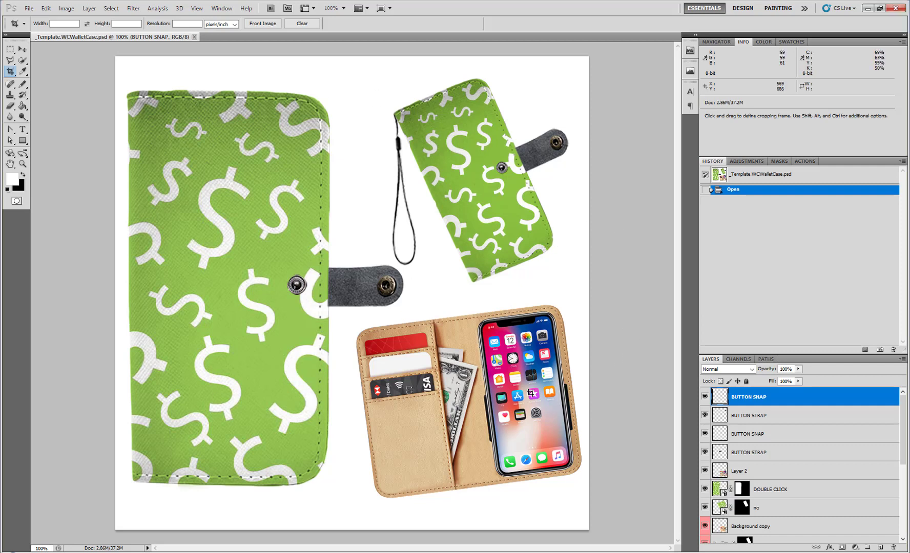
# Step: Open the contents of the DOUBLE CLICK smart object for editing
pyautogui.click(743, 489)
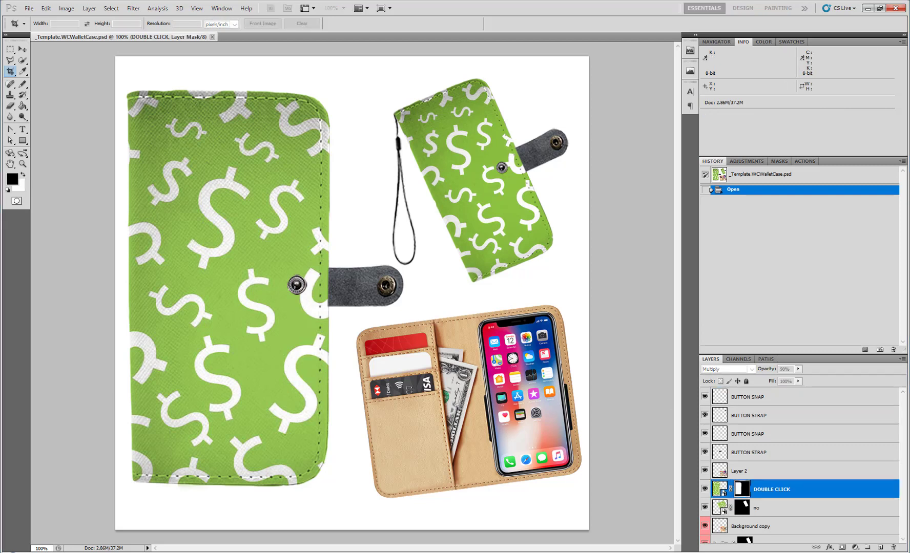
pyautogui.click(725, 493)
pyautogui.doubleClick(725, 493)
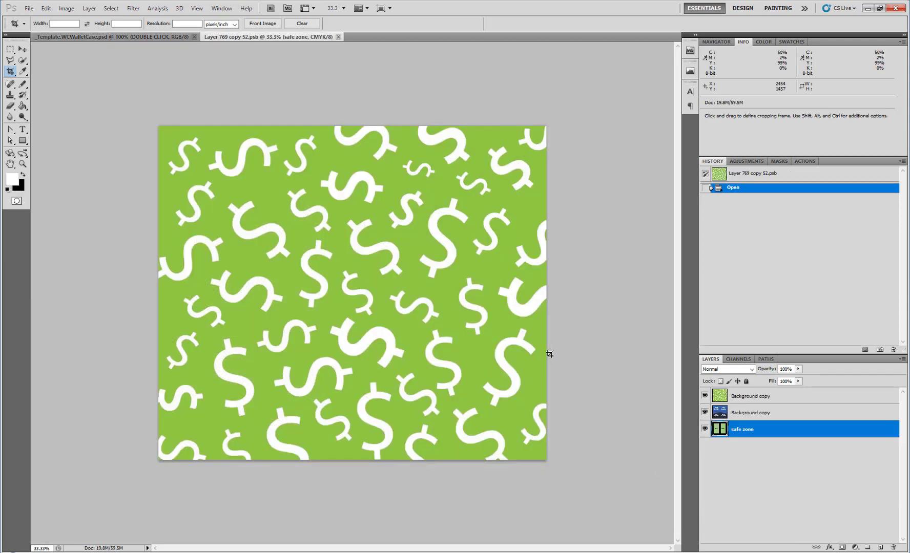
# Step: Hide both Background copy layers and the safe zone layer
pyautogui.click(705, 412)
pyautogui.click(704, 396)
pyautogui.click(705, 429)
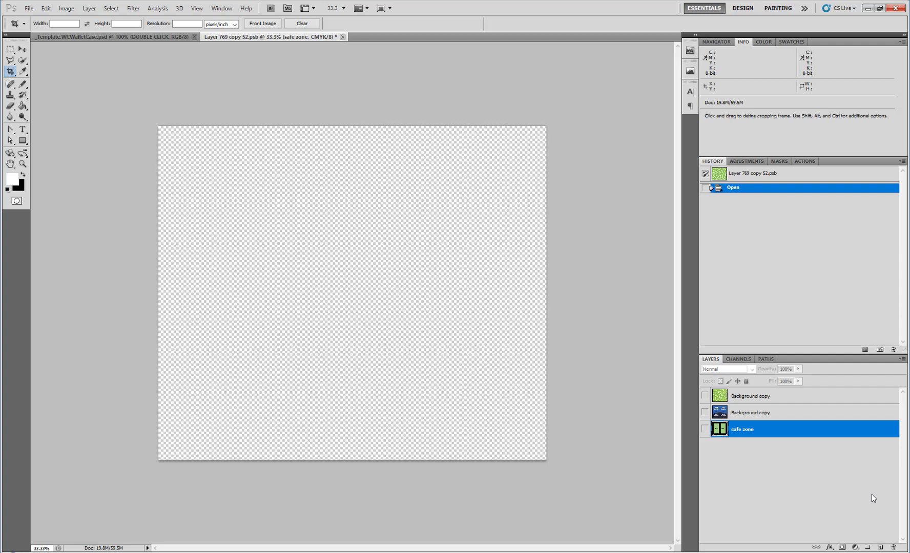
# Step: Create a layer group named Text at the top of the layer stack
pyautogui.click(867, 547)
pyautogui.moveTo(764, 435); pyautogui.dragTo(751, 399)
pyautogui.doubleClick(749, 395)
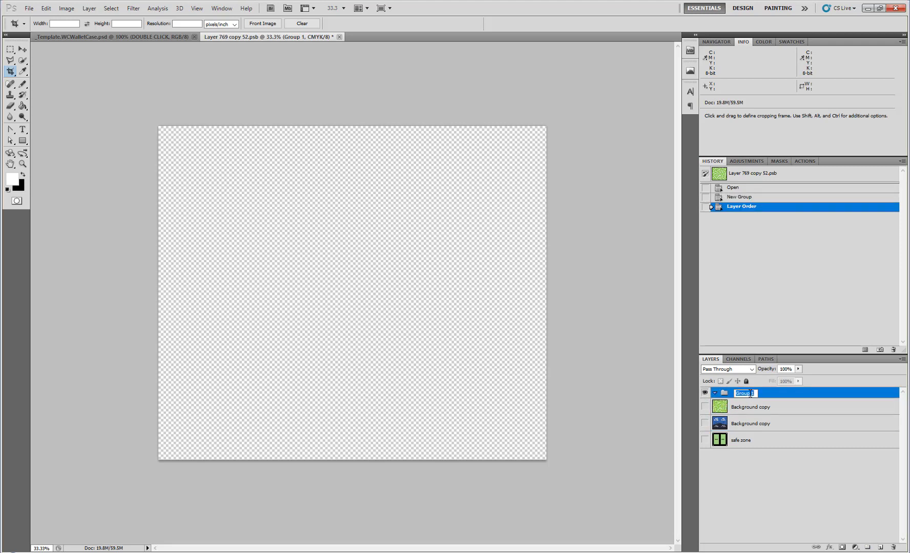
pyautogui.write('Text')
pyautogui.press('Return')
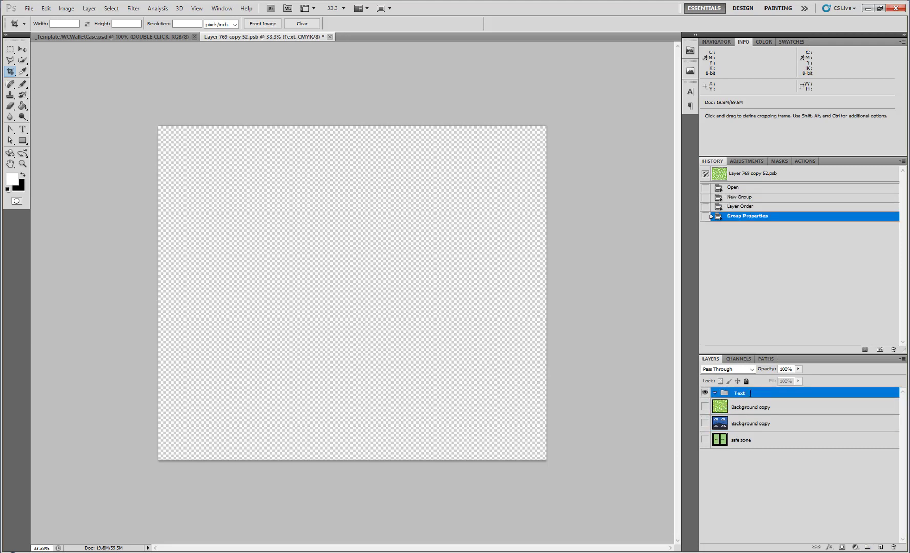
# Step: Create a layer group named Backgrounds and place it directly below the Text group
pyautogui.click(868, 547)
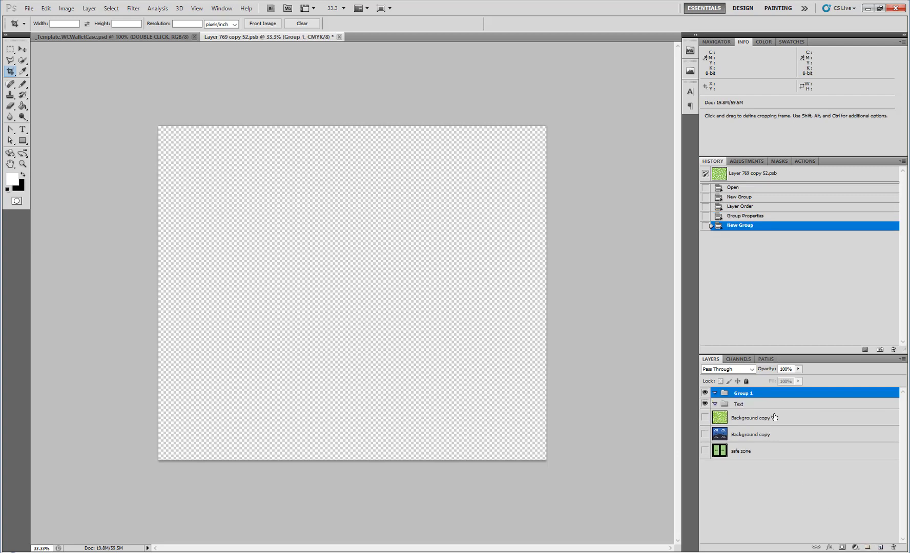
pyautogui.doubleClick(751, 394)
pyautogui.write('Backgrounds')
pyautogui.press('Return')
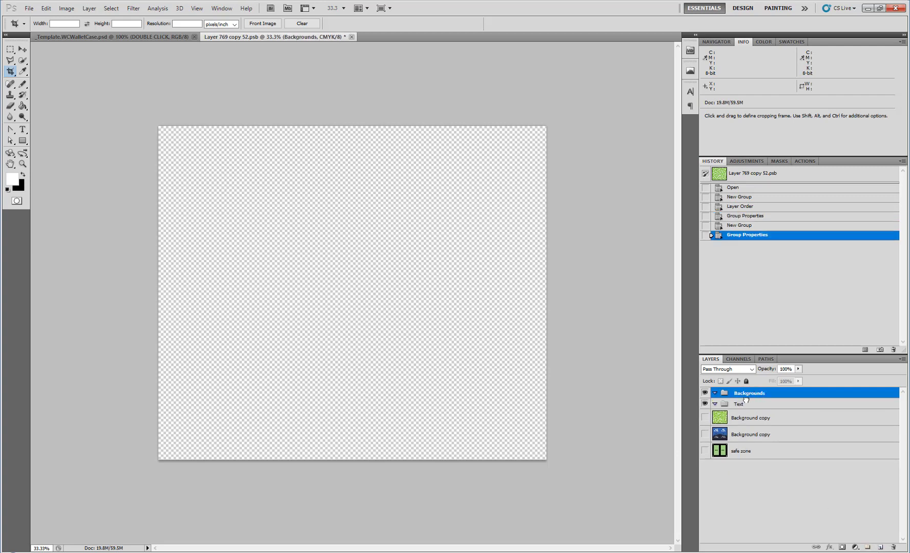
pyautogui.moveTo(745, 400); pyautogui.dragTo(737, 413)
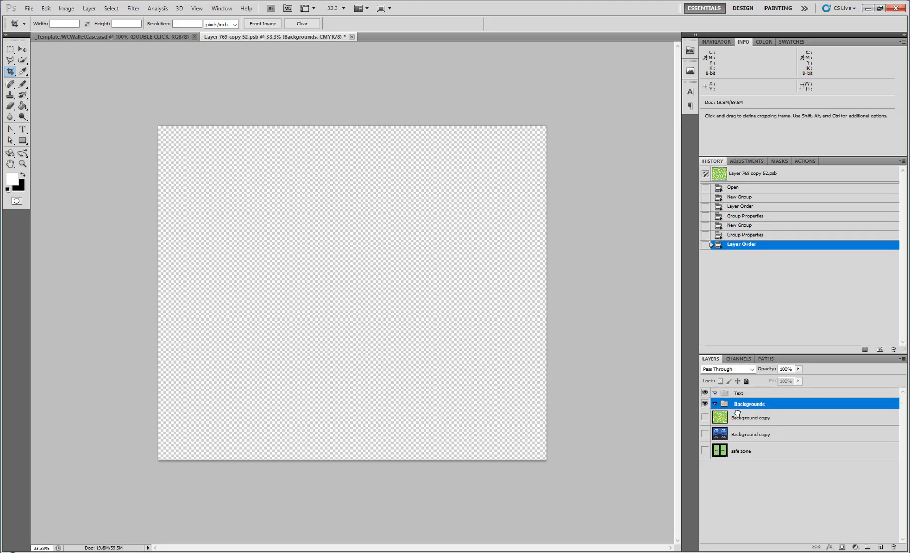
# Step: Create a layer group named Straps between the Text and Backgrounds groups
pyautogui.click(867, 548)
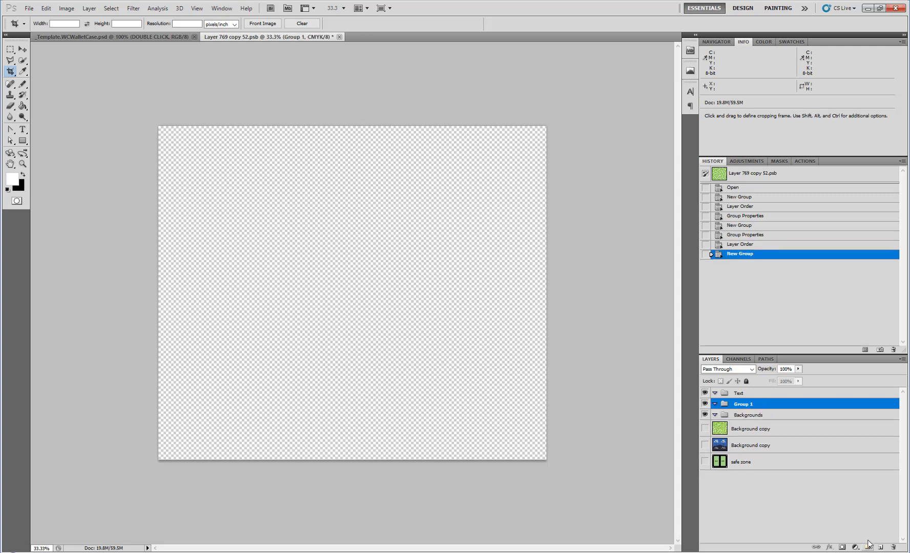
pyautogui.doubleClick(752, 405)
pyautogui.write('St')
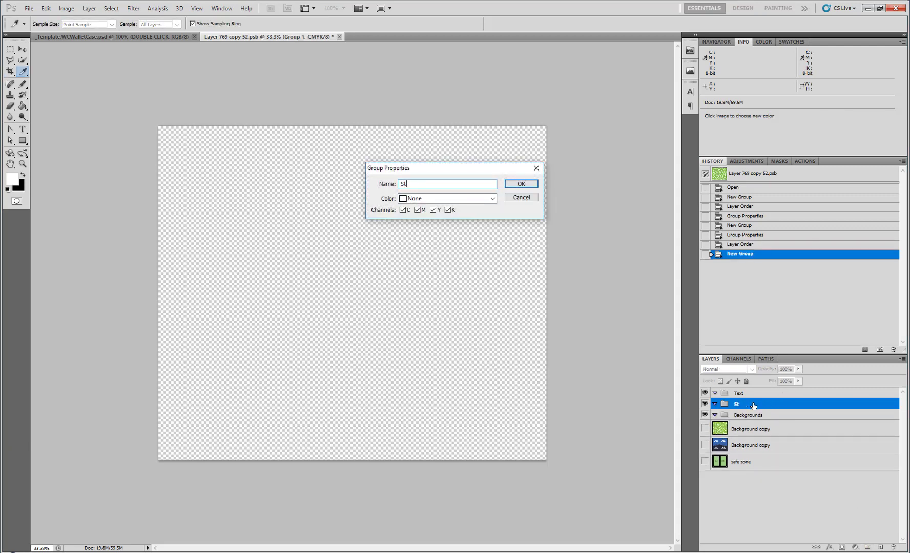
pyautogui.write('raps')
pyautogui.press('Return')
pyautogui.press('c')
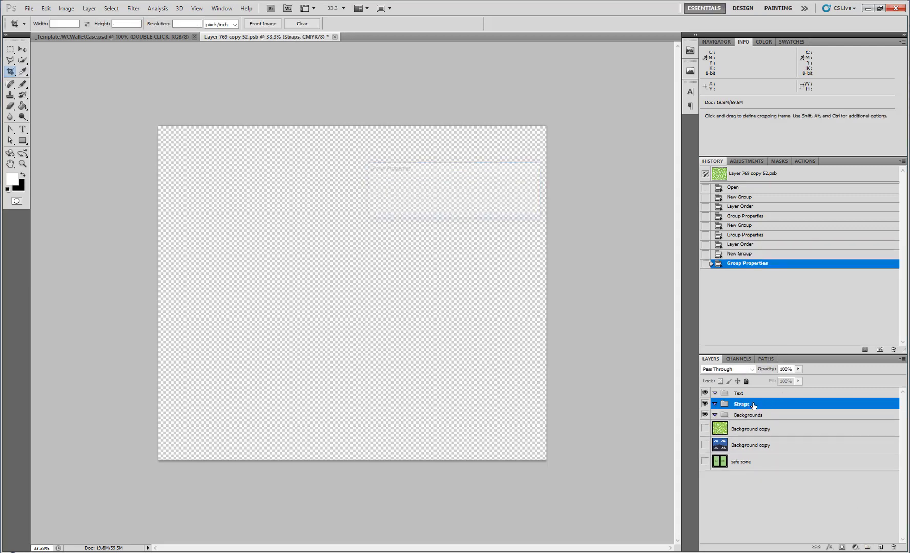
# Step: Create a layer group named Embellishments directly above the Straps group
pyautogui.click(866, 547)
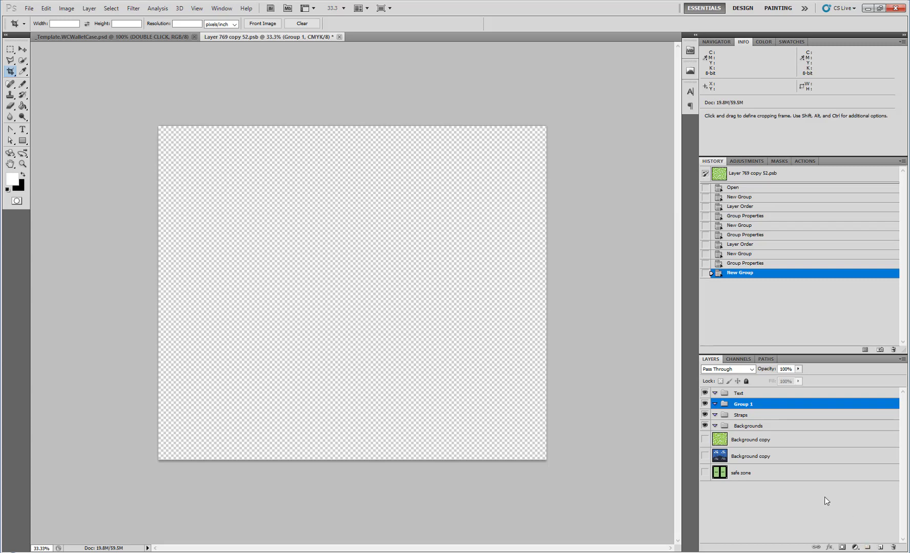
pyautogui.doubleClick(751, 404)
pyautogui.write('Em')
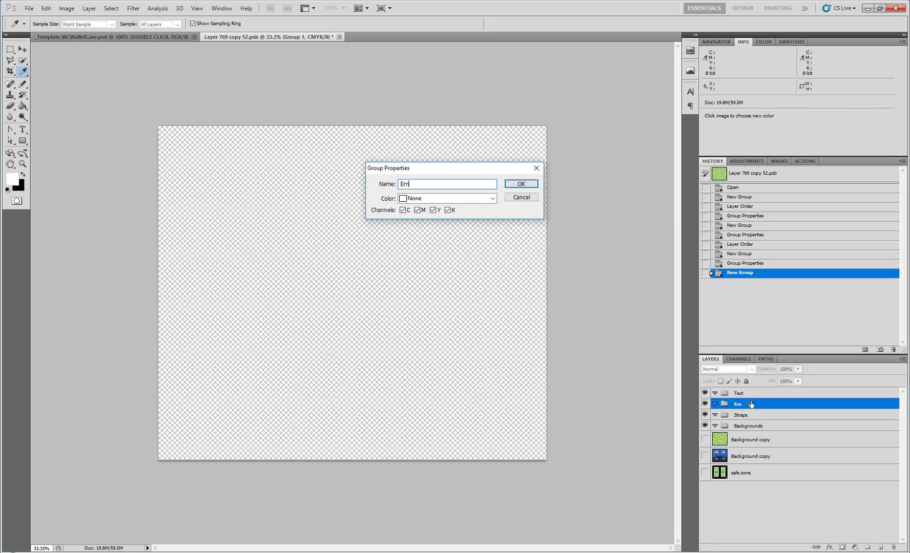
pyautogui.write('bellishments')
pyautogui.press('Return')
pyautogui.press('c')
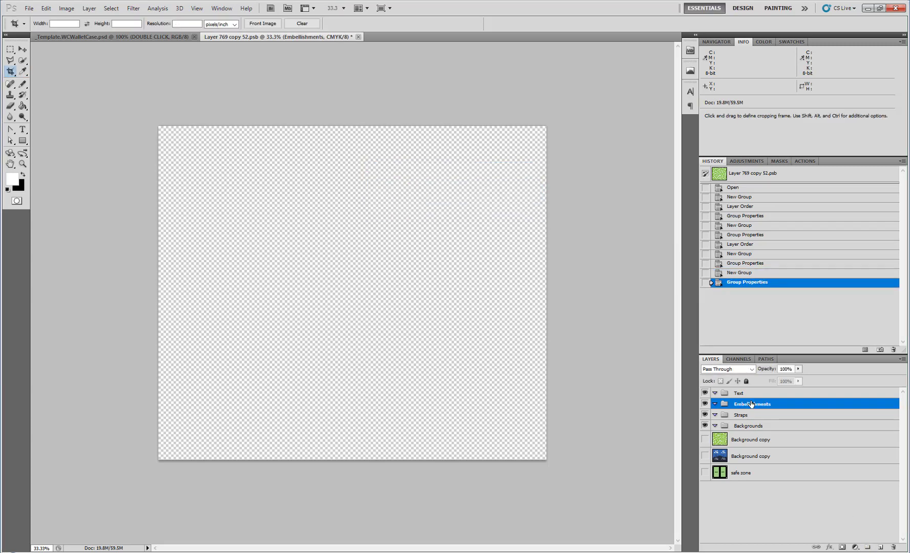
# Step: Create a layer group named Main Image between the Text and Embellishments groups
pyautogui.click(867, 546)
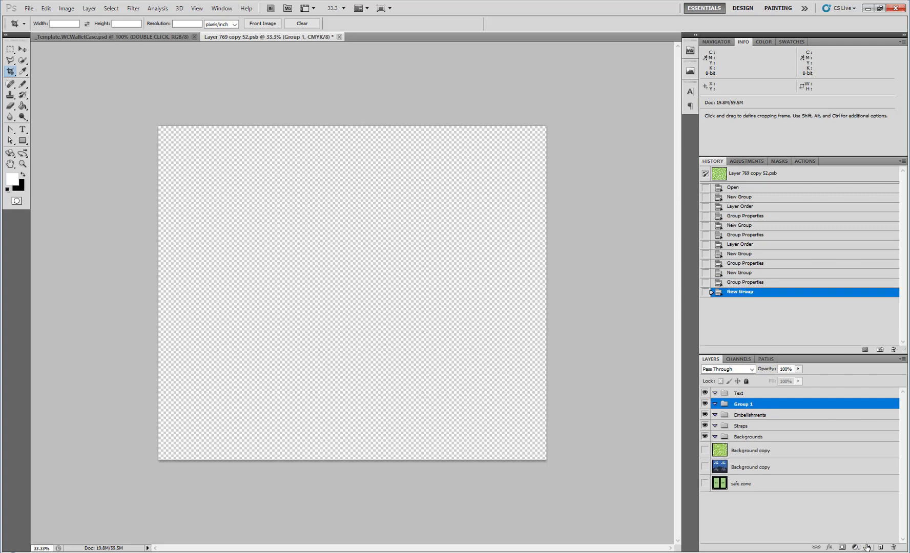
pyautogui.press('i')
pyautogui.doubleClick(757, 408)
pyautogui.write('Main IMage')
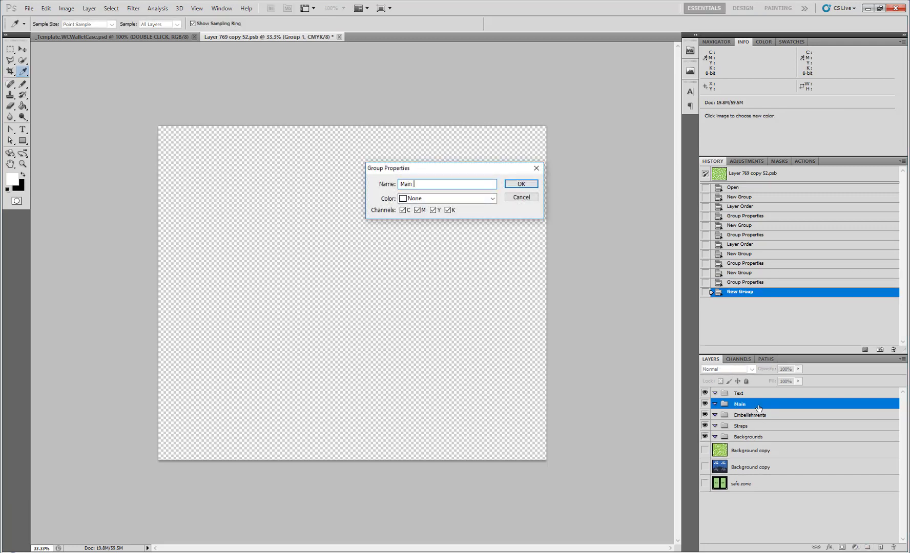
pyautogui.press('BackSpace')
pyautogui.press('BackSpace')
pyautogui.press('BackSpace')
pyautogui.write('mage')
pyautogui.press('Return')
pyautogui.press('c')
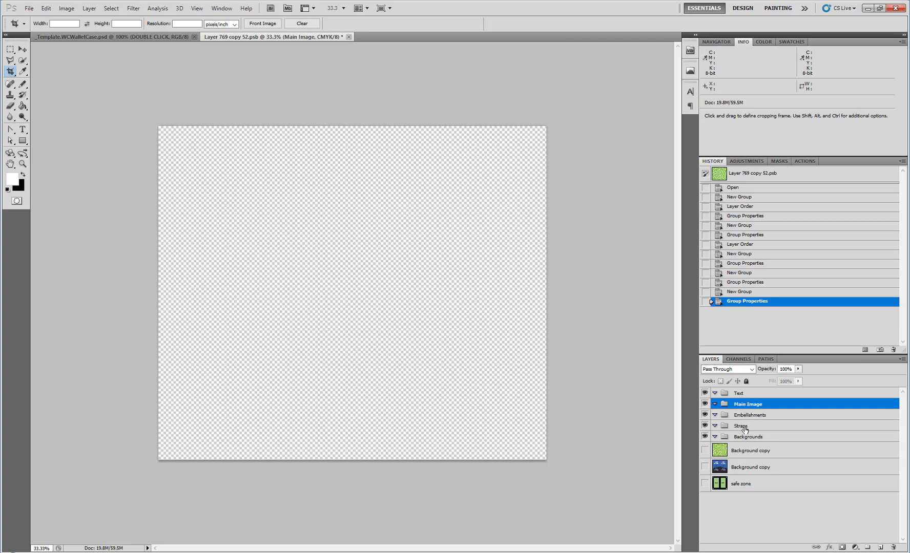
# Step: Move the Straps group to the top of the layer stack and collapse all five groups
pyautogui.moveTo(745, 429); pyautogui.dragTo(748, 388)
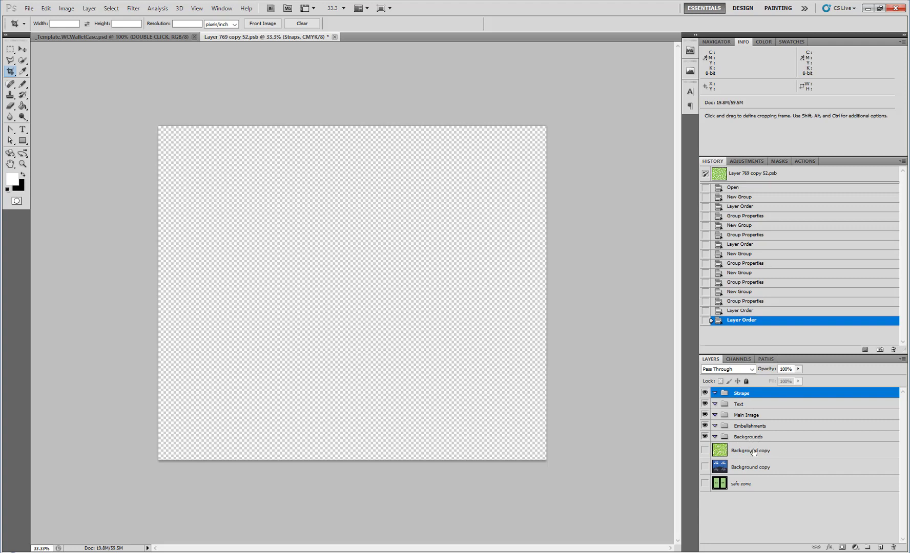
pyautogui.click(714, 436)
pyautogui.click(715, 426)
pyautogui.click(714, 415)
pyautogui.click(715, 404)
pyautogui.click(714, 393)
# Step: Add a new layer below the safe zone layer and fill it with white using the Paint Bucket
pyautogui.click(744, 407)
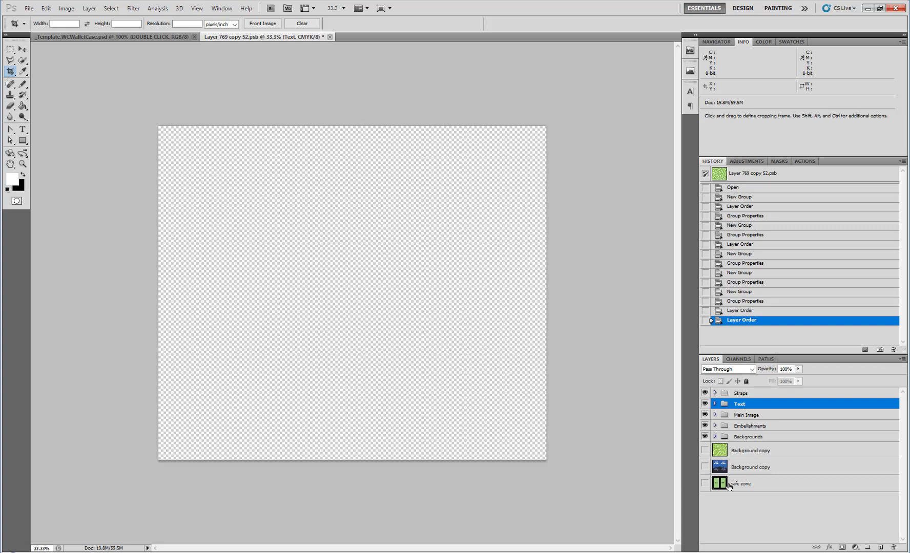
pyautogui.click(880, 546)
pyautogui.moveTo(730, 407); pyautogui.dragTo(741, 512)
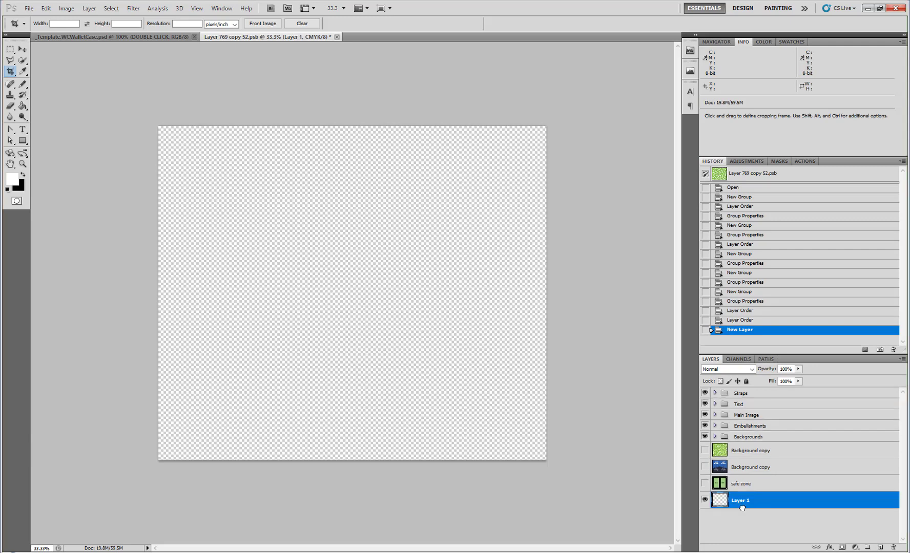
pyautogui.click(23, 106)
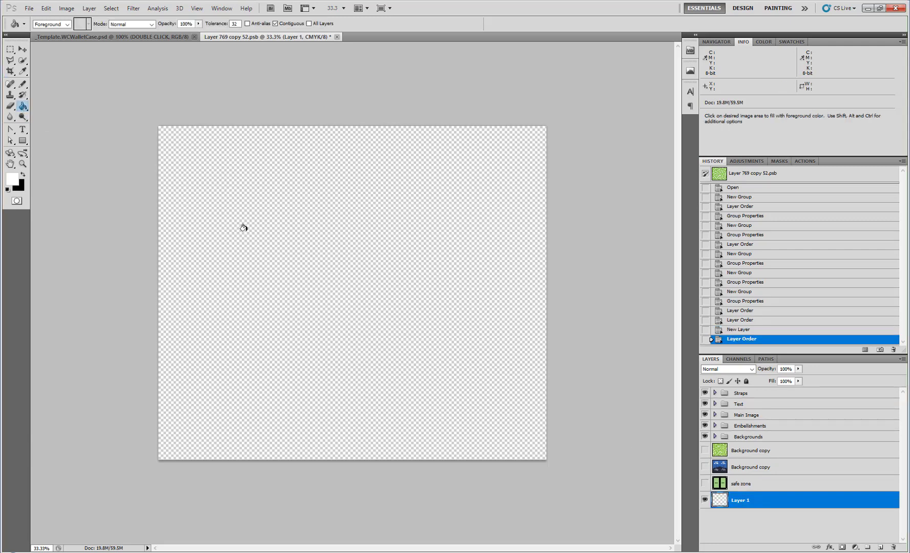
pyautogui.click(353, 394)
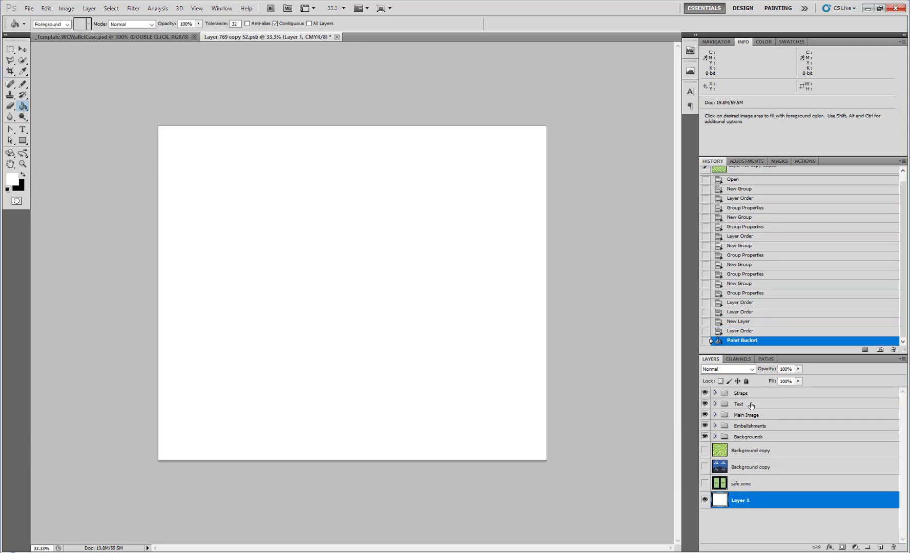
# Step: Create a subgroup named Variant1 inside the Text group
pyautogui.click(724, 405)
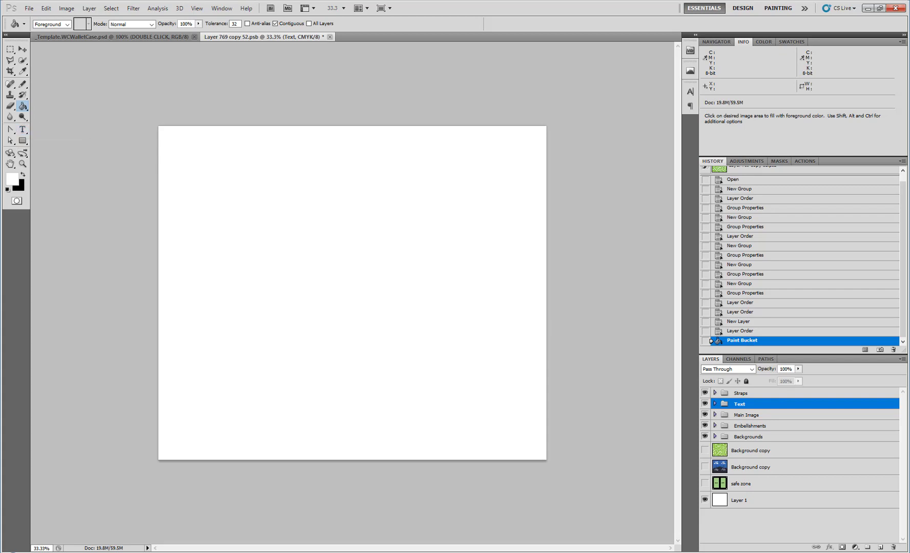
pyautogui.click(868, 547)
pyautogui.moveTo(746, 406); pyautogui.dragTo(751, 416)
pyautogui.click(715, 404)
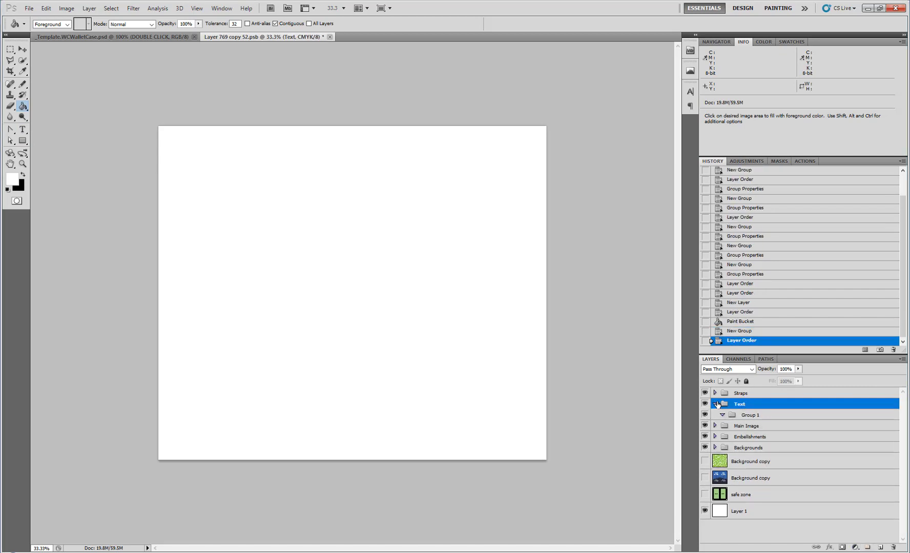
pyautogui.doubleClick(760, 419)
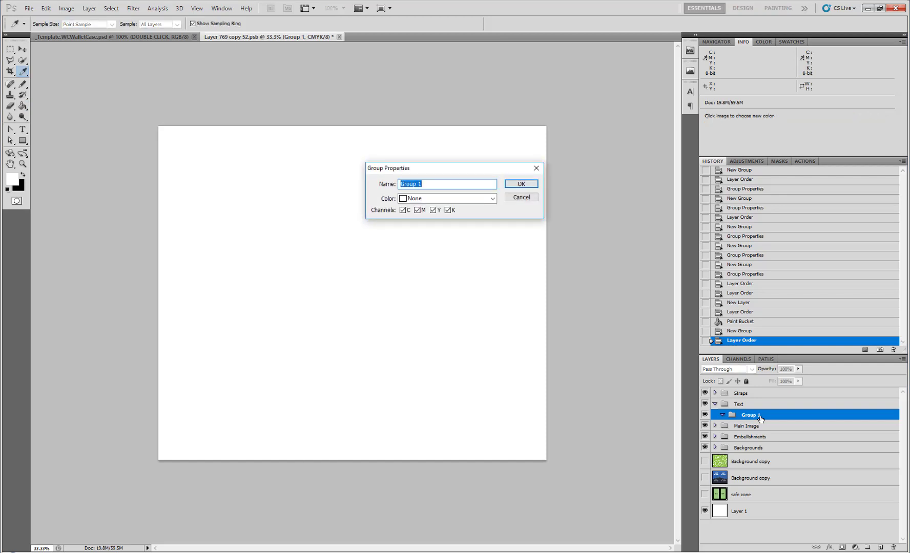
pyautogui.write('Variant1')
pyautogui.press('Return')
pyautogui.press('g')
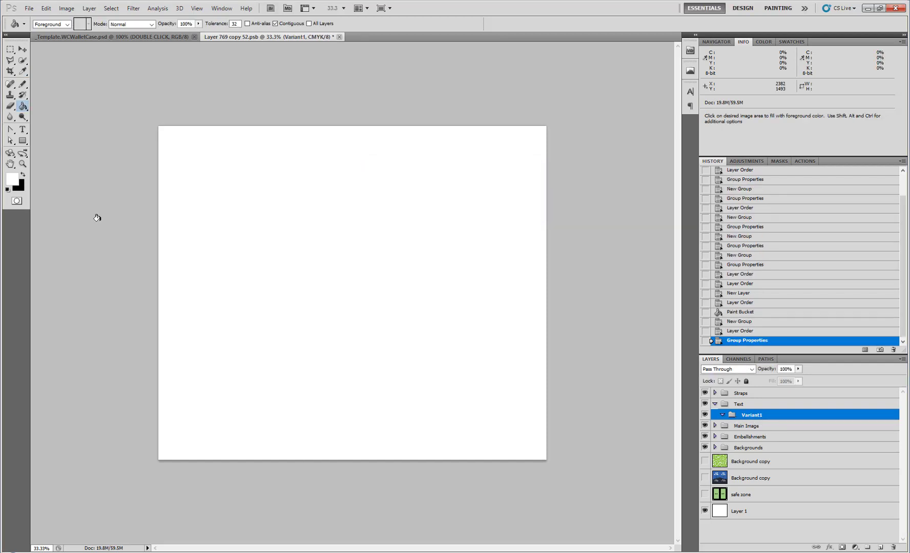
# Step: Add black text reading "With Brave", "Wings", "She Flies" on three lines in the canvas's upper part, inside the Variant1 group
pyautogui.click(22, 130)
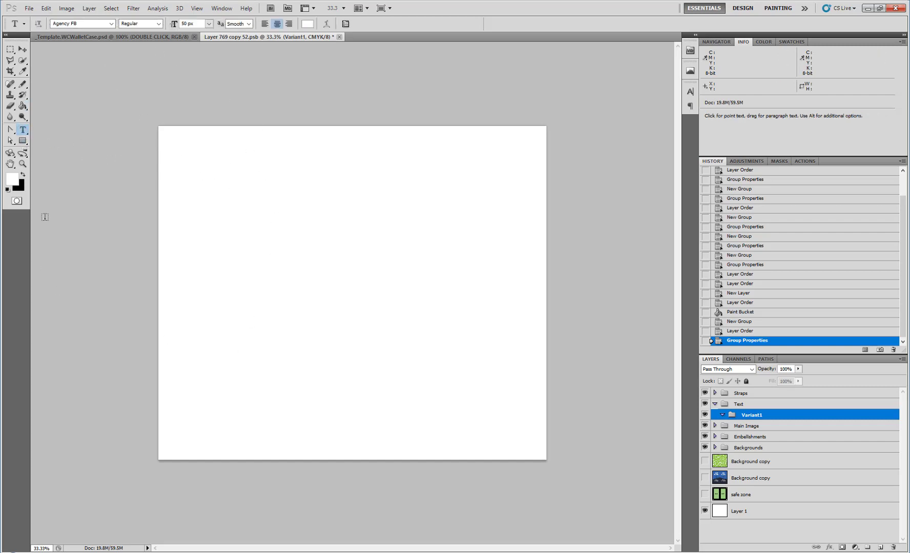
pyautogui.click(24, 175)
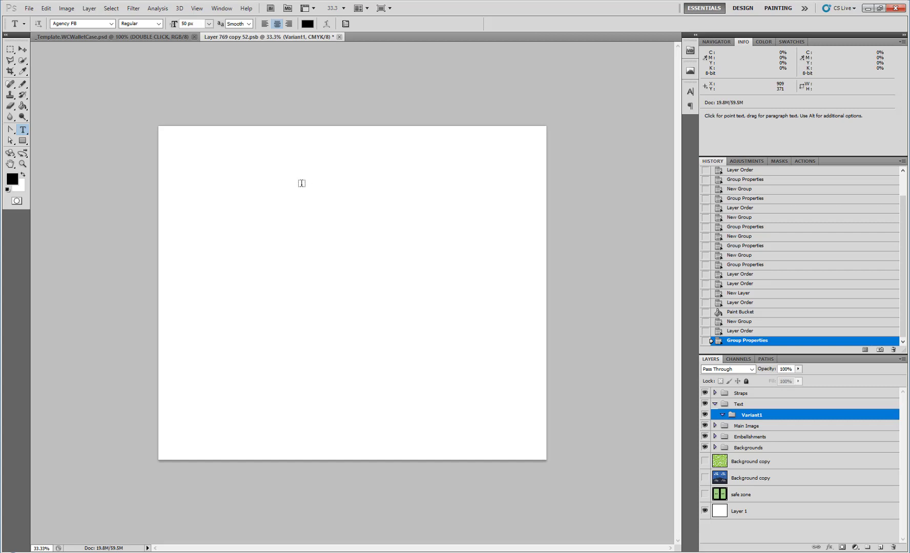
pyautogui.click(287, 192)
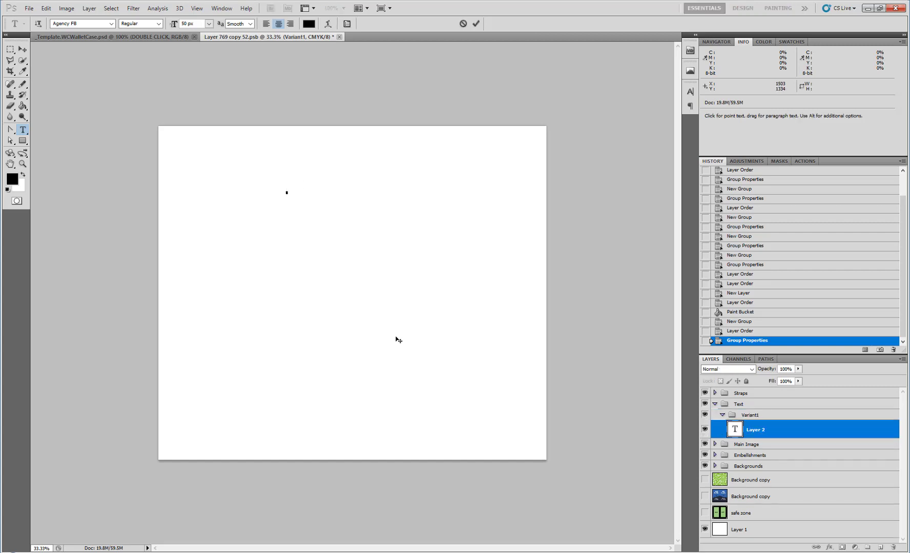
pyautogui.write('With Brav')
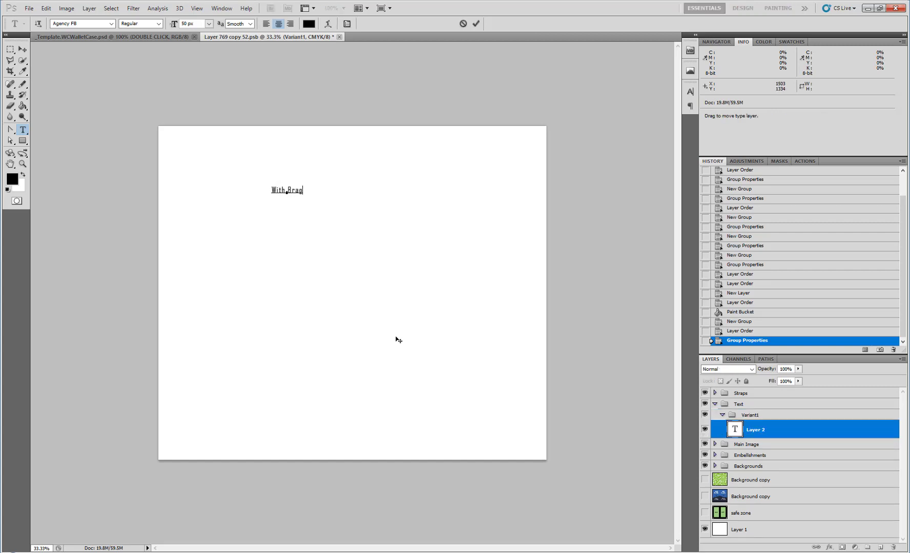
pyautogui.write('e Wings')
pyautogui.hotkey('ctrl', 'Left')
pyautogui.press('Return')
pyautogui.write('She Flies')
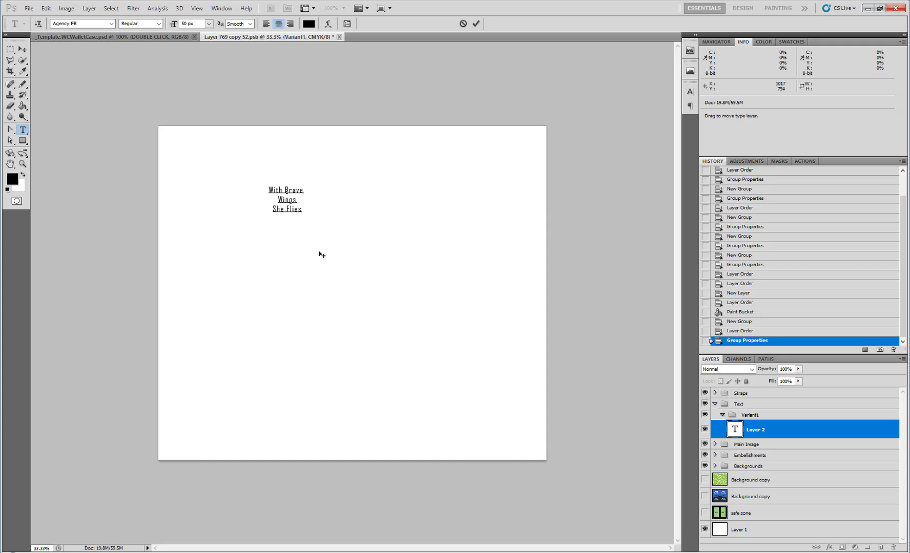
# Step: On a new layer above the text, draw short black Pencil strokes radiating from both sides of the wording
pyautogui.click(880, 547)
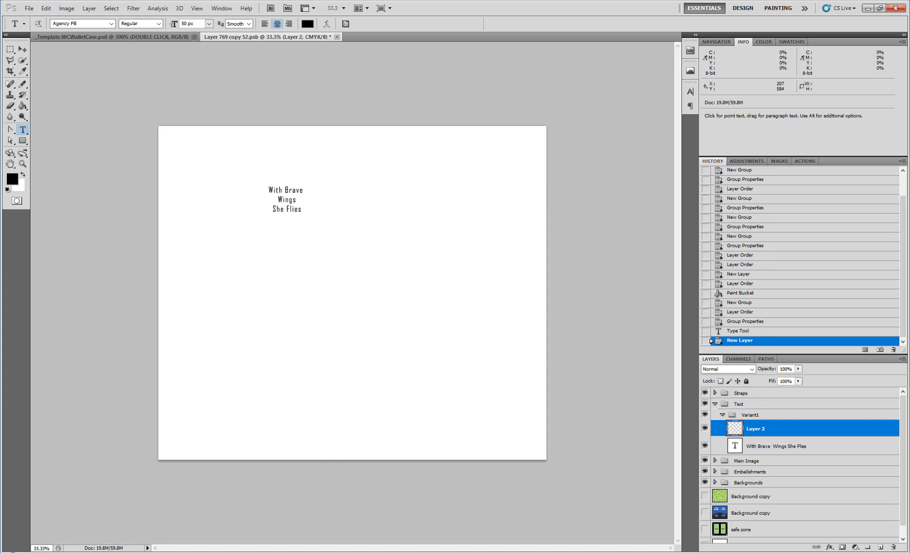
pyautogui.click(22, 84)
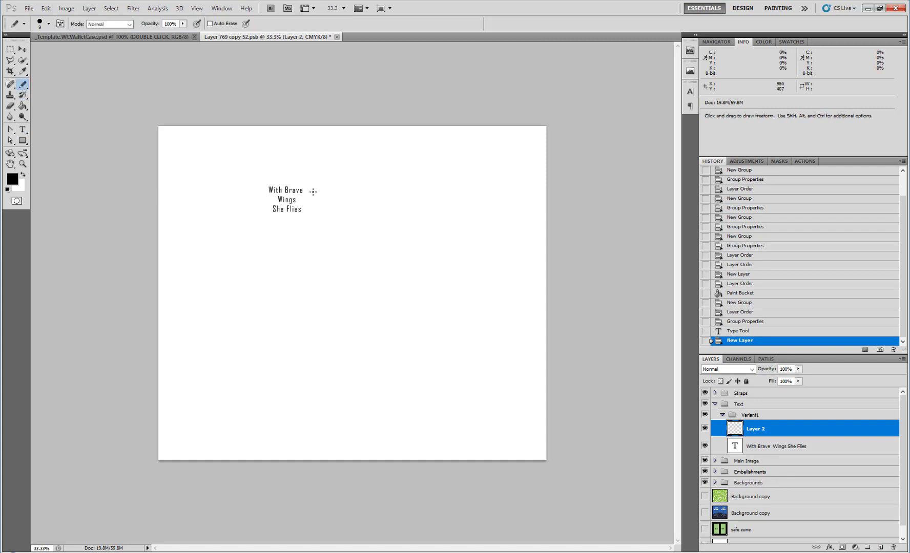
pyautogui.moveTo(302, 197)
pyautogui.mouseDown()
pyautogui.moveTo(319, 190)
pyautogui.moveTo(313, 213)
pyautogui.mouseUp()
pyautogui.moveTo(266, 196)
pyautogui.mouseDown()
pyautogui.moveTo(255, 185)
pyautogui.moveTo(257, 212)
pyautogui.mouseUp()
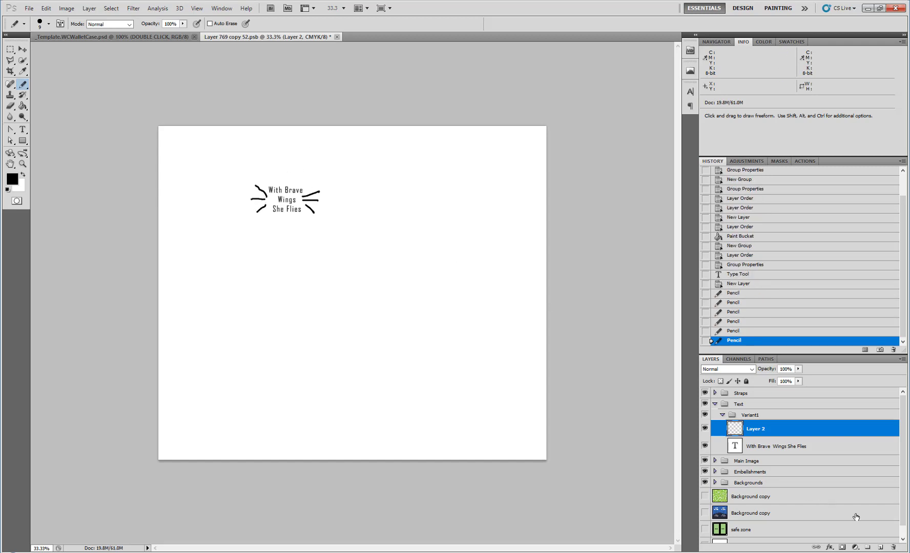
# Step: On another new layer in Variant1, draw looped black Pencil flourishes above and below the wording
pyautogui.click(879, 548)
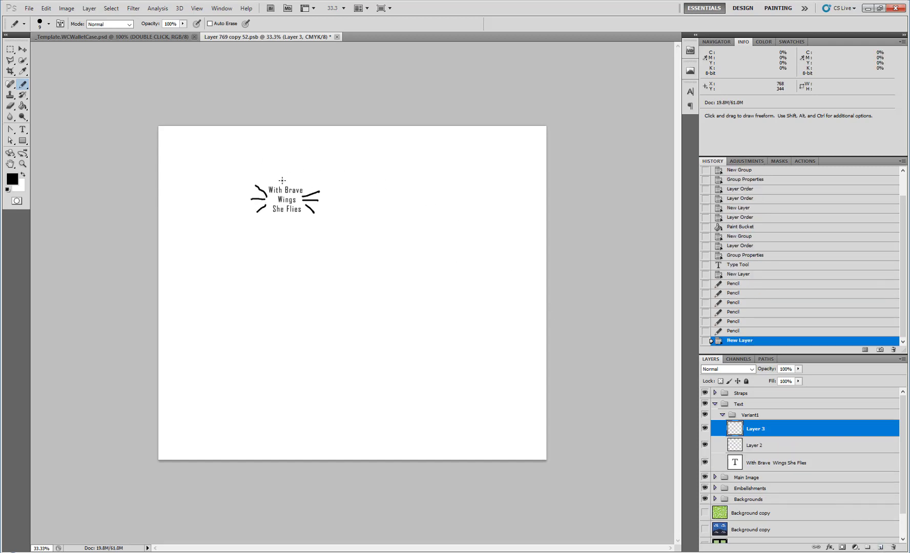
pyautogui.moveTo(277, 176); pyautogui.dragTo(311, 176)
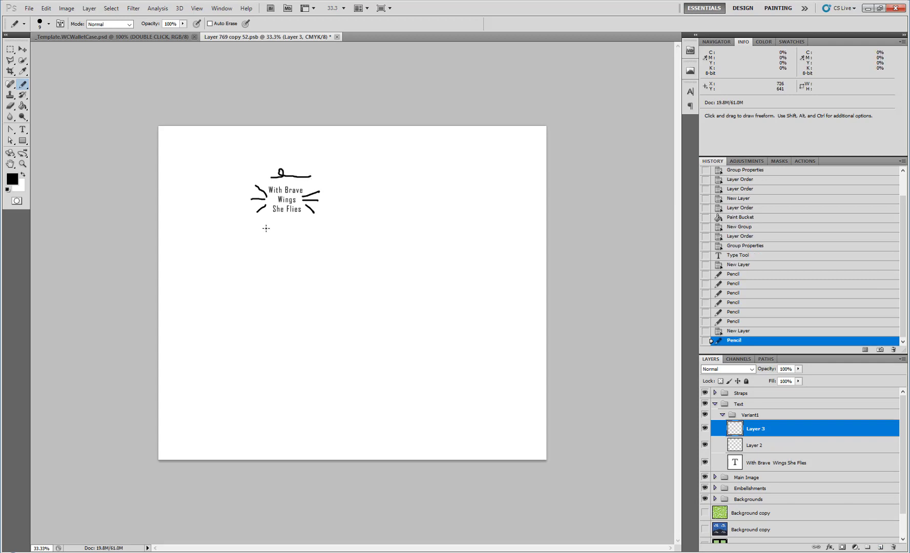
pyautogui.moveTo(264, 224); pyautogui.dragTo(297, 223)
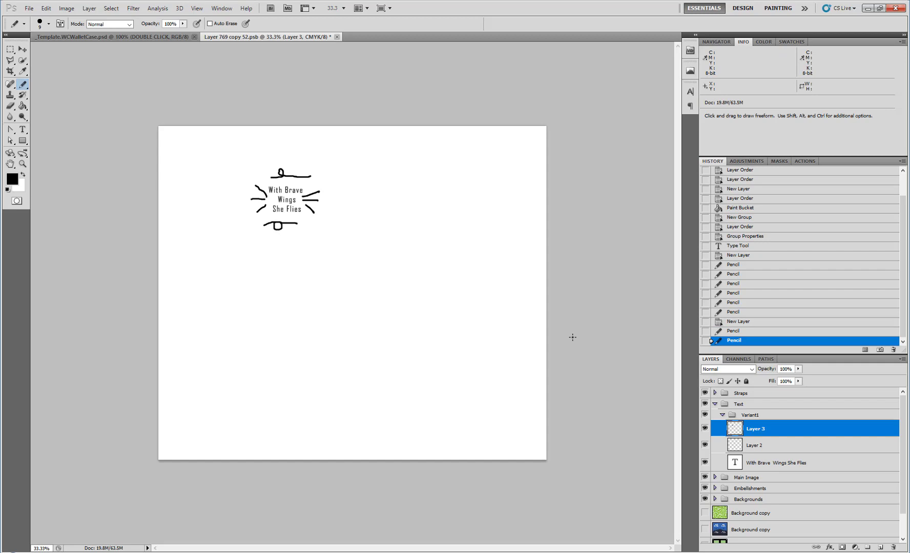
# Step: Collapse the Variant1 group and hide it
pyautogui.click(704, 428)
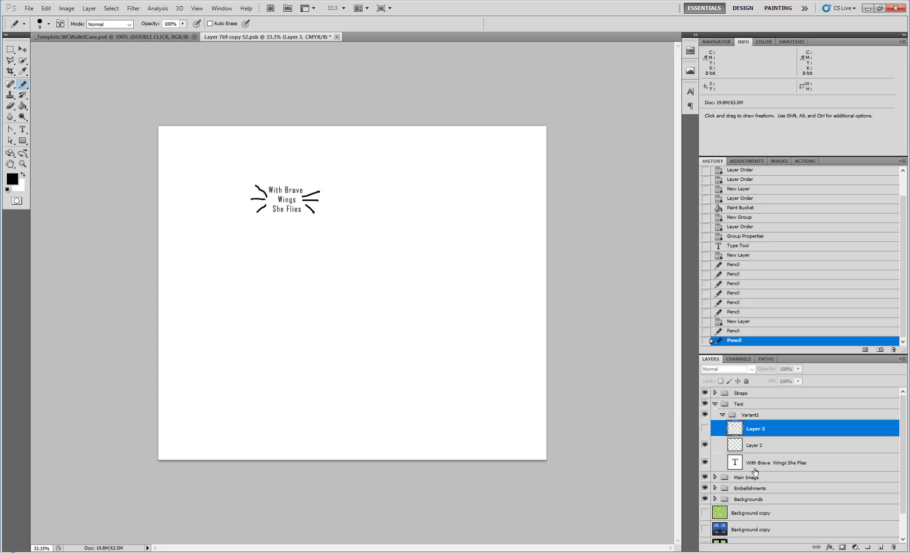
pyautogui.click(730, 415)
pyautogui.click(722, 415)
pyautogui.click(705, 415)
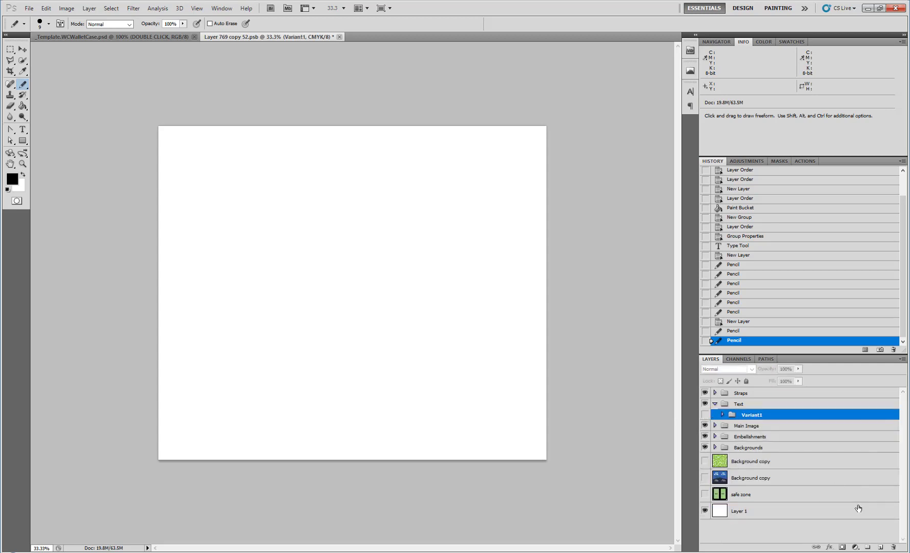
# Step: Create a second subgroup inside the Text group, below Variant1, and name it Variant2
pyautogui.click(732, 404)
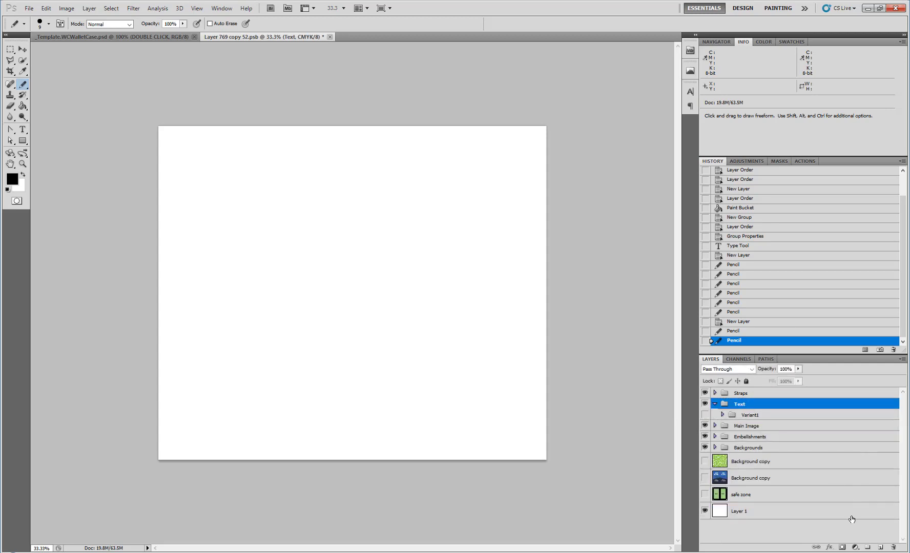
pyautogui.click(867, 547)
pyautogui.moveTo(747, 411); pyautogui.dragTo(751, 418)
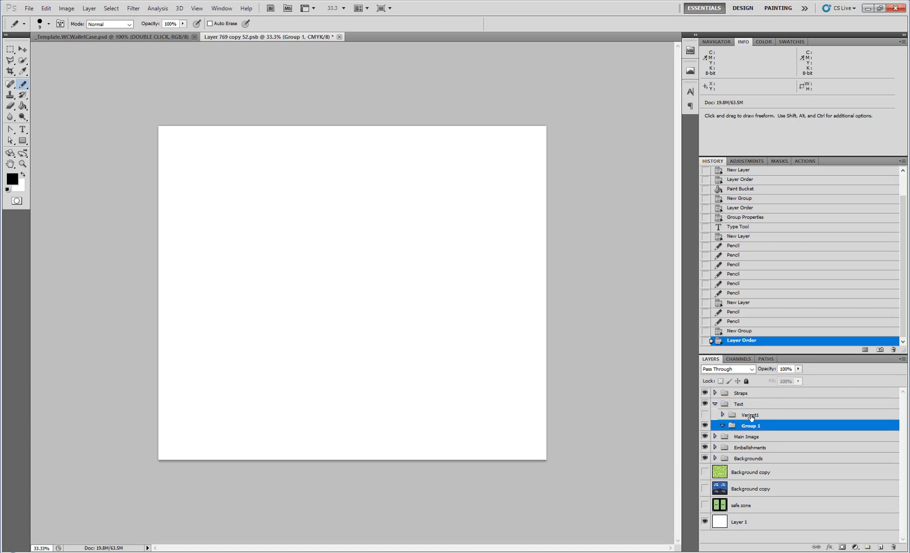
pyautogui.doubleClick(751, 426)
pyautogui.write('Variant2')
pyautogui.press('Return')
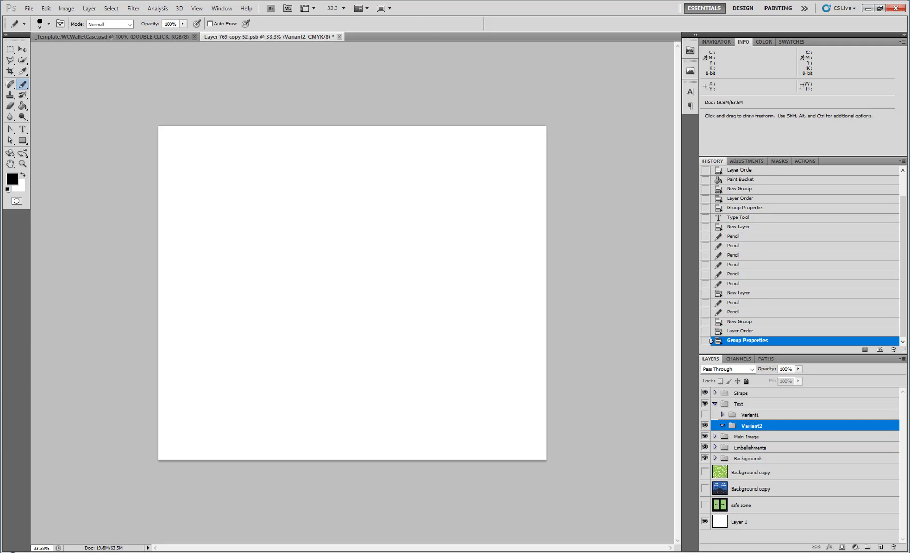
# Step: In Variant2, start a centred text near the canvas's upper left with "With" above "BRAVE", setting "BRAVE" to 72 px
pyautogui.click(22, 130)
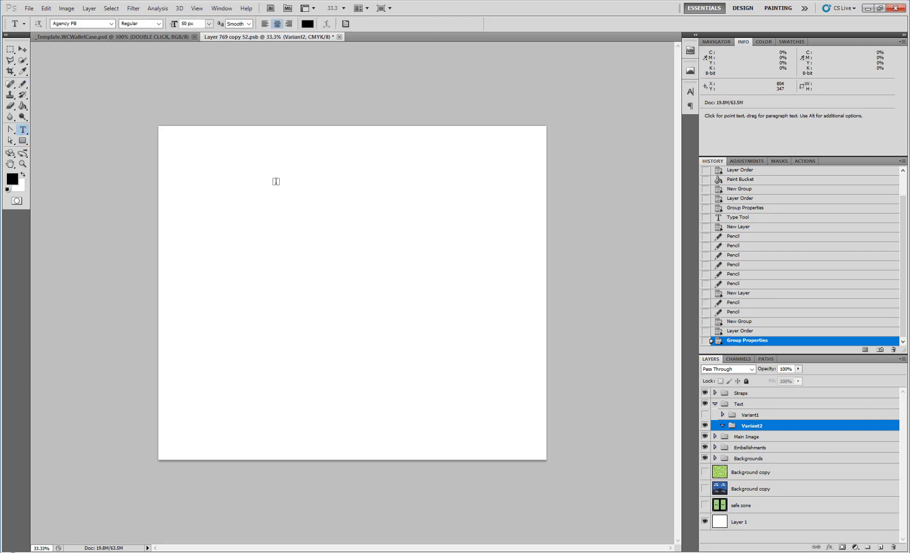
pyautogui.click(244, 165)
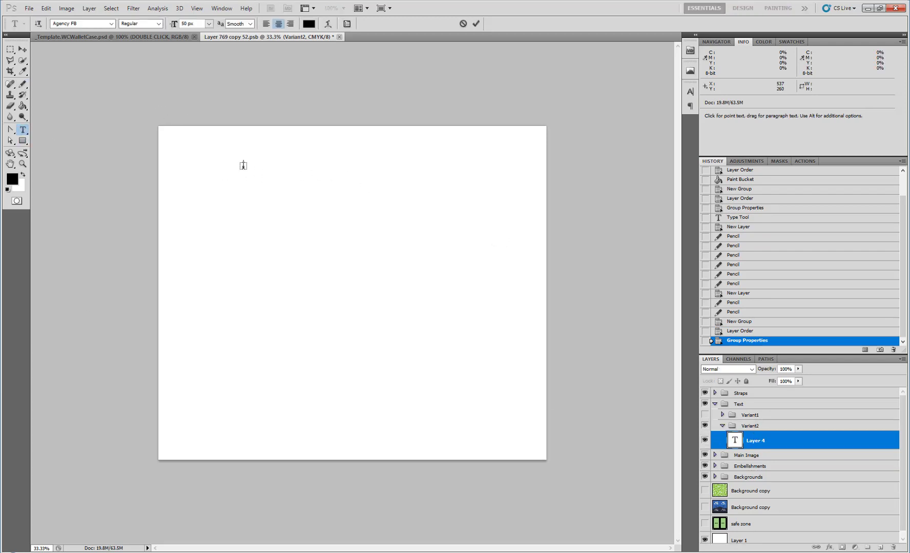
pyautogui.write('With ')
pyautogui.write('BRAVE')
pyautogui.hotkey('shift', 'Home')
pyautogui.click(209, 24)
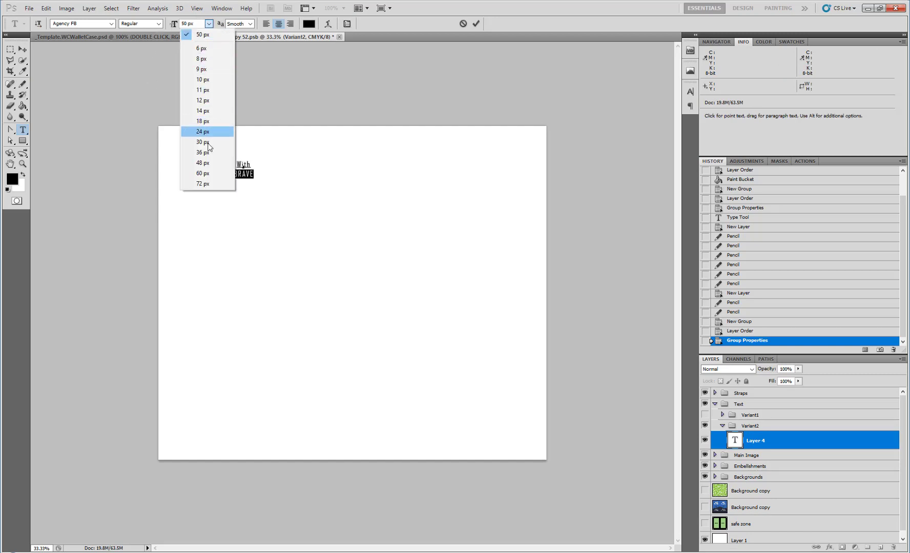
pyautogui.click(207, 183)
pyautogui.moveTo(236, 177); pyautogui.dragTo(241, 178)
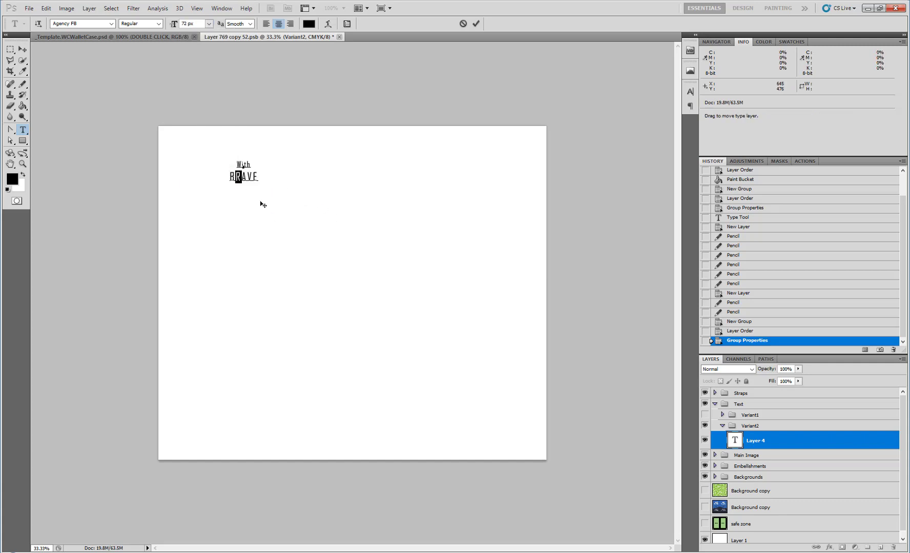
# Step: Continue the text with "WINGS" and "she flies" on two further lines and commit it
pyautogui.press('Right')
pyautogui.write('WINGS')
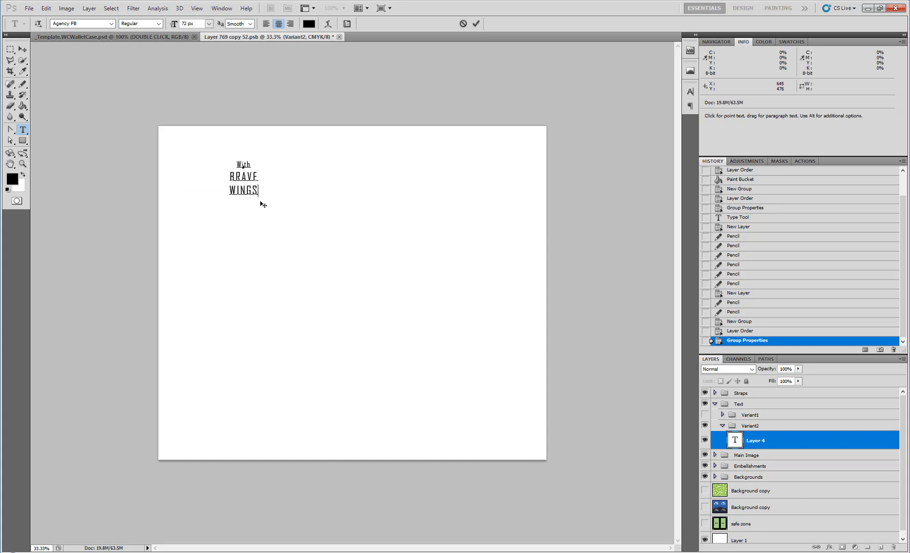
pyautogui.press('Return')
pyautogui.write('s')
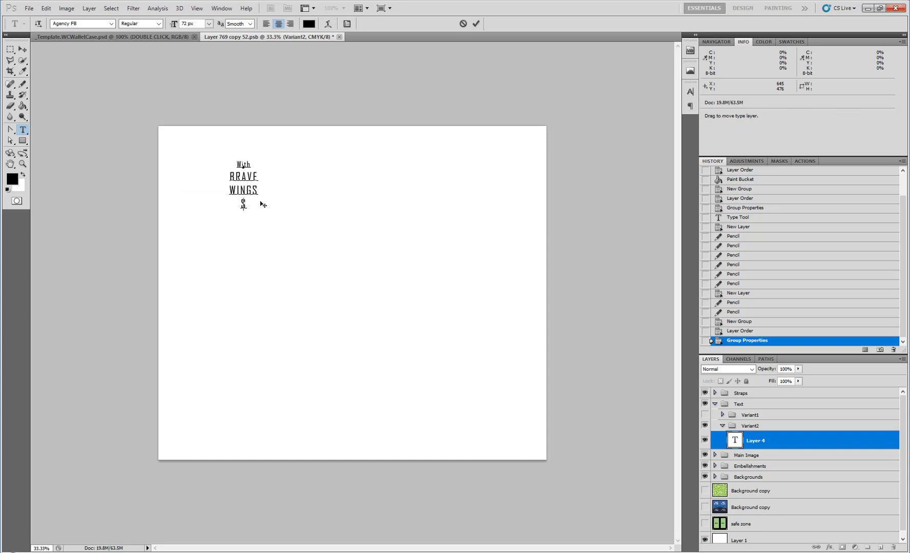
pyautogui.write('he flies')
pyautogui.click(10, 49)
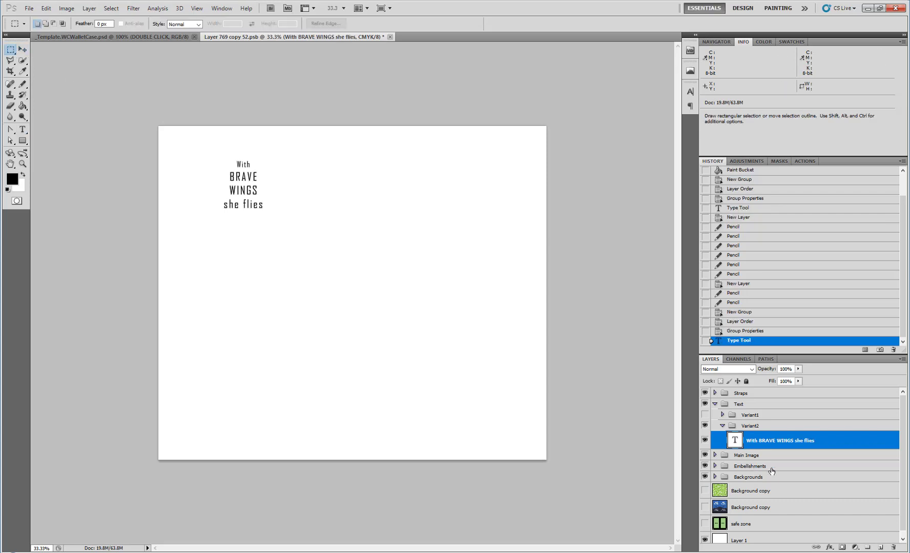
# Step: On a new layer above the Variant2 text, draw a black Pencil wing outline on each side of "BRAVE WINGS"
pyautogui.click(880, 547)
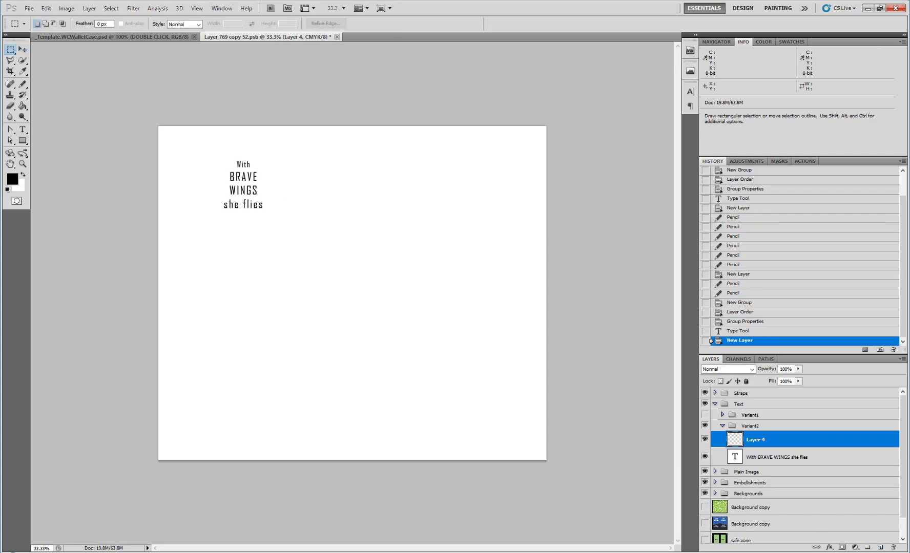
pyautogui.click(23, 84)
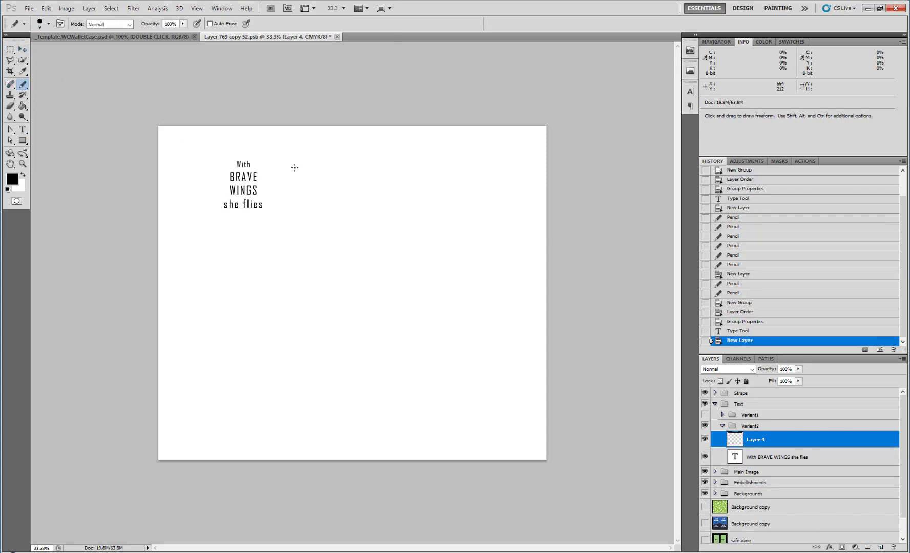
pyautogui.moveTo(274, 180)
pyautogui.mouseDown()
pyautogui.moveTo(295, 179)
pyautogui.moveTo(282, 188)
pyautogui.moveTo(234, 190)
pyautogui.moveTo(200, 176)
pyautogui.moveTo(202, 186)
pyautogui.moveTo(227, 186)
pyautogui.mouseUp()
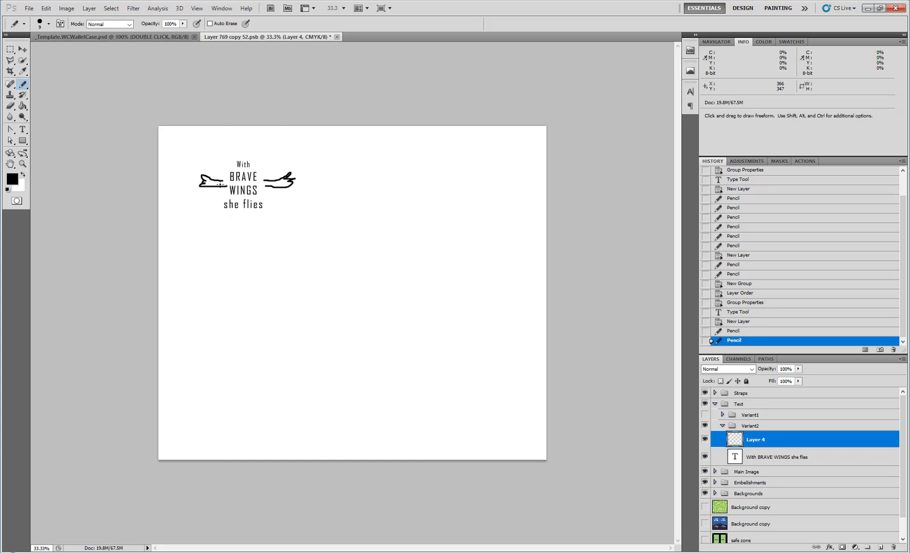
# Step: Compare Variant1 and Variant2 by switching their visibility, leaving both hidden and the Text group collapsed
pyautogui.click(722, 426)
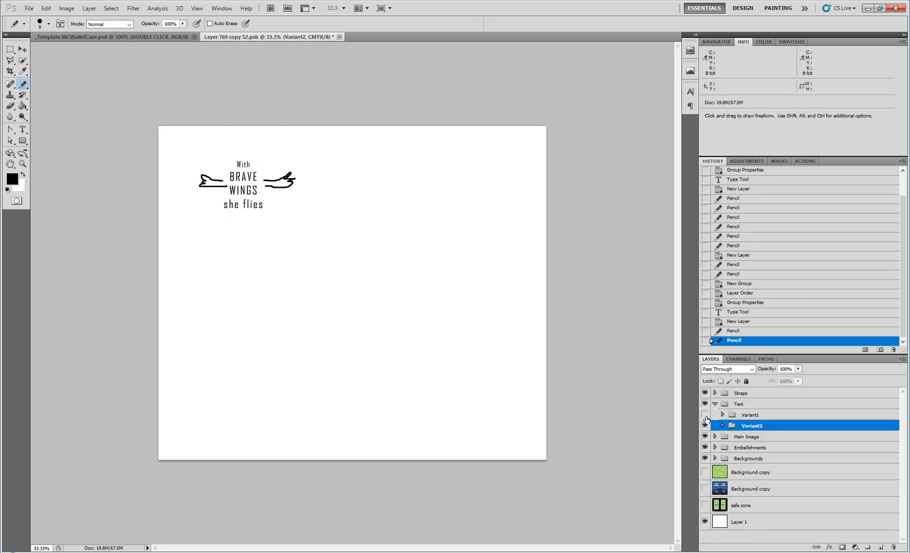
pyautogui.click(704, 426)
pyautogui.click(705, 415)
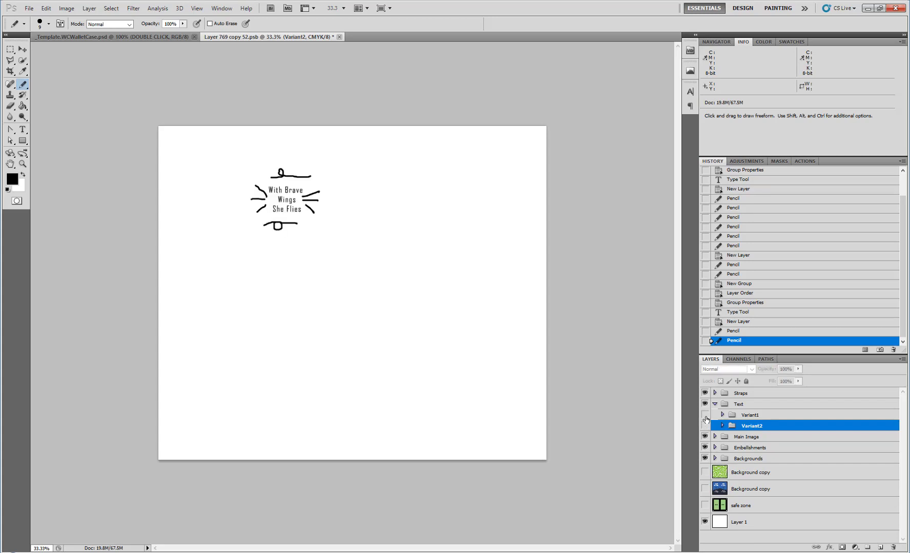
pyautogui.click(705, 416)
pyautogui.click(705, 426)
pyautogui.click(705, 427)
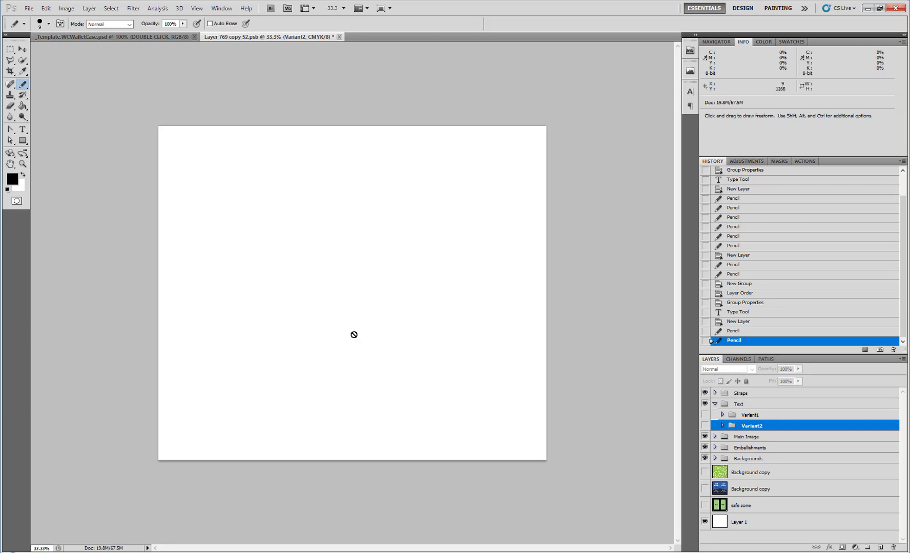
pyautogui.click(714, 406)
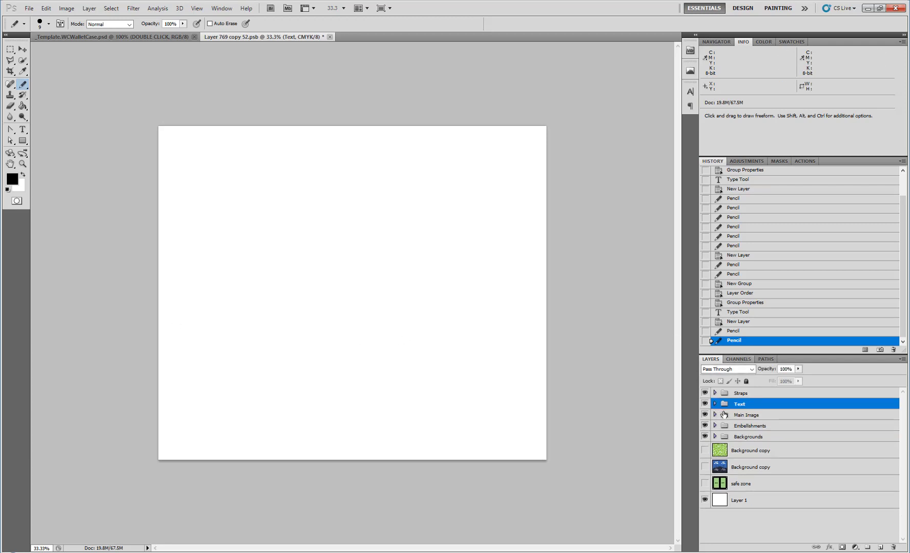
# Step: Copy the enlarged honeycomb stock image from Depositphotos in the browser and paste it into the Photoshop document above the Backgrounds group
pyautogui.click(724, 438)
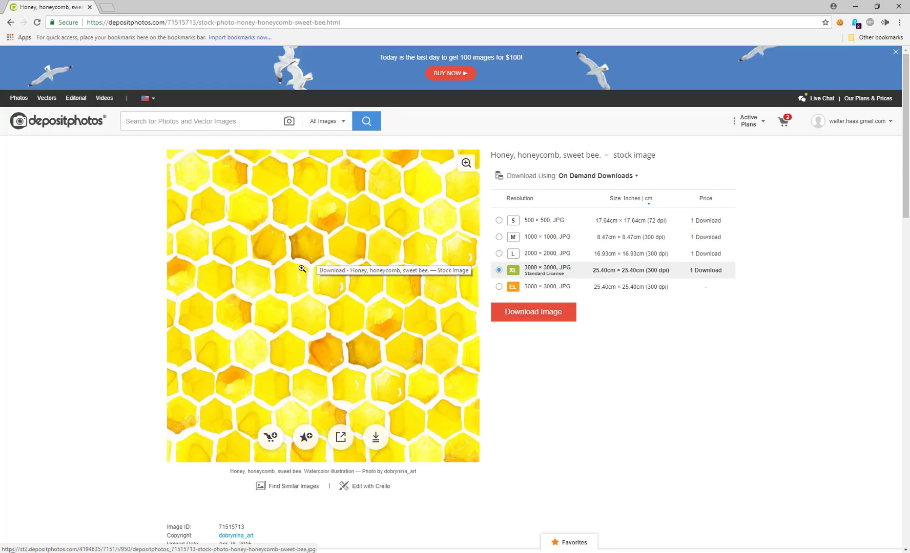
pyautogui.rightClick(308, 270)
pyautogui.click(242, 266)
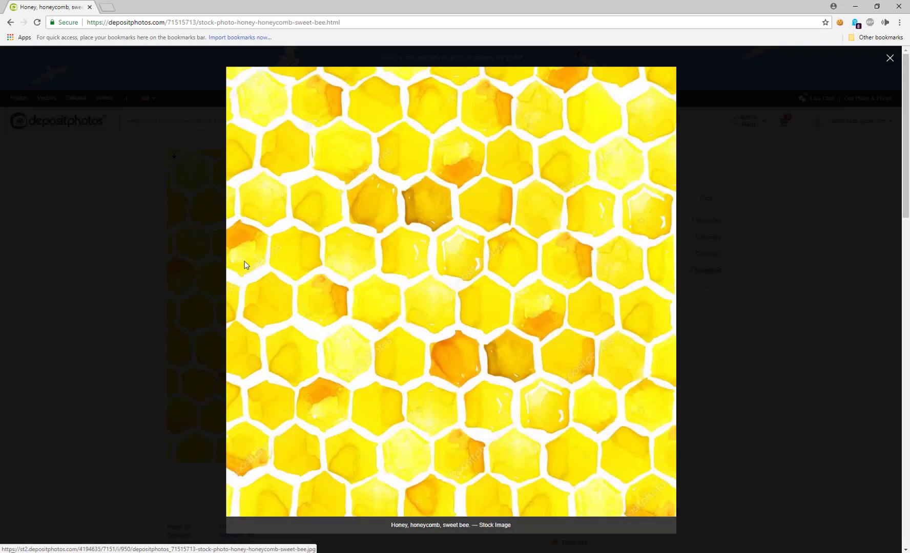
pyautogui.rightClick(518, 268)
pyautogui.click(563, 296)
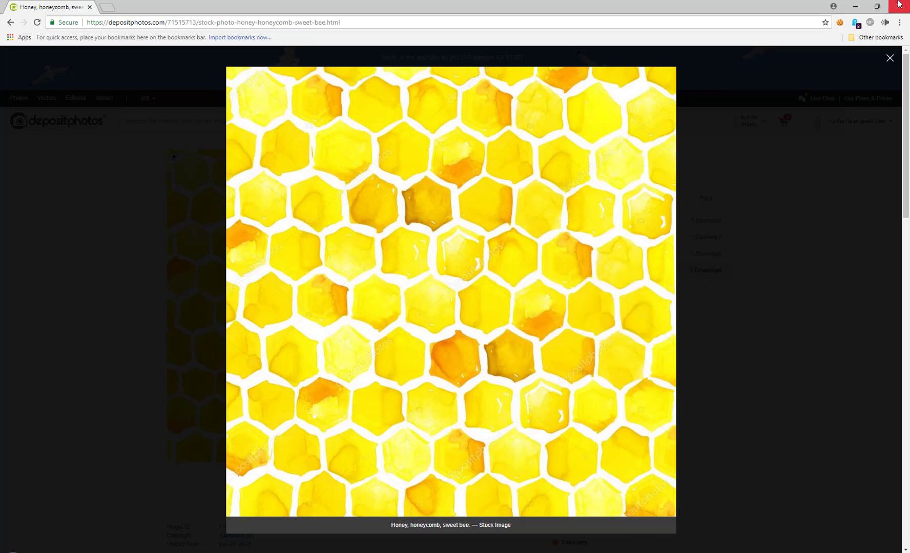
pyautogui.click(854, 6)
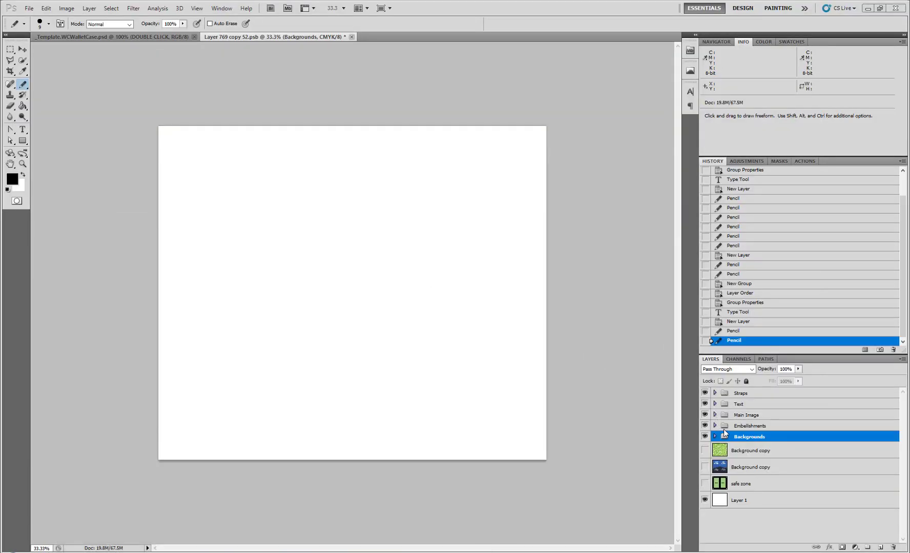
pyautogui.hotkey('ctrl', 'v')
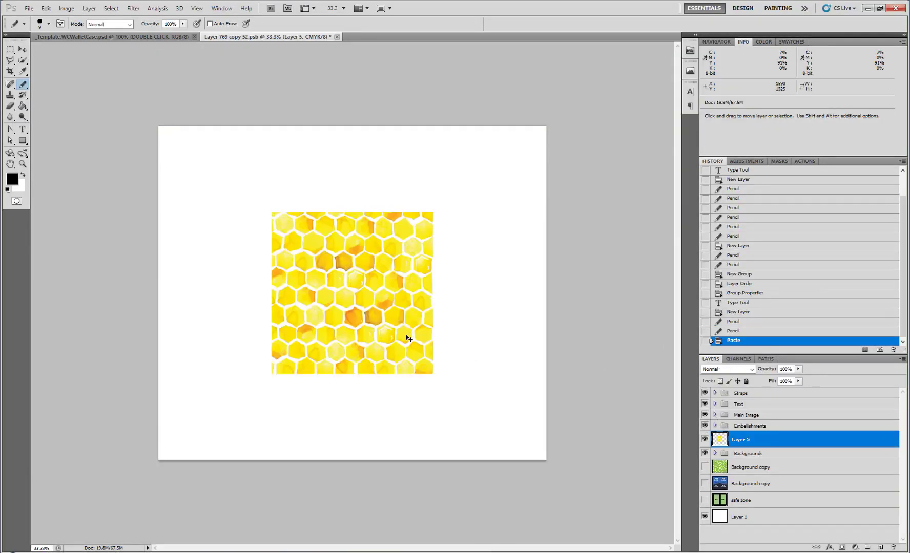
# Step: Try to enlarge the honeycomb image to cover the whole canvas, and undo the scaling
pyautogui.hotkey('ctrl', 't')
pyautogui.moveTo(321, 315); pyautogui.dragTo(266, 233)
pyautogui.moveTo(318, 288); pyautogui.dragTo(637, 431)
pyautogui.press('Return')
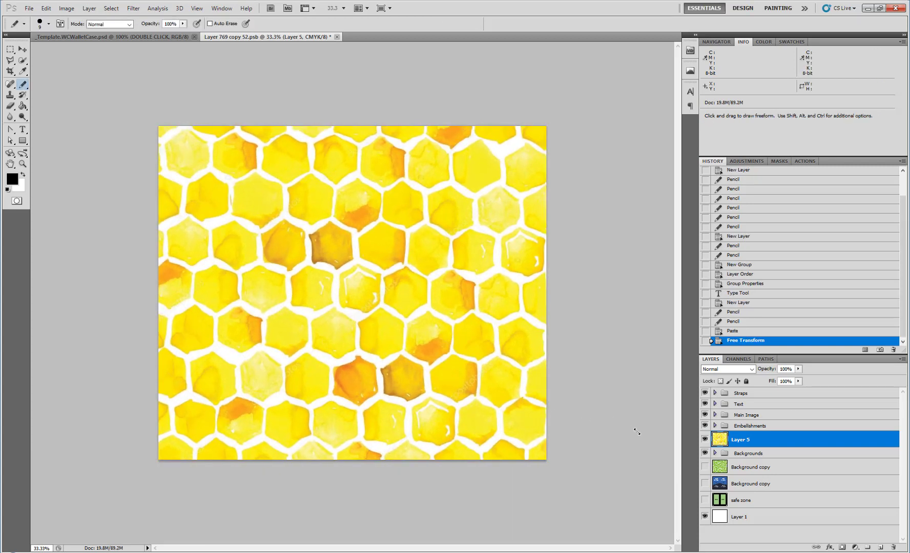
pyautogui.hotkey('ctrl', 'z')
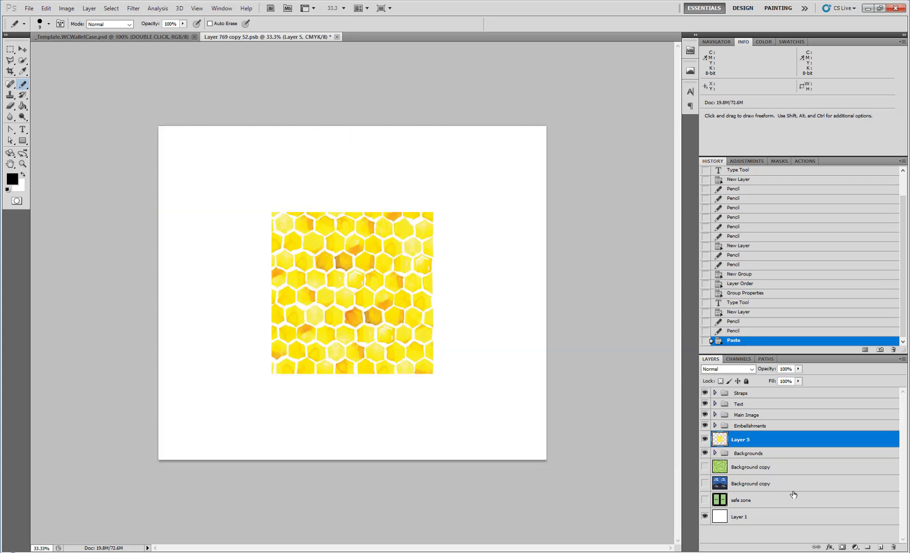
# Step: Show the safe zone layer, move the honeycomb to the top of the front half and scale it proportionally to about 133%
pyautogui.click(705, 500)
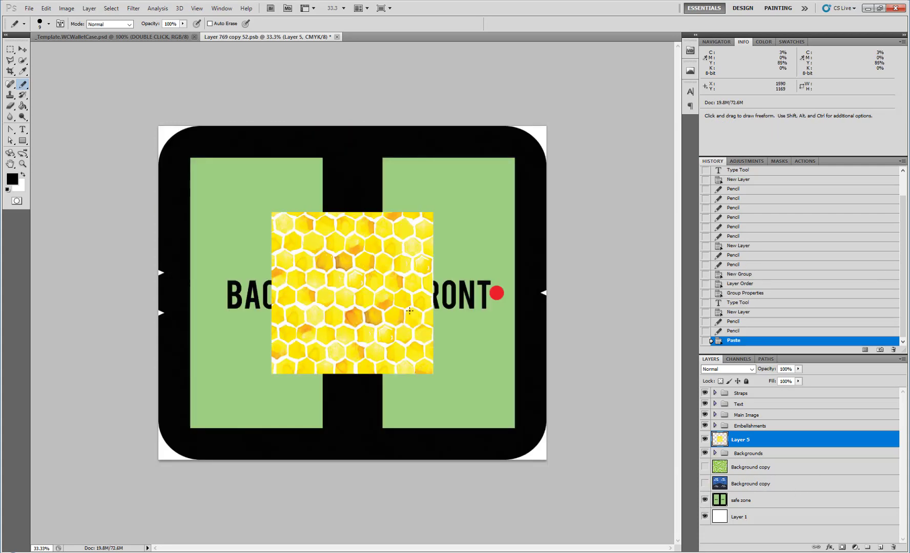
pyautogui.press('v')
pyautogui.moveTo(360, 312)
pyautogui.mouseDown()
pyautogui.moveTo(413, 238)
pyautogui.moveTo(437, 226)
pyautogui.mouseUp()
pyautogui.hotkey('ctrl', 't')
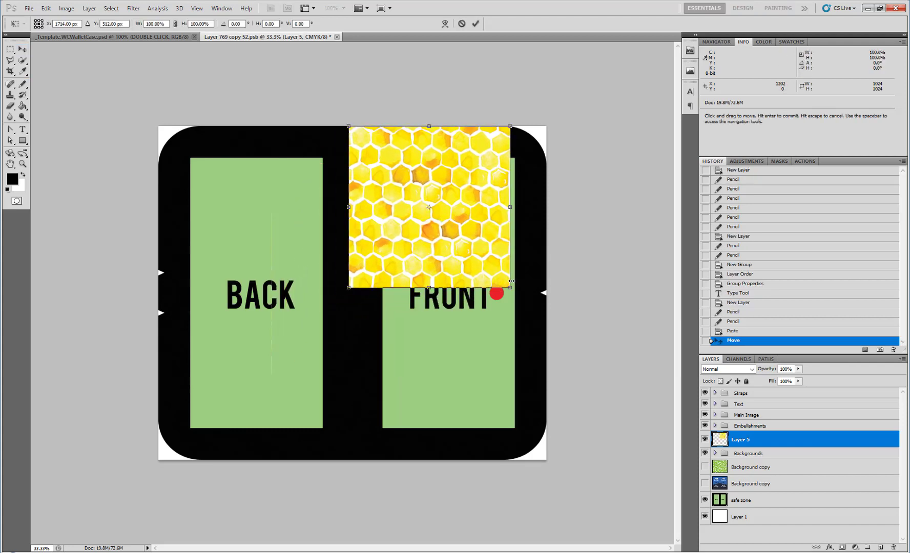
pyautogui.moveTo(510, 287); pyautogui.dragTo(571, 331)
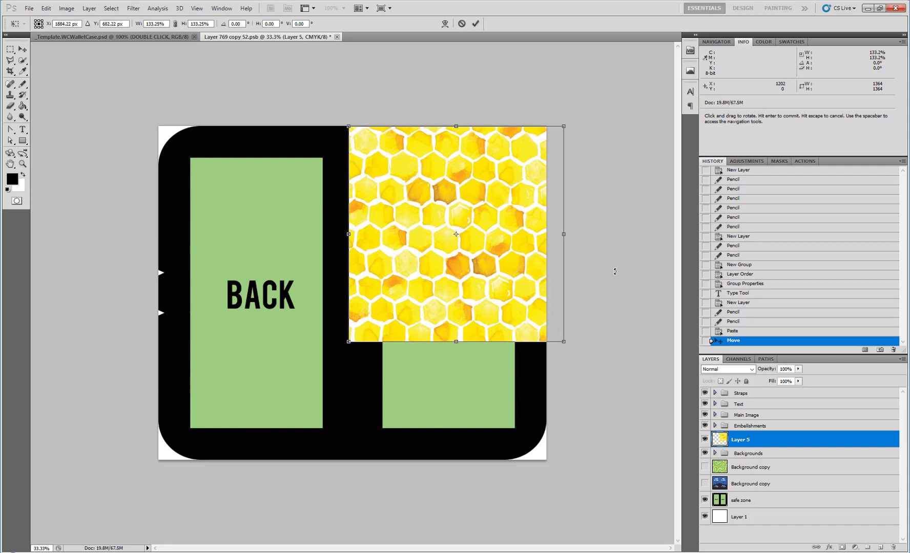
pyautogui.press('Return')
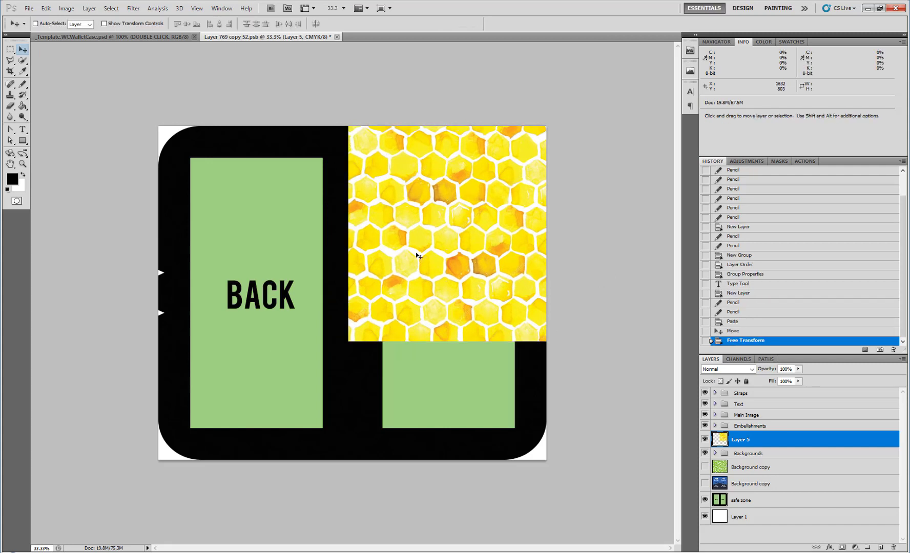
pyautogui.hotkey('ctrl', 'v')
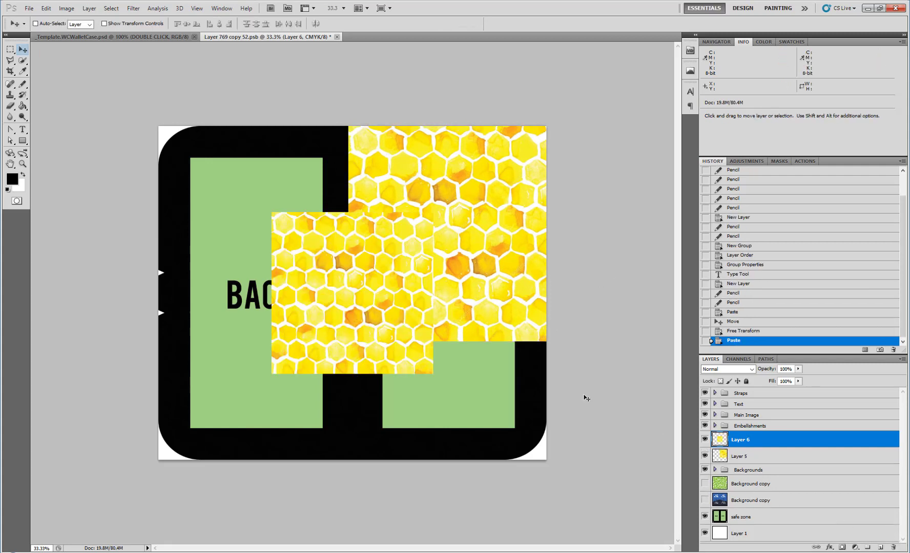
pyautogui.moveTo(328, 321)
pyautogui.mouseDown()
pyautogui.moveTo(412, 444)
pyautogui.moveTo(435, 450)
pyautogui.moveTo(414, 449)
pyautogui.moveTo(380, 366)
pyautogui.moveTo(380, 322)
pyautogui.moveTo(326, 320)
pyautogui.mouseUp()
pyautogui.press('Delete')
# Step: Duplicate the enlarged honeycomb layer, flip the copy vertically and place it directly below the original to fill the front half
pyautogui.hotkey('ctrl', 'j')
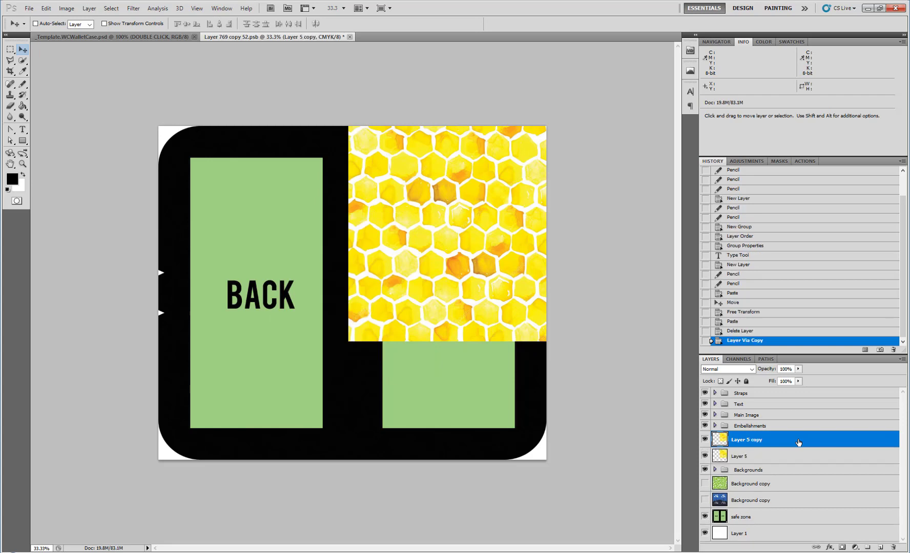
pyautogui.moveTo(481, 322); pyautogui.dragTo(427, 322)
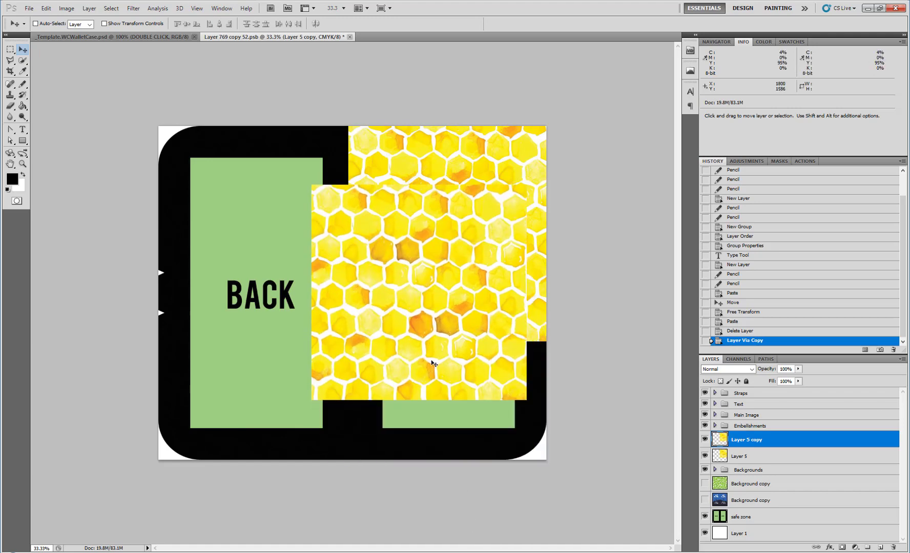
pyautogui.click(65, 8)
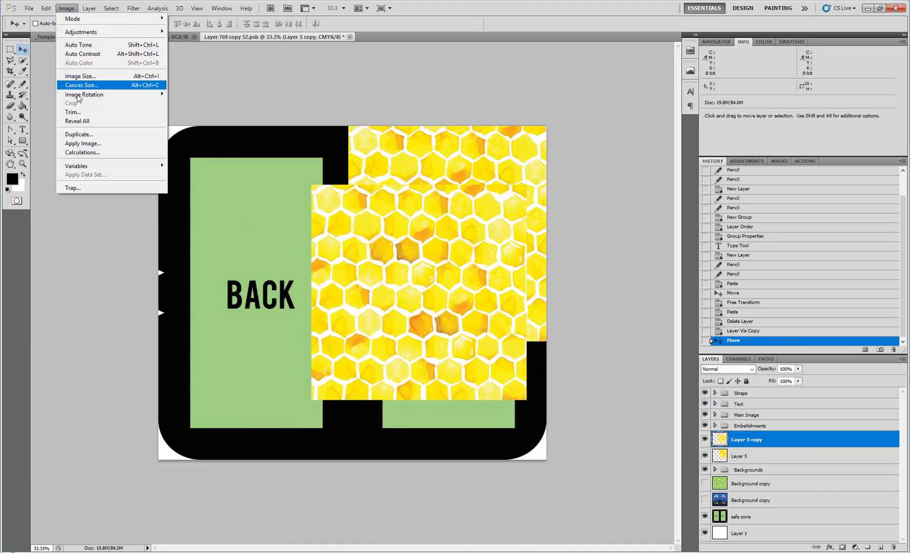
pyautogui.moveTo(46, 8)
pyautogui.moveTo(77, 193)
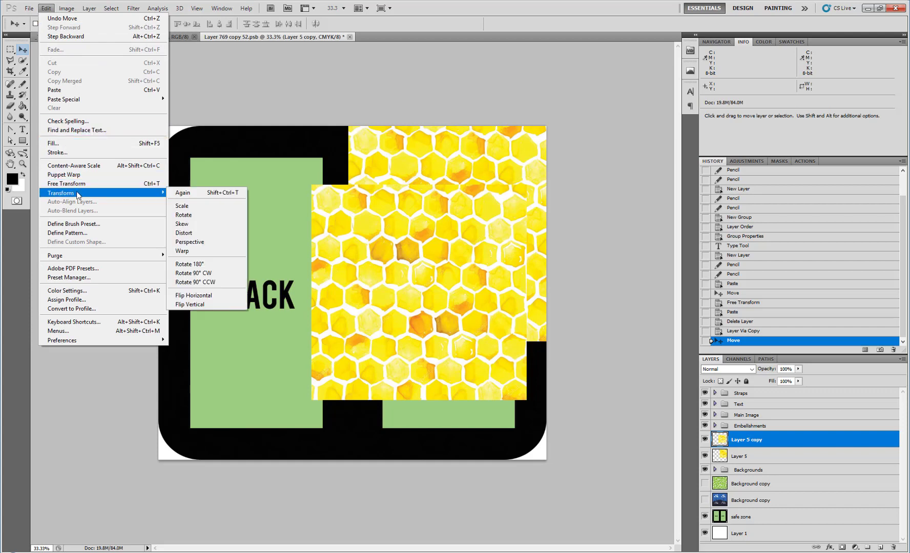
pyautogui.click(214, 300)
pyautogui.moveTo(395, 322); pyautogui.dragTo(459, 469)
# Step: Nudge the flipped honeycomb copy upward at full opacity until its cells join the pattern of the tile above
pyautogui.press('1')
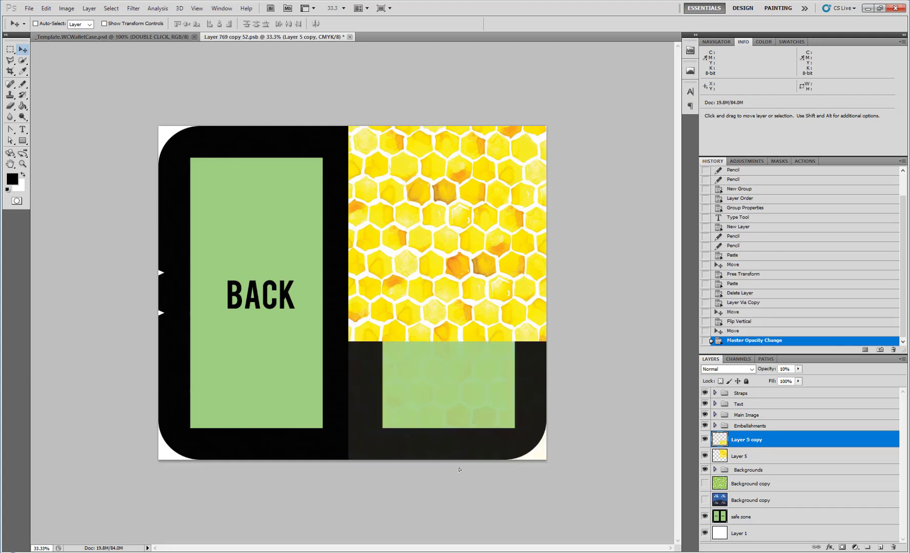
pyautogui.press('0')
pyautogui.press('Up')
pyautogui.press('Up')
pyautogui.press('Up')
pyautogui.press('Up')
pyautogui.press('Up')
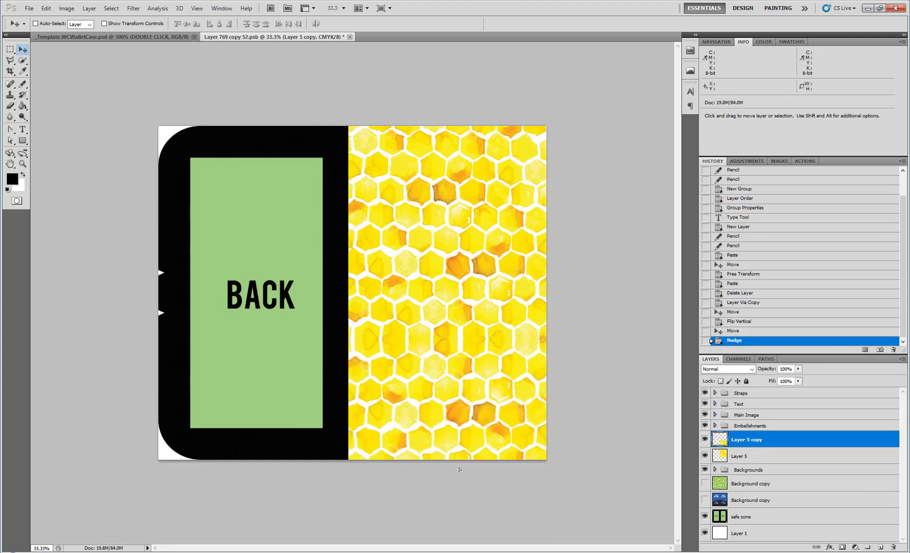
pyautogui.press('Up')
pyautogui.press('Up')
pyautogui.press('Up')
pyautogui.press('Up')
pyautogui.press('Up')
pyautogui.press('Up')
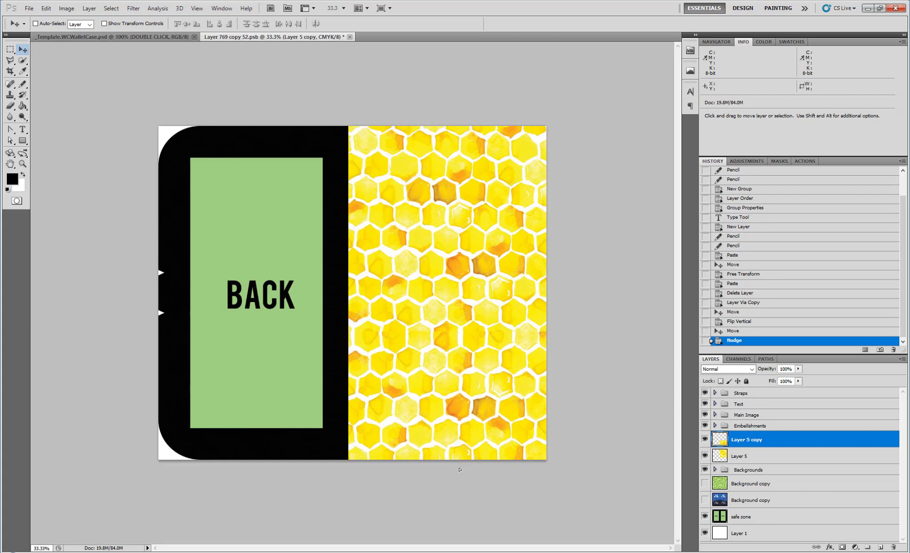
pyautogui.press('Up')
pyautogui.press('Up')
pyautogui.press('Up')
pyautogui.press('Up')
pyautogui.press('Up')
pyautogui.press('Up')
# Step: Fine-tune the flipped honeycomb copy's horizontal position so its cells line up with the original tile
pyautogui.press('Left')
pyautogui.press('Left')
pyautogui.press('Left')
pyautogui.press('Left')
pyautogui.press('Left')
pyautogui.press('Left')
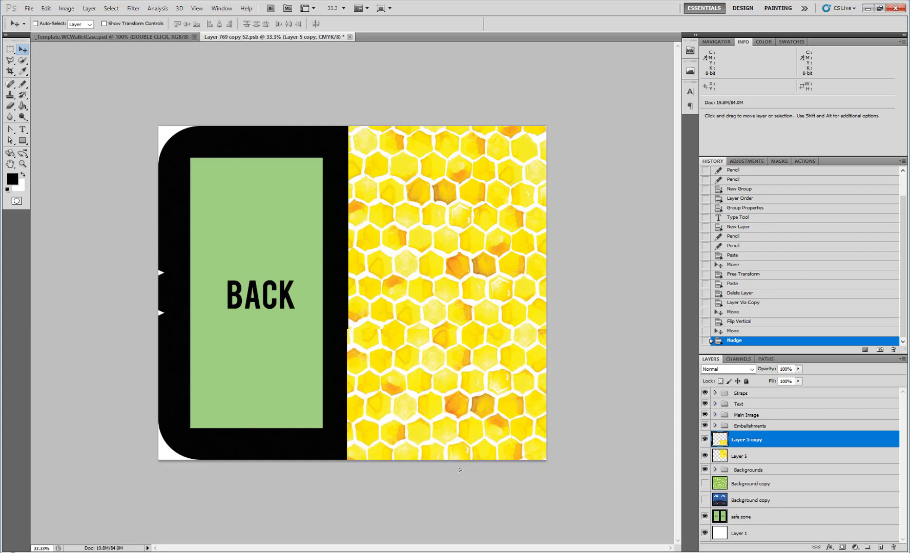
pyautogui.press('Right')
pyautogui.press('Right')
pyautogui.press('Right')
pyautogui.press('Right')
pyautogui.press('Right')
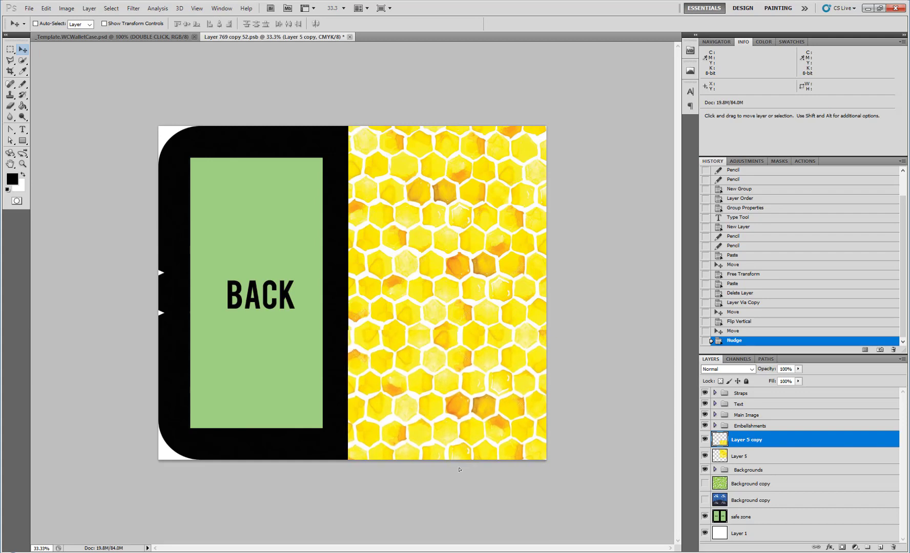
pyautogui.press('Right')
pyautogui.press('Left')
pyautogui.press('Left')
pyautogui.press('Left')
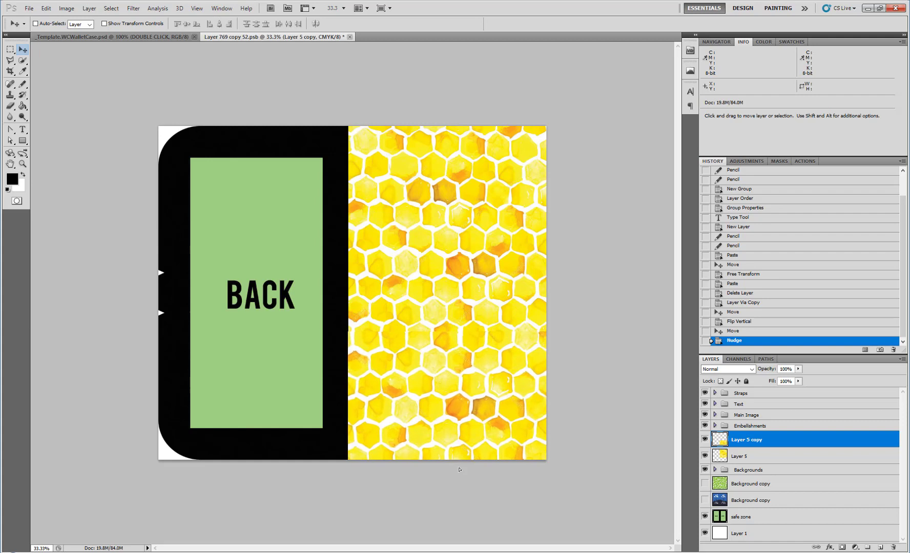
# Step: Create a new layer group inside the Backgrounds group and name it Variant1
pyautogui.click(769, 460)
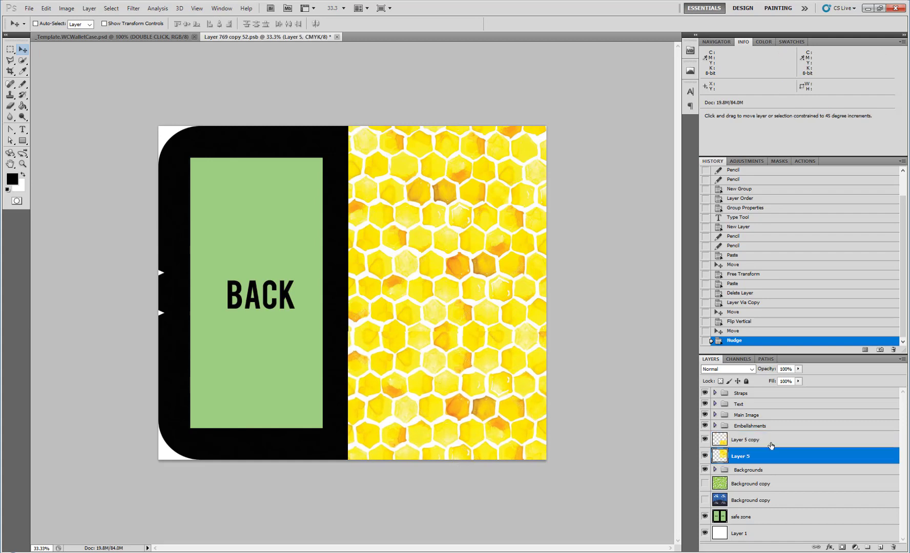
pyautogui.click(783, 434)
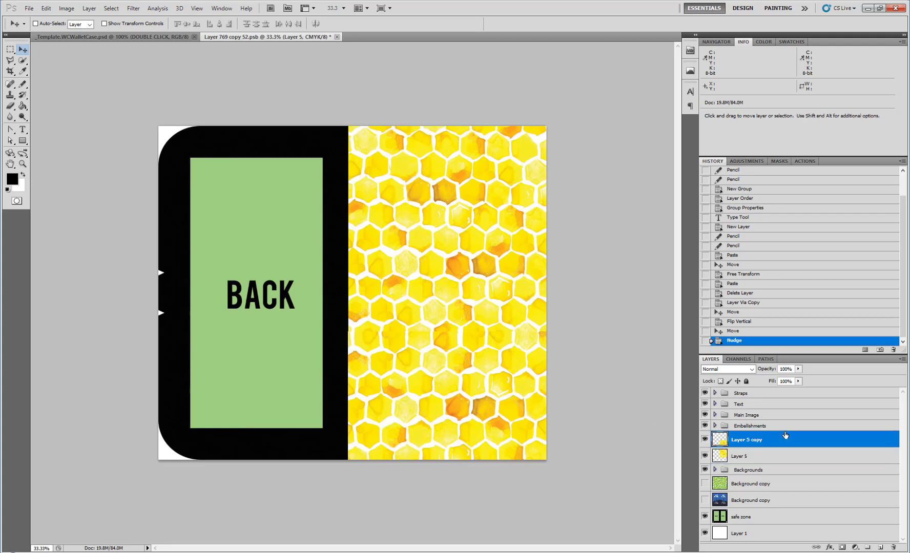
pyautogui.click(764, 471)
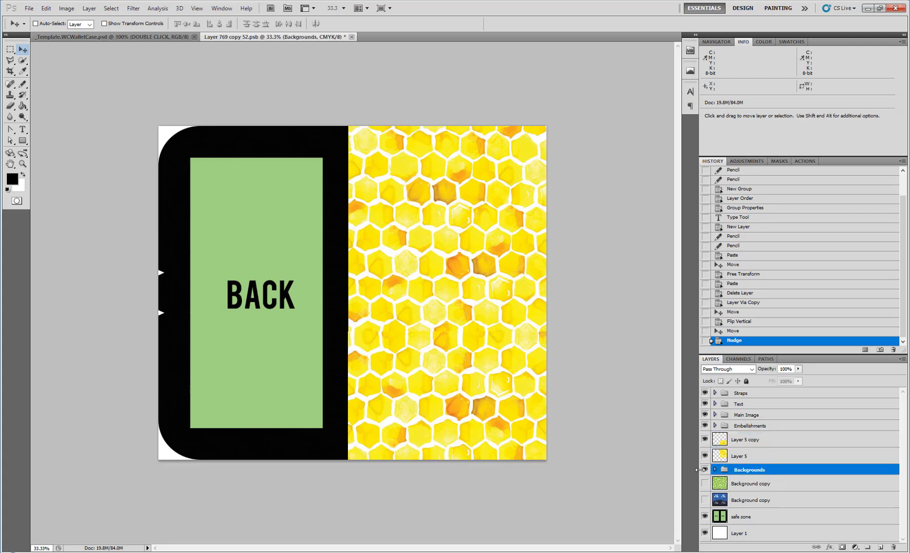
pyautogui.click(868, 549)
pyautogui.moveTo(739, 474); pyautogui.dragTo(732, 476)
pyautogui.click(716, 470)
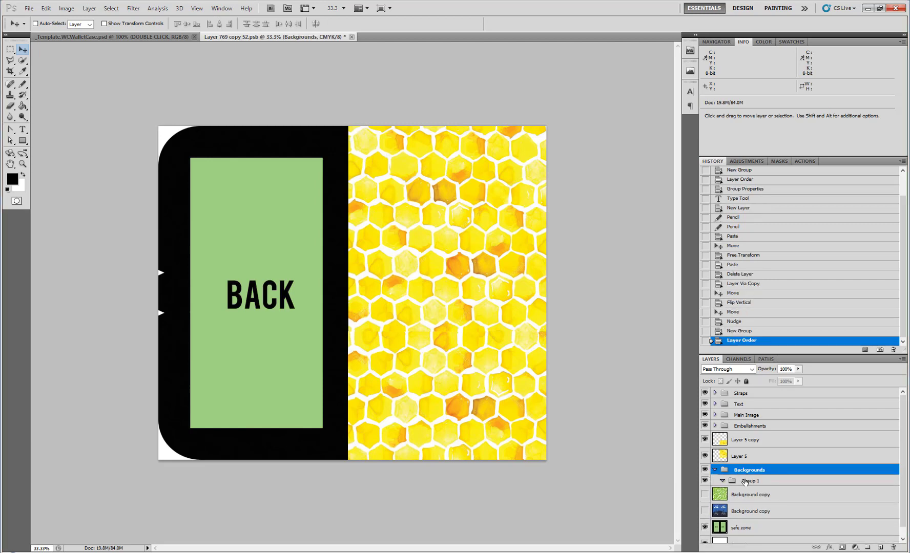
pyautogui.doubleClick(748, 480)
pyautogui.write('Variant')
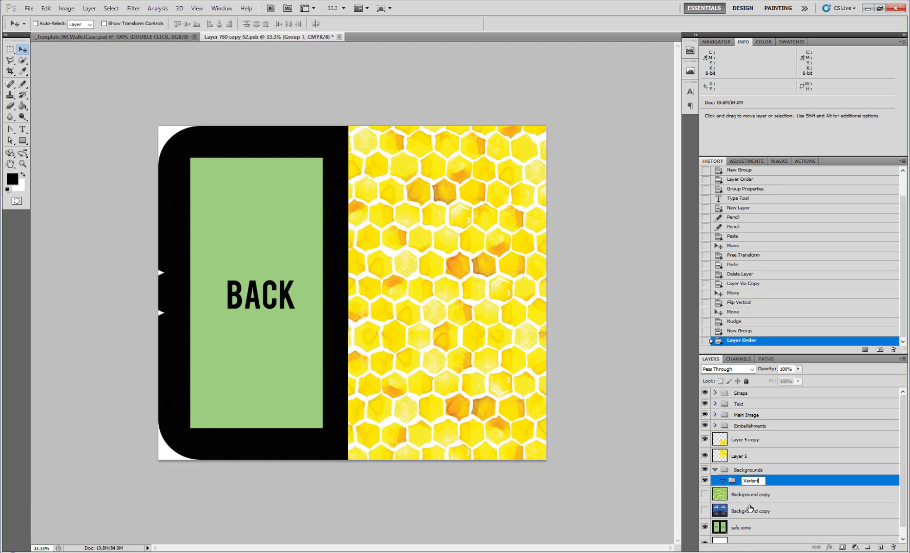
pyautogui.write('1')
pyautogui.press('Return')
# Step: Put both honeycomb layers into the Backgrounds group's Variant1 and merge them into one layer, leaving Backgrounds collapsed
pyautogui.click(736, 443)
pyautogui.keyDown('shift'); pyautogui.click(732, 457); pyautogui.keyUp('shift')
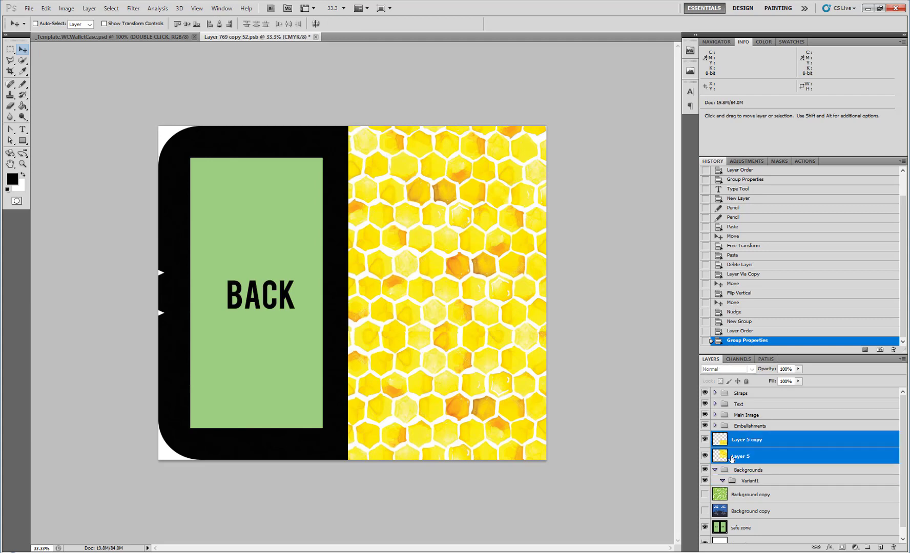
pyautogui.moveTo(749, 455); pyautogui.dragTo(746, 480)
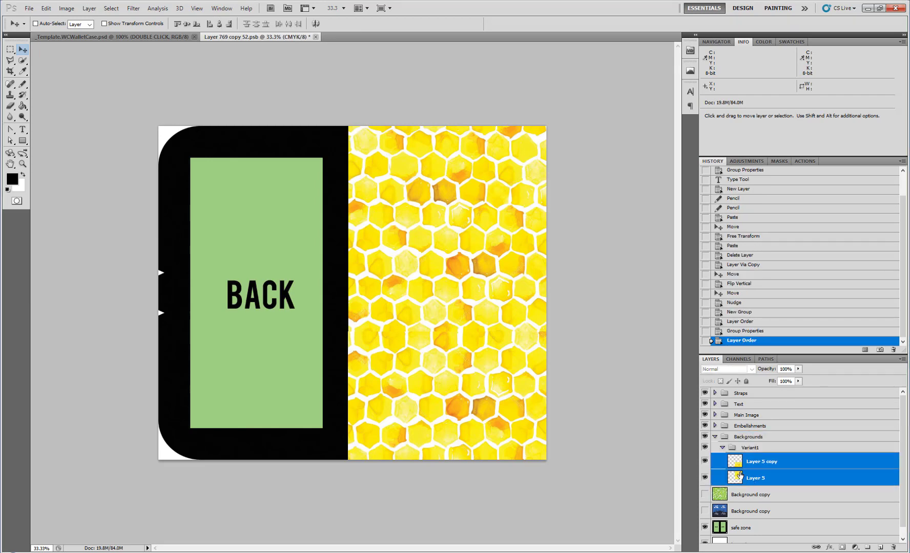
pyautogui.rightClick(761, 467)
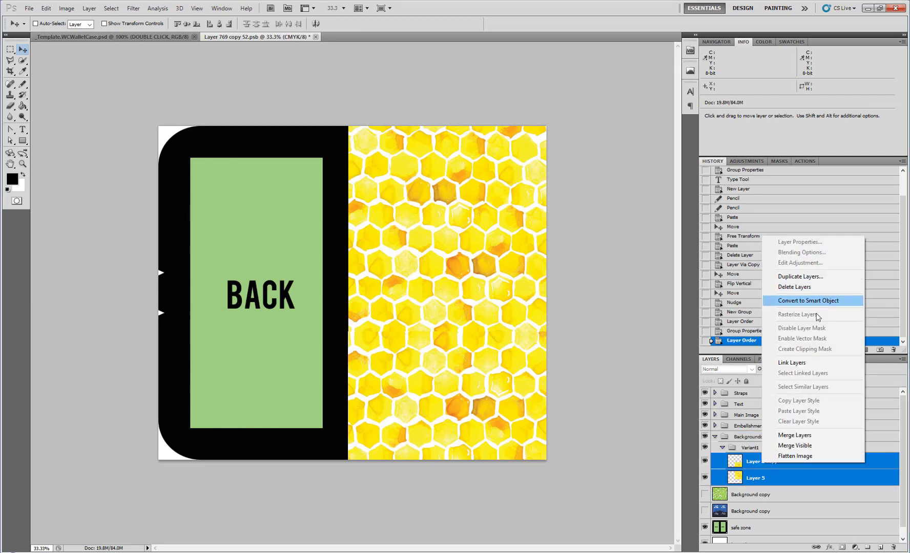
pyautogui.click(812, 438)
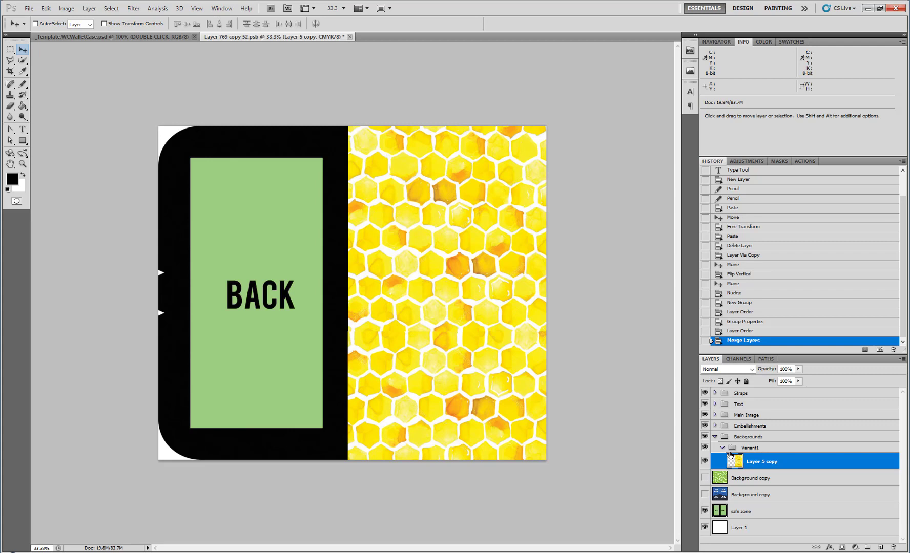
pyautogui.click(715, 437)
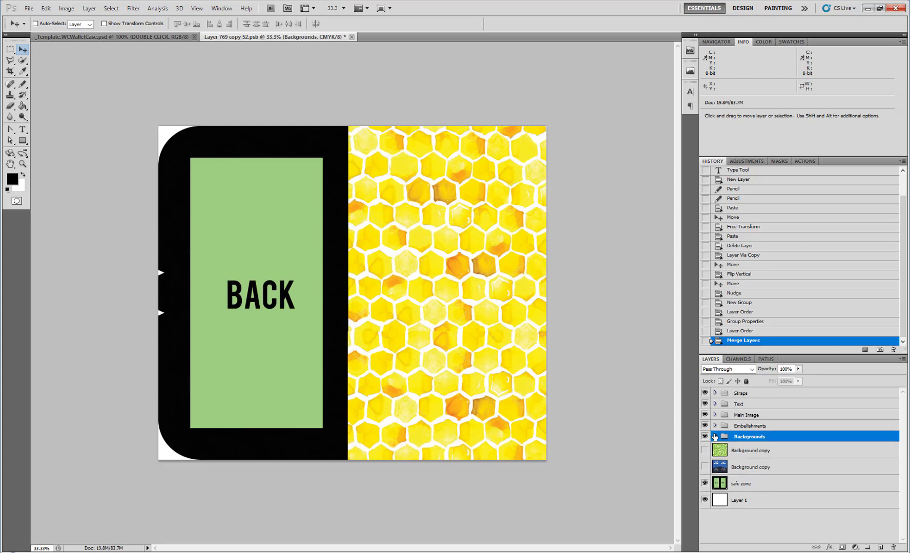
# Step: Expand the Text group and make its Variant1 group visible
pyautogui.click(715, 405)
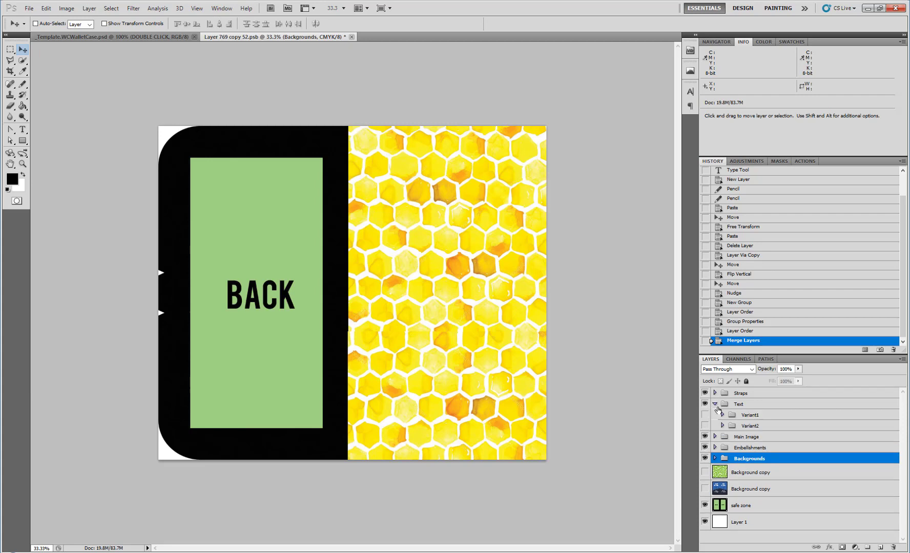
pyautogui.click(705, 415)
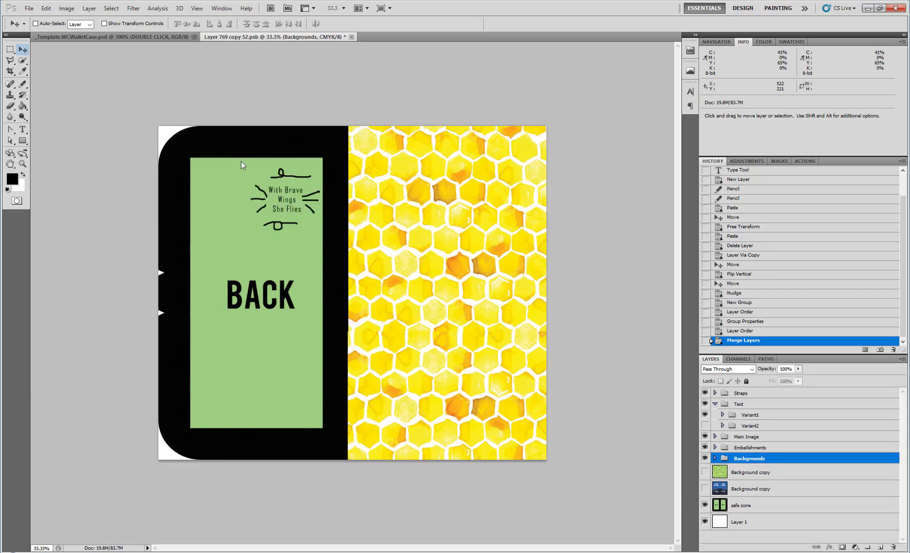
pyautogui.moveTo(240, 160); pyautogui.dragTo(421, 244)
pyautogui.hotkey('ctrl', 'z')
pyautogui.hotkey('ctrl', 'z')
pyautogui.click(747, 331)
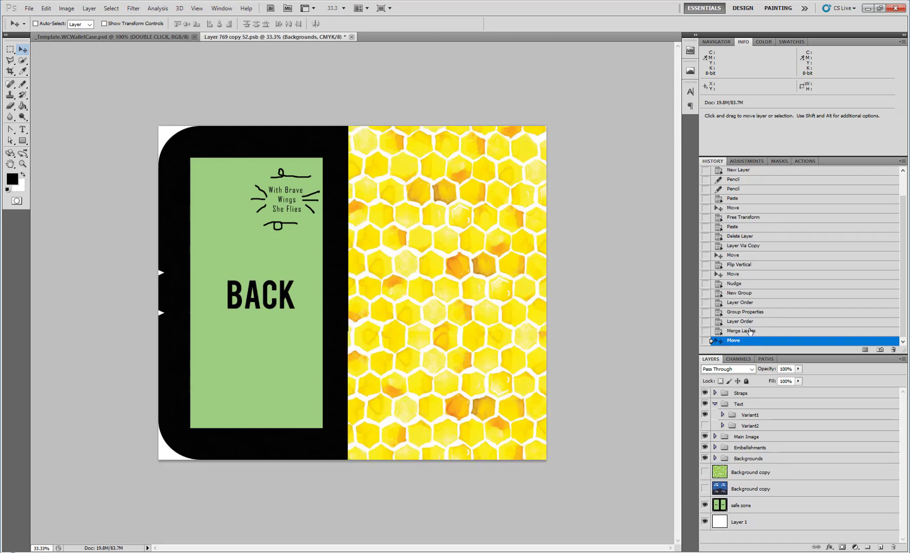
# Step: Move the Text group's Variant1 from the back panel onto the upper part of the honeycomb front
pyautogui.click(749, 415)
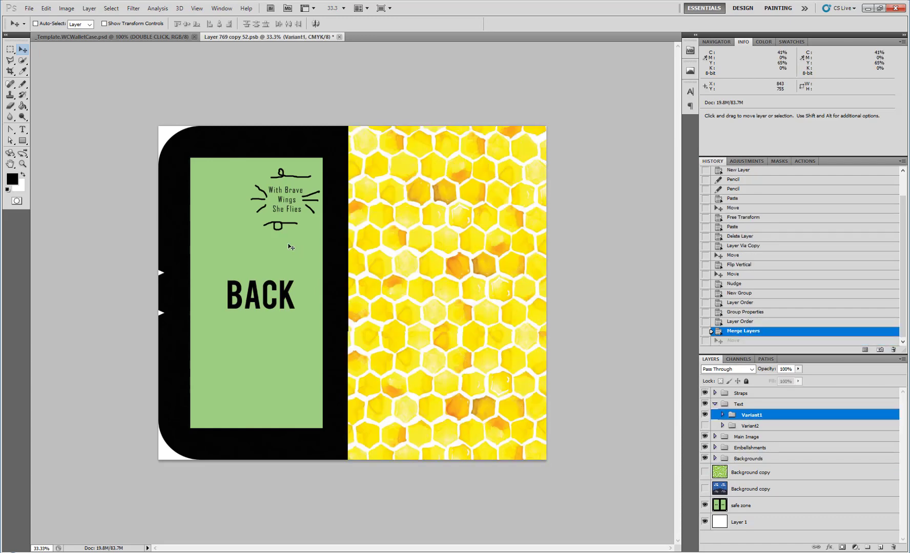
pyautogui.moveTo(285, 243); pyautogui.dragTo(447, 267)
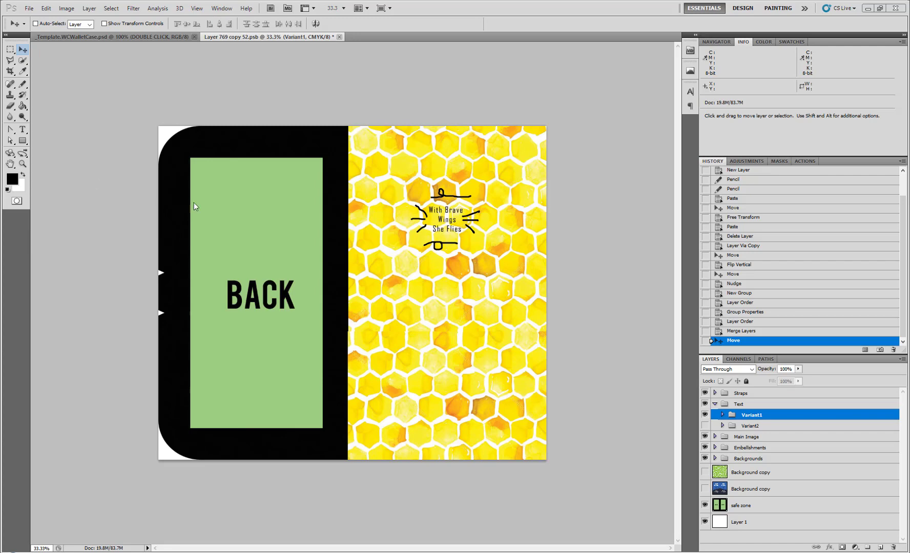
# Step: Switch to File Explorer and examine the wallet case mockups in the BumbleBees project's A1.2 Winners folder
pyautogui.moveTo(328, 191); pyautogui.dragTo(423, 119)
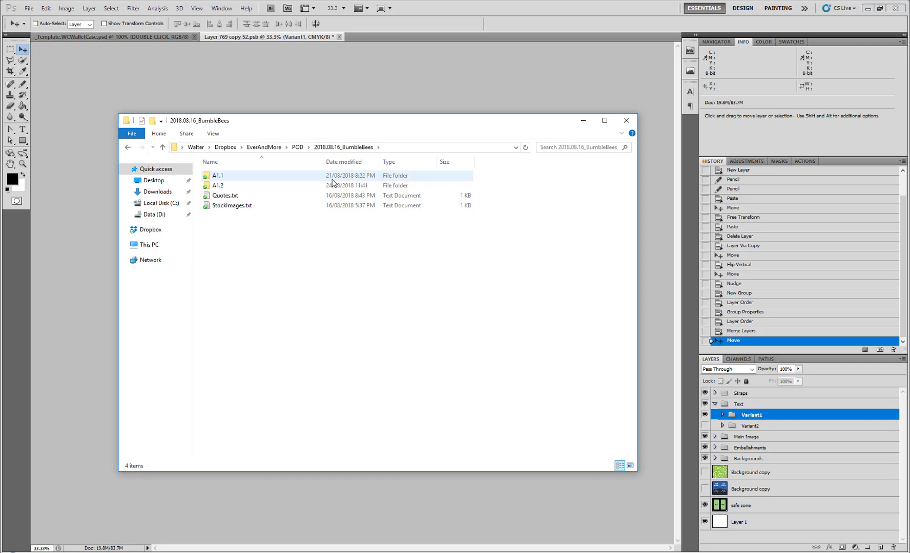
pyautogui.doubleClick(217, 185)
pyautogui.click(224, 179)
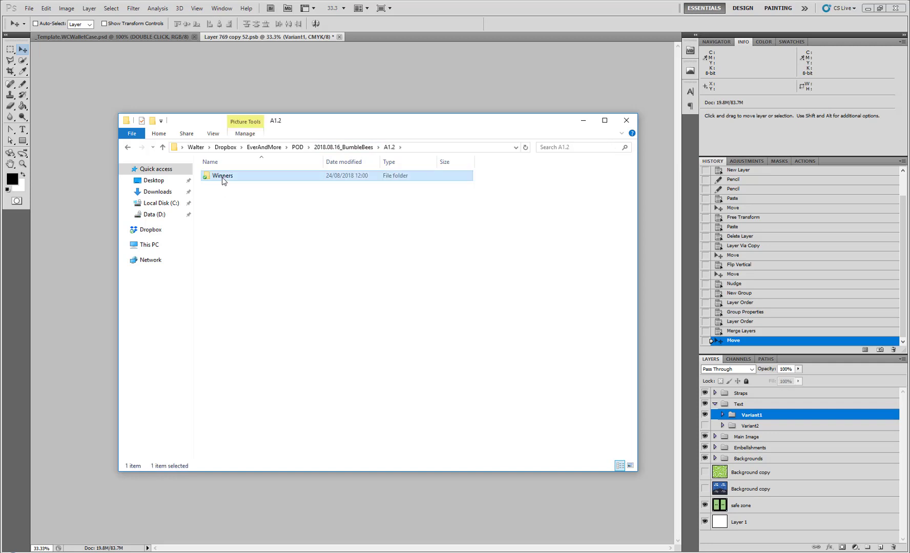
pyautogui.doubleClick(223, 180)
pyautogui.click(309, 247)
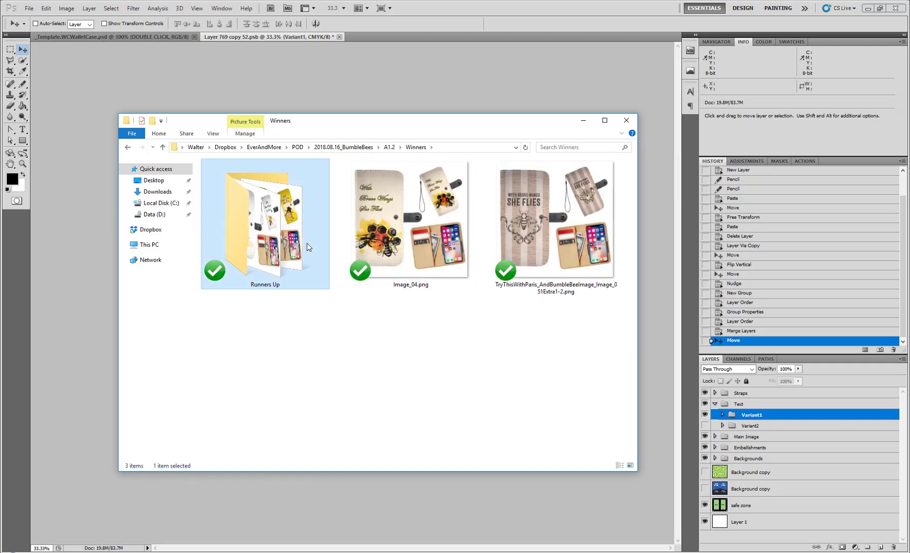
pyautogui.doubleClick(309, 247)
pyautogui.hotkey('alt', 'Left')
pyautogui.click(417, 245)
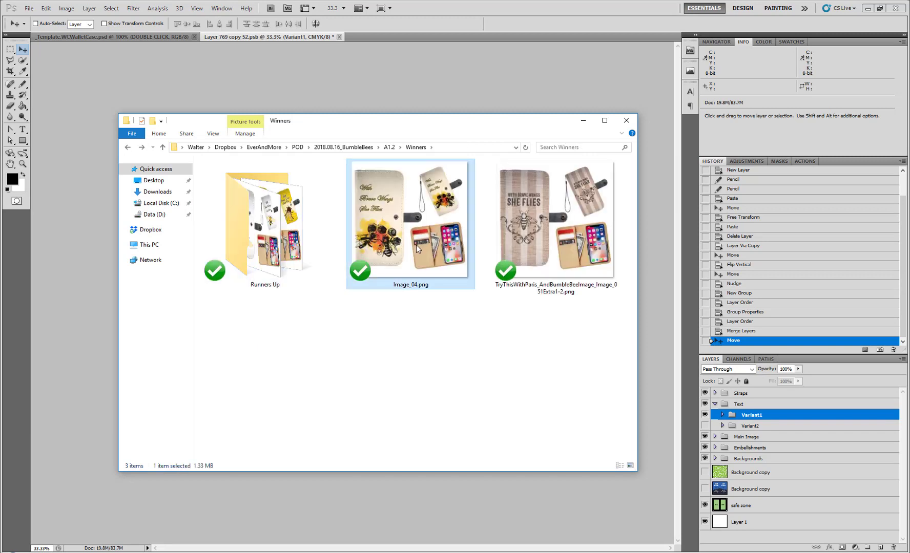
# Step: Open the Runners Up folder and select Image_014.png, Image_029.png and Image_043.png for comparison
pyautogui.doubleClick(298, 254)
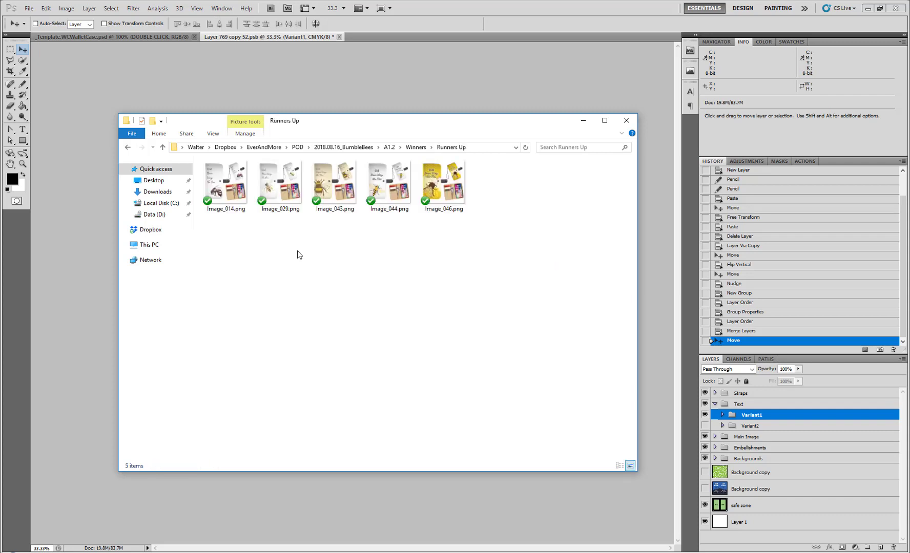
pyautogui.click(233, 195)
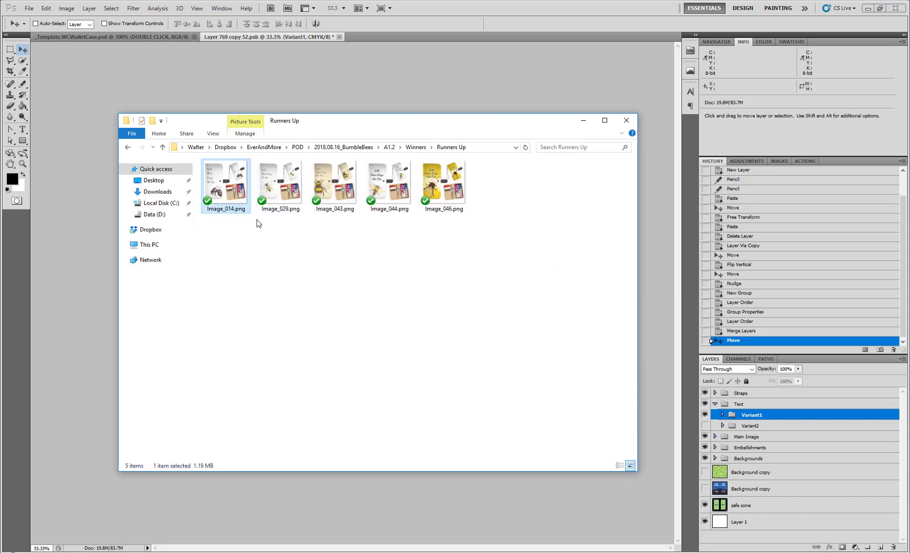
pyautogui.keyDown('ctrl'); pyautogui.click(294, 203); pyautogui.keyUp('ctrl')
pyautogui.keyDown('ctrl'); pyautogui.click(336, 187); pyautogui.keyUp('ctrl')
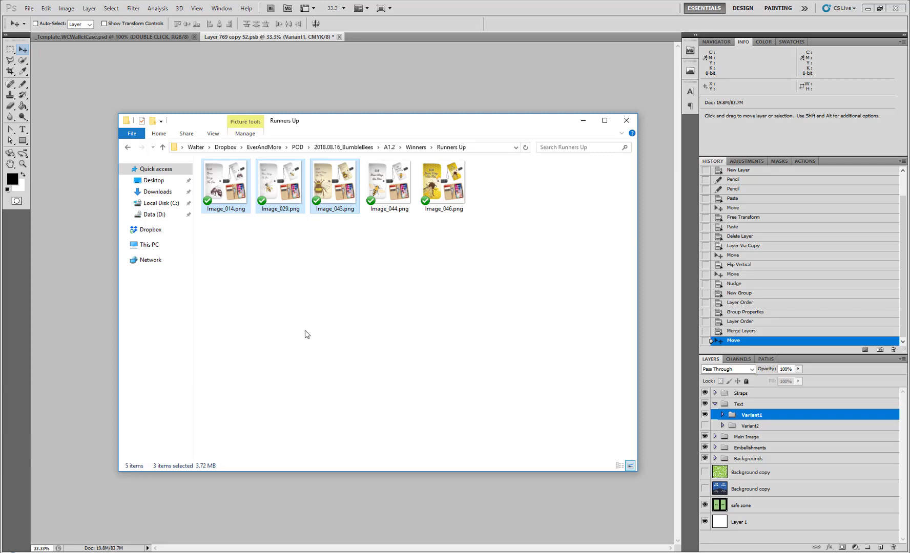
# Step: Switch to Depositphotos in the browser, close the enlarged honeycomb preview and open the Favorites collection 2018.08.16_BumbleBee_WH
pyautogui.click(177, 552)
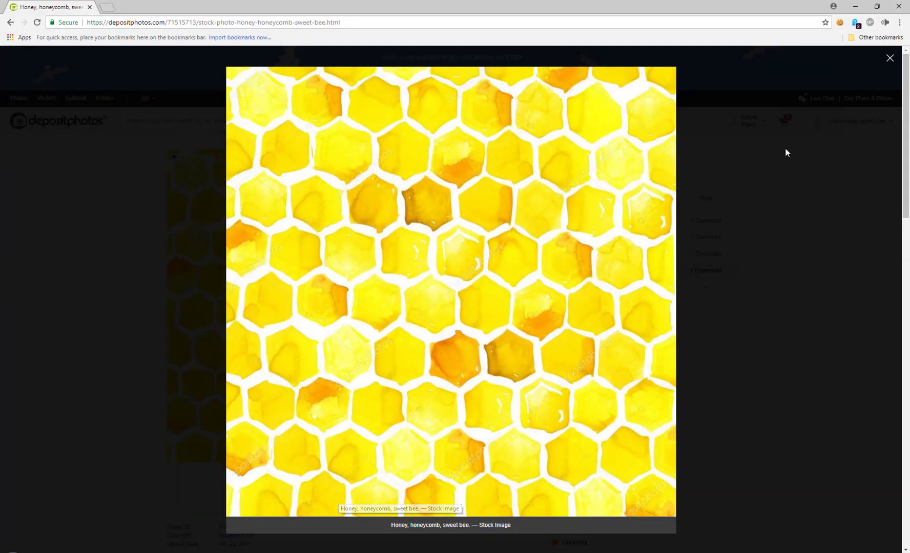
pyautogui.click(786, 150)
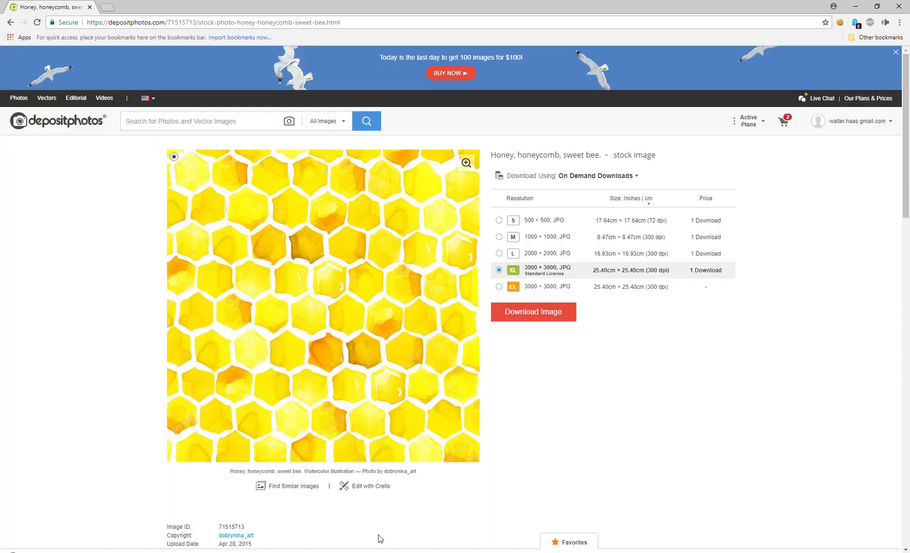
pyautogui.click(564, 541)
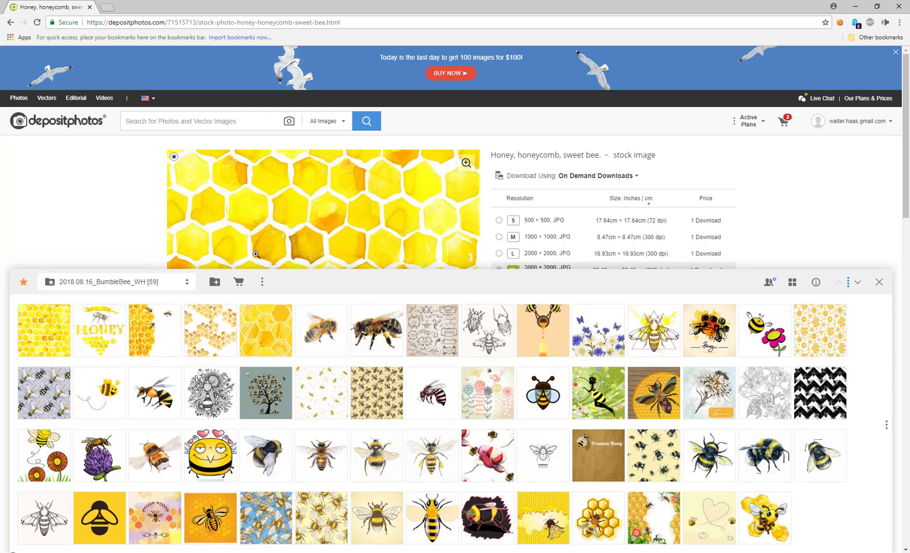
# Step: Load depositphotos.com/154952662/stock-photo-watercolor-single-bee-insect-animal.html in the browser and show it full screen
pyautogui.moveTo(514, 2); pyautogui.dragTo(909, 168)
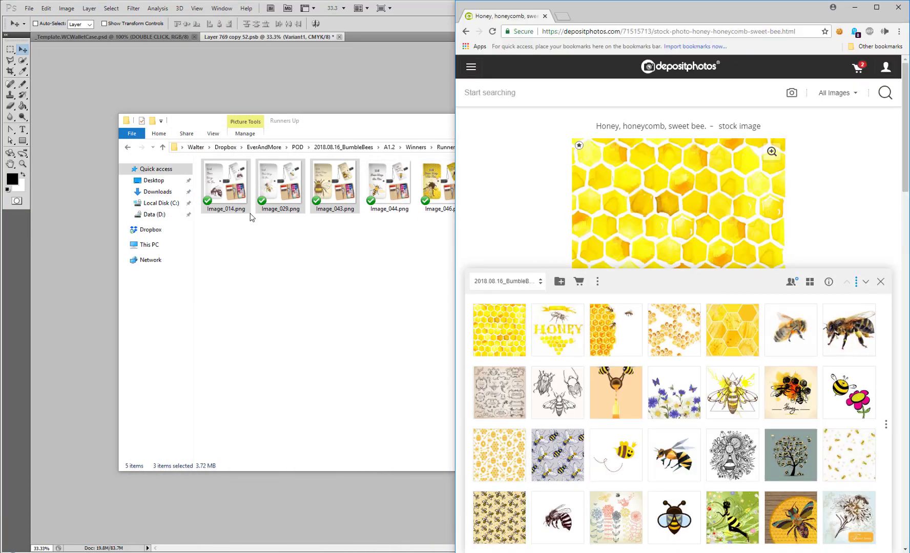
pyautogui.click(395, 235)
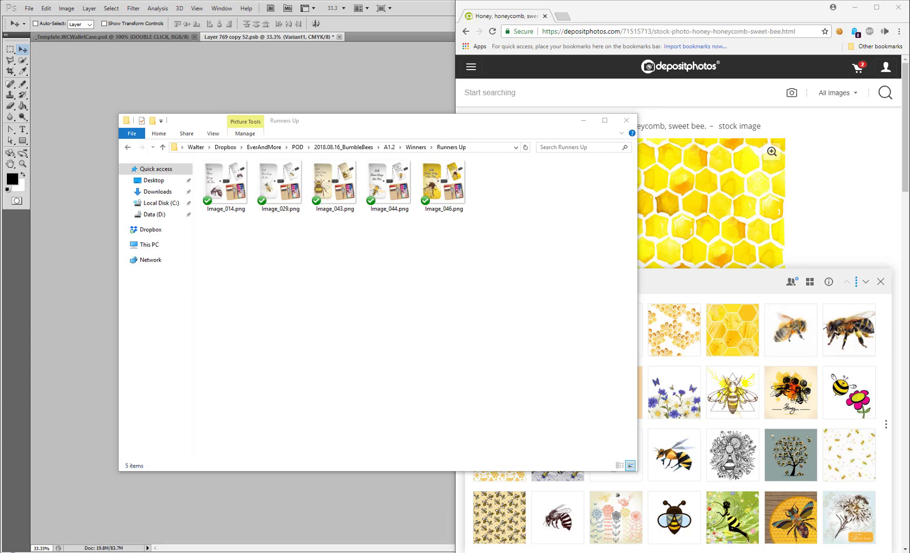
pyautogui.click(568, 32)
pyautogui.write('https://depositphotos.com/154952662/stock-photo-watercolor-single-bee-insect-animal.html')
pyautogui.press('Return')
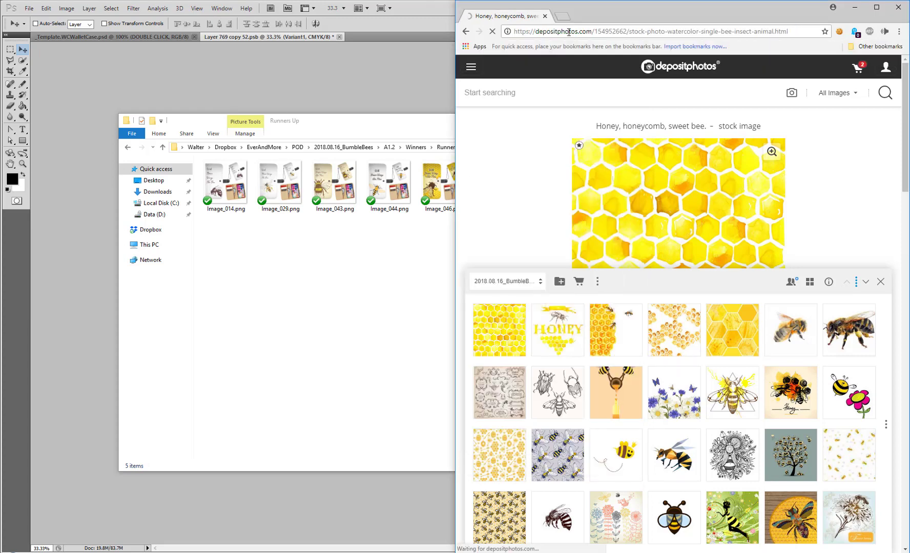
pyautogui.press('super+Up')
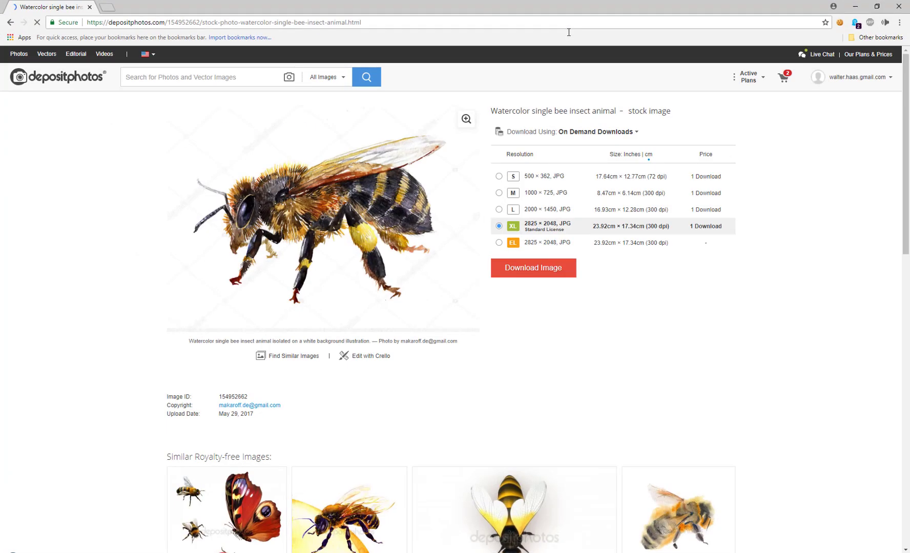
# Step: Enlarge the watercolor bee preview and copy its image to the clipboard
pyautogui.click(359, 241)
pyautogui.rightClick(430, 243)
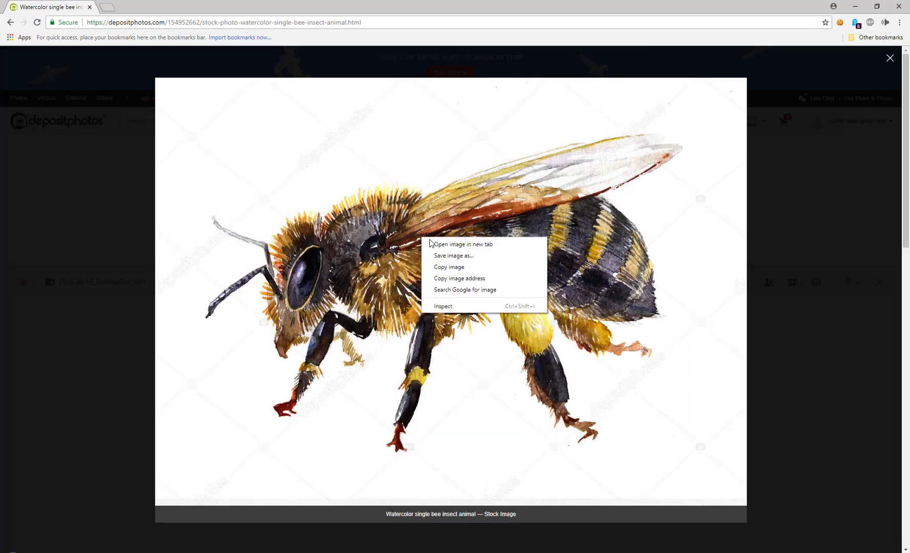
pyautogui.click(464, 267)
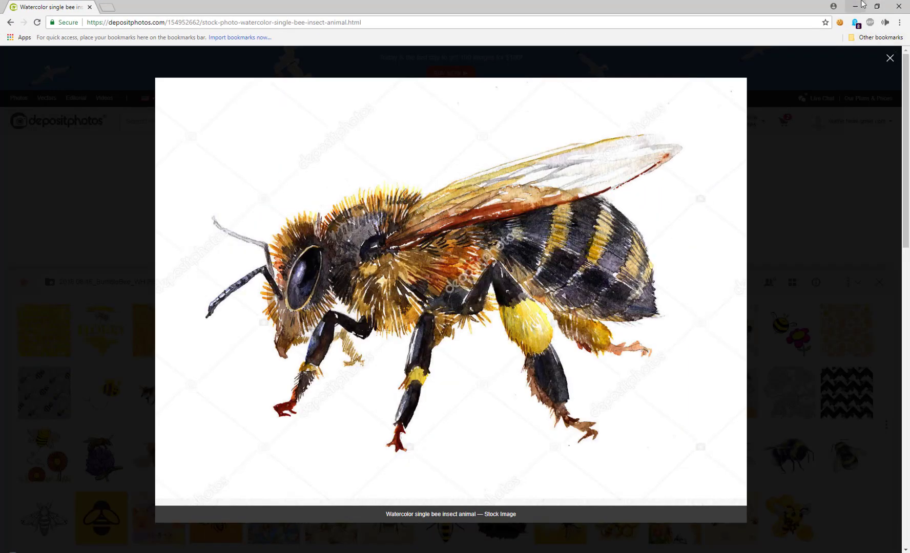
# Step: Switch back to Photoshop and create a group named Variant1 inside the Main Image group, collapsing the Text group
pyautogui.click(862, 4)
pyautogui.click(655, 270)
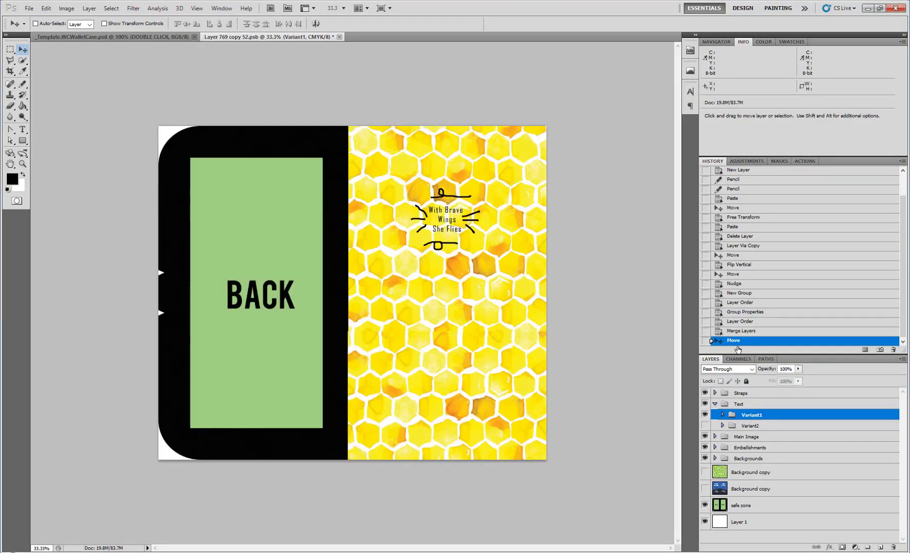
pyautogui.click(715, 404)
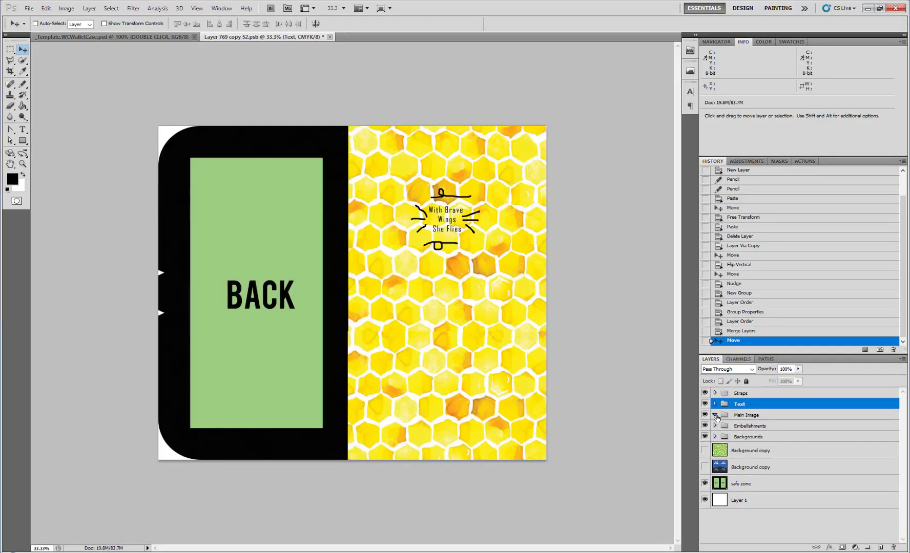
pyautogui.click(716, 415)
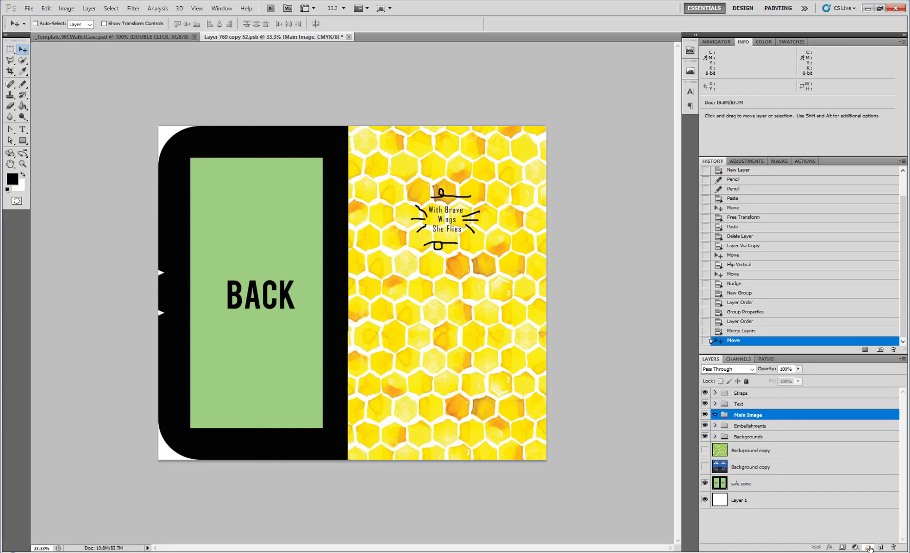
pyautogui.click(867, 547)
pyautogui.moveTo(774, 417); pyautogui.dragTo(764, 426)
pyautogui.doubleClick(757, 425)
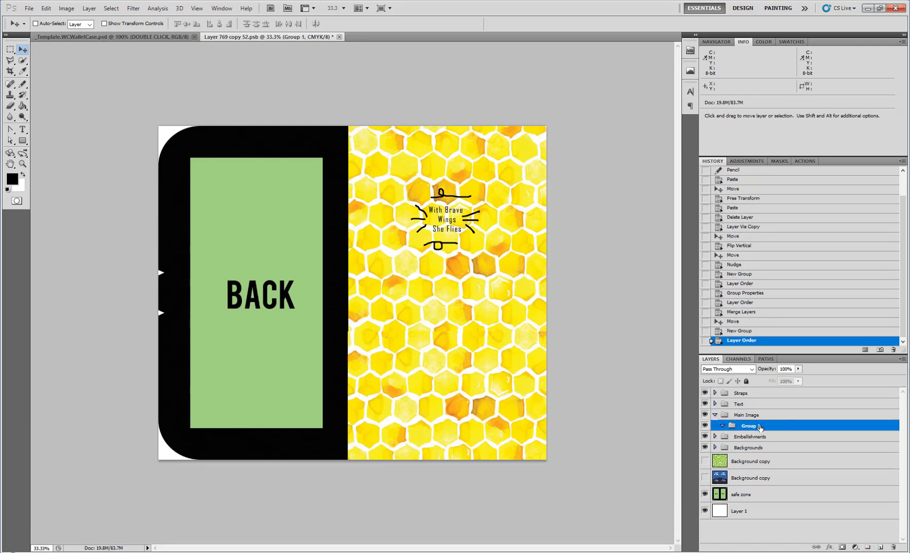
pyautogui.write('Variant1')
pyautogui.press('Return')
# Step: Paste the bee image into Main Image's Variant1 group and delete the dark Depositphotos strip along its lower edge
pyautogui.hotkey('ctrl', 'v')
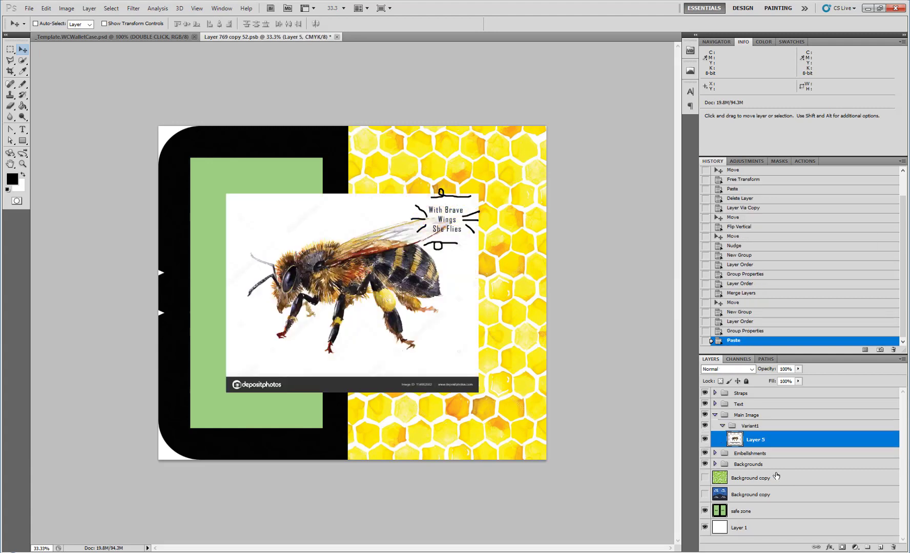
pyautogui.click(10, 49)
pyautogui.moveTo(217, 366); pyautogui.dragTo(493, 402)
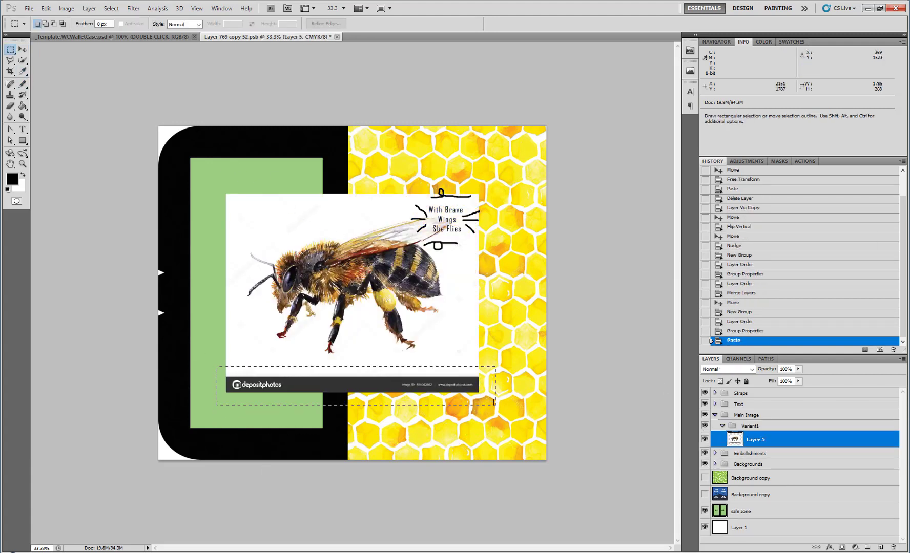
pyautogui.press('Delete')
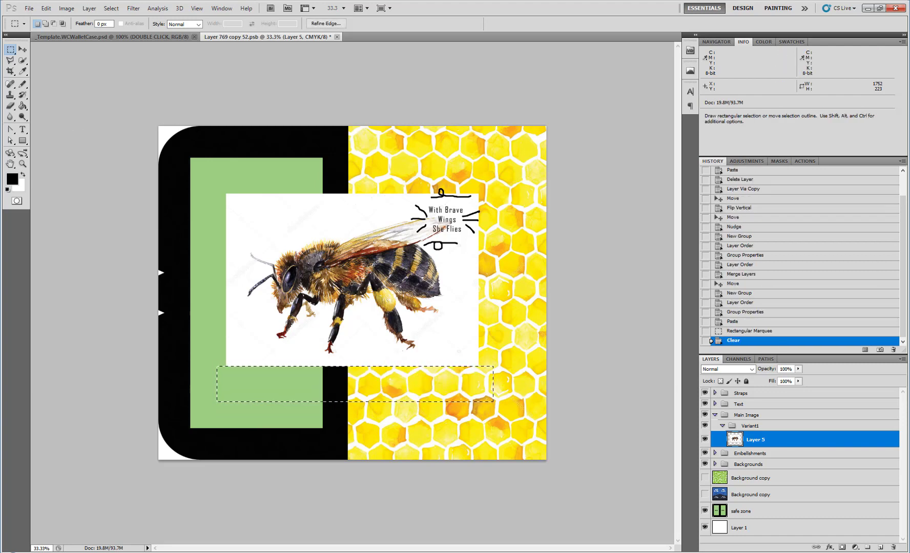
# Step: Try deleting the bee image's white background with a Magic Wand selection, and undo the deletion
pyautogui.click(22, 53)
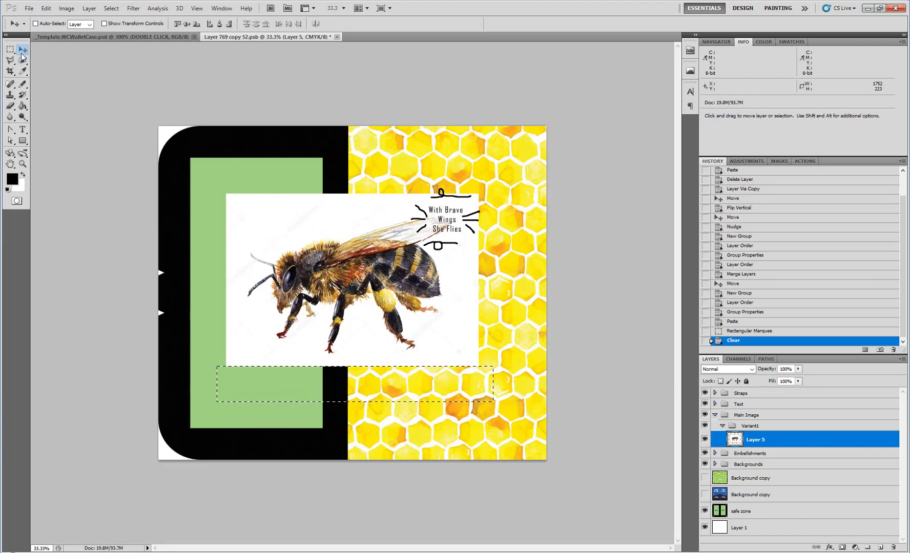
pyautogui.click(22, 60)
pyautogui.click(45, 72)
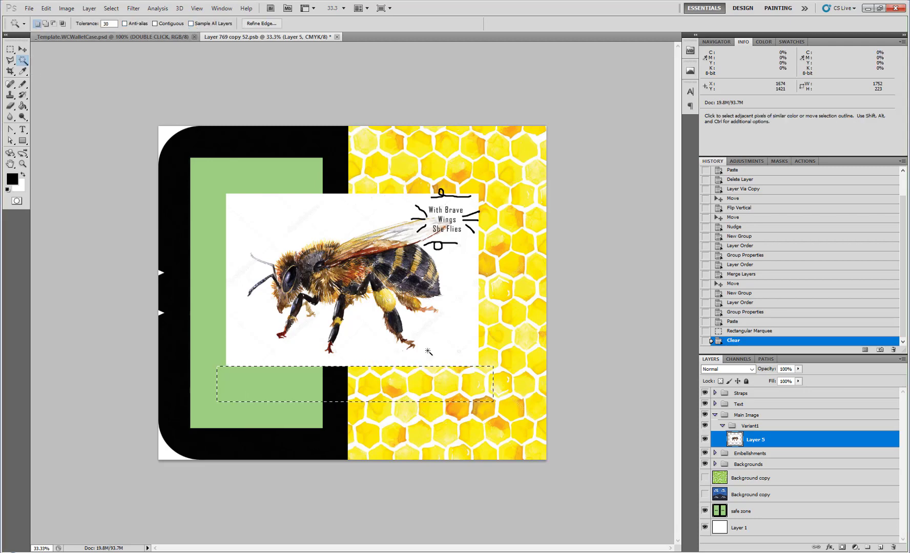
pyautogui.click(476, 319)
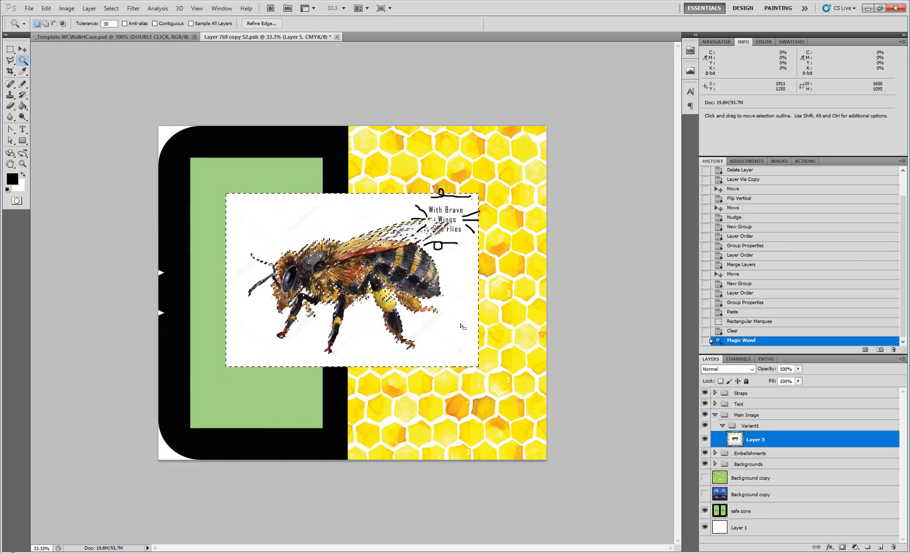
pyautogui.press('Delete')
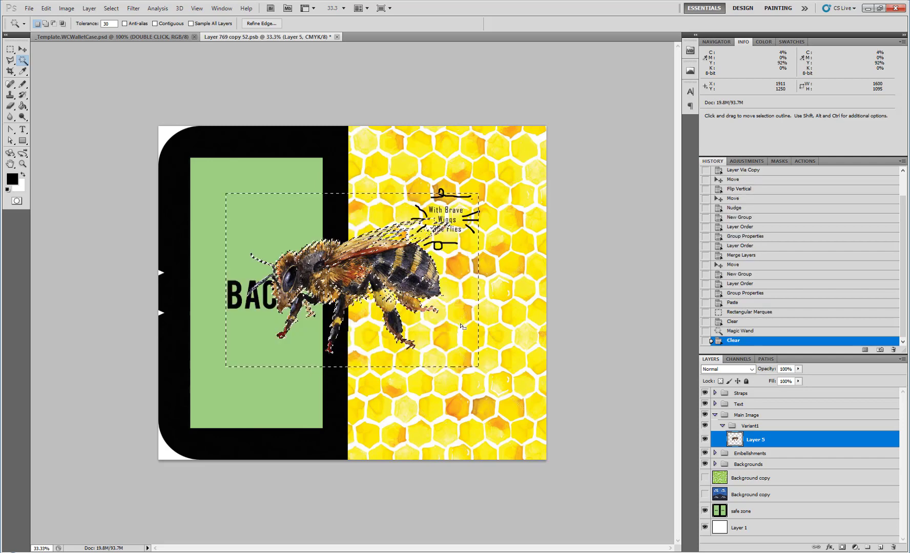
pyautogui.hotkey('ctrl', 'z')
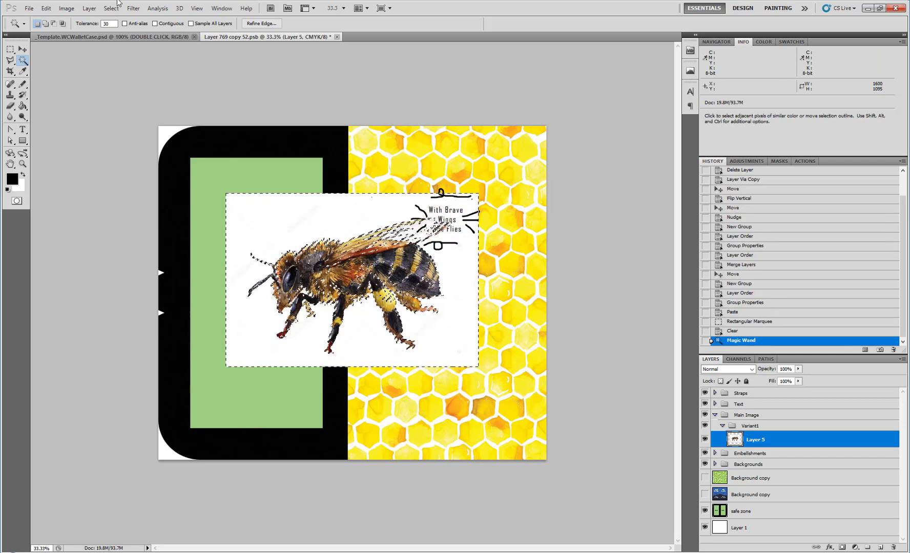
# Step: Set the Magic Wand tolerance to 50 and reselect the white area around the bee
pyautogui.click(110, 24)
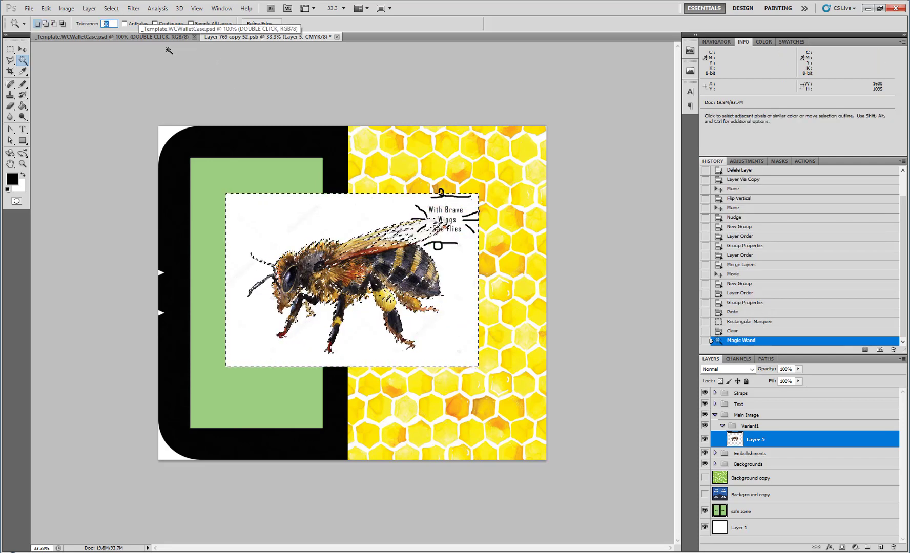
pyautogui.write('50')
pyautogui.click(364, 232)
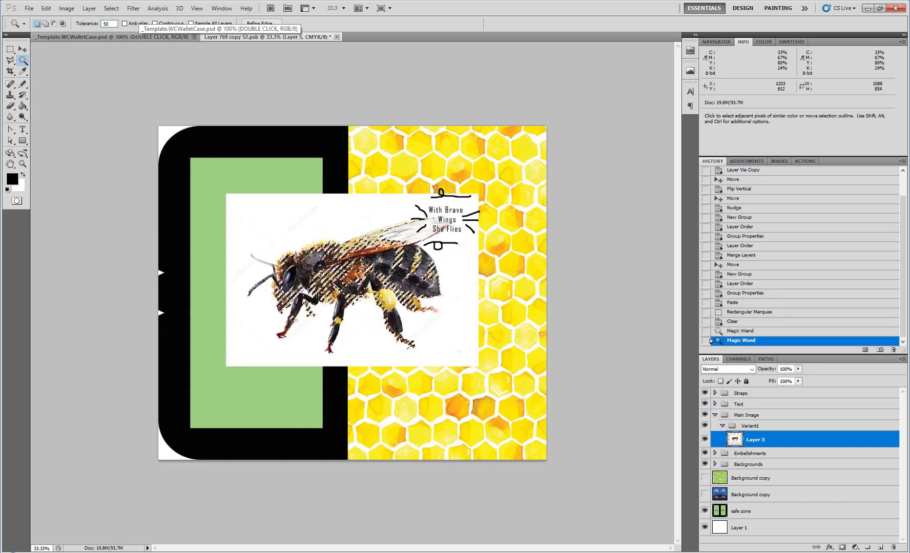
pyautogui.click(364, 231)
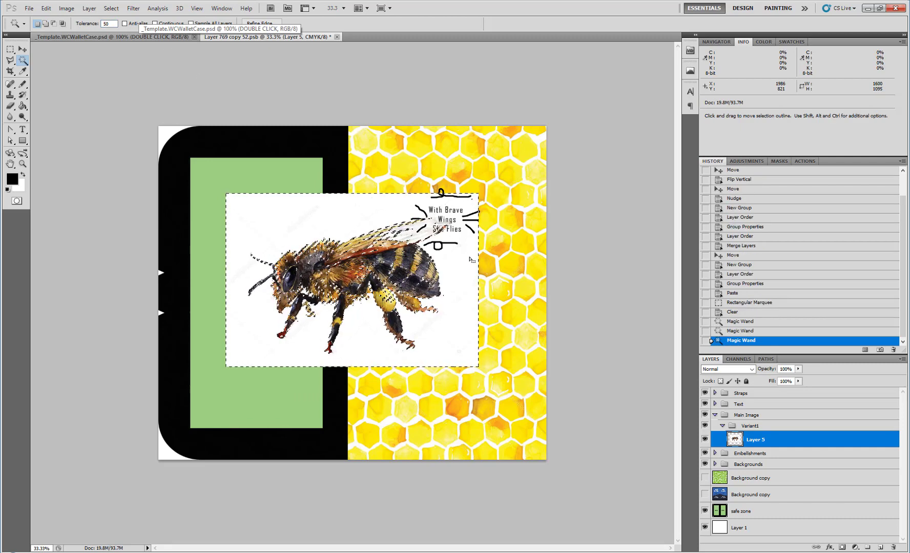
# Step: Try the Quick Selection tool on the bee's body with the background selected, and clear the whole selection
pyautogui.rightClick(23, 60)
pyautogui.click(64, 59)
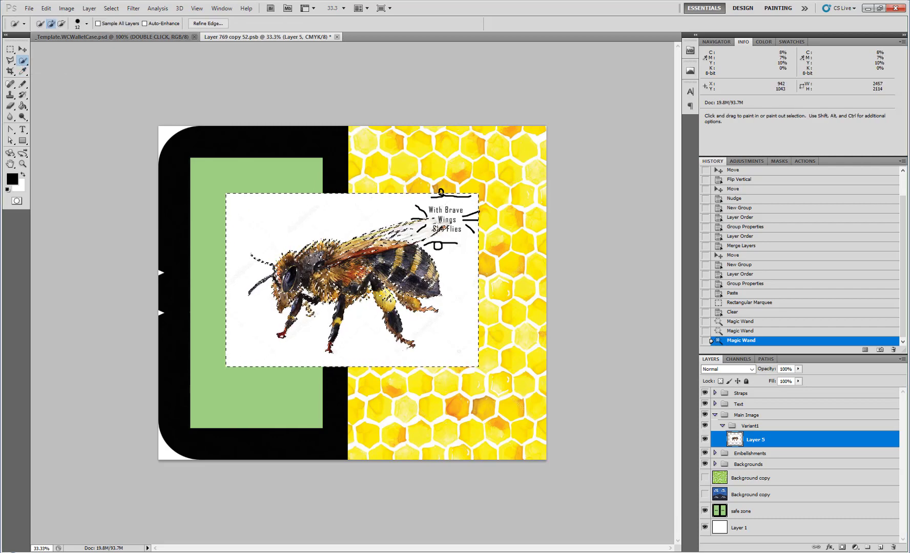
pyautogui.click(343, 275)
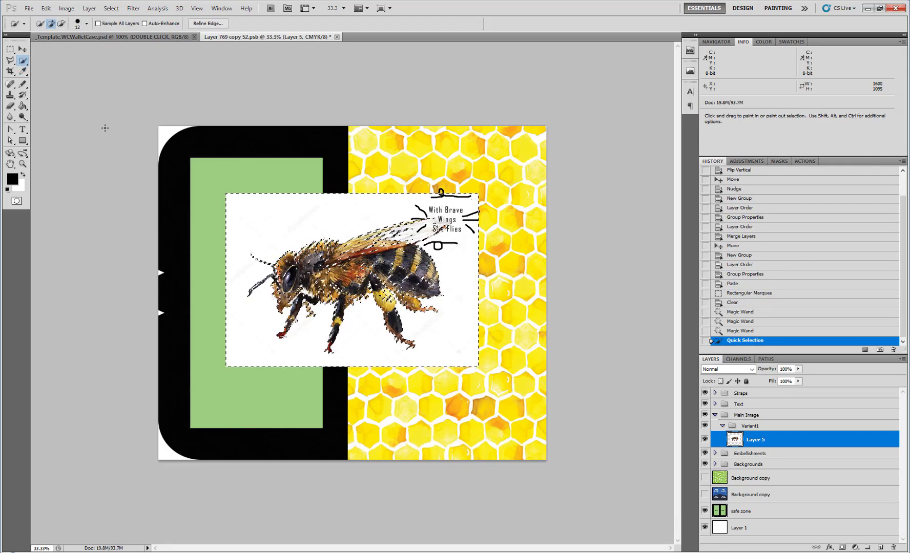
pyautogui.hotkey('ctrl', 'd')
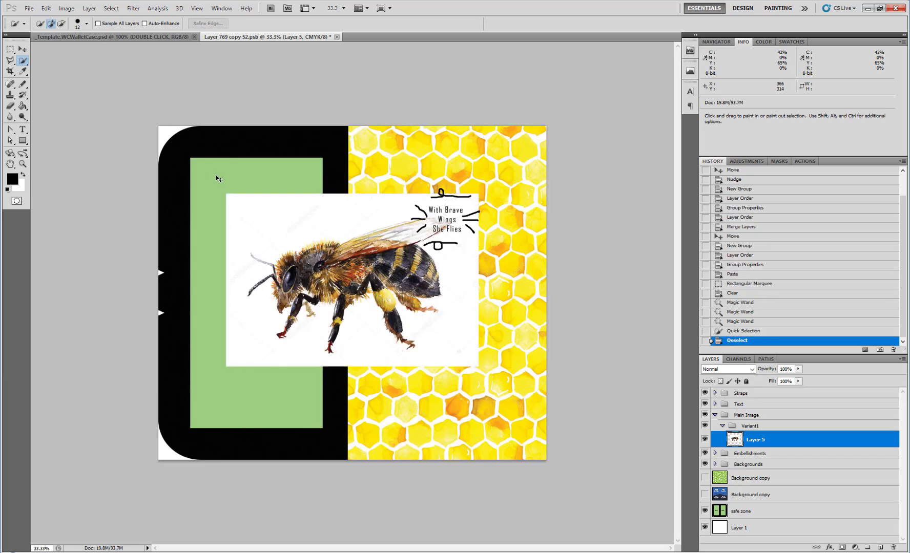
# Step: Paint a Quick Selection over the bee's head, body, wing, antennae and front legs
pyautogui.scroll(2, 374, 296)
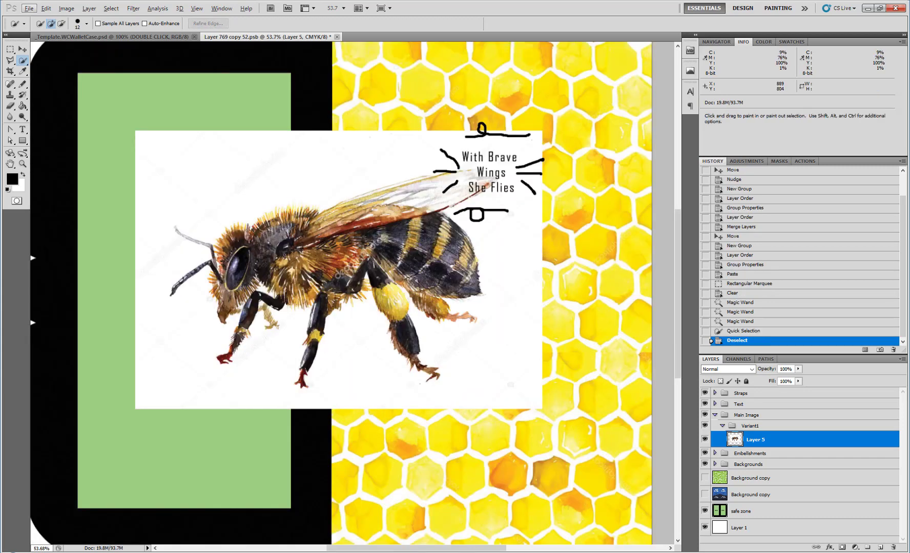
pyautogui.moveTo(236, 244)
pyautogui.mouseDown()
pyautogui.moveTo(271, 249)
pyautogui.moveTo(420, 265)
pyautogui.moveTo(461, 260)
pyautogui.moveTo(374, 207)
pyautogui.moveTo(404, 193)
pyautogui.mouseUp()
pyautogui.moveTo(461, 179)
pyautogui.mouseDown()
pyautogui.moveTo(494, 178)
pyautogui.moveTo(265, 209)
pyautogui.moveTo(205, 244)
pyautogui.moveTo(211, 238)
pyautogui.moveTo(175, 241)
pyautogui.mouseUp()
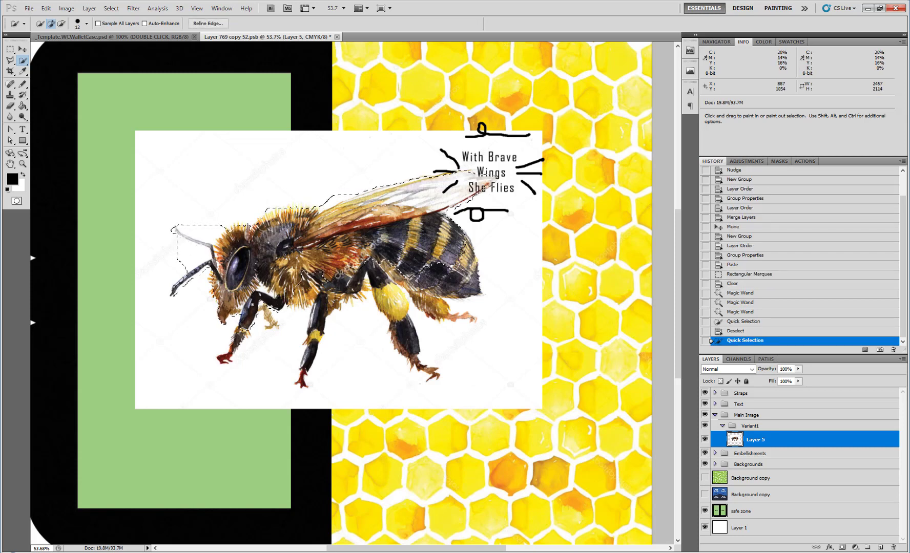
pyautogui.moveTo(252, 305); pyautogui.dragTo(226, 358)
pyautogui.moveTo(266, 289); pyautogui.dragTo(322, 282)
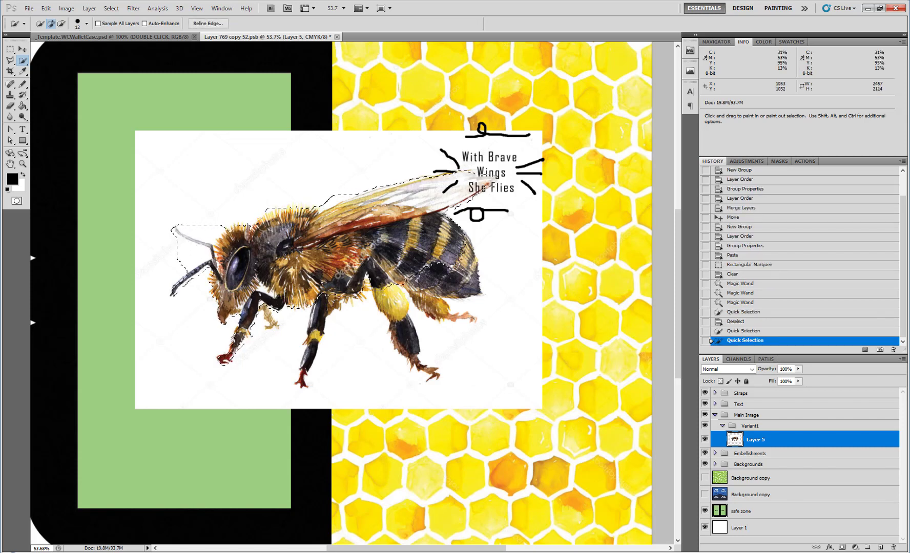
pyautogui.moveTo(312, 353); pyautogui.dragTo(306, 382)
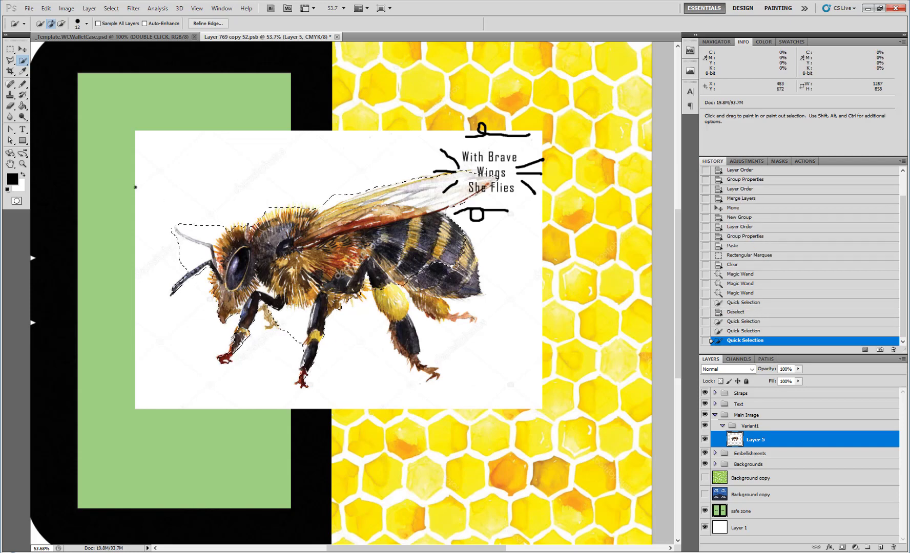
# Step: Replace the painted selection with a Magic Wand selection of the white background around the bee
pyautogui.click(22, 70)
pyautogui.click(21, 61)
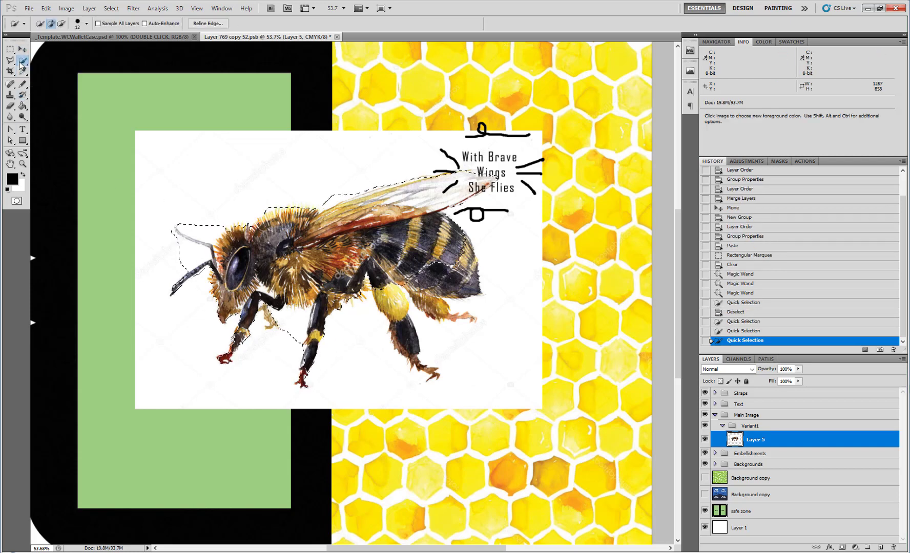
pyautogui.click(56, 70)
pyautogui.click(250, 182)
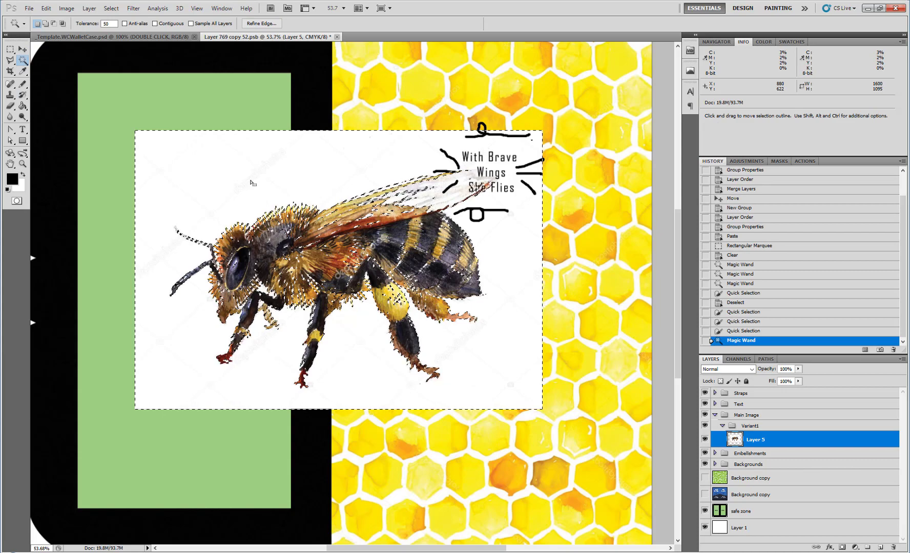
# Step: Subtract the bee's body and wing from the white background selection using the Quick Selection tool
pyautogui.click(22, 60)
pyautogui.click(56, 61)
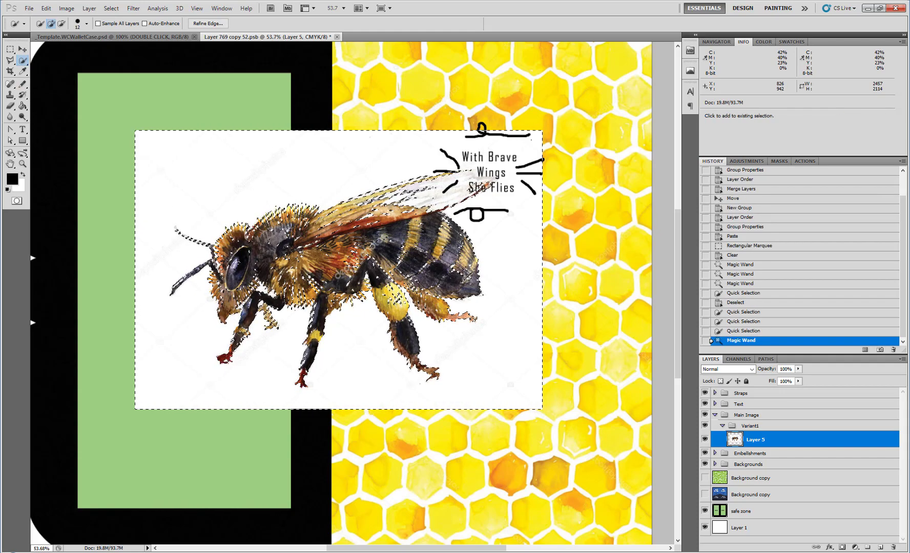
pyautogui.moveTo(242, 255)
pyautogui.mouseDown()
pyautogui.moveTo(235, 259)
pyautogui.moveTo(282, 250)
pyautogui.mouseUp()
pyautogui.press('alt')
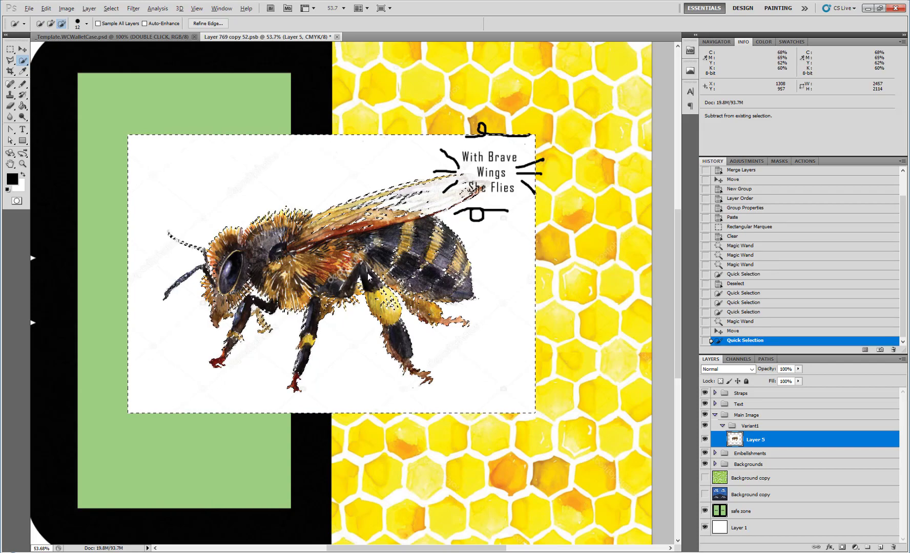
pyautogui.moveTo(348, 239)
pyautogui.mouseDown()
pyautogui.moveTo(371, 207)
pyautogui.moveTo(380, 228)
pyautogui.mouseUp()
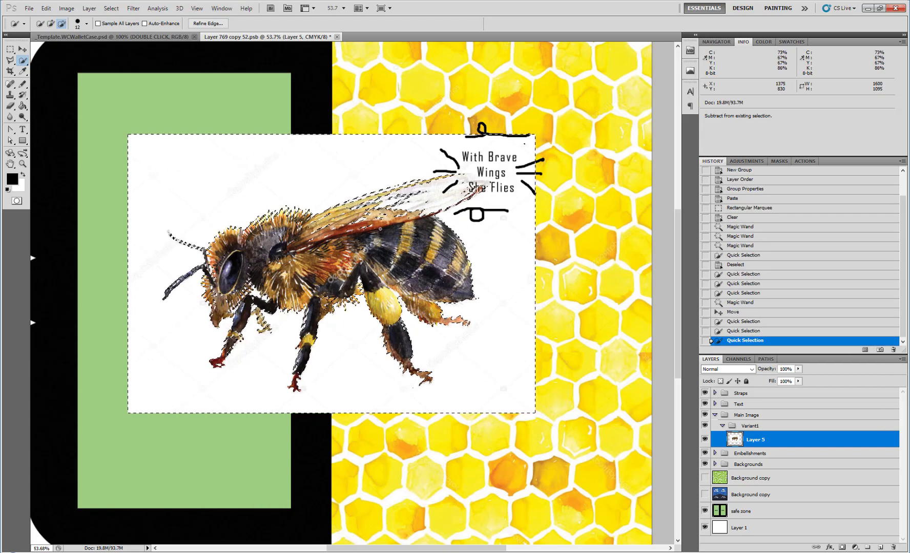
pyautogui.moveTo(439, 193); pyautogui.dragTo(470, 177)
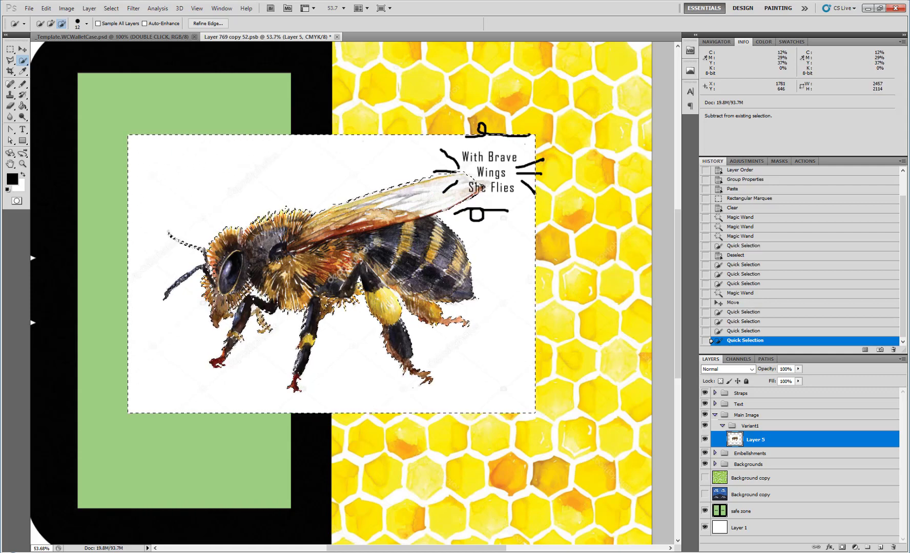
pyautogui.moveTo(481, 186); pyautogui.dragTo(468, 182)
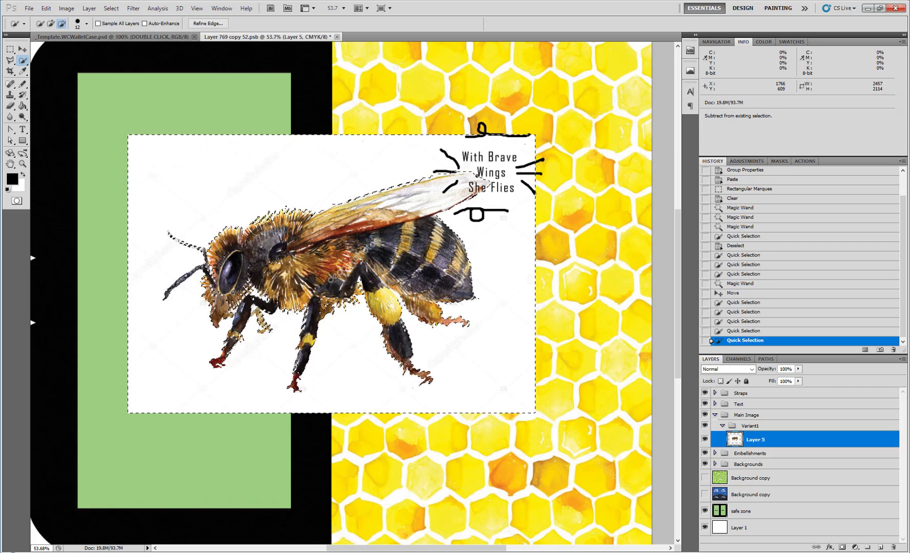
pyautogui.moveTo(461, 181); pyautogui.dragTo(438, 192)
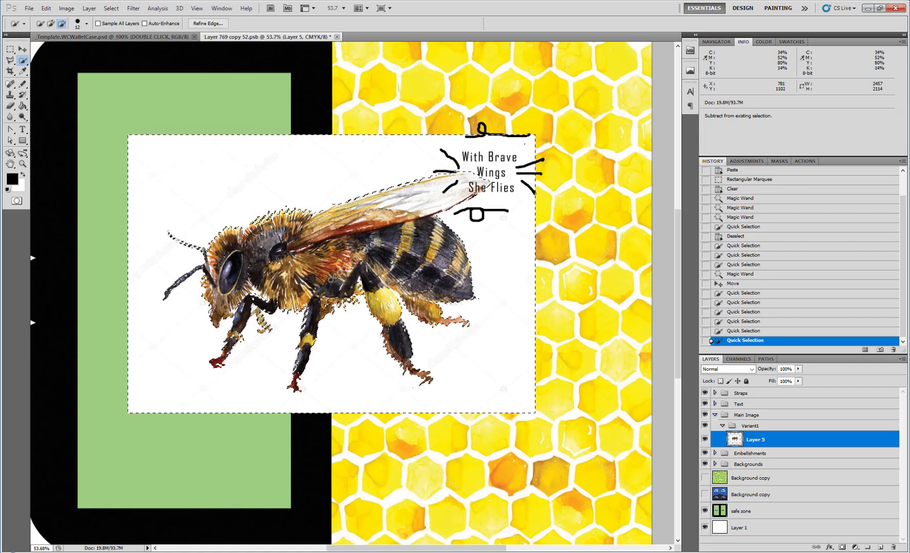
pyautogui.moveTo(487, 184); pyautogui.dragTo(480, 174)
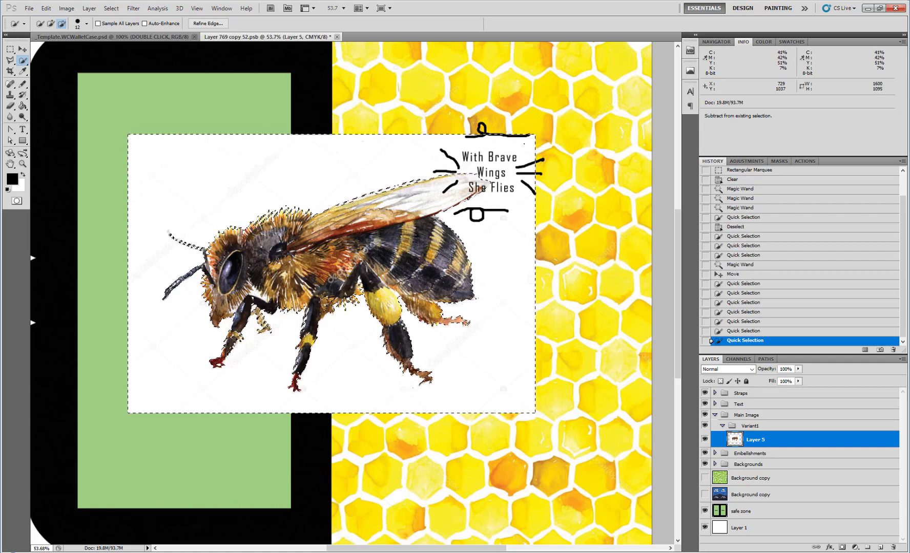
# Step: Subtract both of the bee's antennae from the background selection with Quick Selection strokes
pyautogui.scroll(8, 189, 250)
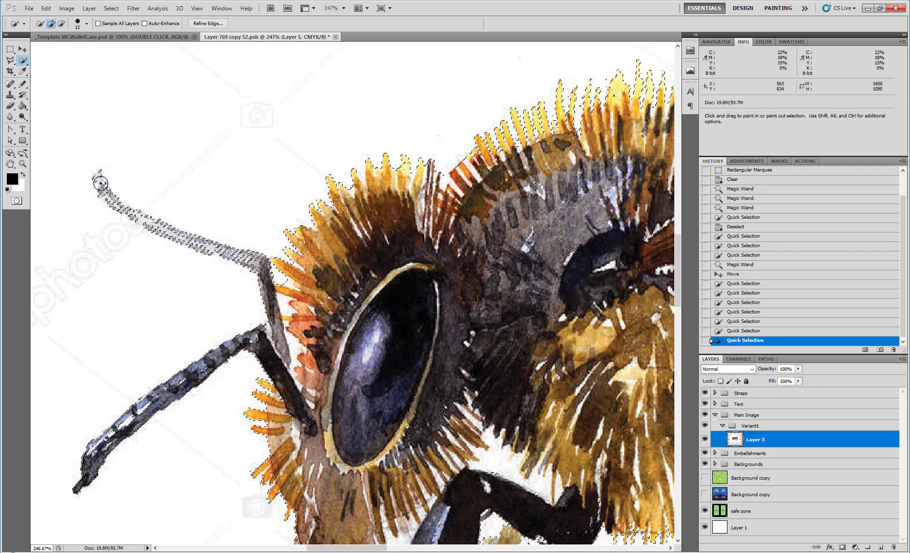
pyautogui.press('alt')
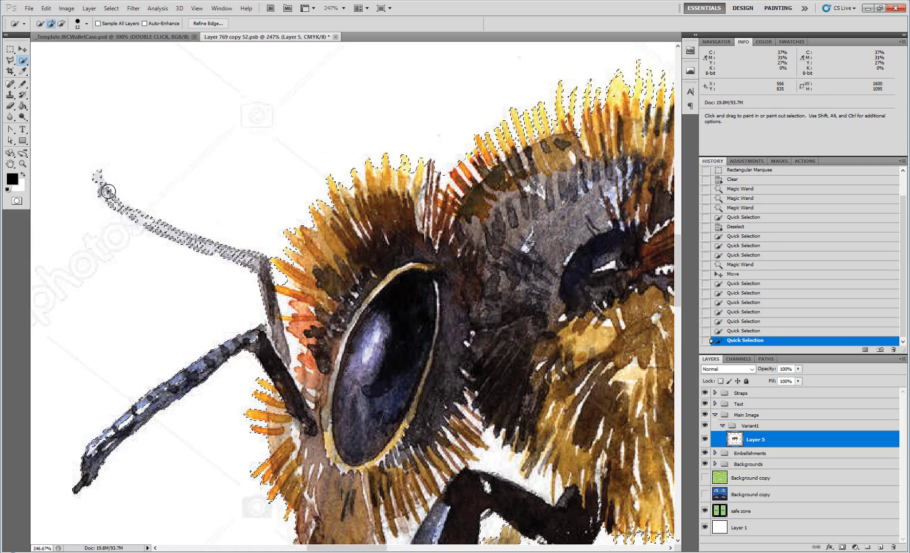
pyautogui.moveTo(99, 181)
pyautogui.mouseDown()
pyautogui.moveTo(258, 265)
pyautogui.moveTo(268, 281)
pyautogui.mouseUp()
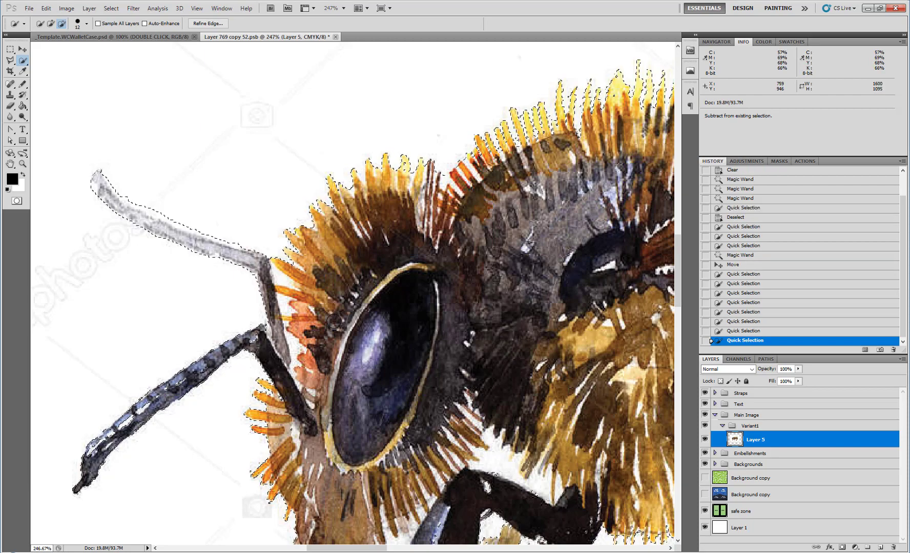
pyautogui.scroll(-5, 442, 317)
pyautogui.scroll(-3, 442, 317)
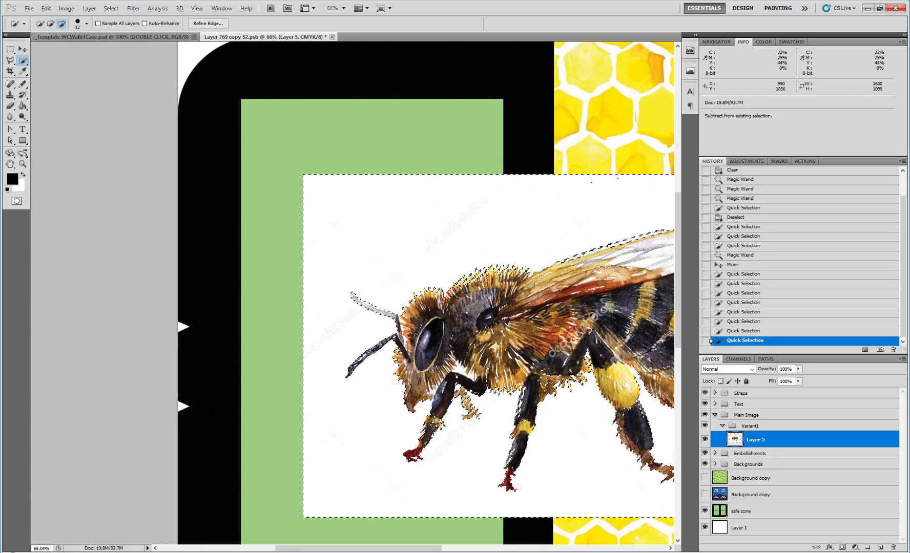
pyautogui.scroll(5, 218, 354)
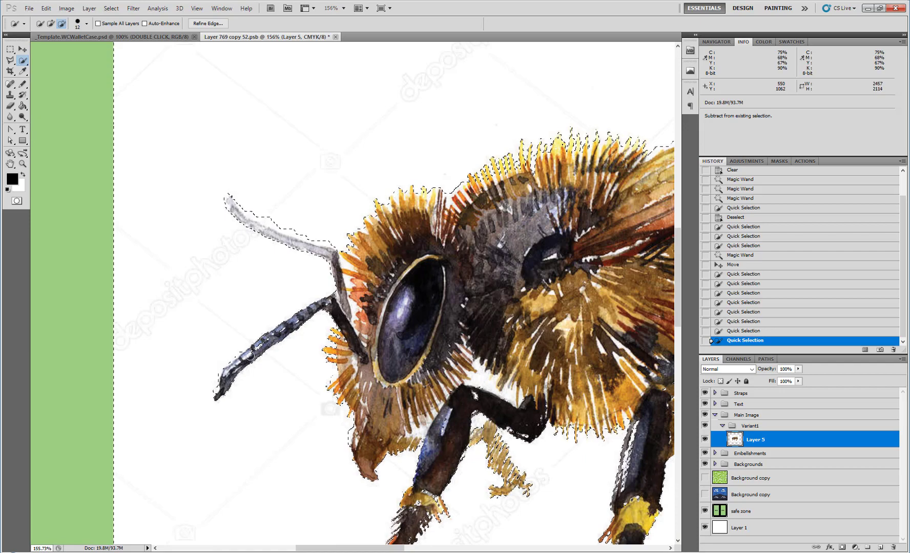
pyautogui.moveTo(223, 383)
pyautogui.mouseDown()
pyautogui.moveTo(277, 337)
pyautogui.moveTo(334, 308)
pyautogui.mouseUp()
pyautogui.scroll(-8, 334, 308)
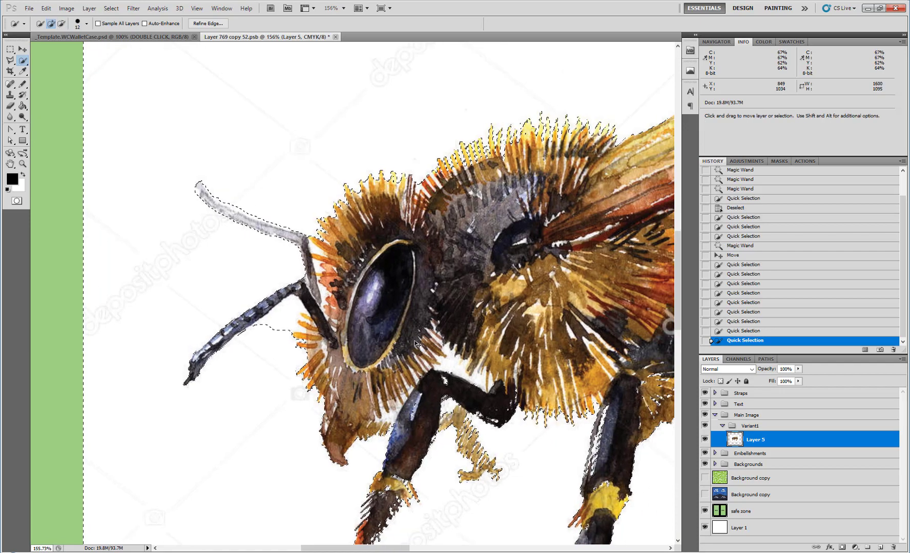
pyautogui.scroll(1, 492, 349)
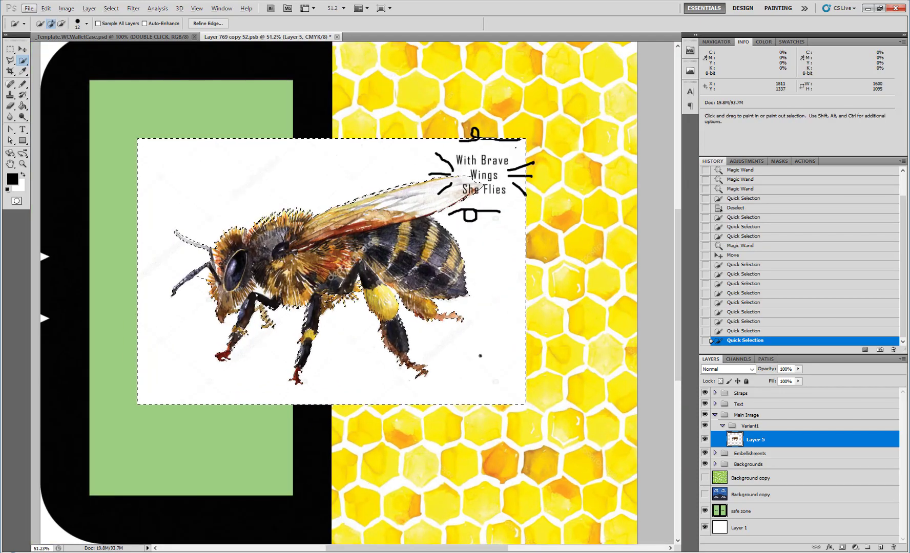
# Step: Delete the selected white background around the bee, deselect, and move the cut-out onto the lower honeycomb area
pyautogui.press('Delete')
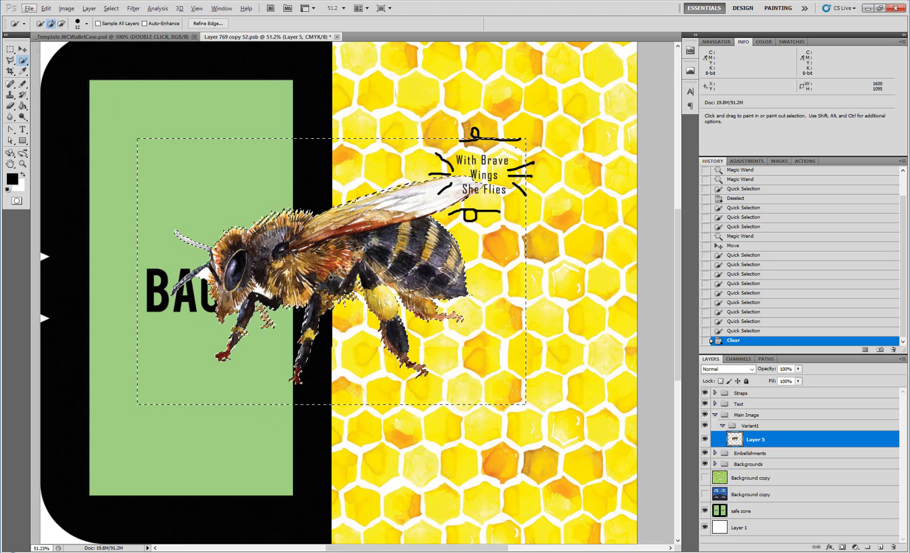
pyautogui.press('m')
pyautogui.hotkey('ctrl', 'd')
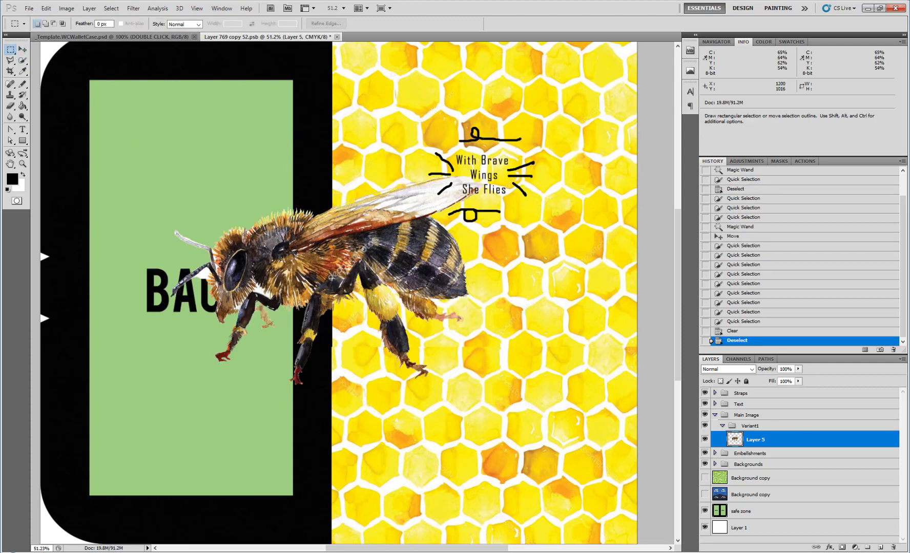
pyautogui.press('v')
pyautogui.moveTo(292, 245); pyautogui.dragTo(455, 348)
pyautogui.scroll(-3, 454, 349)
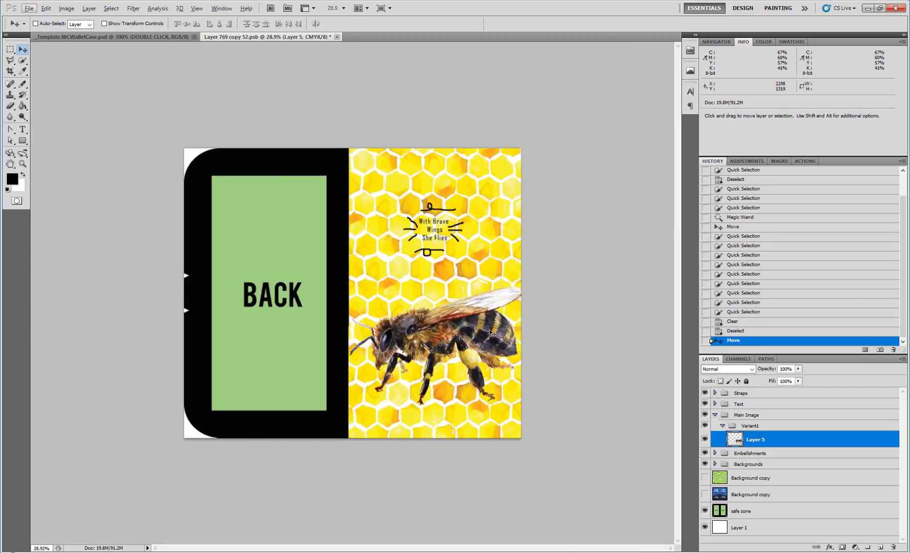
# Step: Scale the bee proportionally to 86.23%, rotate it 15° clockwise, and position it within the lower honeycomb area
pyautogui.hotkey('ctrl', 't')
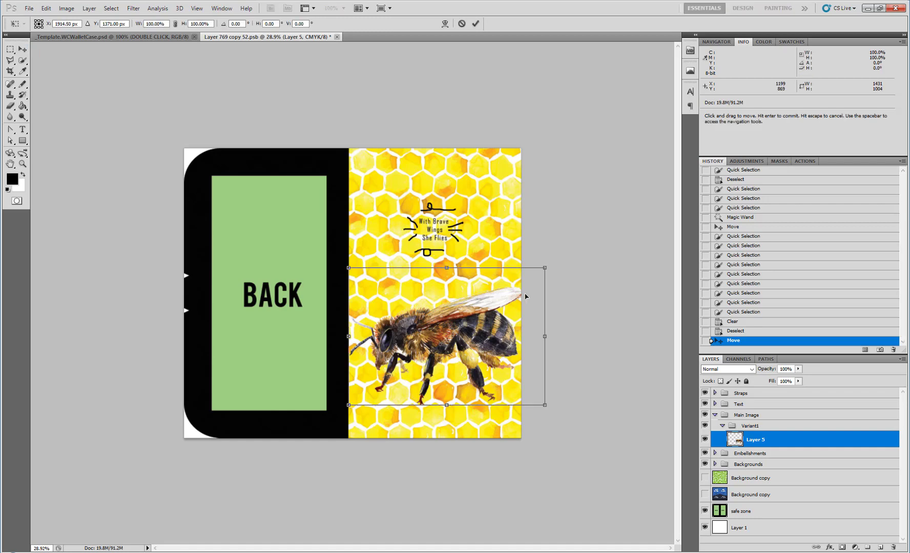
pyautogui.moveTo(543, 266); pyautogui.dragTo(563, 308)
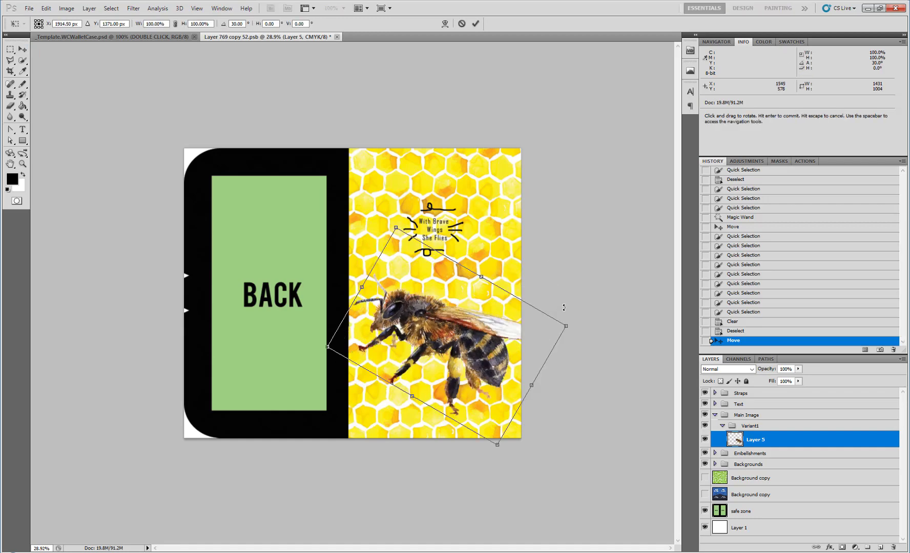
pyautogui.moveTo(496, 373)
pyautogui.mouseDown()
pyautogui.moveTo(541, 411)
pyautogui.moveTo(492, 368)
pyautogui.mouseUp()
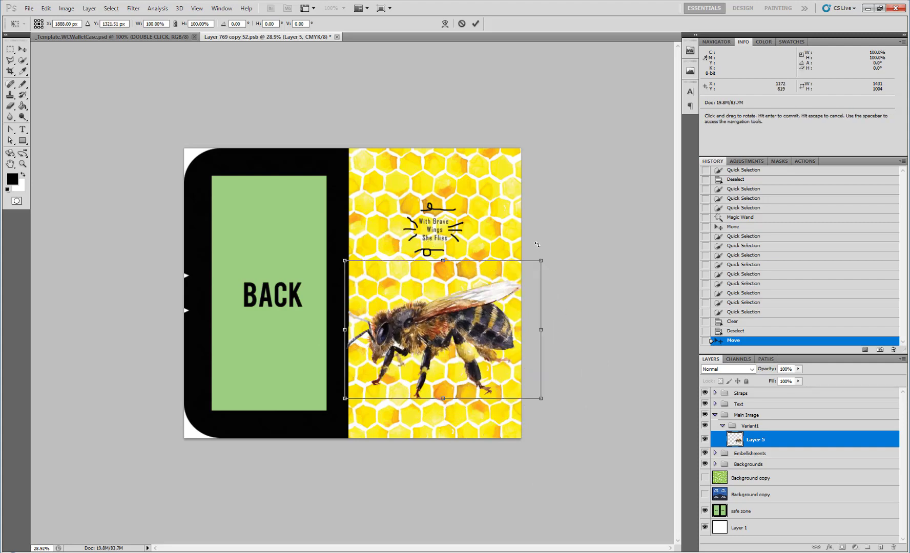
pyautogui.moveTo(488, 327); pyautogui.dragTo(487, 333)
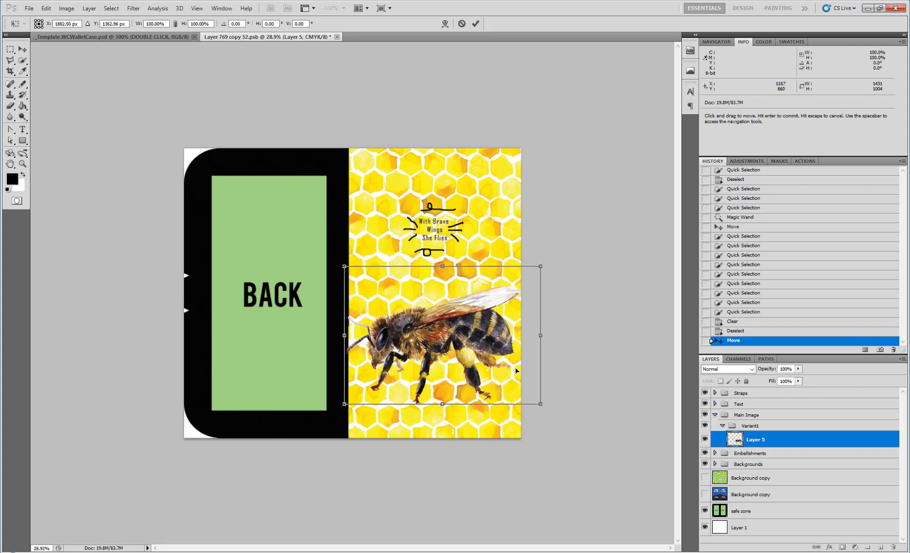
pyautogui.moveTo(540, 404); pyautogui.dragTo(513, 386)
pyautogui.moveTo(451, 339); pyautogui.dragTo(471, 355)
pyautogui.moveTo(527, 425); pyautogui.dragTo(503, 442)
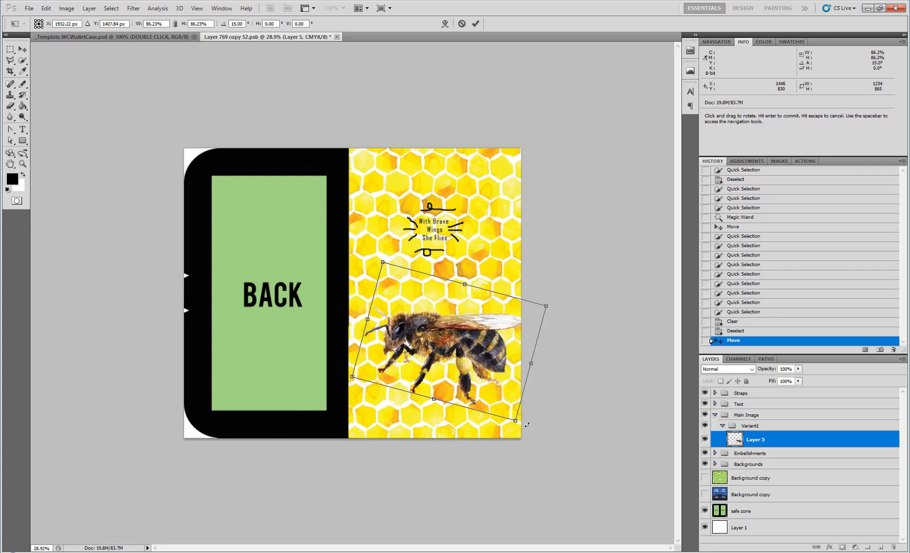
pyautogui.moveTo(483, 382); pyautogui.dragTo(478, 383)
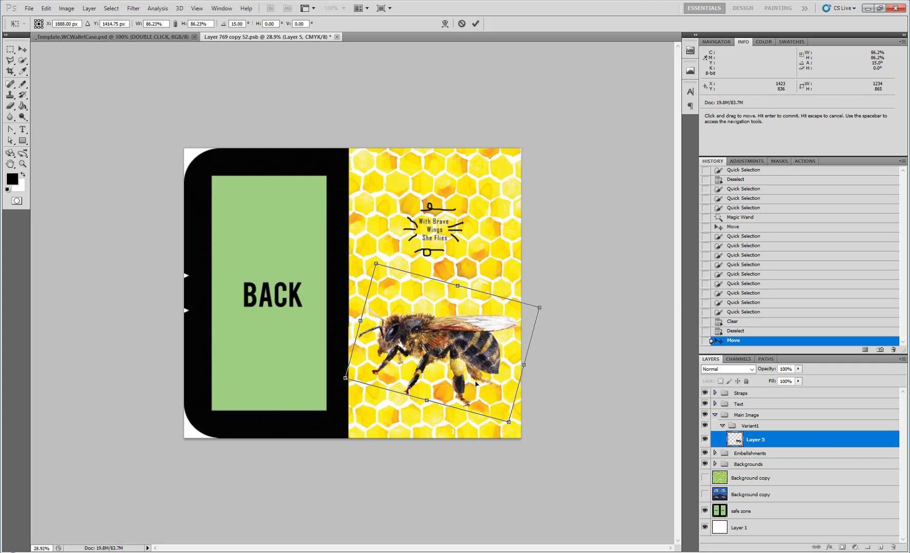
pyautogui.press('Return')
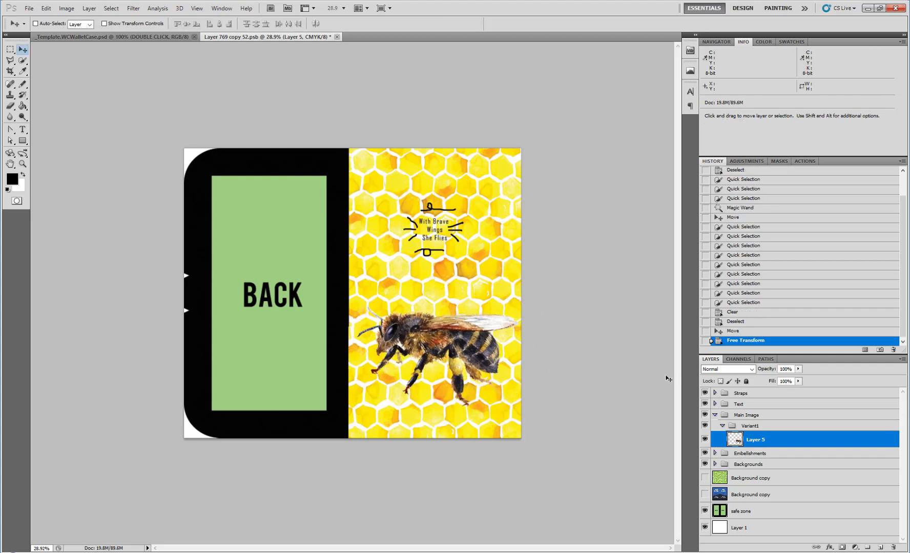
# Step: Collapse the Main Image group and select the honeycomb layer inside the Backgrounds group's Variant1, with the adjustment choices shown
pyautogui.click(721, 426)
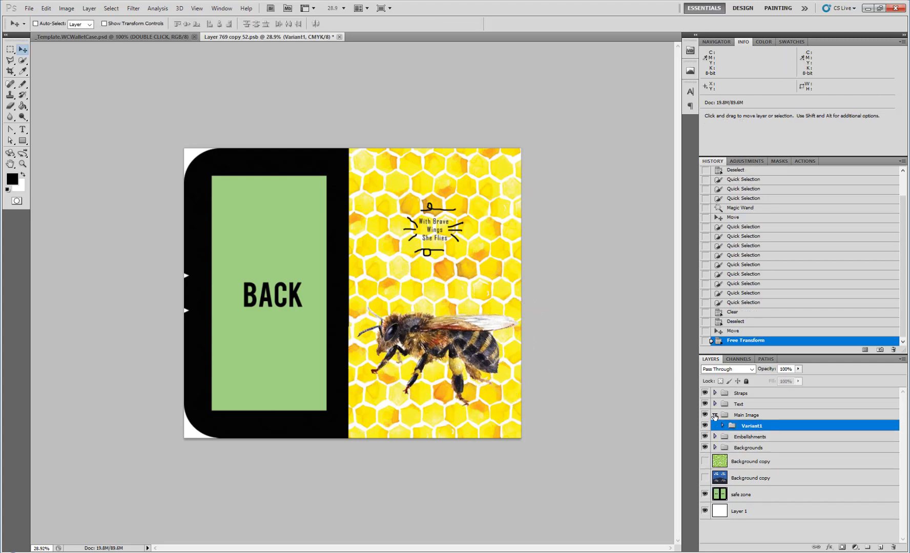
pyautogui.click(715, 415)
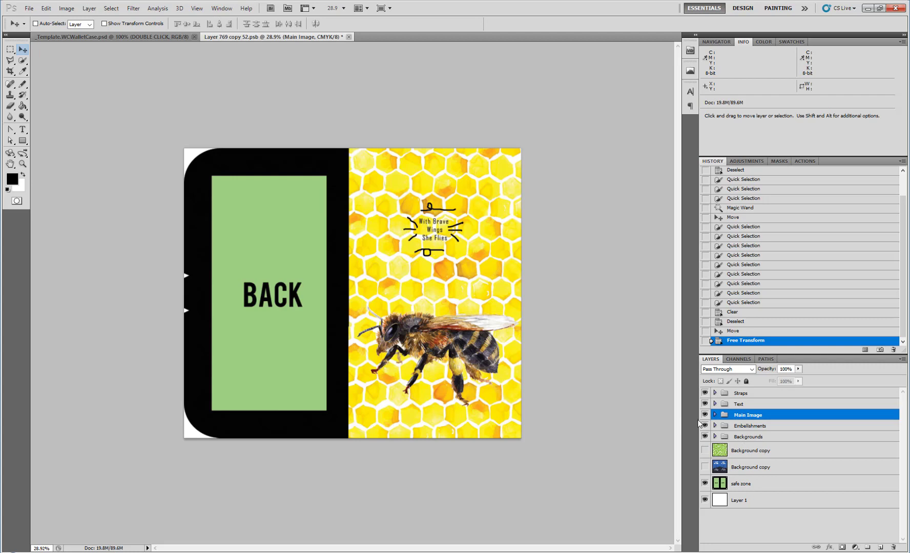
pyautogui.click(716, 436)
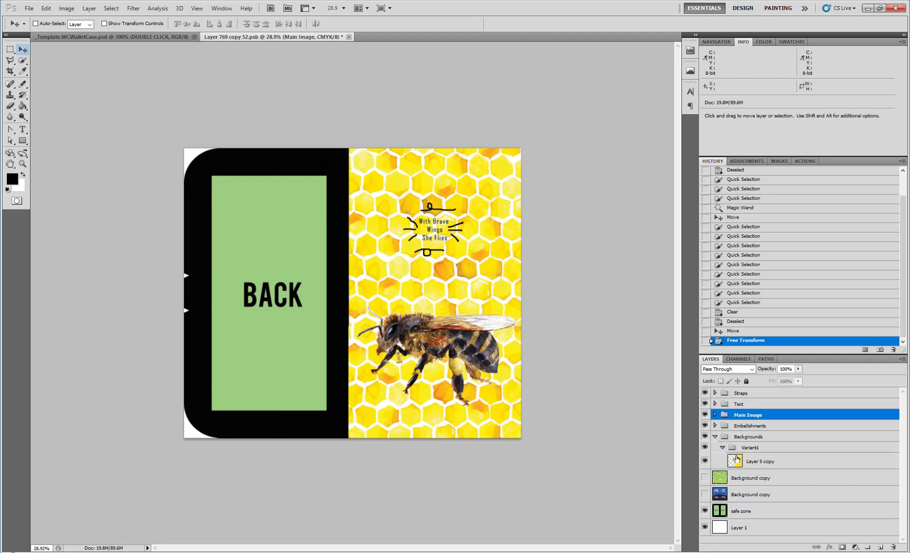
pyautogui.click(736, 461)
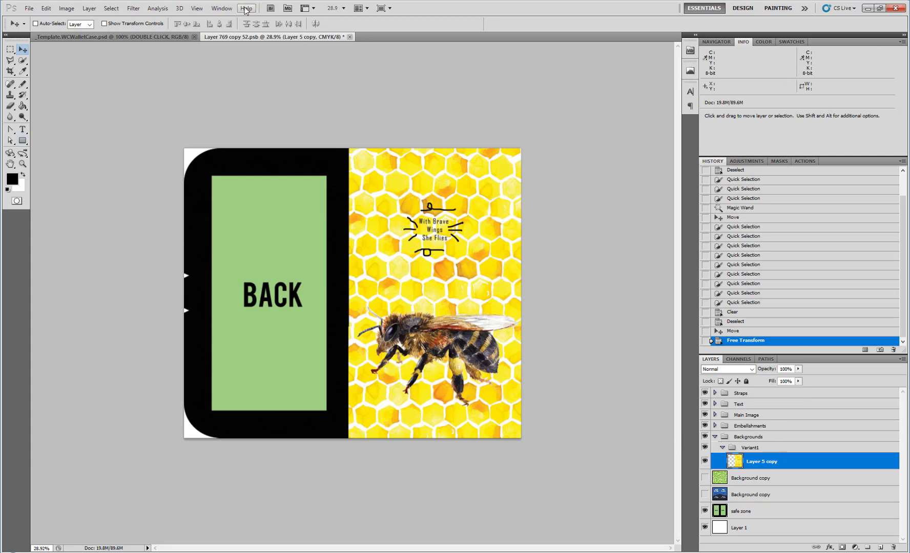
pyautogui.click(747, 160)
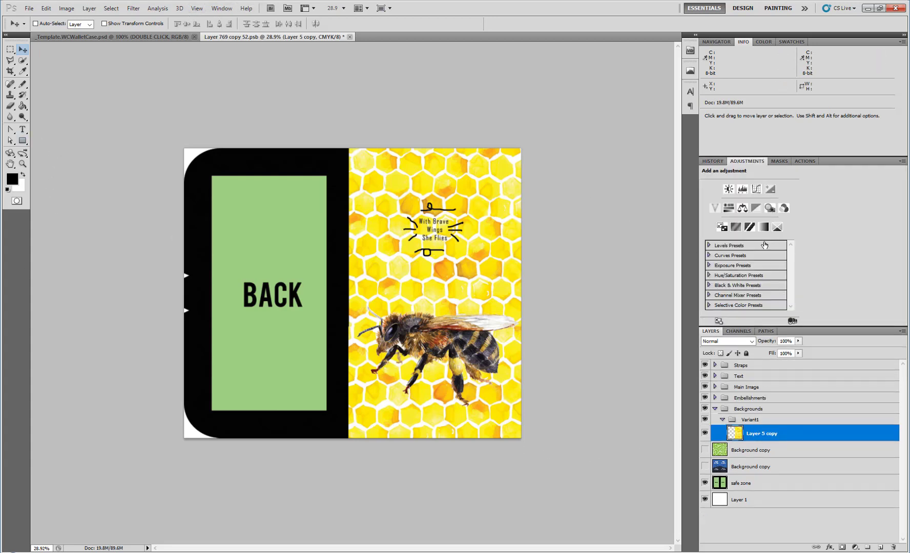
# Step: Try a Curves adjustment clipped to the honeycomb layer, shifting the curve's endpoints, and delete the adjustment layer
pyautogui.click(755, 188)
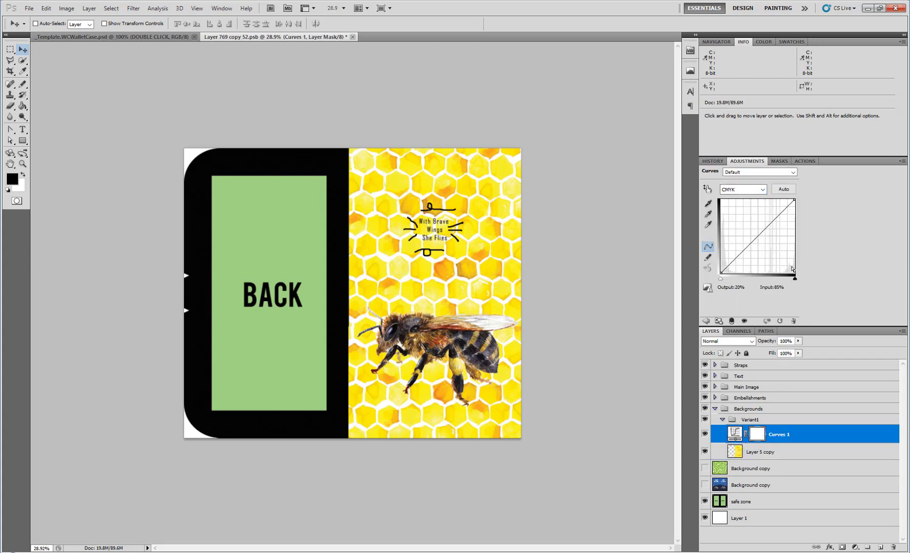
pyautogui.press('alt')
pyautogui.moveTo(795, 278)
pyautogui.mouseDown()
pyautogui.moveTo(750, 279)
pyautogui.moveTo(795, 278)
pyautogui.mouseUp()
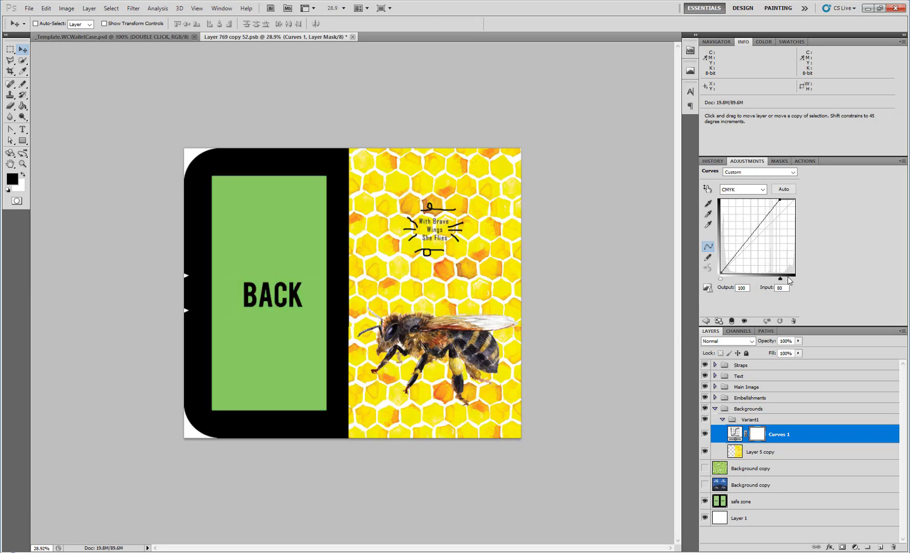
pyautogui.keyDown('alt'); pyautogui.click(752, 443); pyautogui.keyUp('alt')
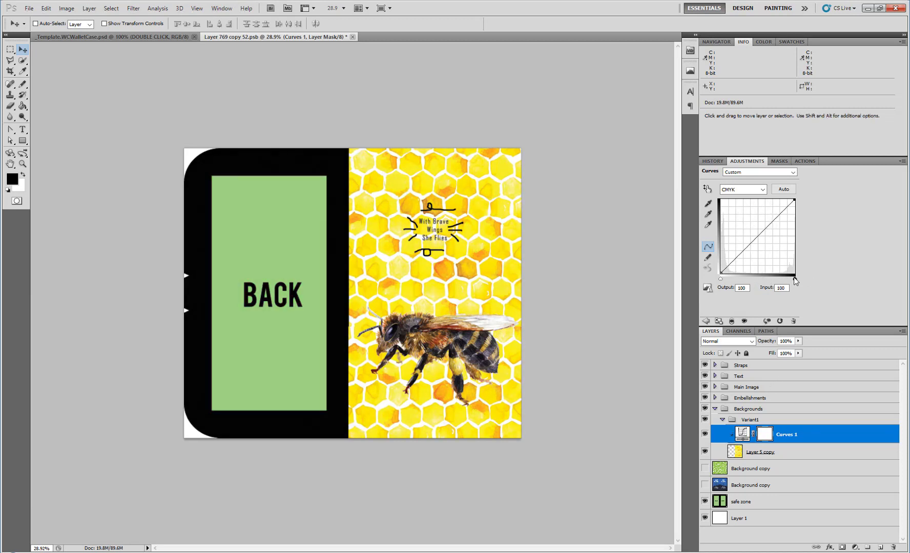
pyautogui.moveTo(795, 278)
pyautogui.mouseDown()
pyautogui.moveTo(740, 277)
pyautogui.moveTo(794, 276)
pyautogui.mouseUp()
pyautogui.moveTo(720, 278)
pyautogui.mouseDown()
pyautogui.moveTo(743, 278)
pyautogui.moveTo(715, 278)
pyautogui.mouseUp()
pyautogui.click(780, 432)
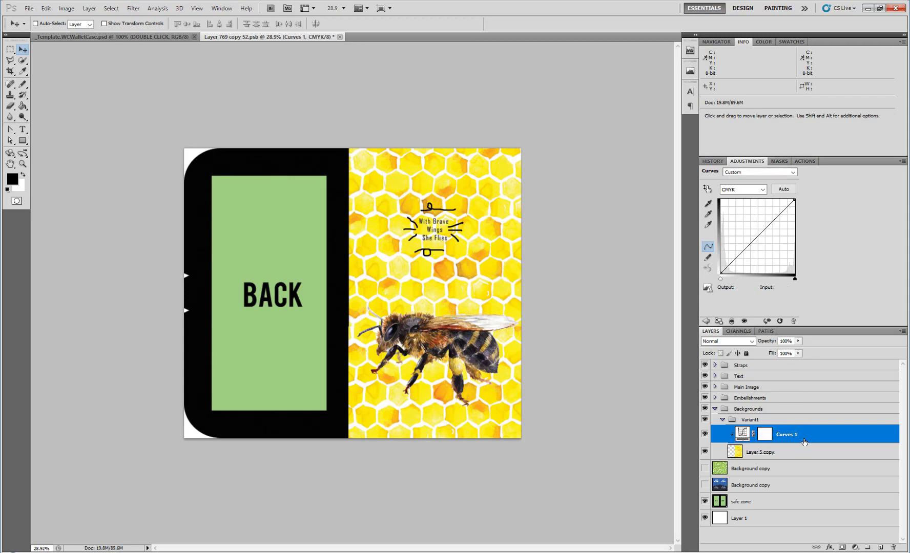
pyautogui.press('Delete')
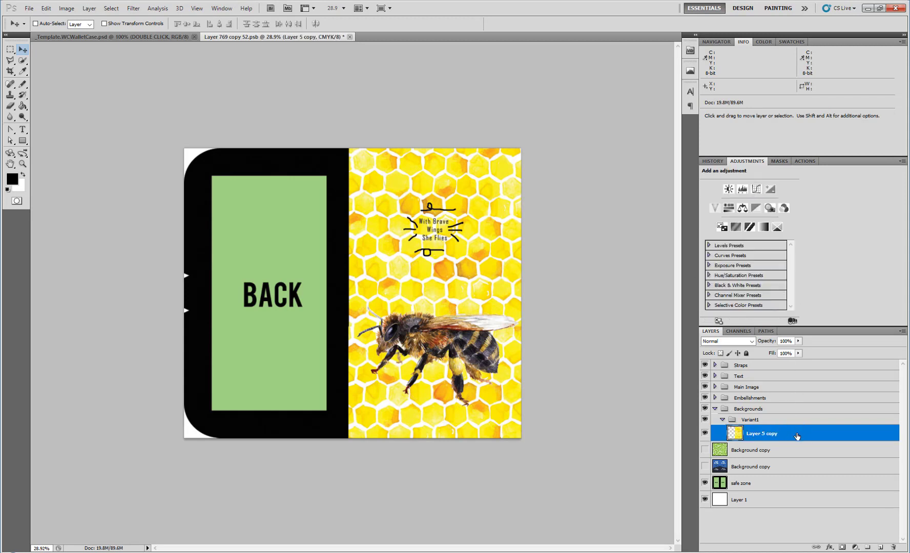
# Step: Try a Brightness/Contrast adjustment of -12 brightness and -11 contrast on the honeycomb layer, and delete the adjustment layer
pyautogui.click(728, 189)
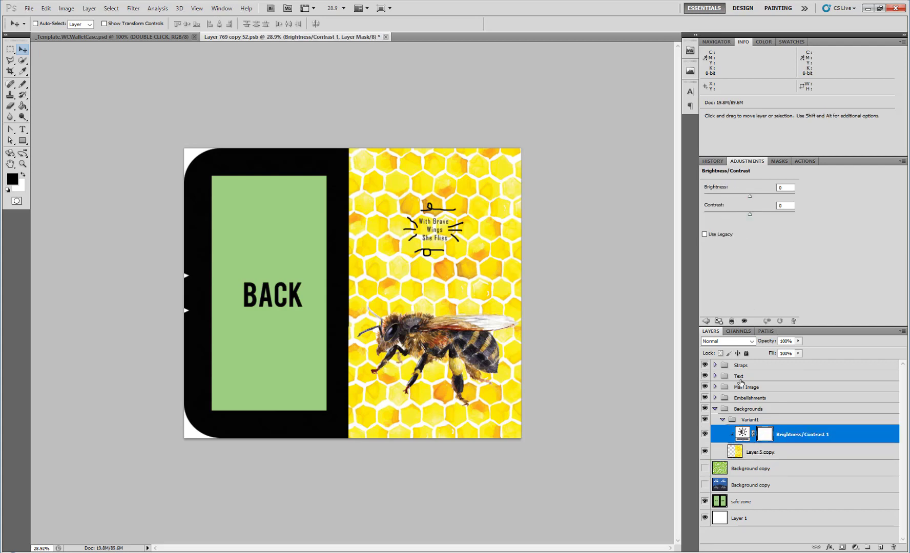
pyautogui.moveTo(750, 196); pyautogui.dragTo(768, 216)
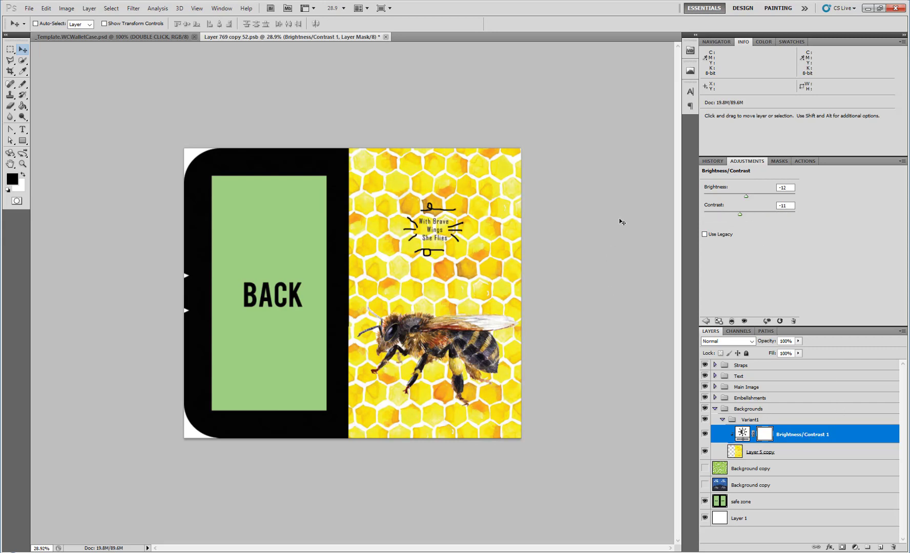
pyautogui.press('Delete')
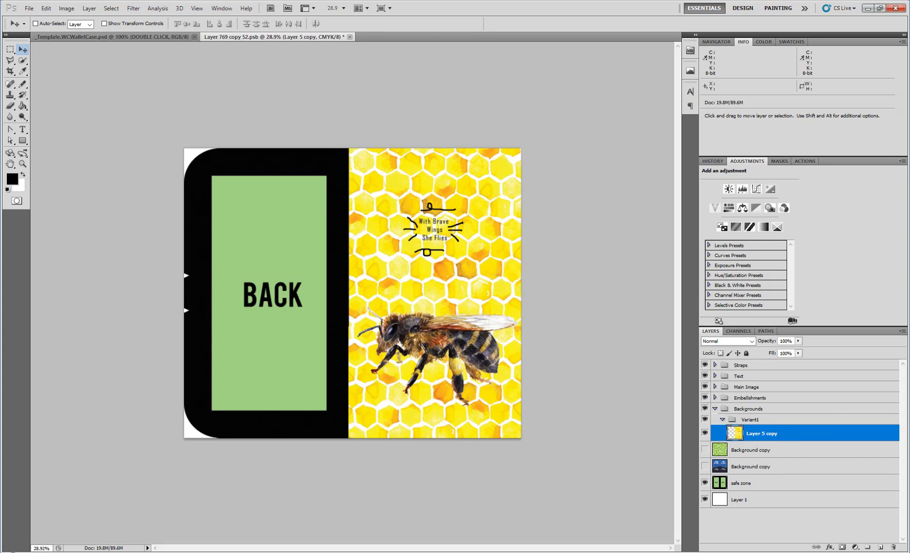
# Step: Add a layer above the honeycomb in the Backgrounds group's Variant1, fill it with black, and lower its opacity to 16%
pyautogui.click(879, 547)
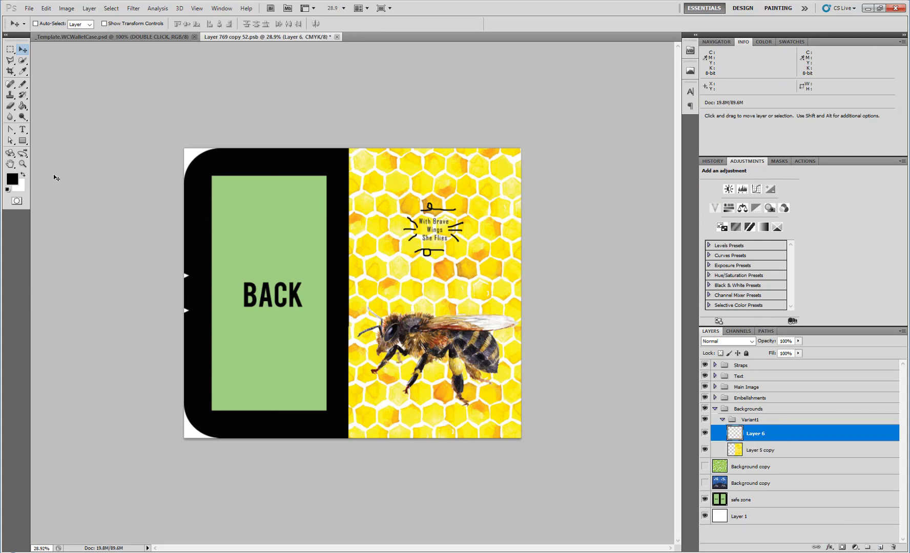
pyautogui.click(22, 106)
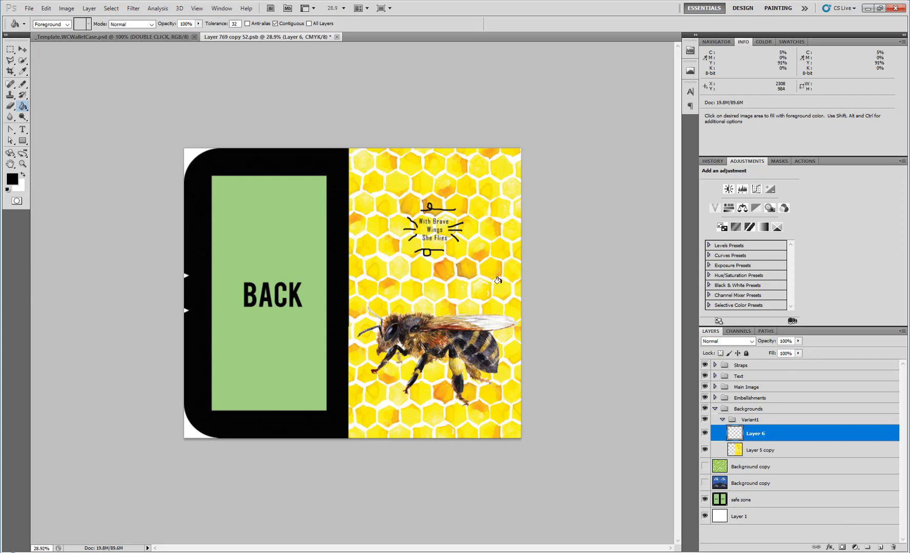
pyautogui.click(518, 331)
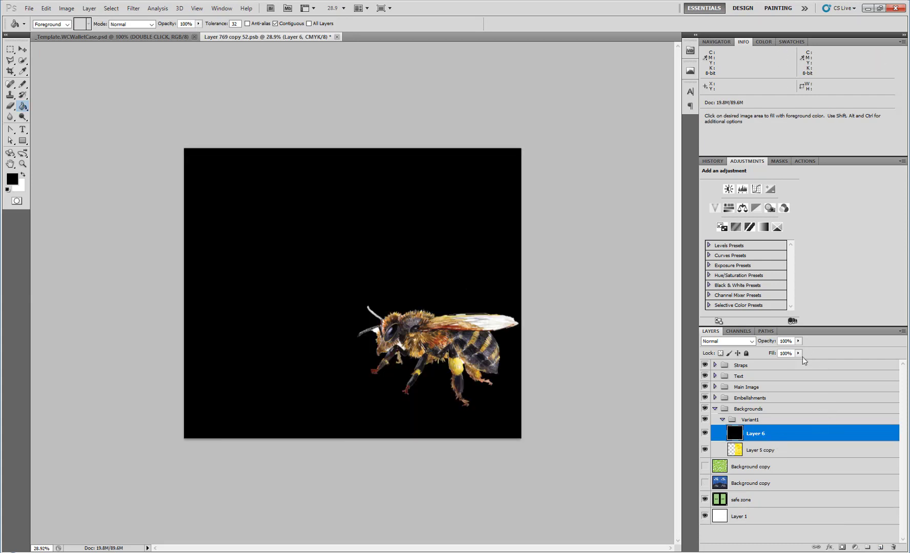
pyautogui.click(798, 340)
pyautogui.moveTo(767, 355); pyautogui.dragTo(759, 355)
pyautogui.click(453, 4)
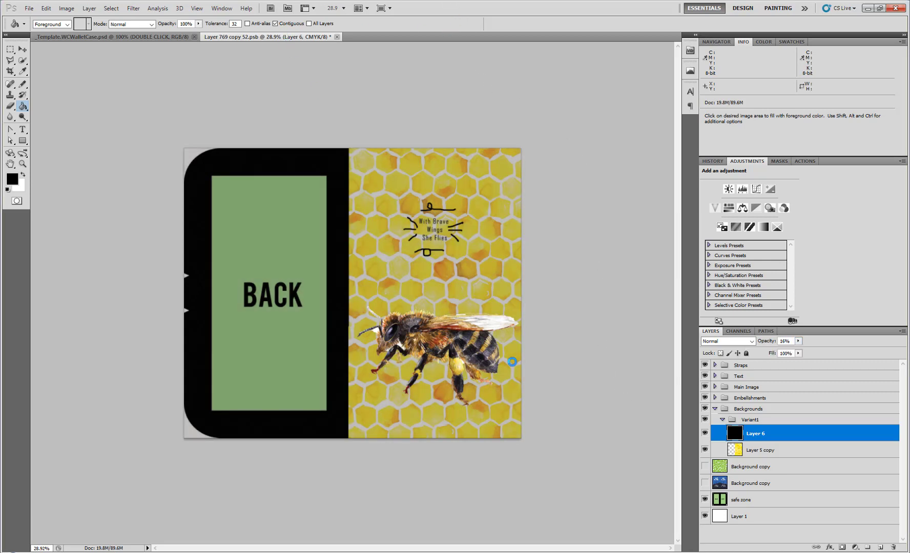
# Step: Save the artwork, review the darkened honeycomb on the wallet case template, and return to the artwork document
pyautogui.hotkey('ctrl', 's')
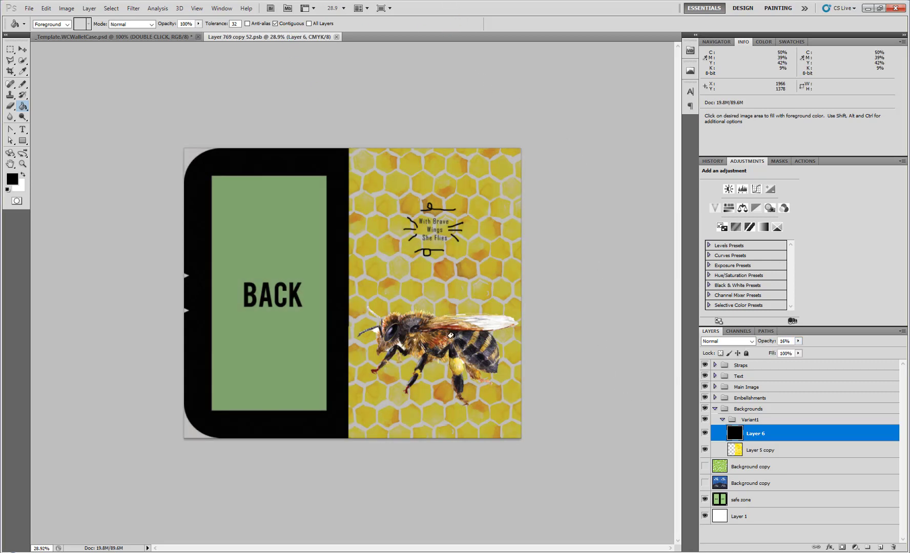
pyautogui.click(179, 38)
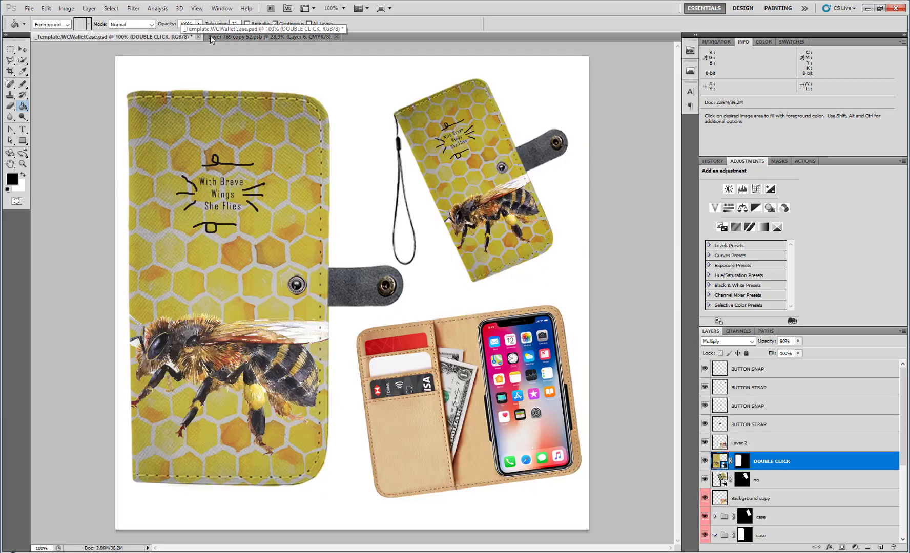
pyautogui.click(264, 38)
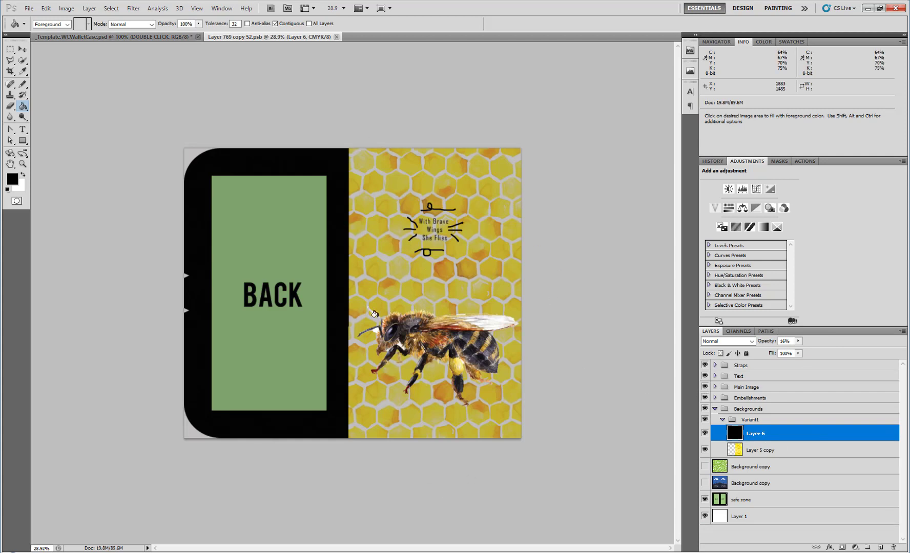
# Step: Apply an Outer Glow with Normal blend mode and an increased size to the bee layer, and check it on the wallet case template
pyautogui.click(716, 387)
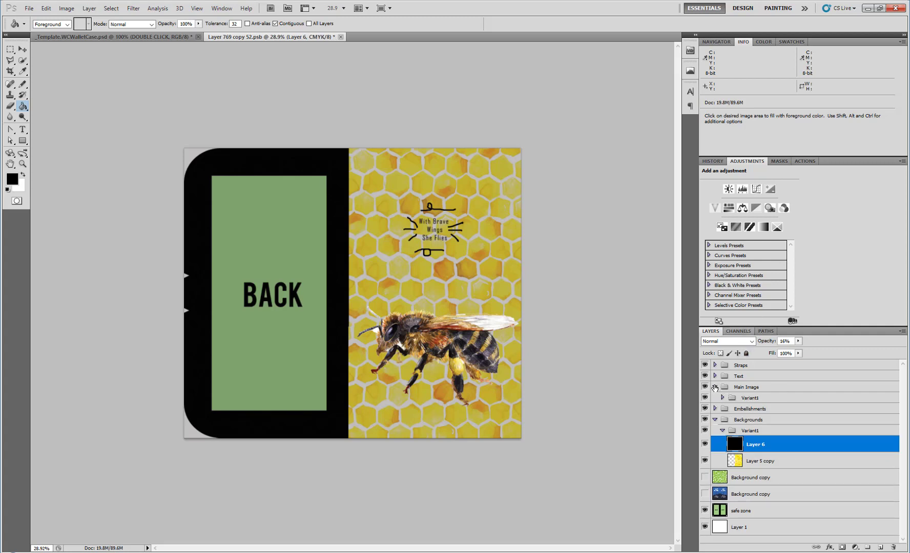
pyautogui.click(723, 399)
pyautogui.click(722, 397)
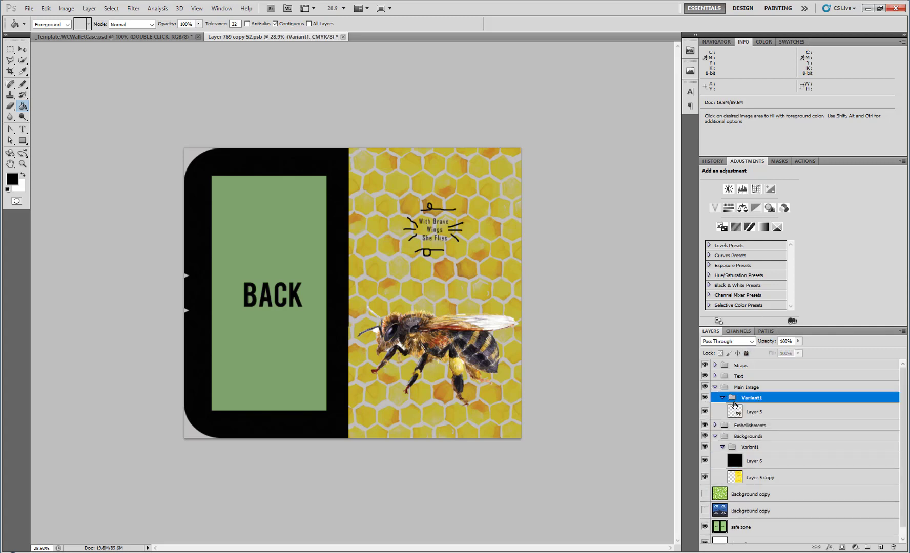
pyautogui.click(763, 413)
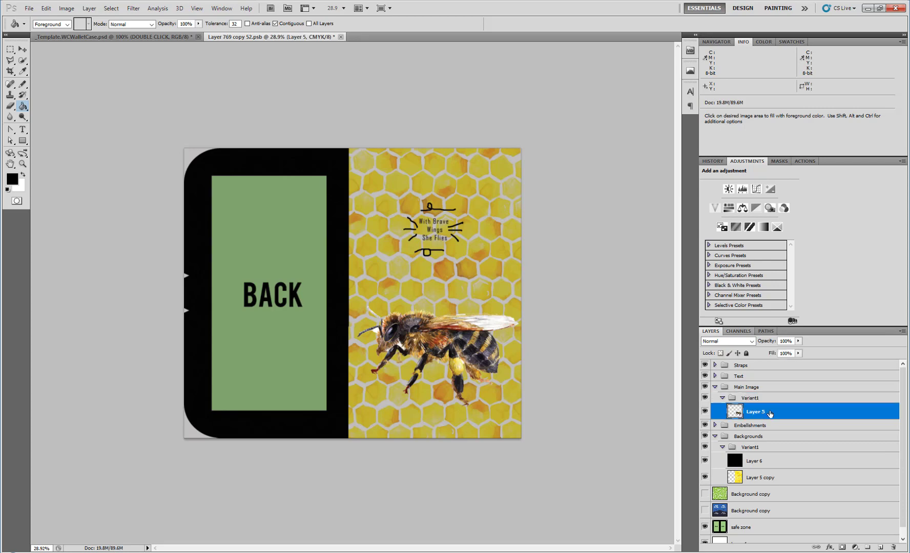
pyautogui.press('h')
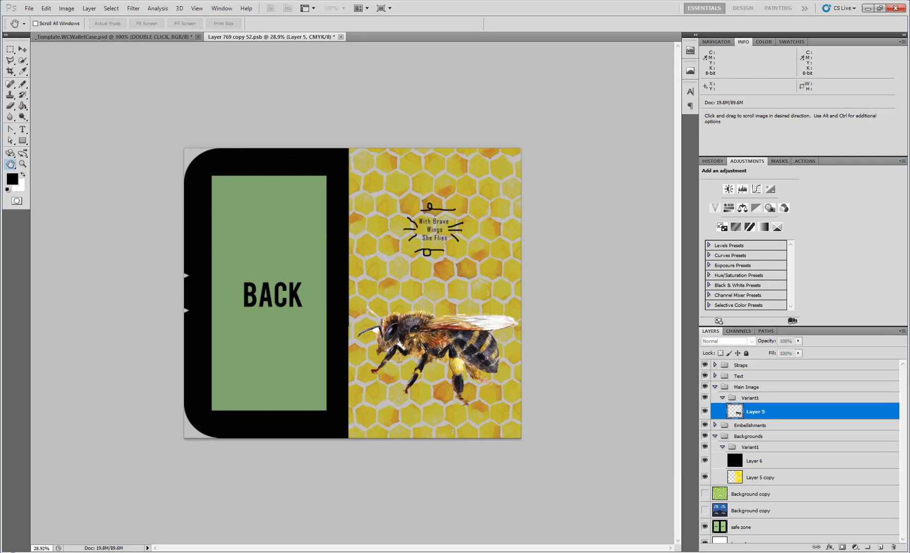
pyautogui.moveTo(4, 121); pyautogui.dragTo(808, 221)
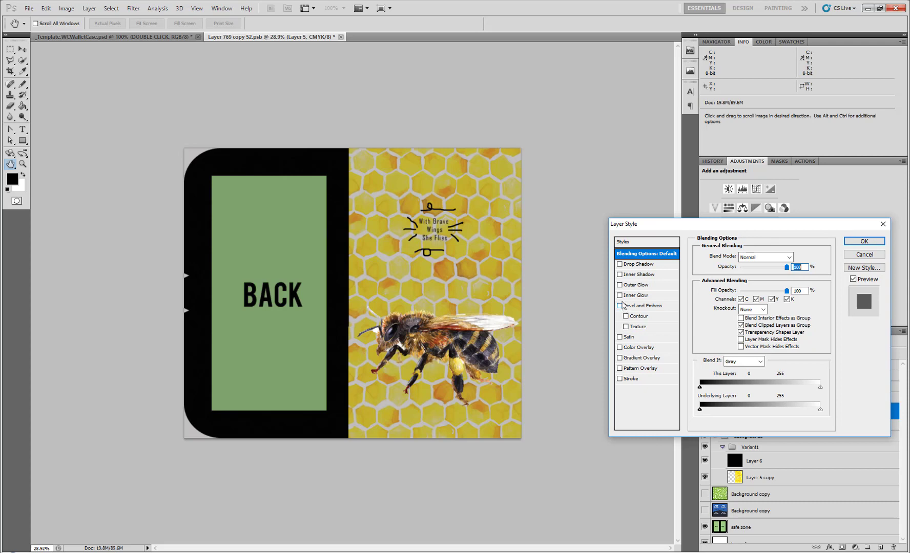
pyautogui.click(653, 285)
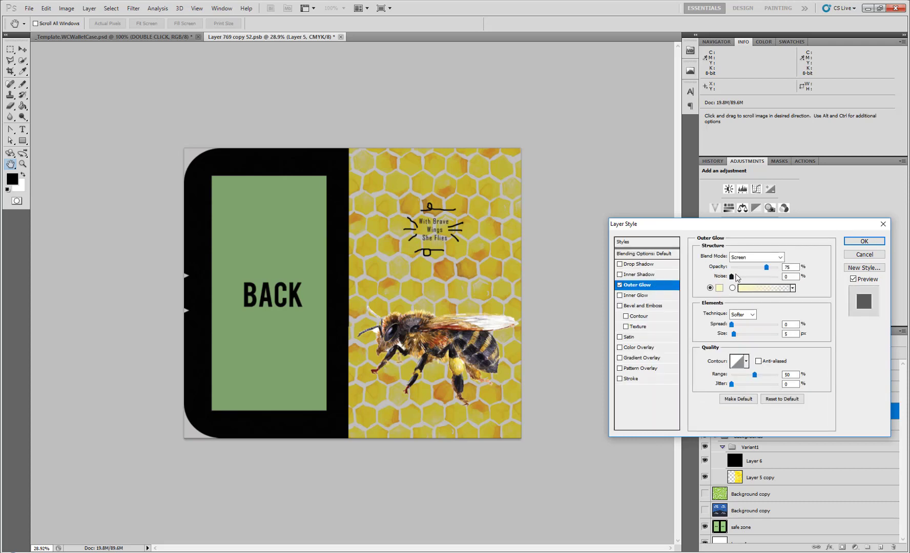
pyautogui.click(756, 257)
pyautogui.click(740, 258)
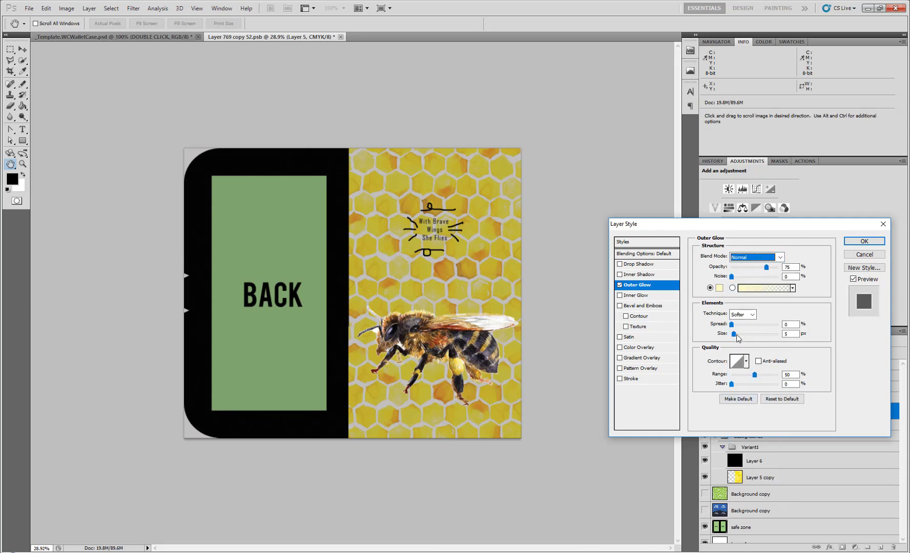
pyautogui.moveTo(734, 334); pyautogui.dragTo(747, 335)
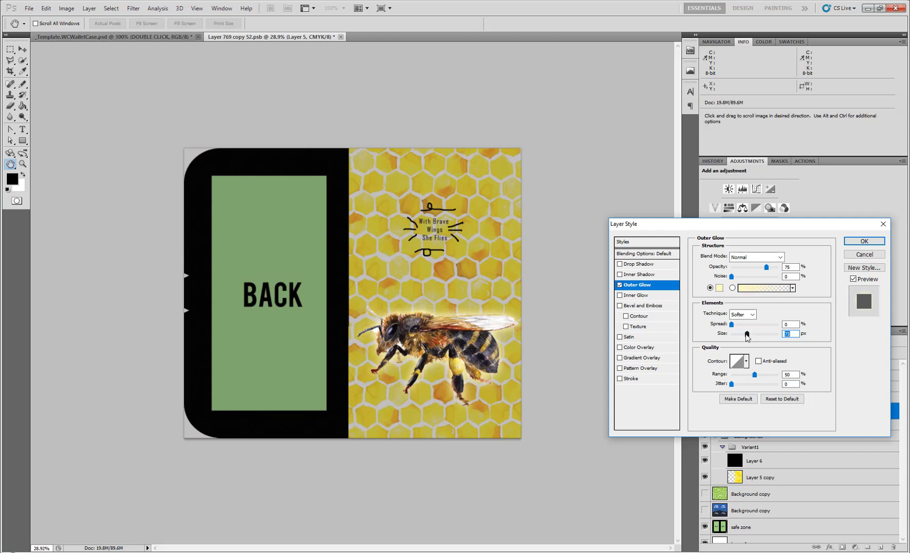
pyautogui.click(862, 242)
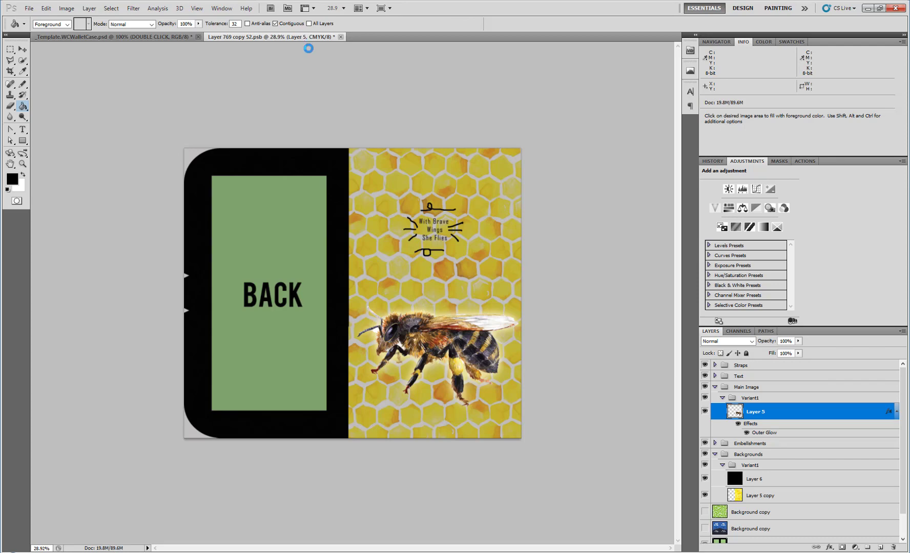
pyautogui.click(138, 36)
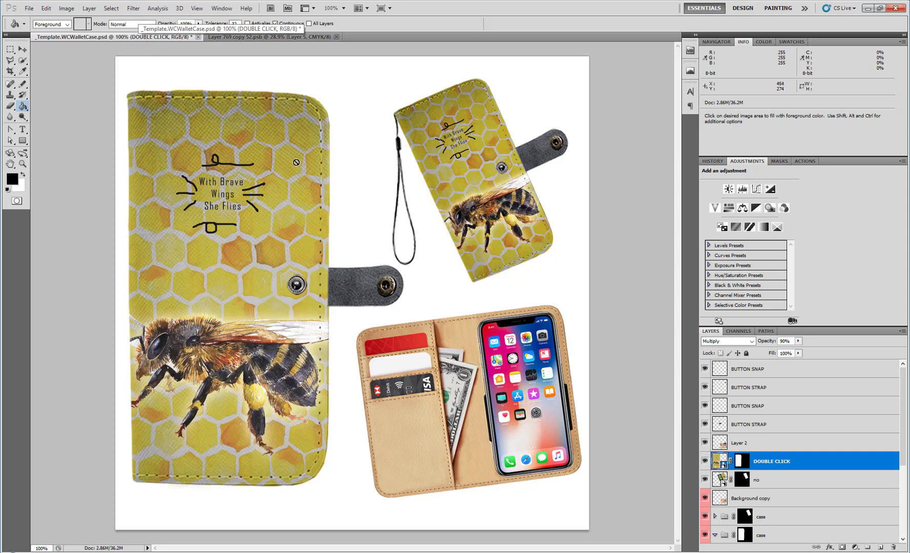
pyautogui.click(235, 36)
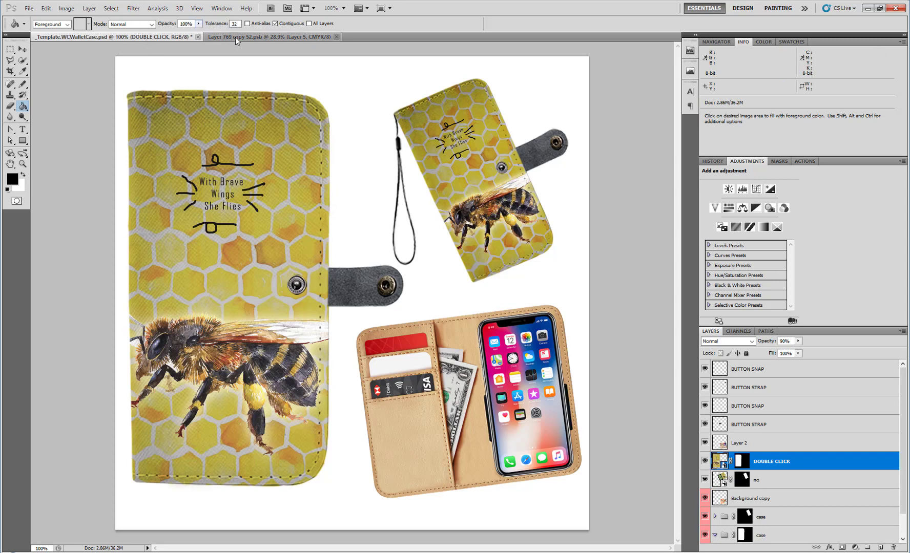
# Step: Set the foreground colour to grey 939393 and refill the overlay layer above the honeycomb with it
pyautogui.click(755, 479)
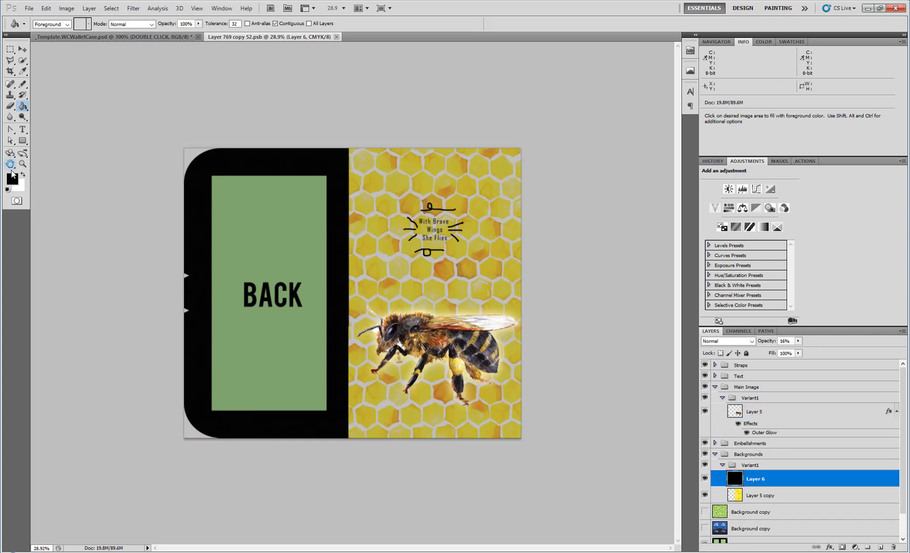
pyautogui.press('i')
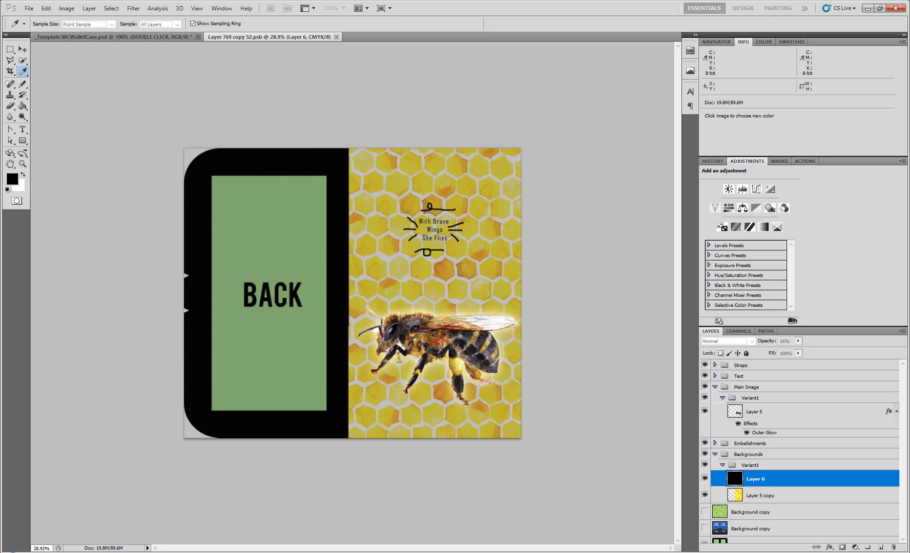
pyautogui.moveTo(1, 124); pyautogui.dragTo(703, 269)
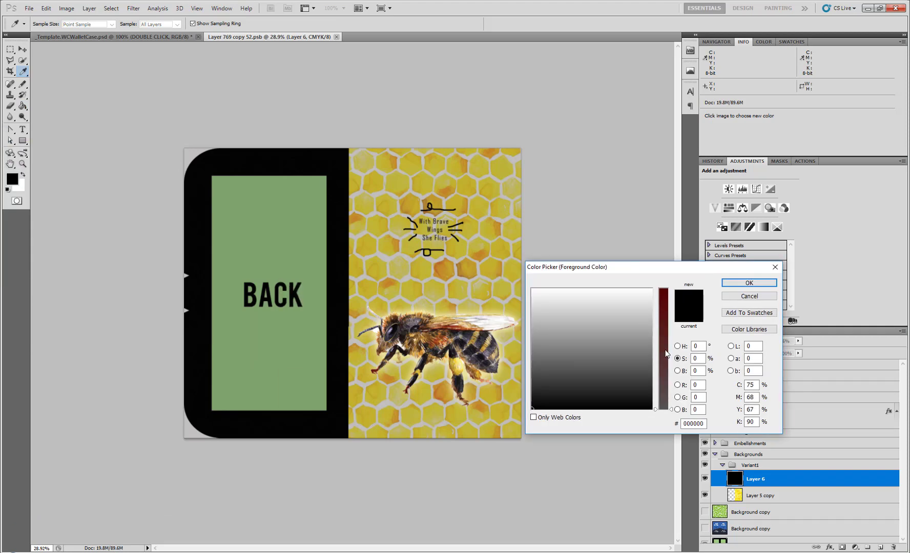
pyautogui.click(676, 371)
pyautogui.click(666, 368)
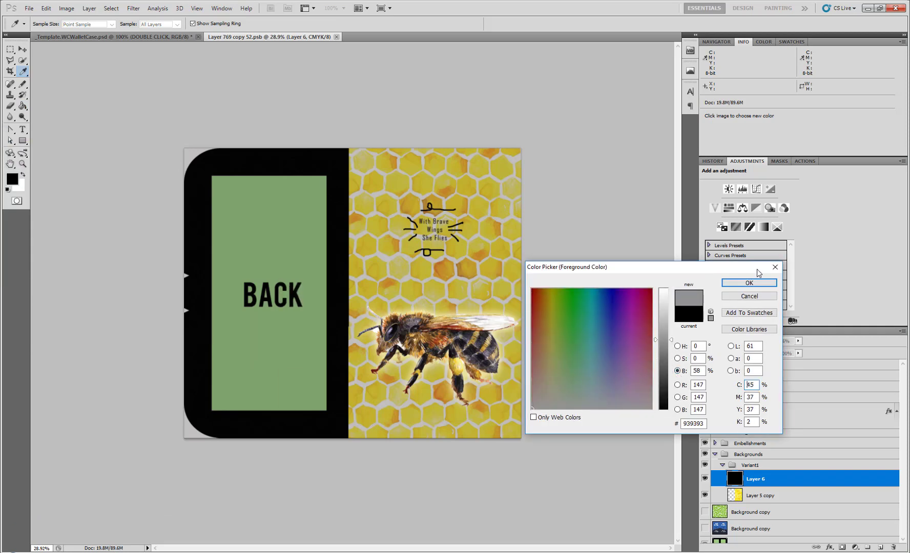
pyautogui.click(749, 283)
pyautogui.press('g')
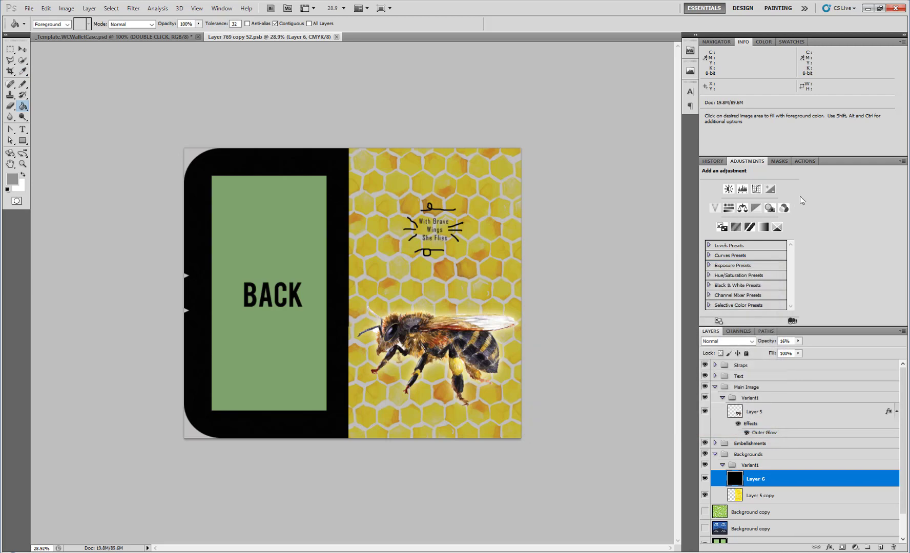
pyautogui.click(504, 280)
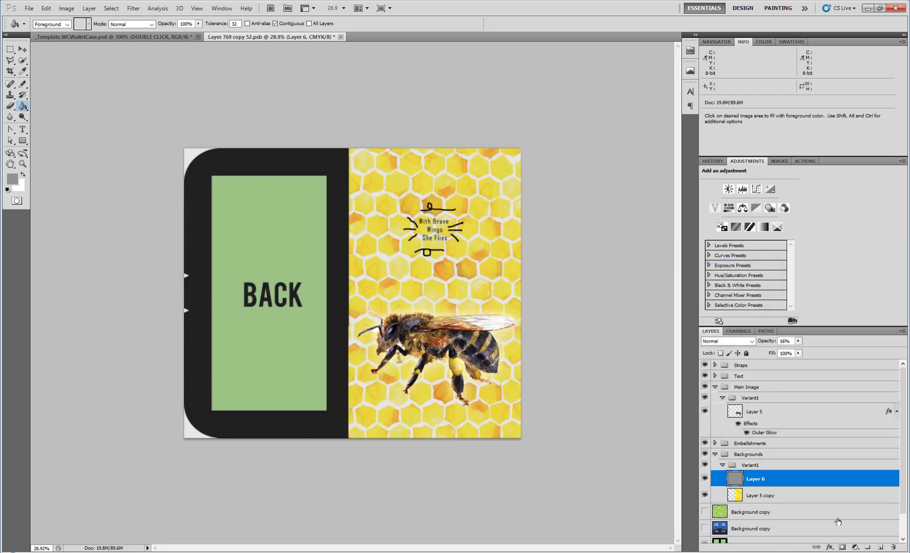
# Step: Set the grey overlay layer's opacity to 25%, save the artwork, and check the result on the wallet case template
pyautogui.click(798, 342)
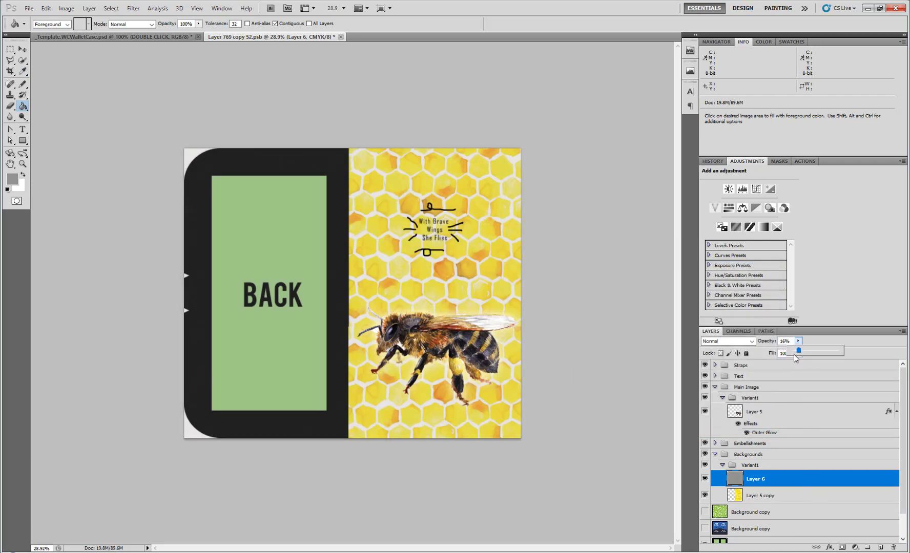
pyautogui.moveTo(829, 353); pyautogui.dragTo(803, 352)
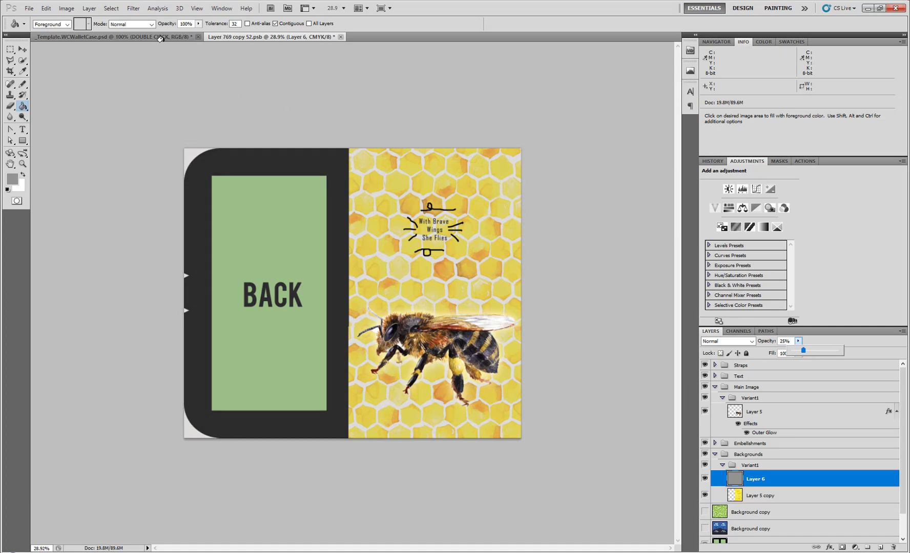
pyautogui.click(299, 39)
pyautogui.hotkey('ctrl', 's')
pyautogui.click(174, 35)
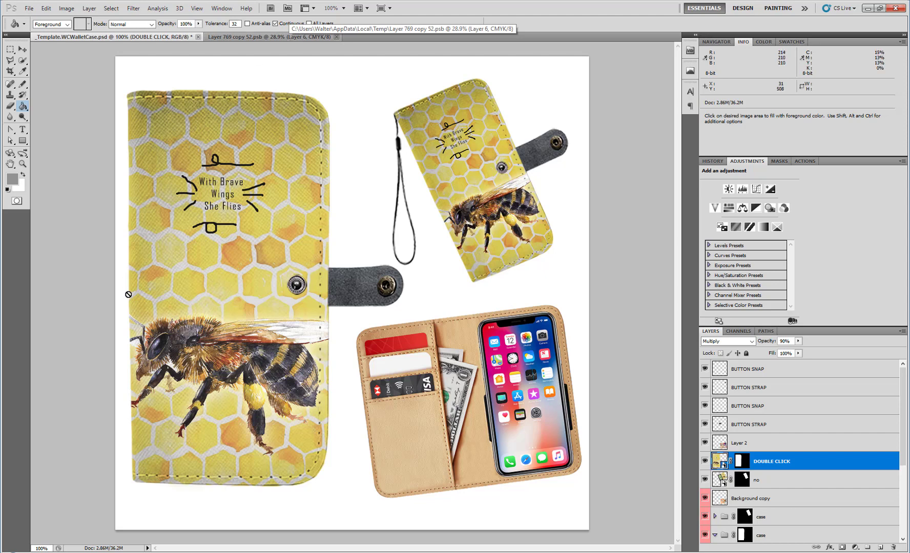
pyautogui.hotkey('ctrl', 'Tab')
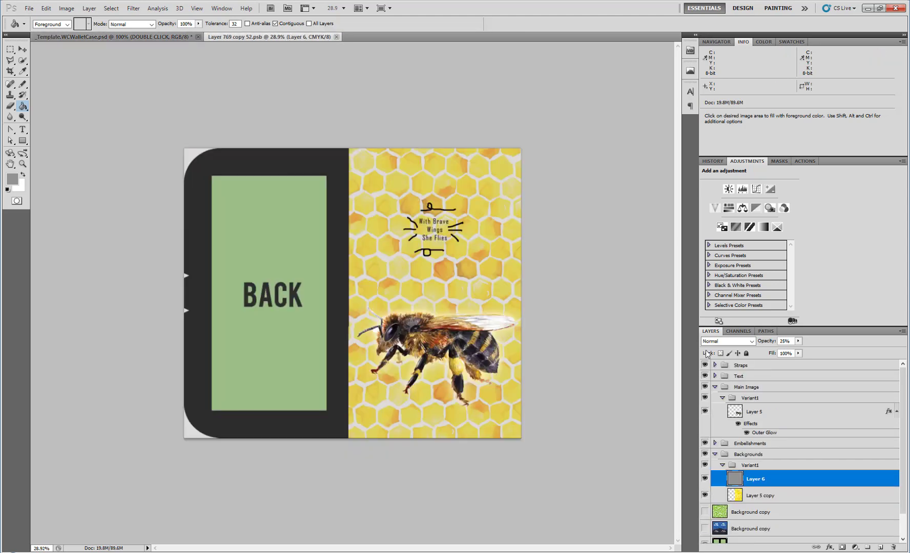
# Step: Scale the bee layer proportionally to 87.90% and reposition it within the lower honeycomb area
pyautogui.click(777, 418)
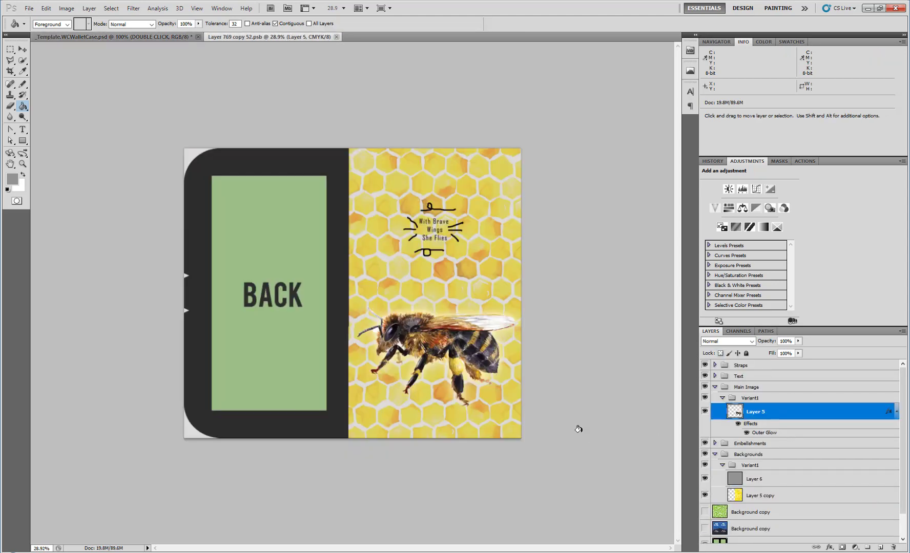
pyautogui.hotkey('ctrl', 't')
pyautogui.moveTo(533, 405); pyautogui.dragTo(512, 392)
pyautogui.moveTo(441, 335); pyautogui.dragTo(447, 337)
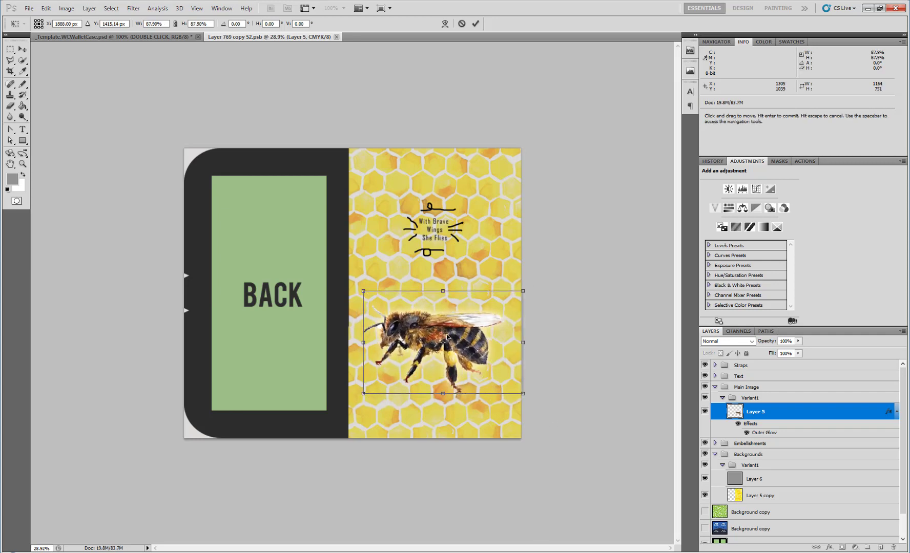
pyautogui.press('Return')
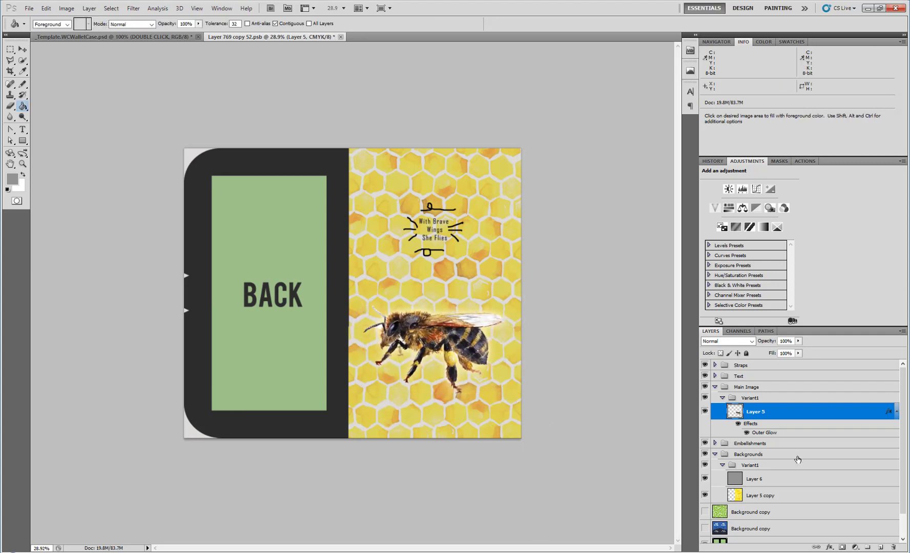
# Step: Move the safe zone layer into the Straps group so it sits above all the artwork
pyautogui.scroll(-1, 782, 464)
pyautogui.moveTo(761, 524); pyautogui.dragTo(767, 365)
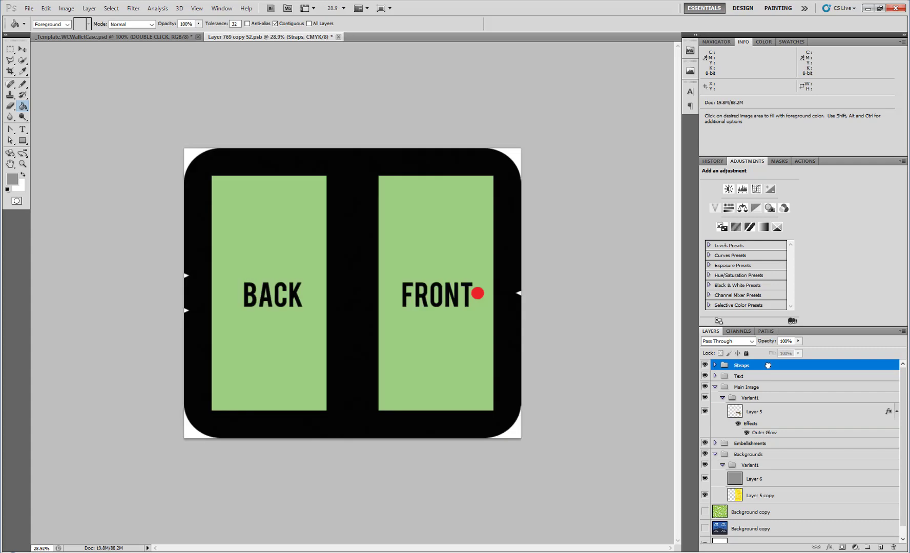
# Step: Move the safe zone layer to the top of the layer stack and reduce its opacity to 44%
pyautogui.click(771, 411)
pyautogui.scroll(-2, 820, 528)
pyautogui.moveTo(787, 529); pyautogui.dragTo(772, 355)
pyautogui.click(797, 341)
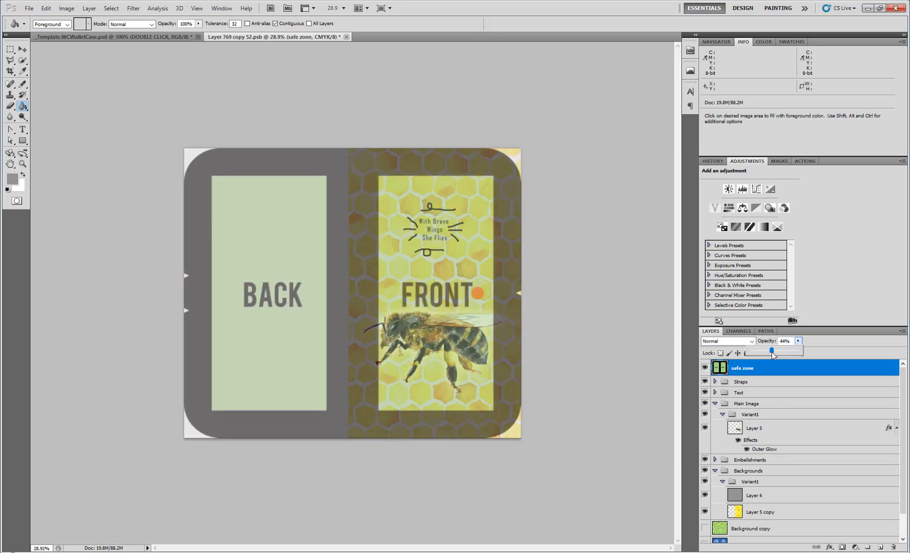
# Step: Scale the bee layer proportionally to 81.95% and move it down so it fits inside the lower front safe area
pyautogui.click(772, 433)
pyautogui.click(769, 437)
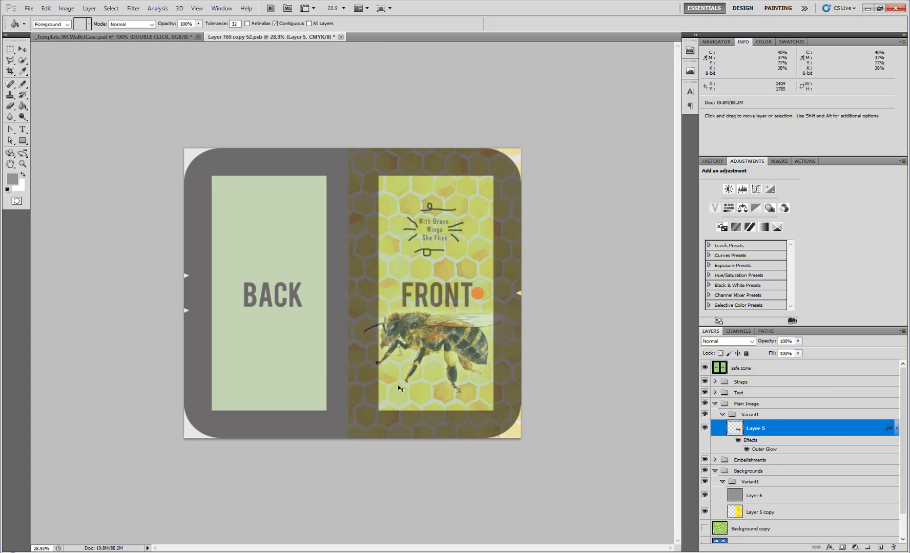
pyautogui.hotkey('ctrl', 't')
pyautogui.moveTo(521, 394); pyautogui.dragTo(495, 375)
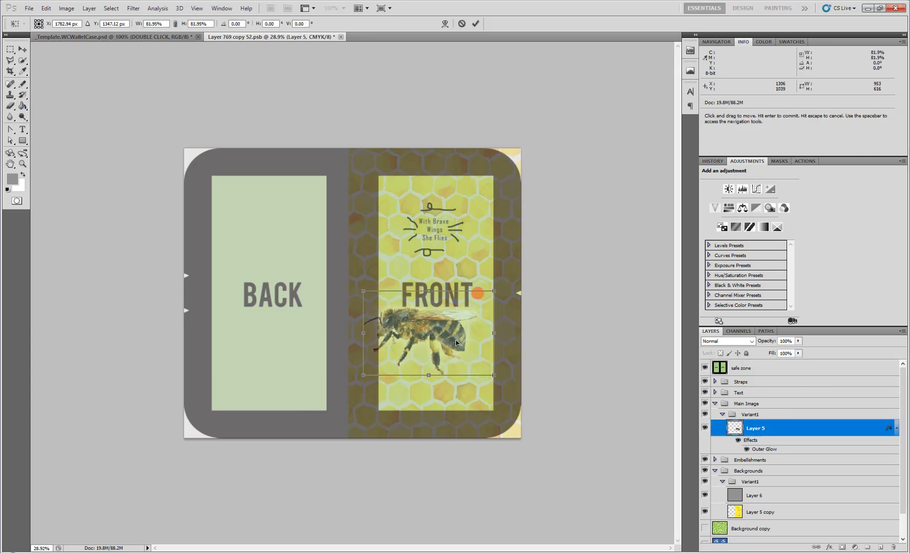
pyautogui.moveTo(452, 339); pyautogui.dragTo(466, 366)
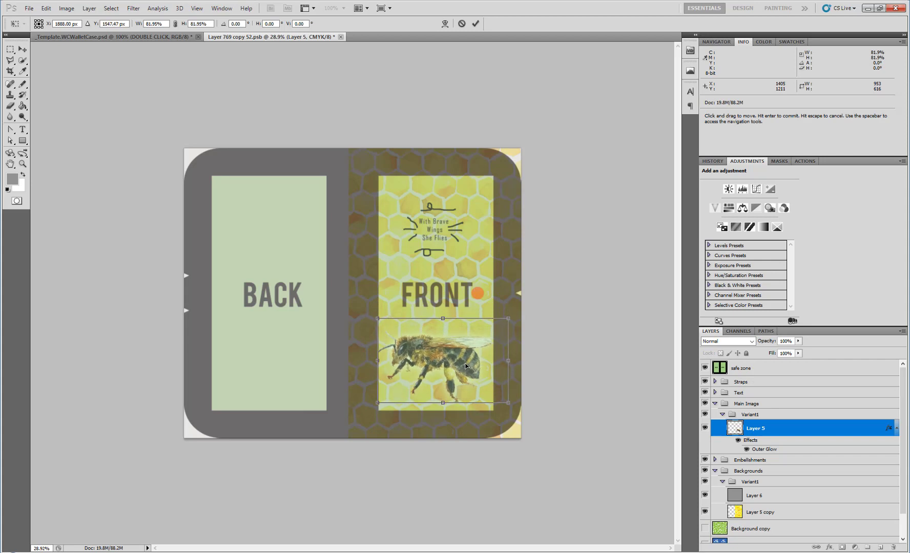
pyautogui.press('Return')
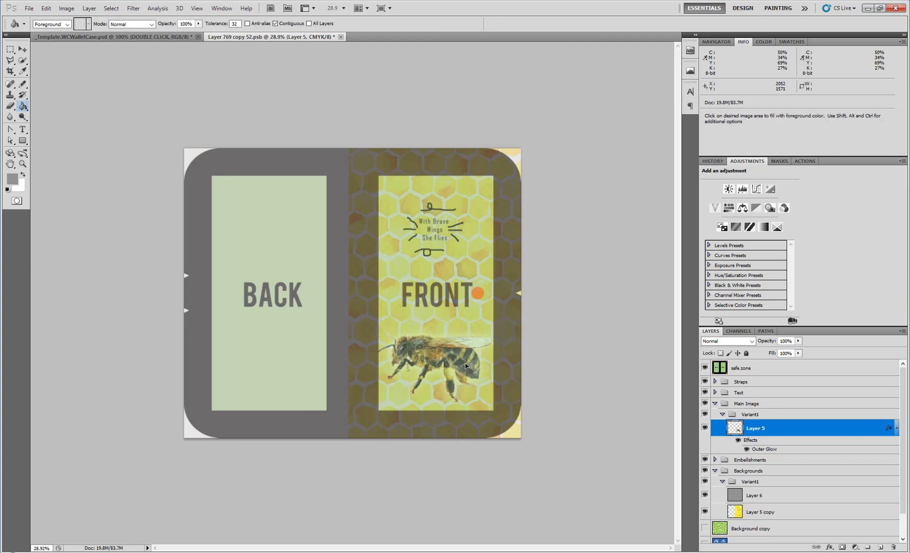
# Step: Hide the safe zone layer, save the artwork, and check the smaller bee on the wallet case template
pyautogui.click(705, 367)
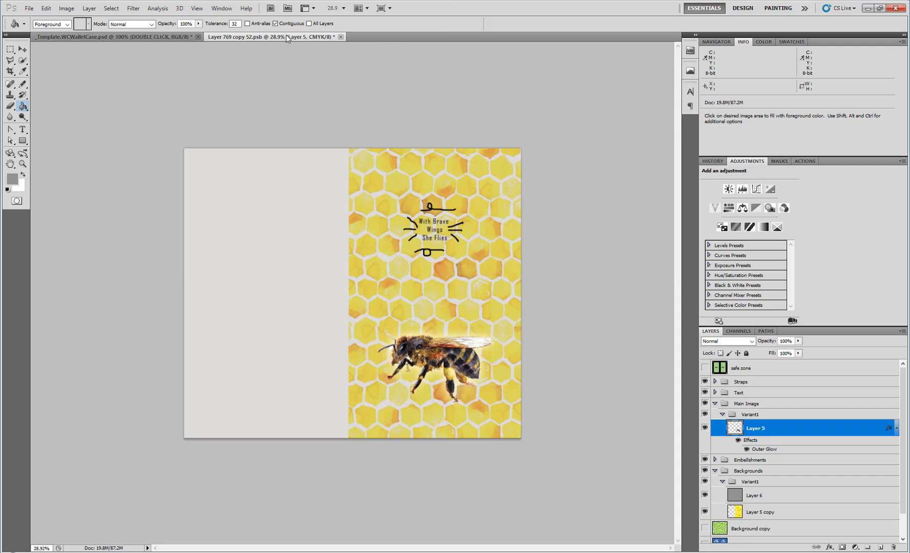
pyautogui.hotkey('ctrl', 's')
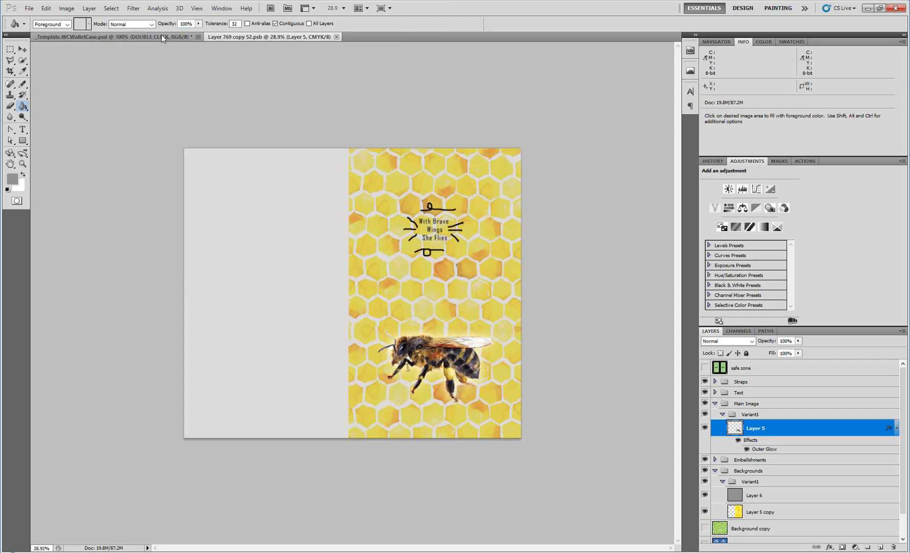
pyautogui.click(162, 35)
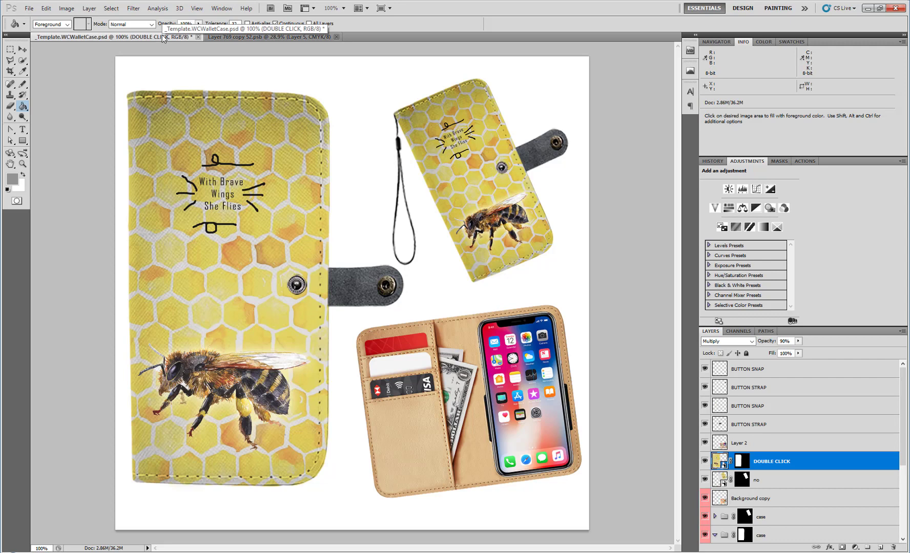
pyautogui.click(266, 37)
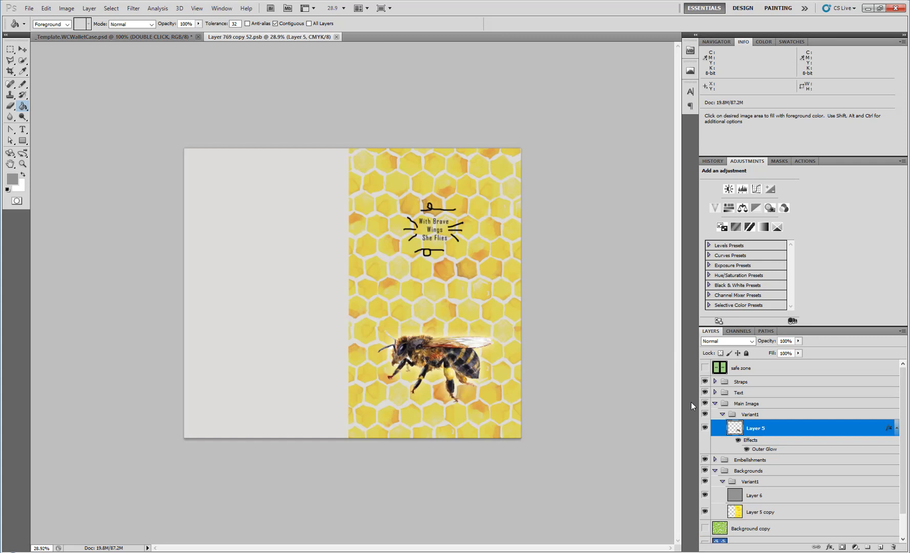
# Step: Enlarge the bee layer proportionally to 114.22%, rotate it 15 degrees clockwise, and reposition it over the lower honeycomb
pyautogui.hotkey('ctrl', 't')
pyautogui.moveTo(398, 315); pyautogui.dragTo(379, 285)
pyautogui.moveTo(451, 332); pyautogui.dragTo(459, 326)
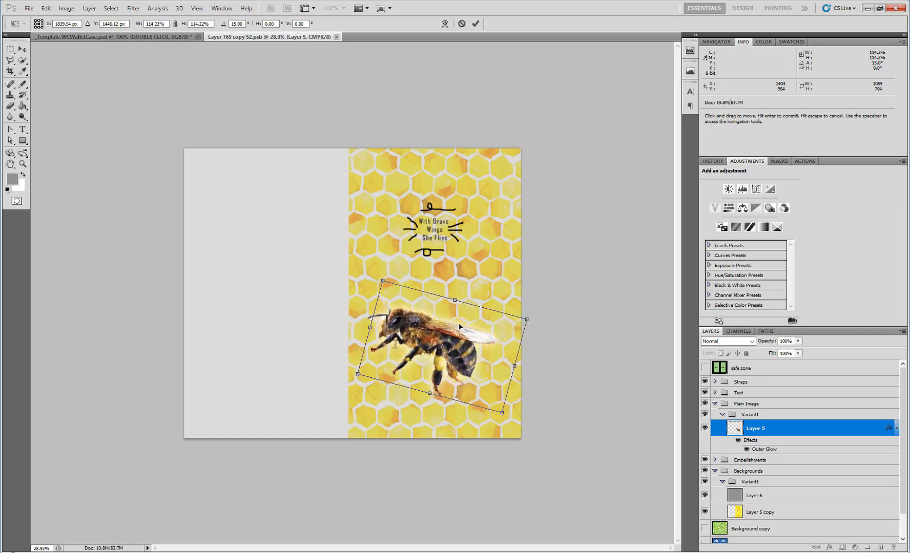
pyautogui.press('Return')
pyautogui.press('g')
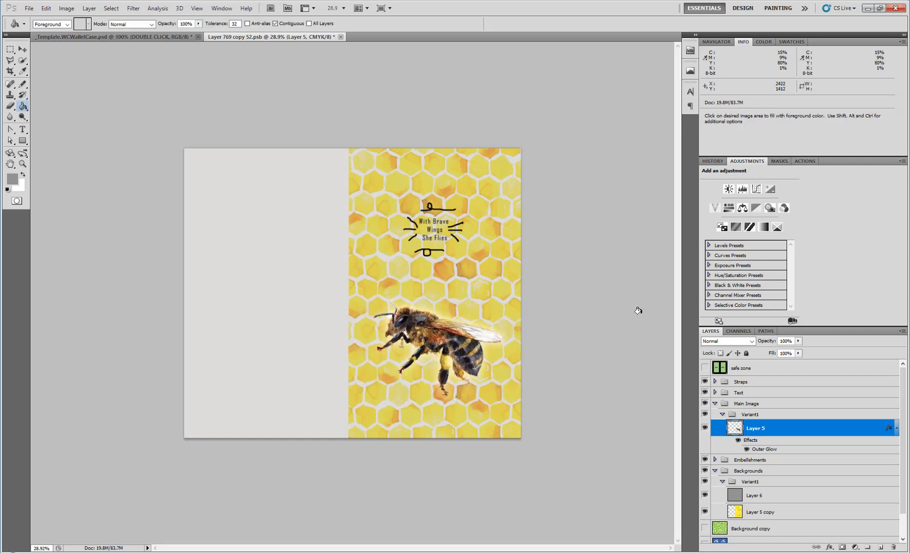
# Step: Show the safe zone layer, scale the rotated bee to 87.79%, and position it within the lower front safe area
pyautogui.click(704, 368)
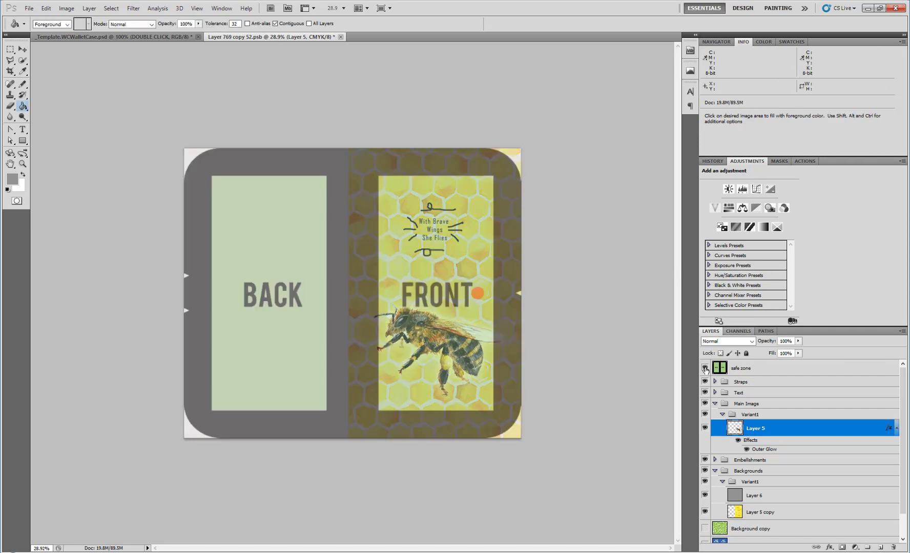
pyautogui.press('v')
pyautogui.moveTo(460, 354); pyautogui.dragTo(465, 359)
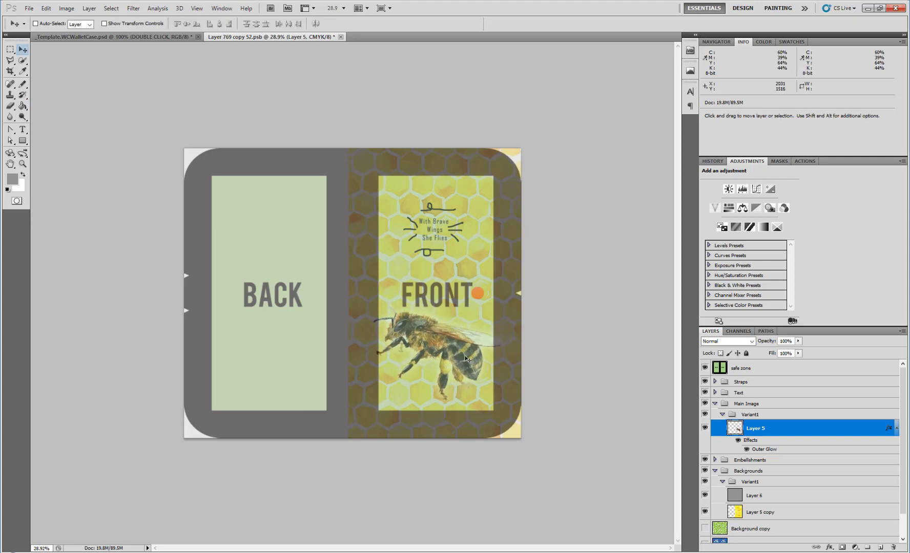
pyautogui.hotkey('ctrl', 't')
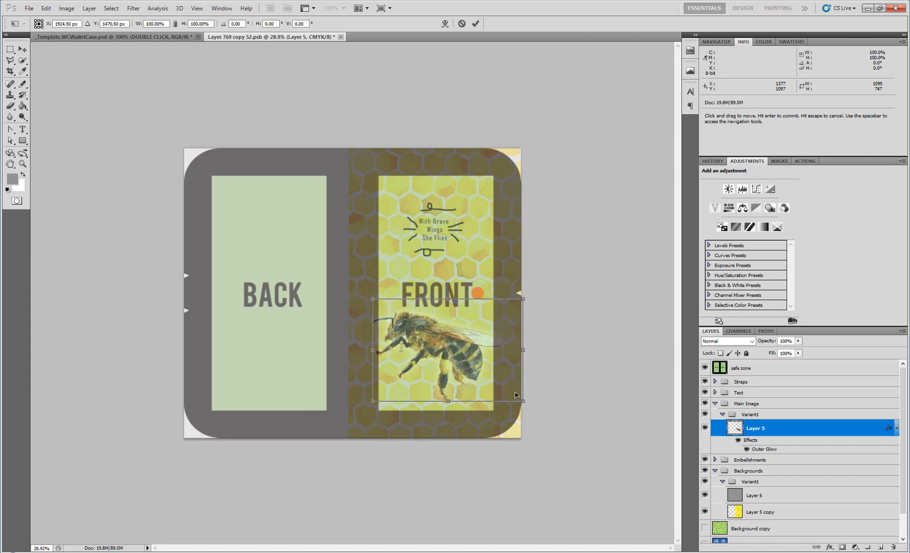
pyautogui.moveTo(522, 401); pyautogui.dragTo(513, 393)
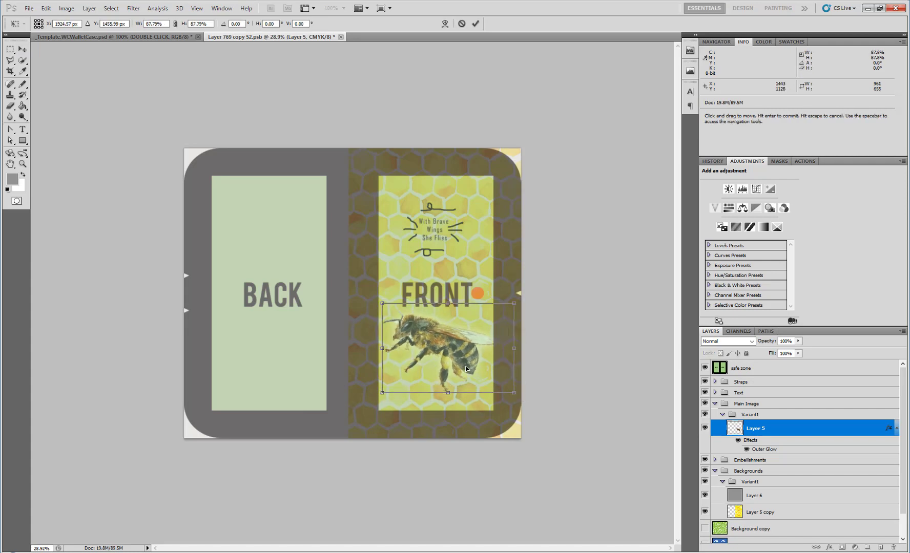
pyautogui.moveTo(466, 367); pyautogui.dragTo(460, 367)
pyautogui.press('Return')
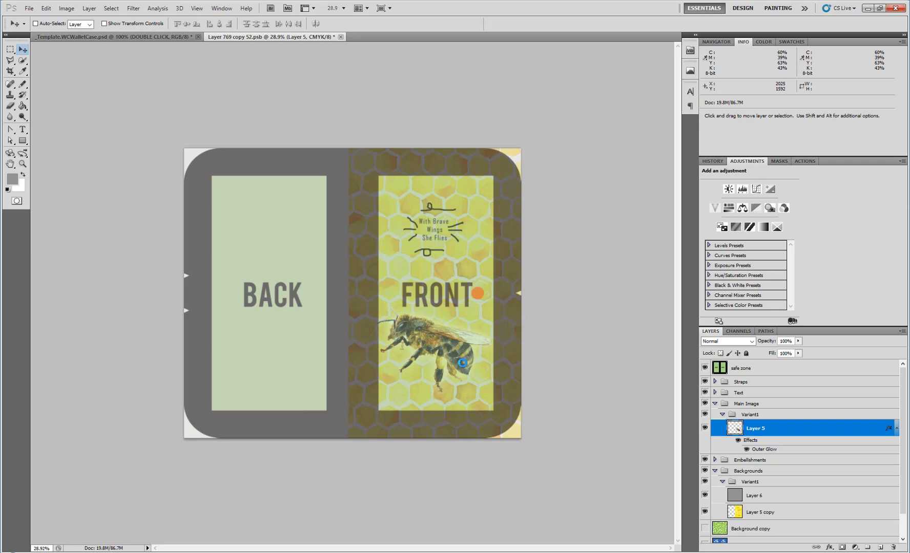
# Step: Hide the safe zone overlay, save the artwork, and check the rotated bee on the wallet case template
pyautogui.click(112, 36)
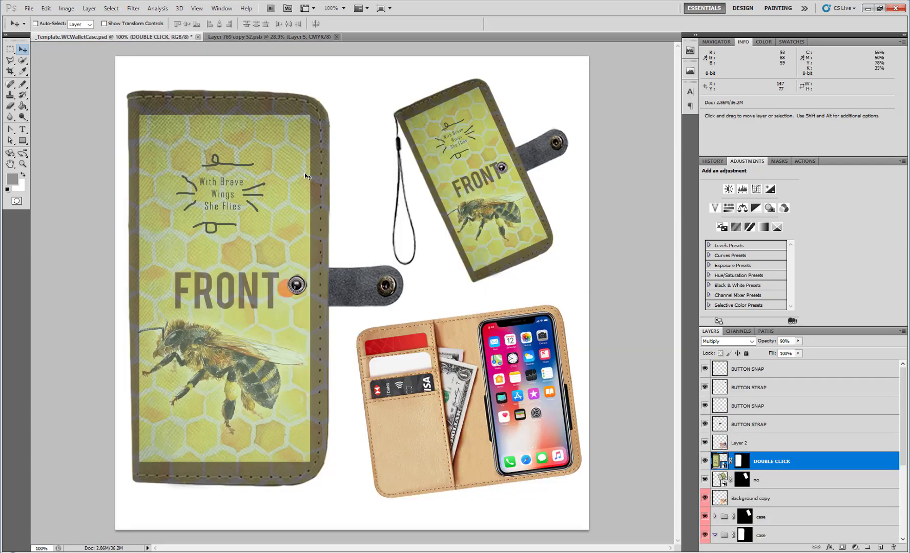
pyautogui.click(248, 35)
pyautogui.click(705, 368)
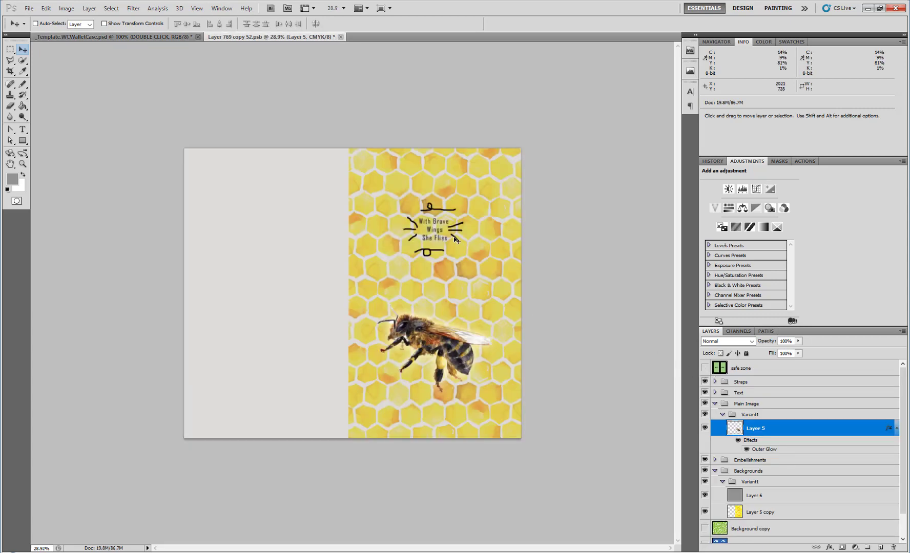
pyautogui.hotkey('ctrl', 's')
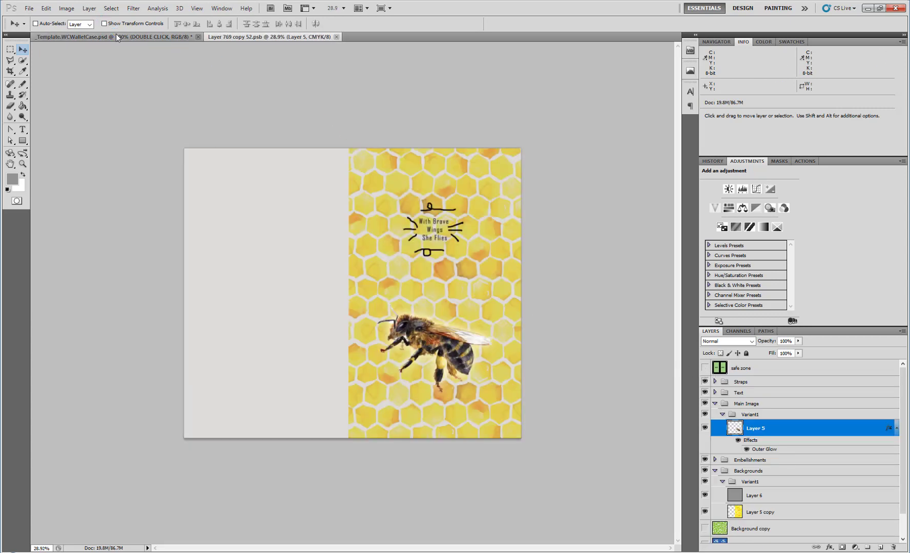
pyautogui.click(116, 34)
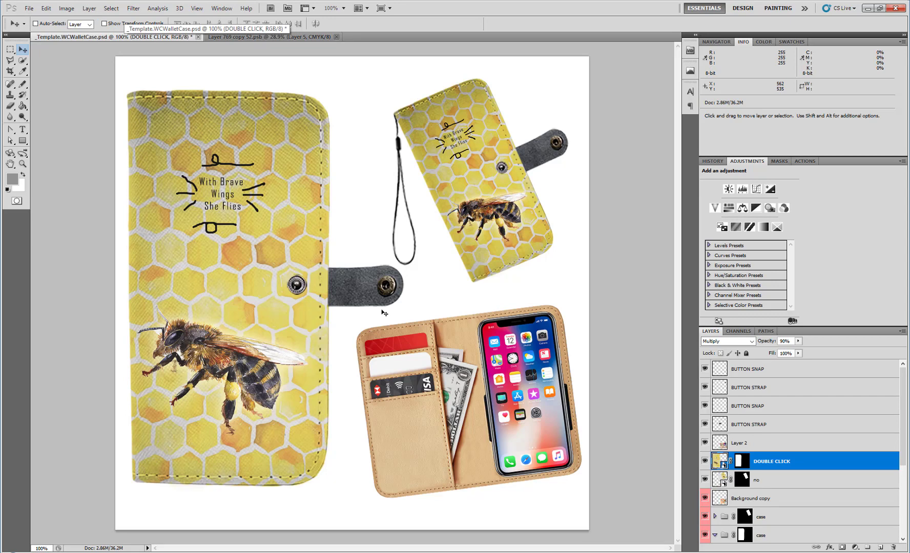
pyautogui.click(300, 36)
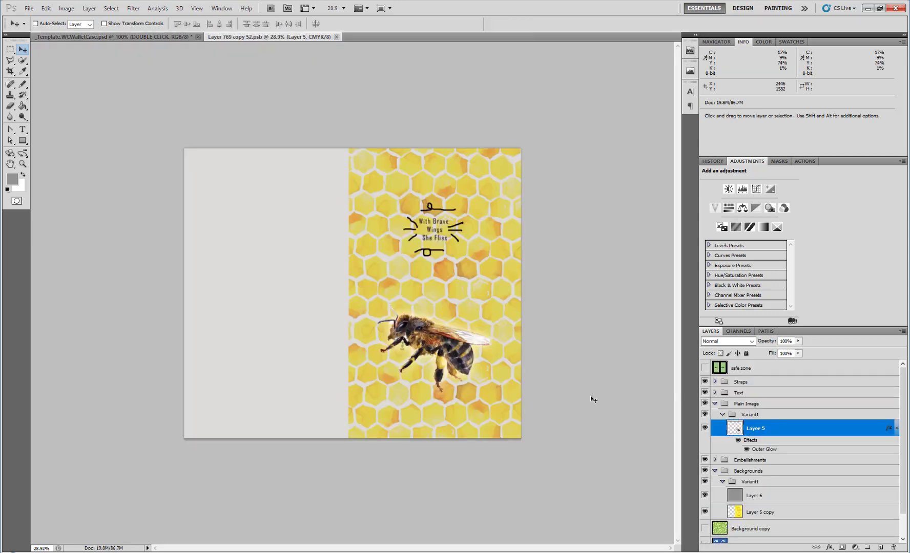
# Step: Hide the grey overlay layer above the honeycomb, save the artwork, and check the brighter background on the wallet case template
pyautogui.click(753, 495)
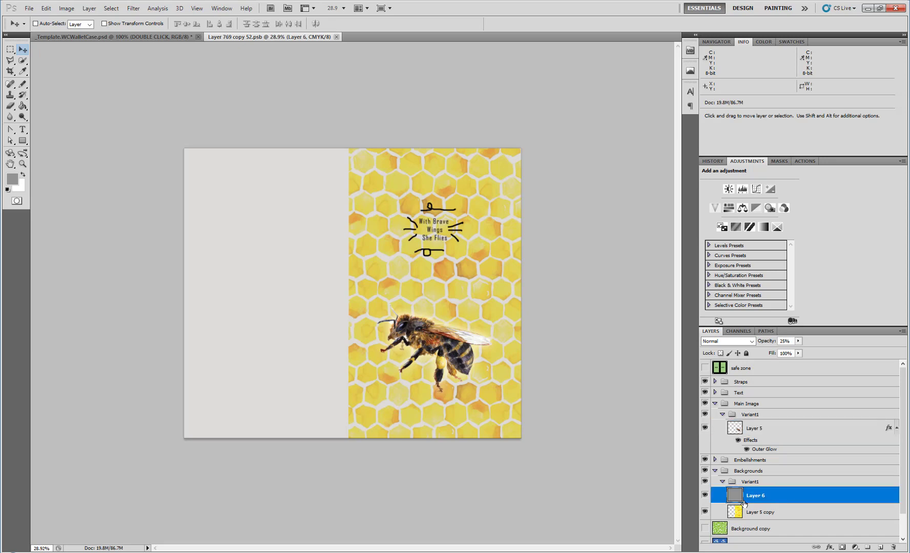
pyautogui.click(705, 495)
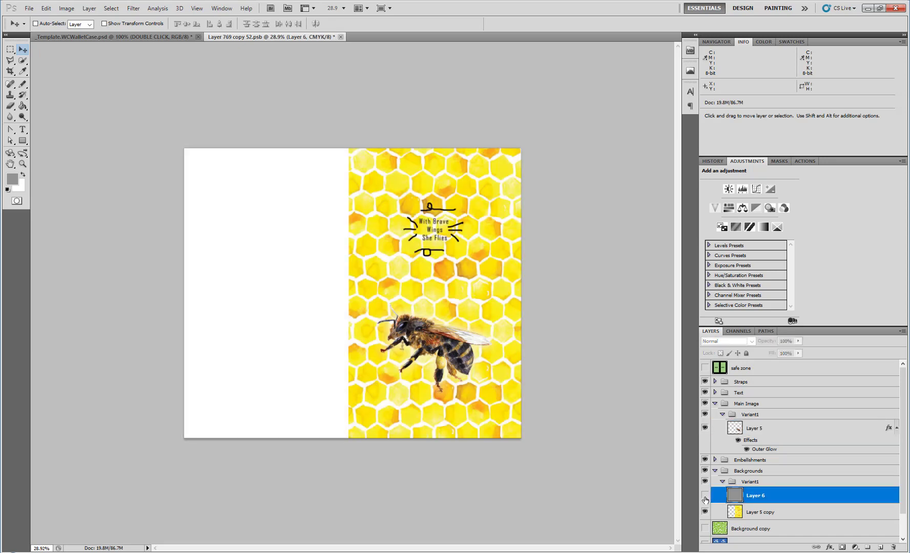
pyautogui.click(704, 500)
pyautogui.click(705, 500)
pyautogui.hotkey('ctrl', 's')
pyautogui.click(126, 36)
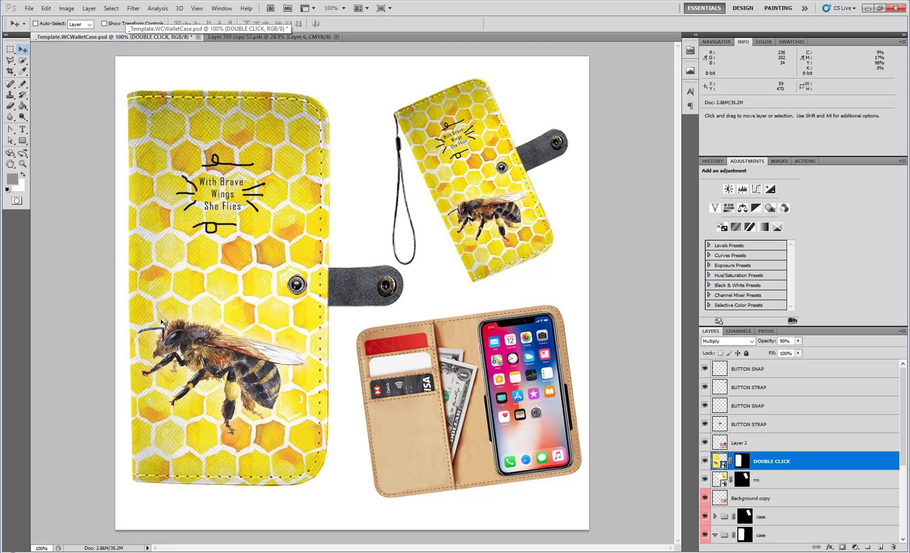
pyautogui.click(284, 37)
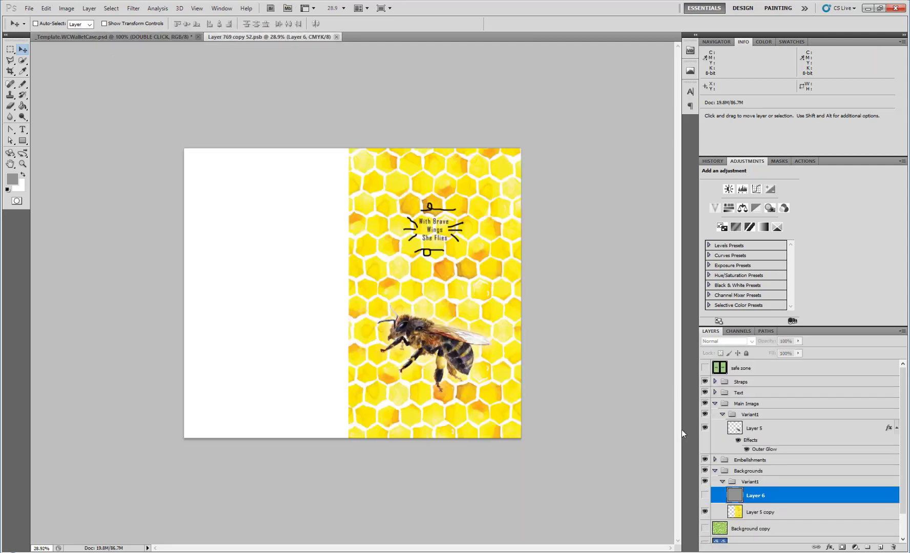
# Step: Increase the spread of the bee's outer glow, set its size to 152 px, and check the saved result on the template
pyautogui.click(763, 434)
pyautogui.doubleClick(763, 436)
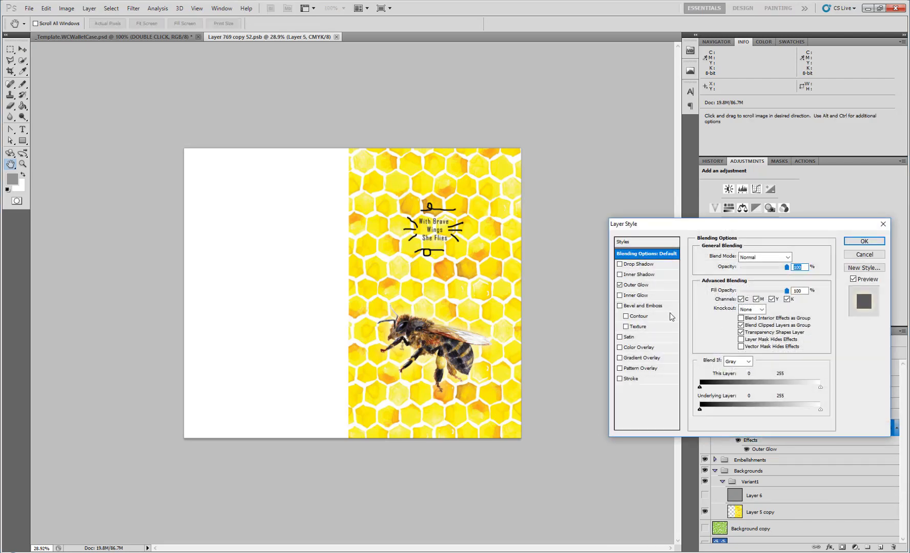
pyautogui.click(661, 289)
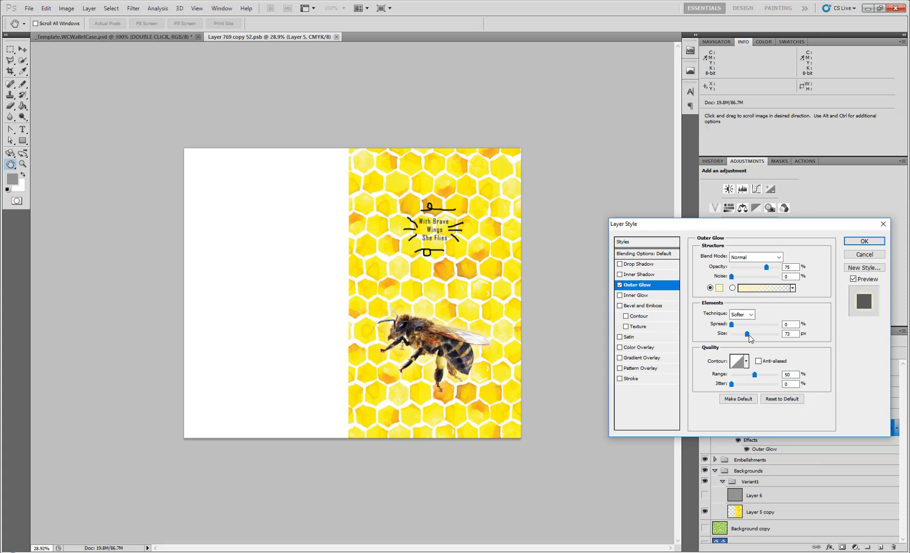
pyautogui.moveTo(746, 334)
pyautogui.mouseDown()
pyautogui.moveTo(768, 336)
pyautogui.moveTo(751, 328)
pyautogui.mouseUp()
pyautogui.click(734, 326)
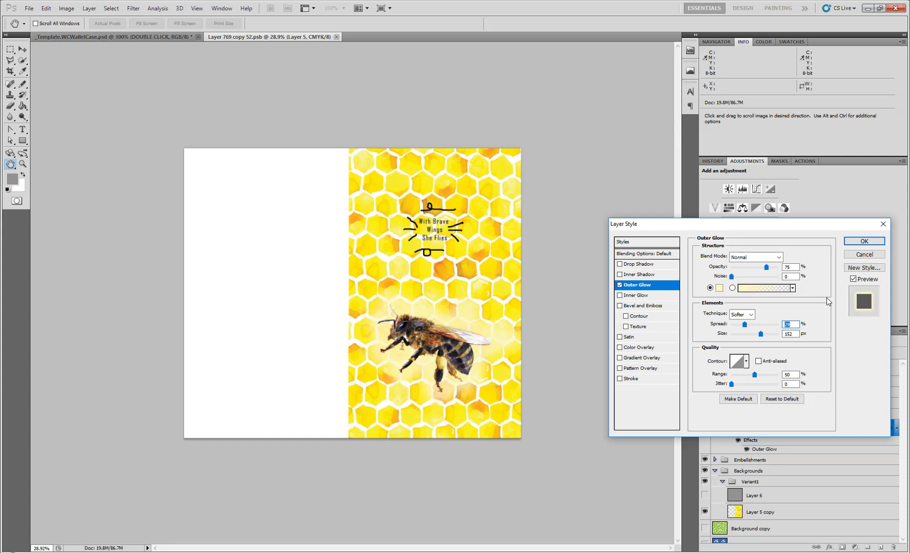
pyautogui.click(859, 241)
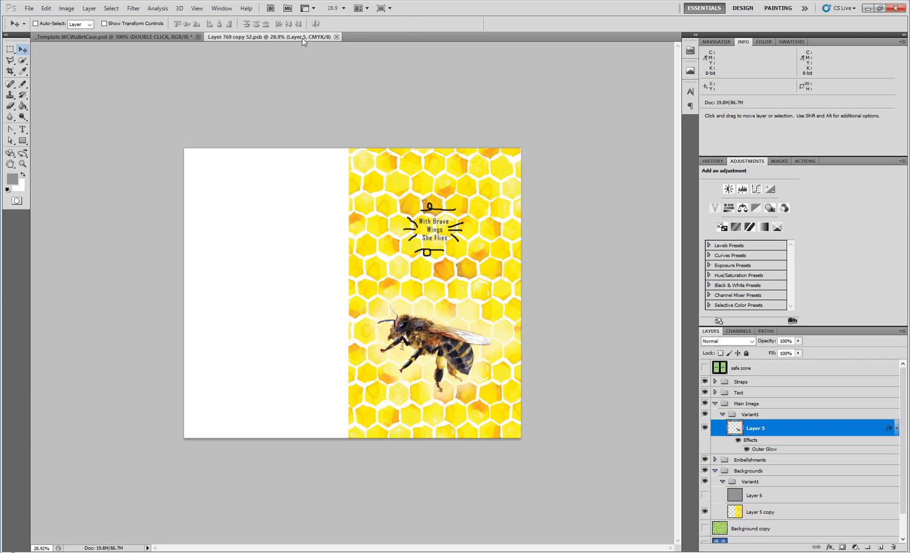
pyautogui.click(149, 38)
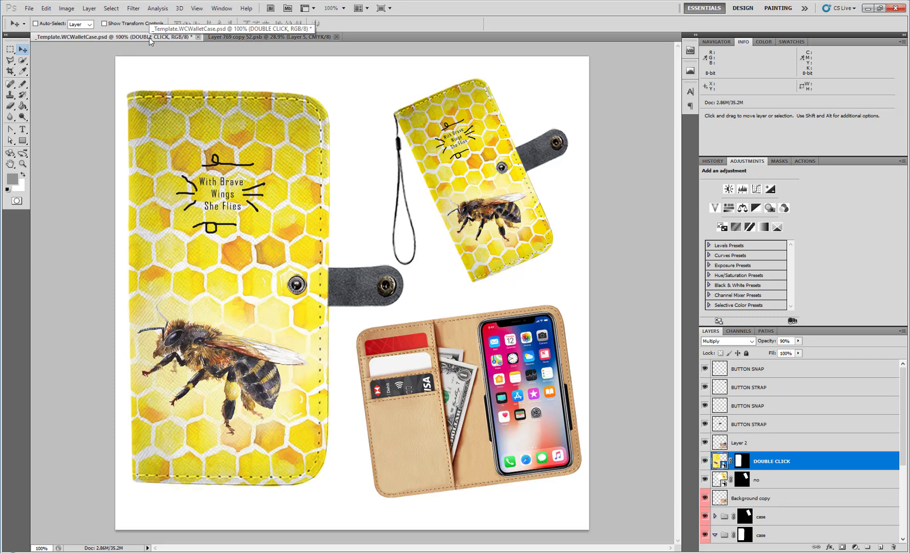
pyautogui.click(267, 37)
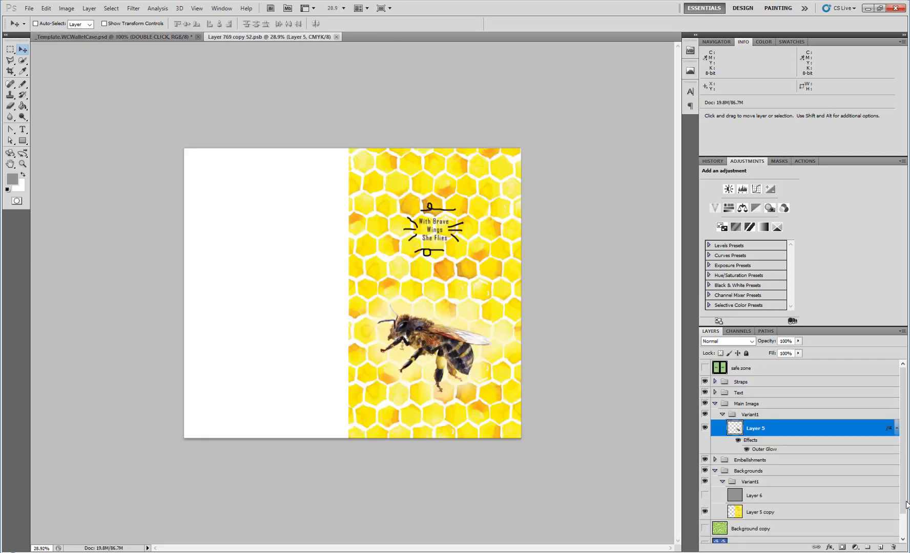
# Step: Add a layer mask to the honeycomb layer in the Backgrounds group and display the mask on its own on the canvas
pyautogui.scroll(-2, 809, 493)
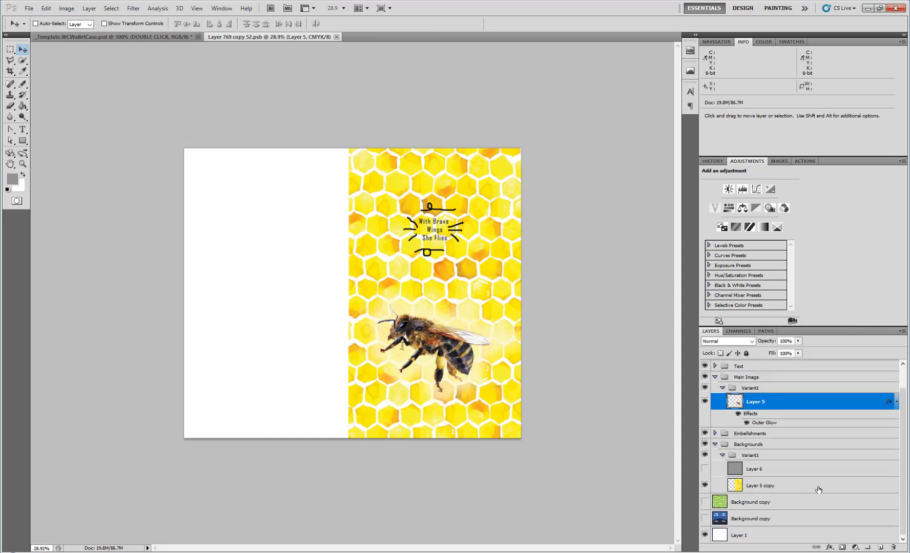
pyautogui.click(814, 491)
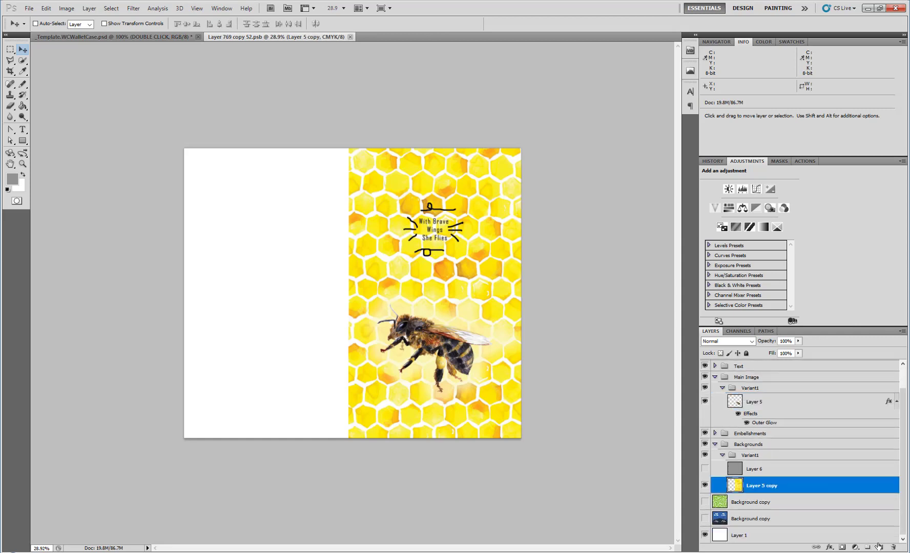
pyautogui.click(841, 547)
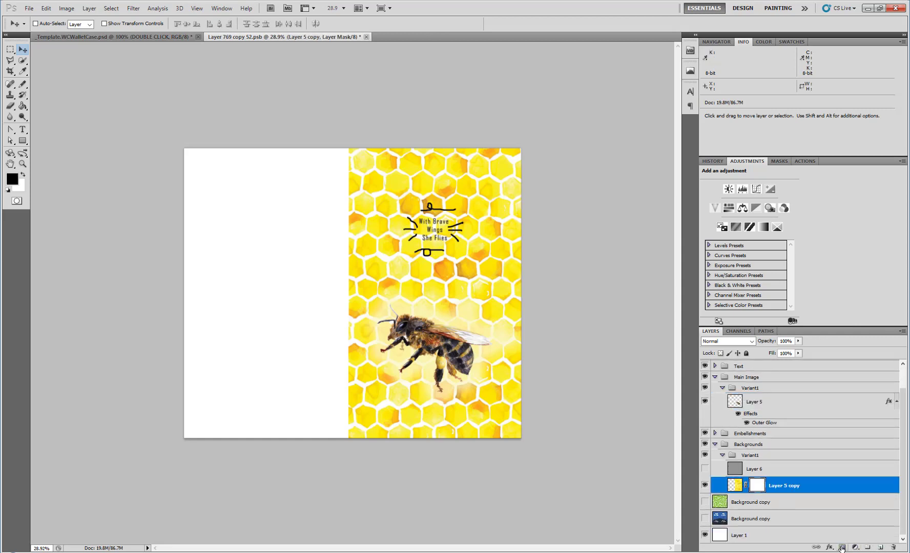
pyautogui.keyDown('alt'); pyautogui.click(757, 486); pyautogui.keyUp('alt')
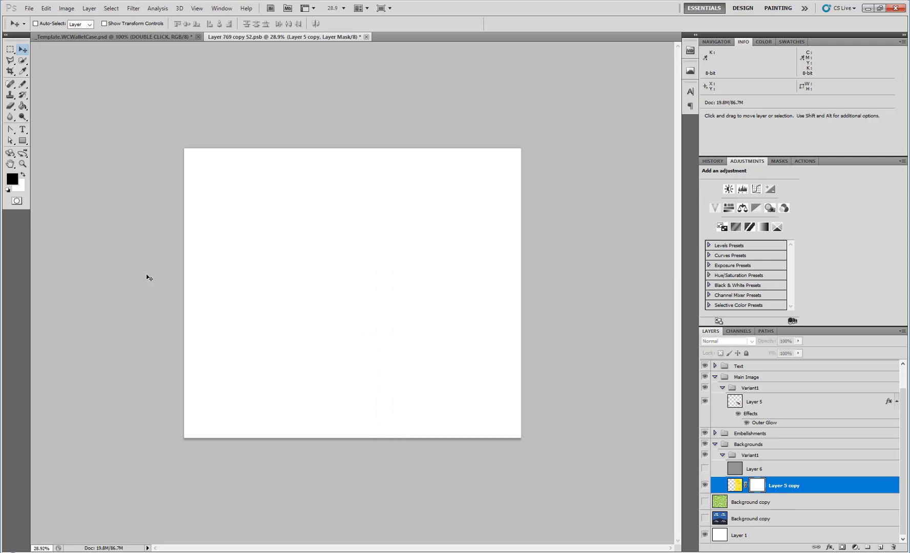
# Step: Set the foreground colour to a mid grey and display the honeycomb layer's mask on its own on the canvas
pyautogui.click(12, 179)
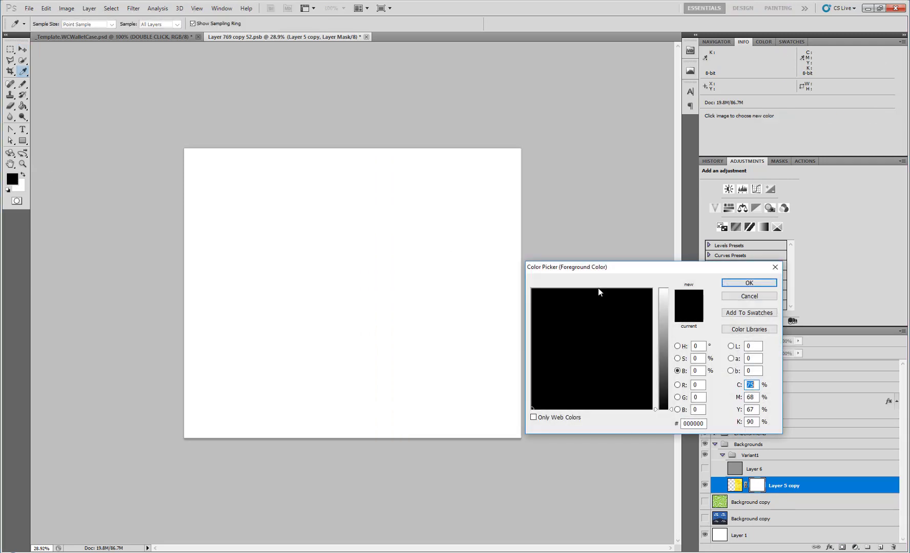
pyautogui.moveTo(663, 335); pyautogui.dragTo(663, 347)
pyautogui.click(743, 285)
pyautogui.press('v')
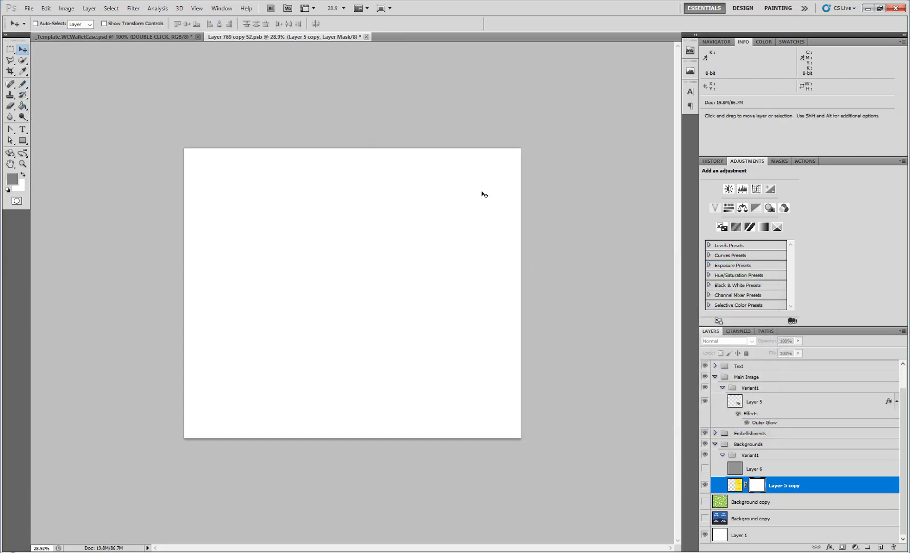
pyautogui.click(736, 486)
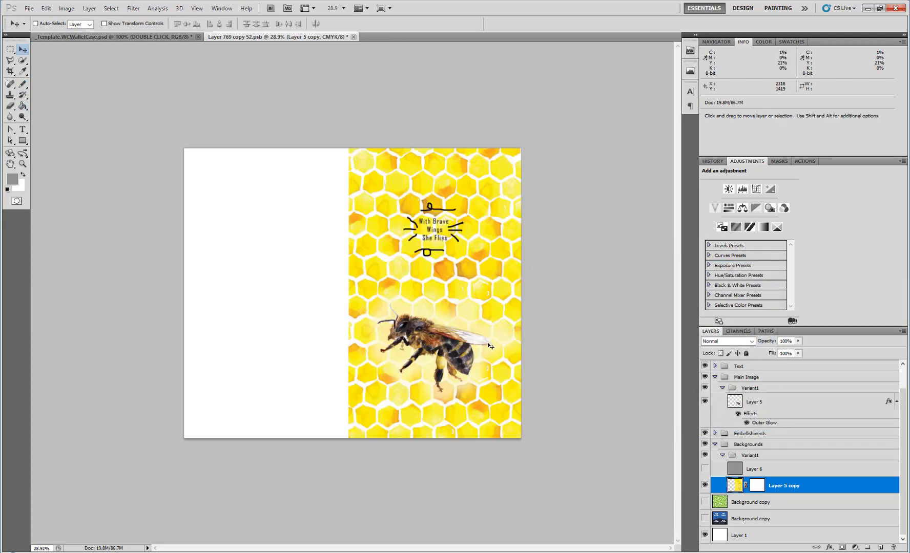
pyautogui.press('alt')
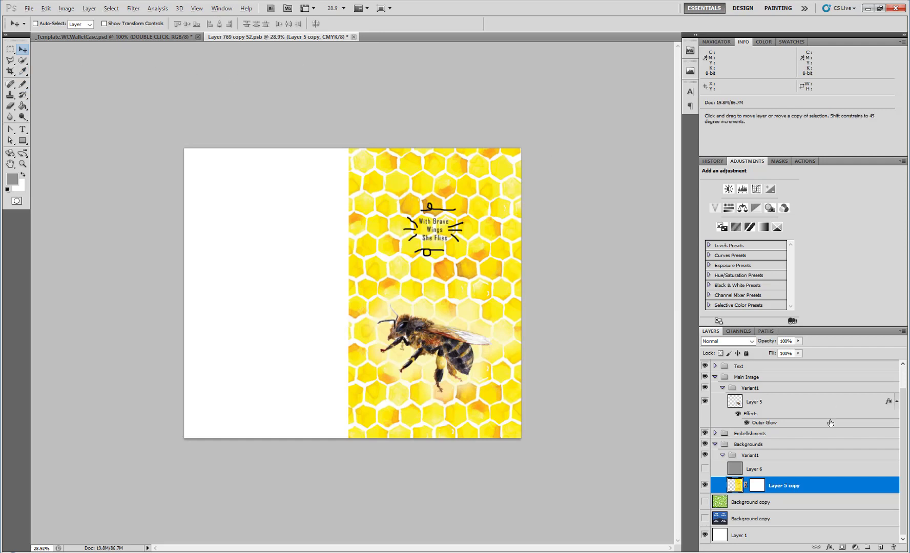
pyautogui.keyDown('alt'); pyautogui.click(757, 486); pyautogui.keyUp('alt')
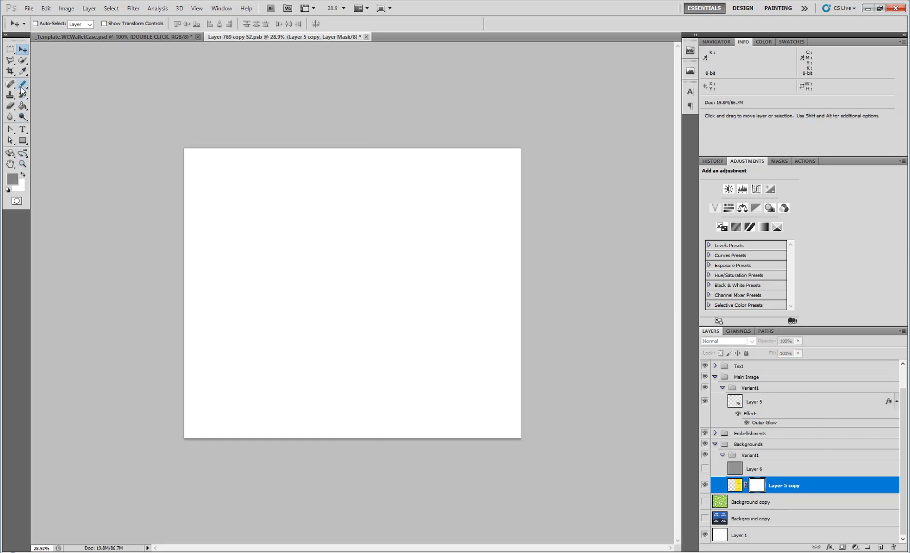
# Step: Draw a vertical reflected grey-to-white gradient across the honeycomb mask from mid-canvas upwards, and return to the artwork view
pyautogui.moveTo(22, 61); pyautogui.dragTo(23, 62)
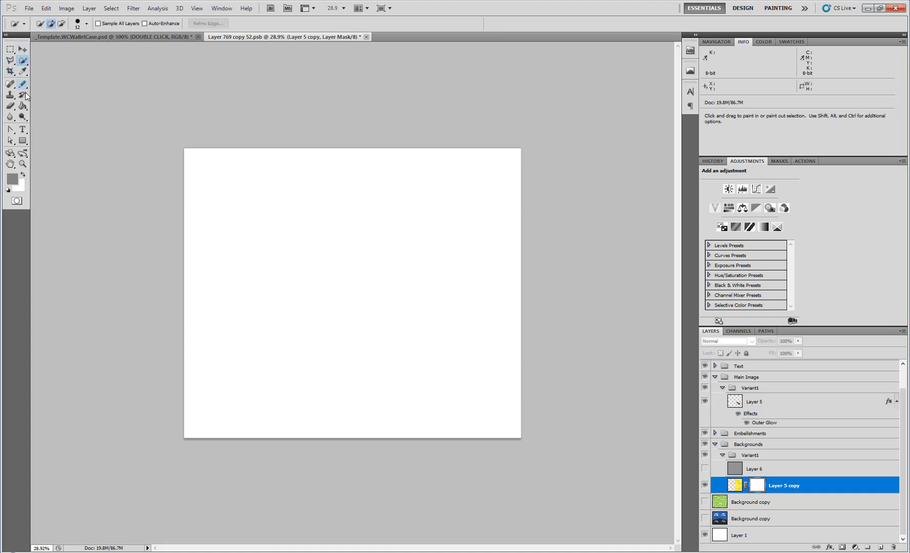
pyautogui.moveTo(22, 106); pyautogui.dragTo(46, 103)
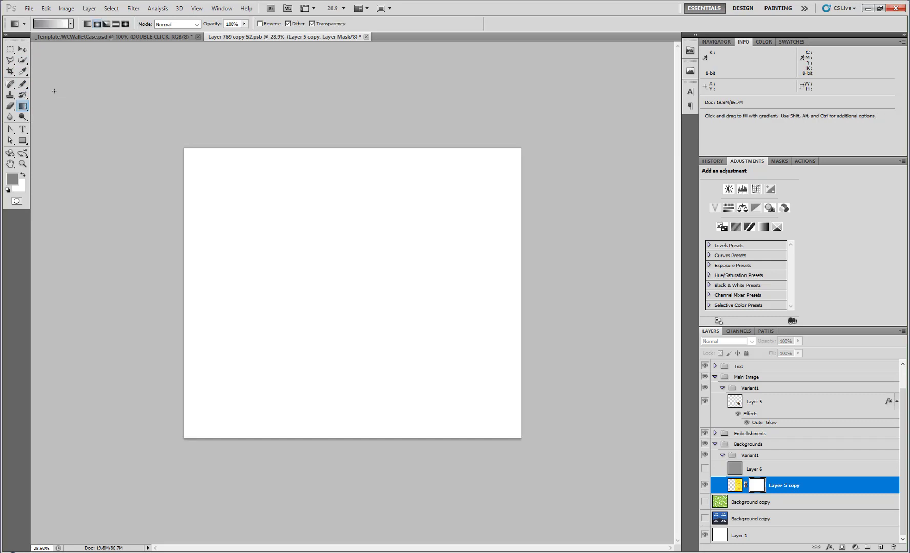
pyautogui.click(116, 23)
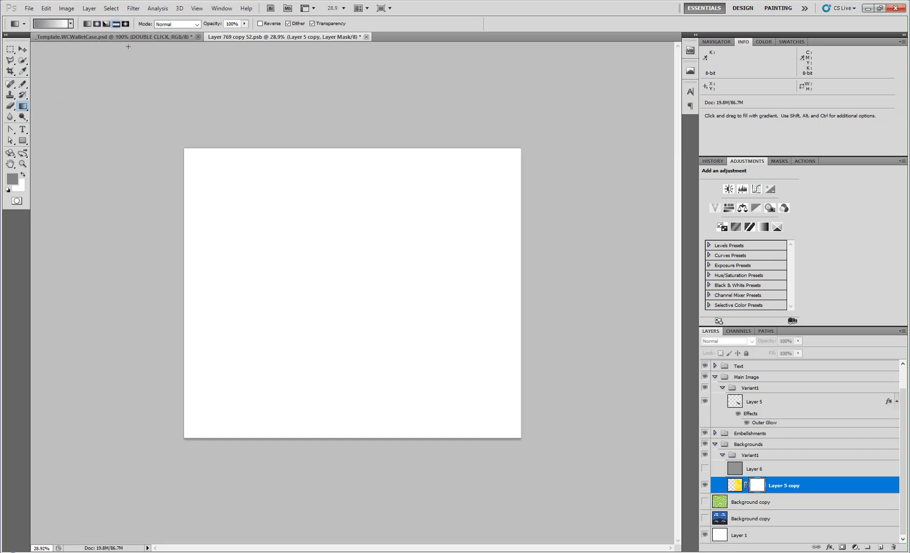
pyautogui.moveTo(351, 311); pyautogui.dragTo(341, 206)
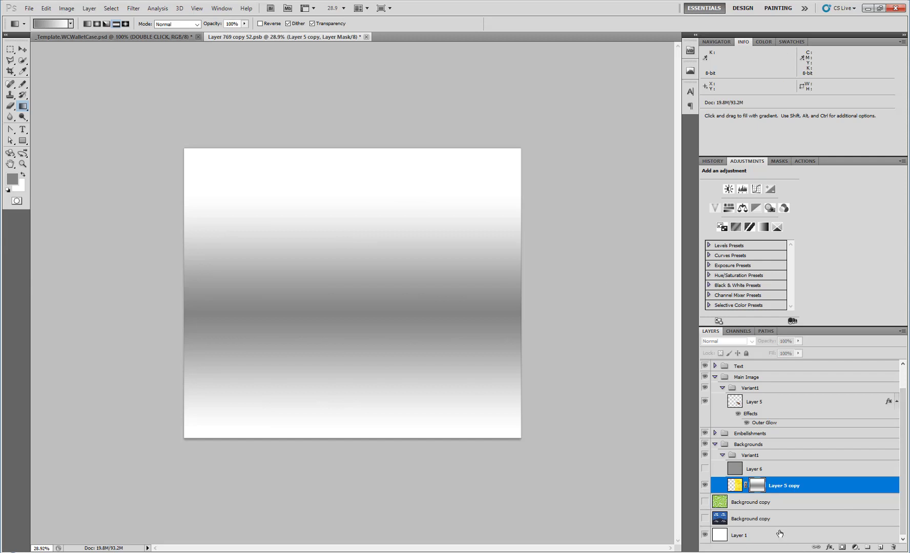
pyautogui.click(705, 486)
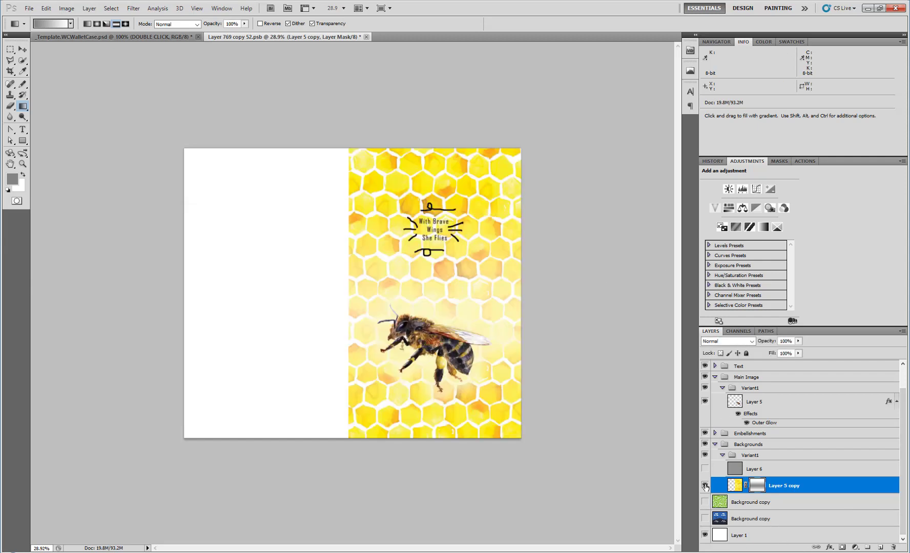
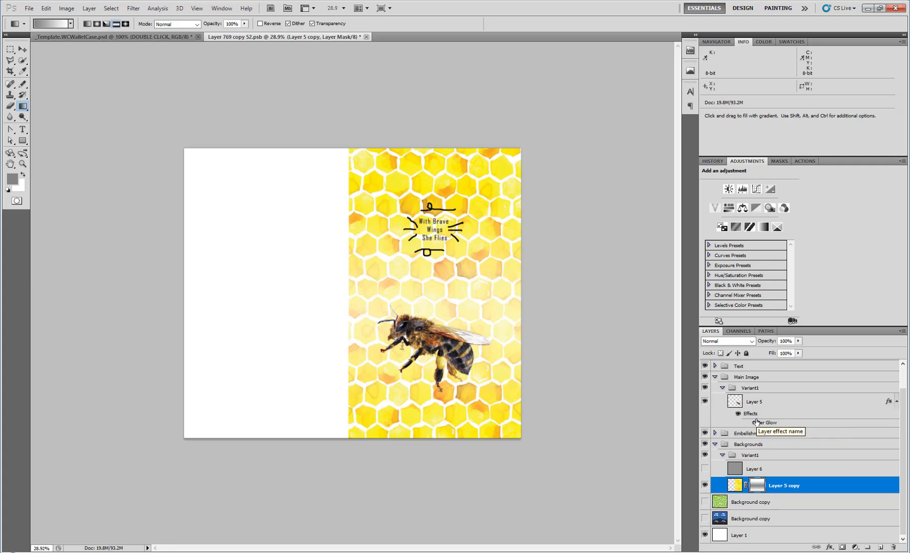
# Step: Redraw the reflected gradient on the honeycomb mask with its grey band centred lower, behind the bee, and show the artwork
pyautogui.keyDown('alt'); pyautogui.click(754, 489); pyautogui.keyUp('alt')
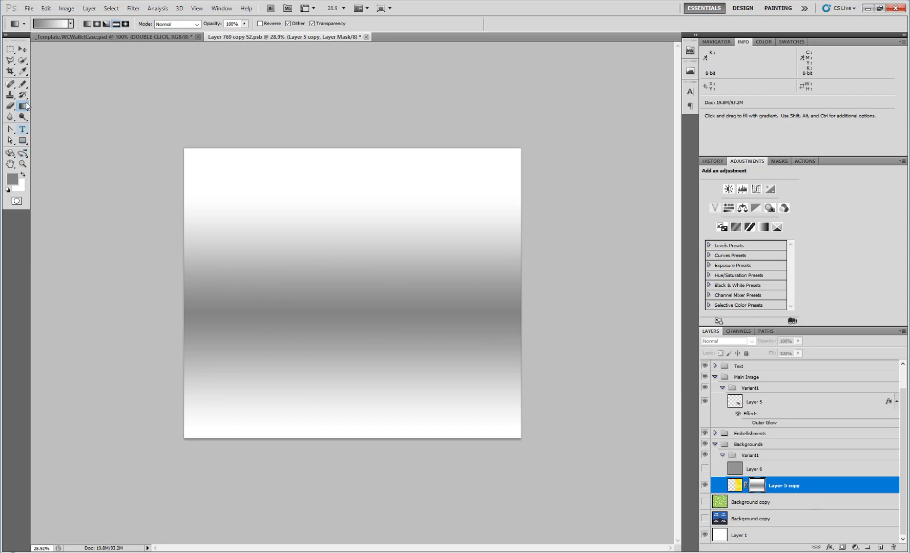
pyautogui.moveTo(428, 345); pyautogui.dragTo(424, 213)
pyautogui.moveTo(409, 328); pyautogui.dragTo(406, 287)
pyautogui.moveTo(407, 328); pyautogui.dragTo(411, 208)
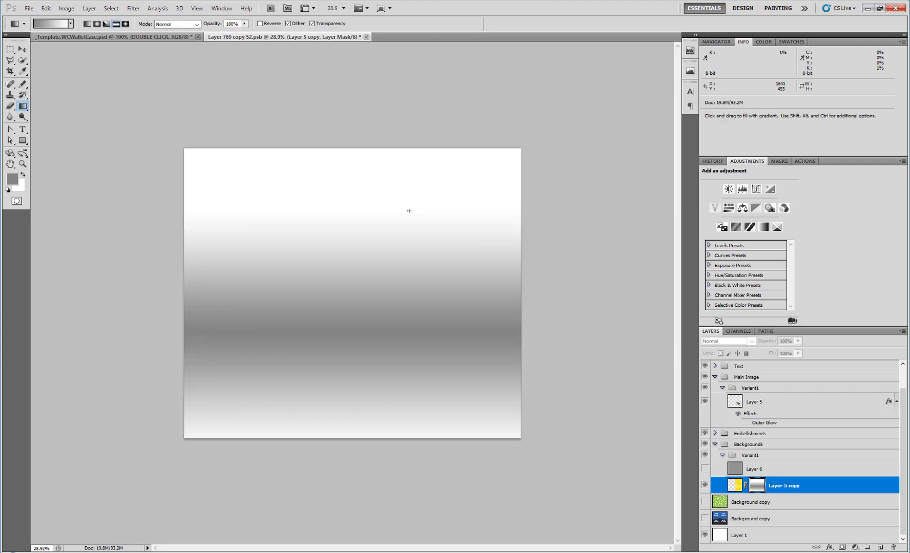
pyautogui.click(706, 470)
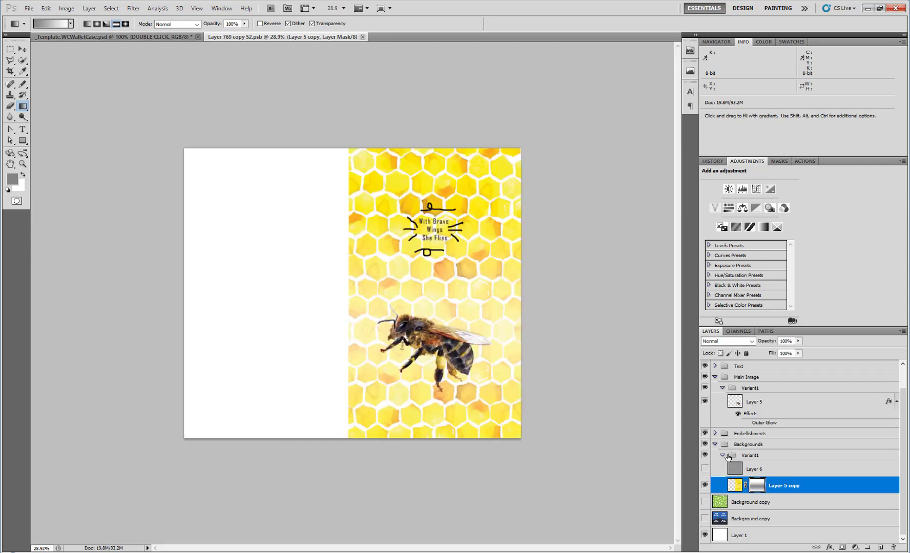
# Step: Collapse the Variant1 groups in Main Image and Backgrounds, save the artwork, and check it on the wallet case template
pyautogui.click(724, 456)
pyautogui.click(723, 414)
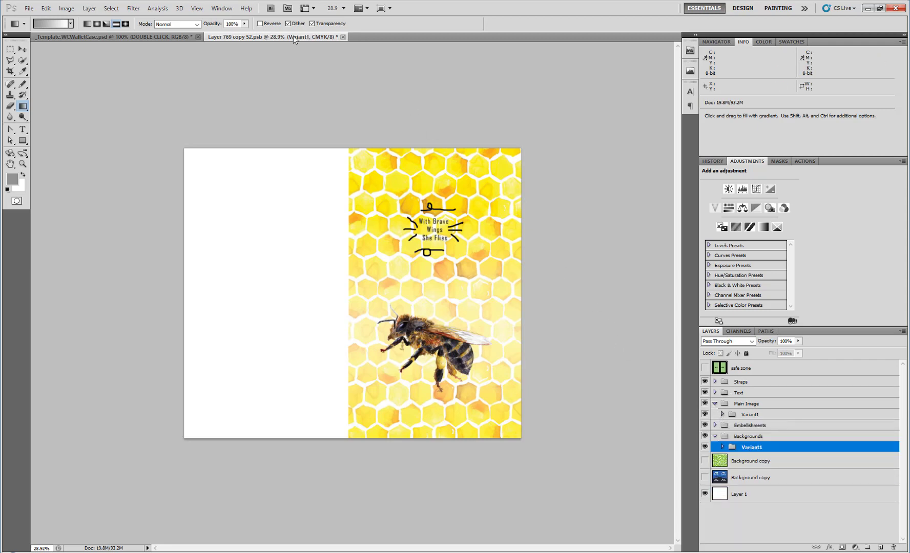
pyautogui.hotkey('ctrl', 's')
pyautogui.click(164, 37)
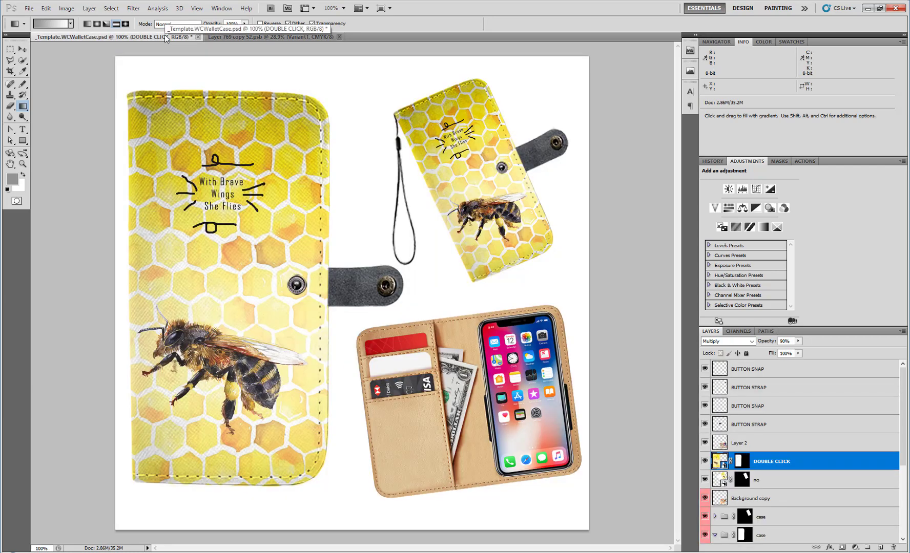
pyautogui.click(274, 37)
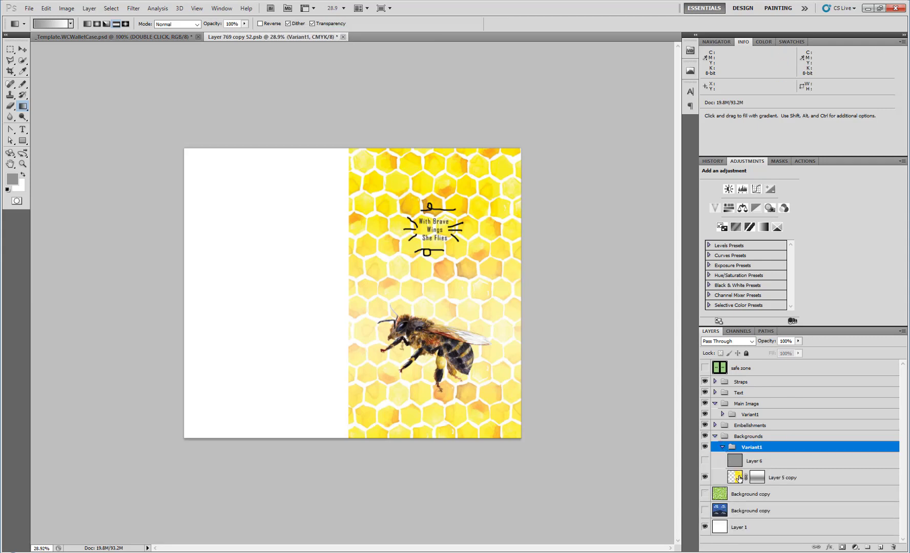
# Step: Delete the gradient layer mask from the honeycomb layer while keeping the layer itself
pyautogui.click(738, 478)
pyautogui.click(712, 464)
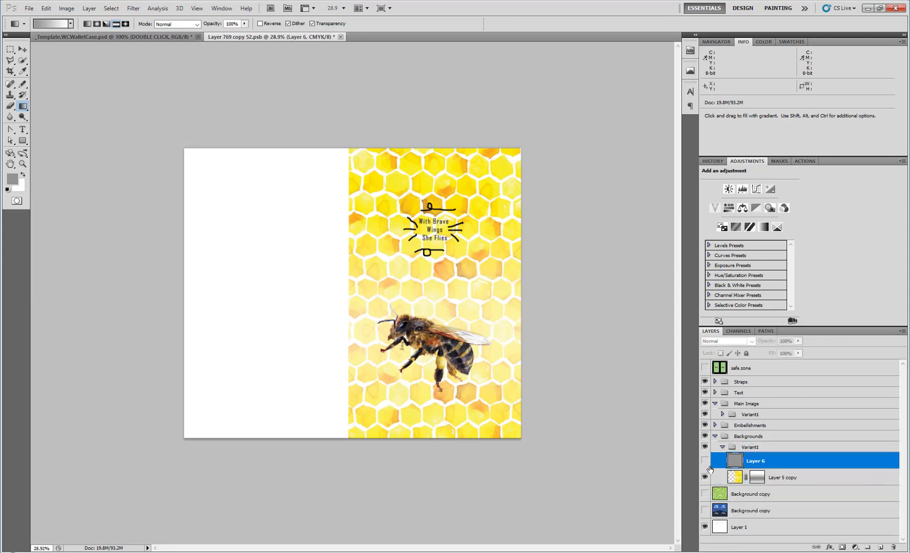
pyautogui.click(756, 478)
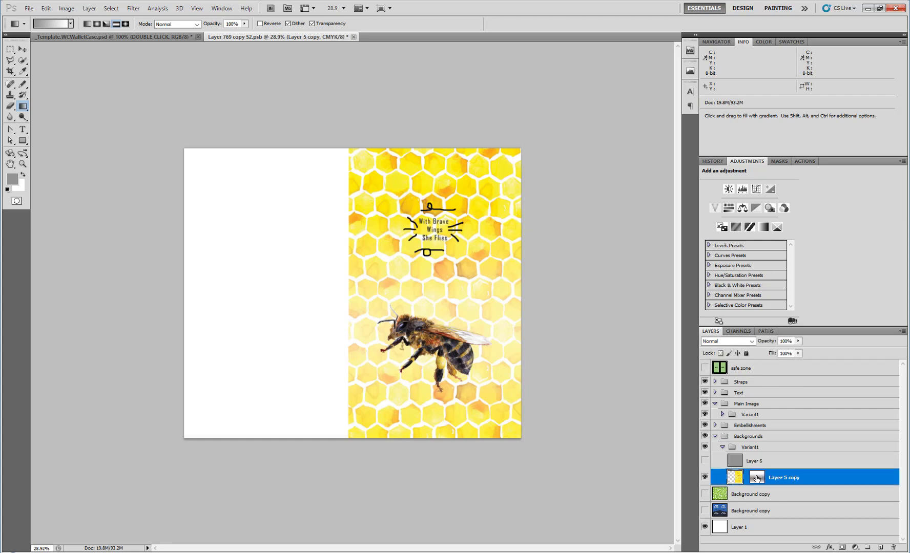
pyautogui.press('Delete')
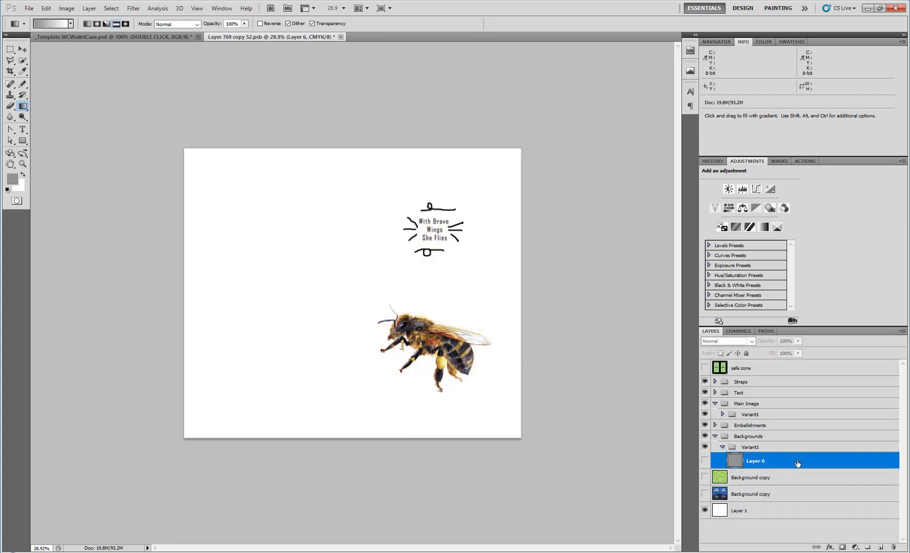
pyautogui.hotkey('ctrl', 'z')
pyautogui.rightClick(763, 478)
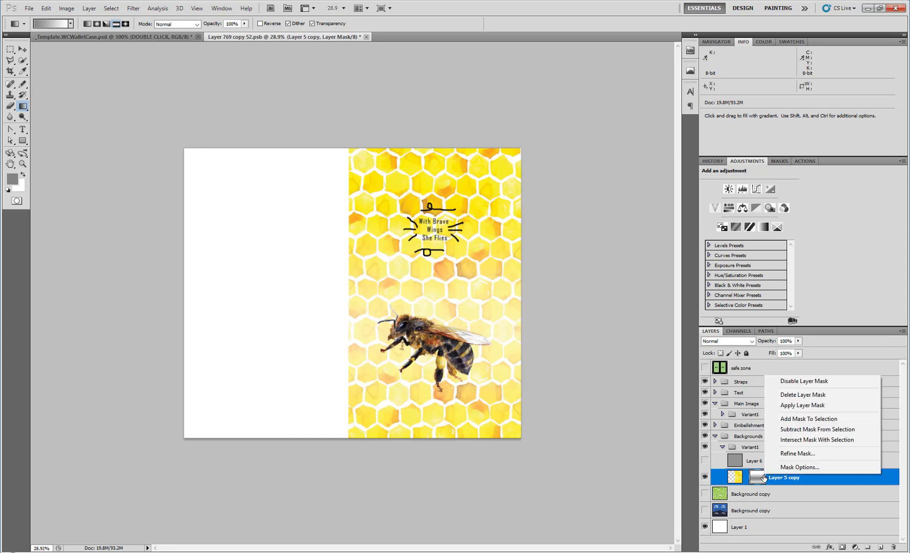
pyautogui.click(814, 397)
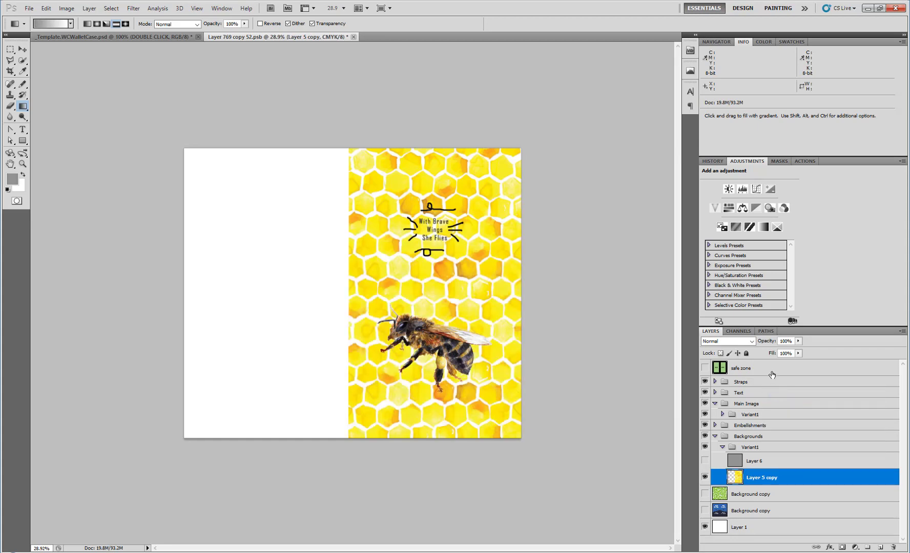
# Step: Reduce the honeycomb layer's opacity to 58% and move the grey Layer 6 beneath it with its visibility on
pyautogui.click(797, 341)
pyautogui.moveTo(802, 351); pyautogui.dragTo(779, 353)
pyautogui.moveTo(750, 461); pyautogui.dragTo(723, 463)
pyautogui.click(705, 478)
# Step: Set the opacity of both the grey Layer 6 and the honeycomb layer to 100%
pyautogui.click(798, 340)
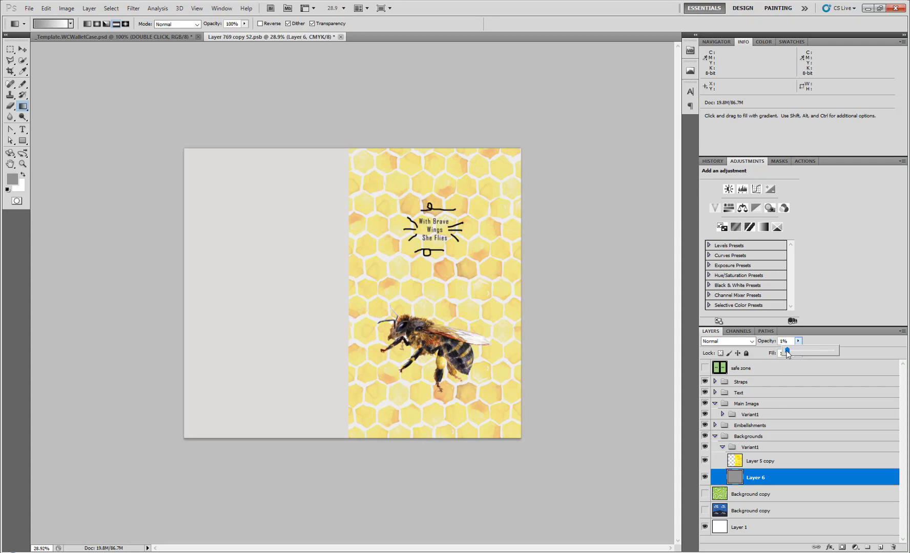
pyautogui.moveTo(786, 350); pyautogui.dragTo(863, 354)
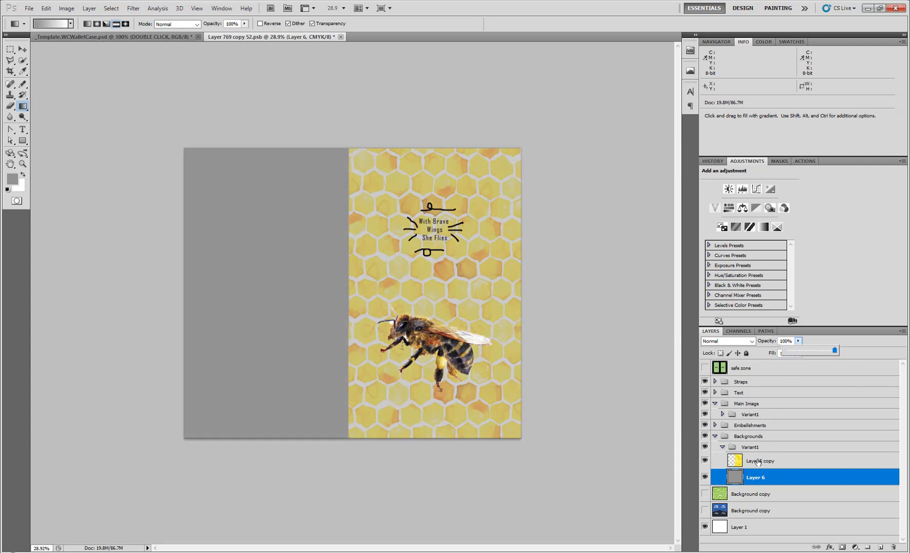
pyautogui.hotkey('alt', ']')
pyautogui.click(796, 353)
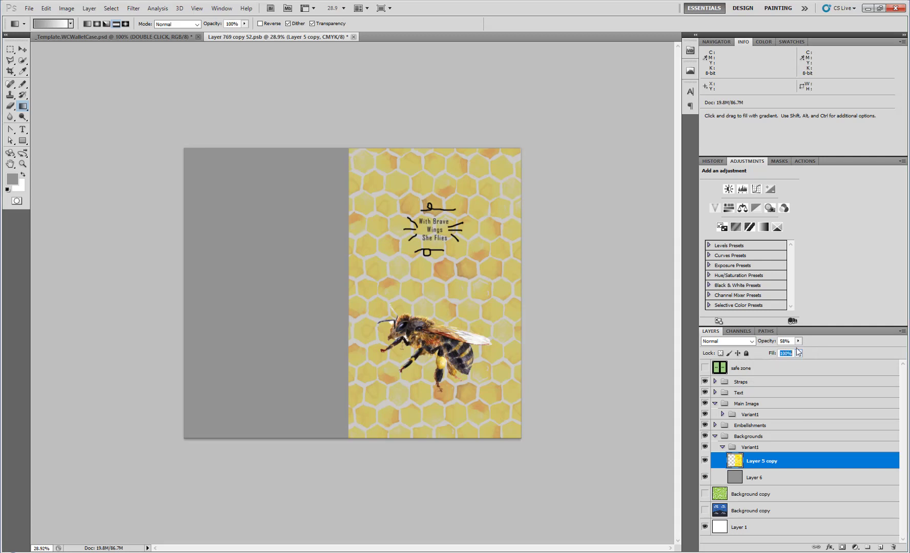
pyautogui.click(797, 341)
pyautogui.moveTo(800, 350)
pyautogui.mouseDown()
pyautogui.moveTo(822, 349)
pyautogui.moveTo(800, 353)
pyautogui.mouseUp()
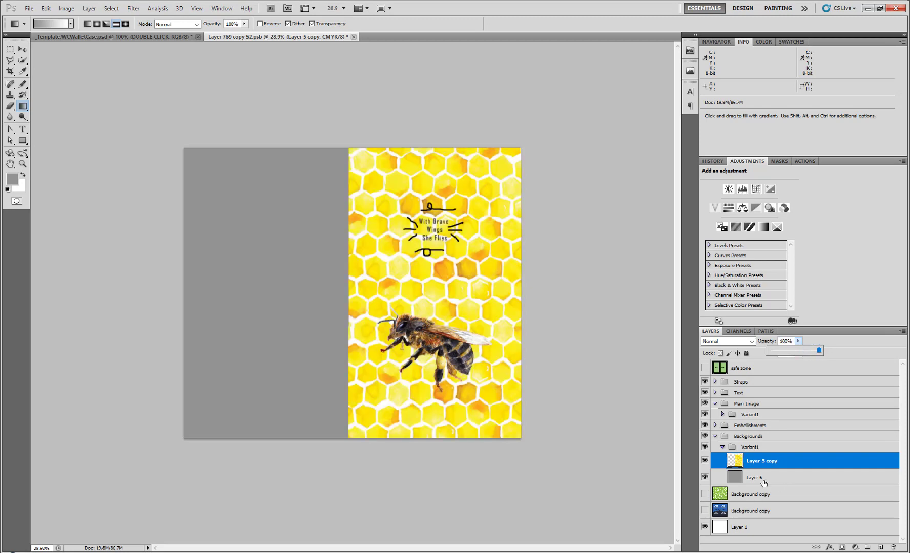
# Step: Delete the grey Layer 6 from the Backgrounds group's Variant1 subgroup and check the wallet case template
pyautogui.click(768, 479)
pyautogui.press('Delete')
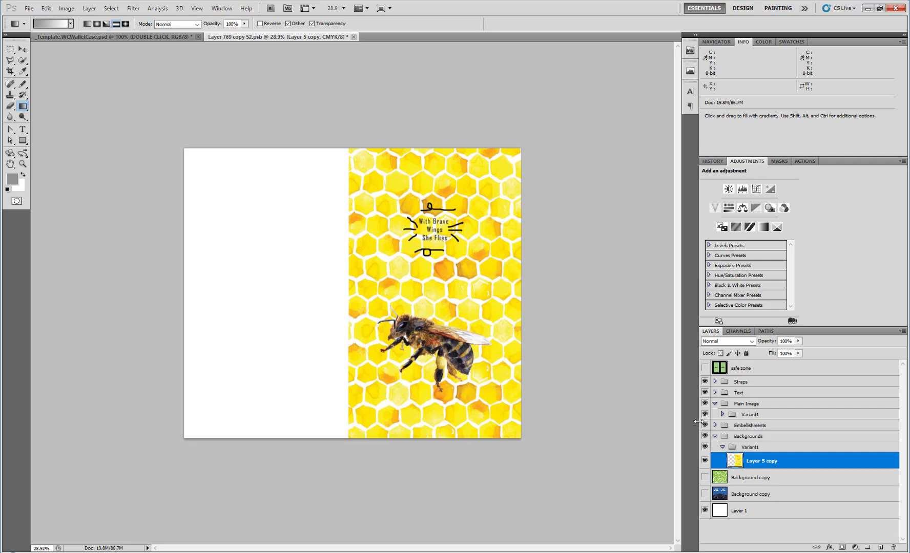
pyautogui.click(723, 448)
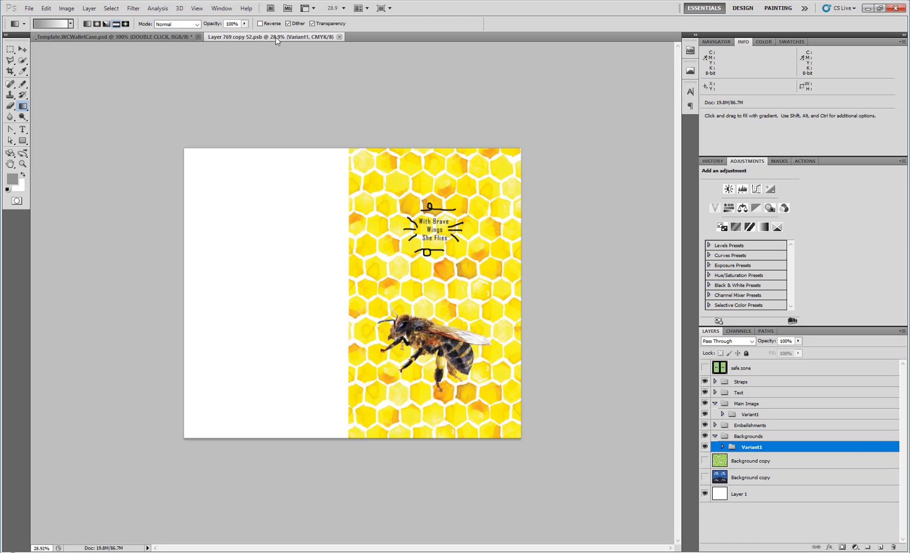
pyautogui.click(134, 38)
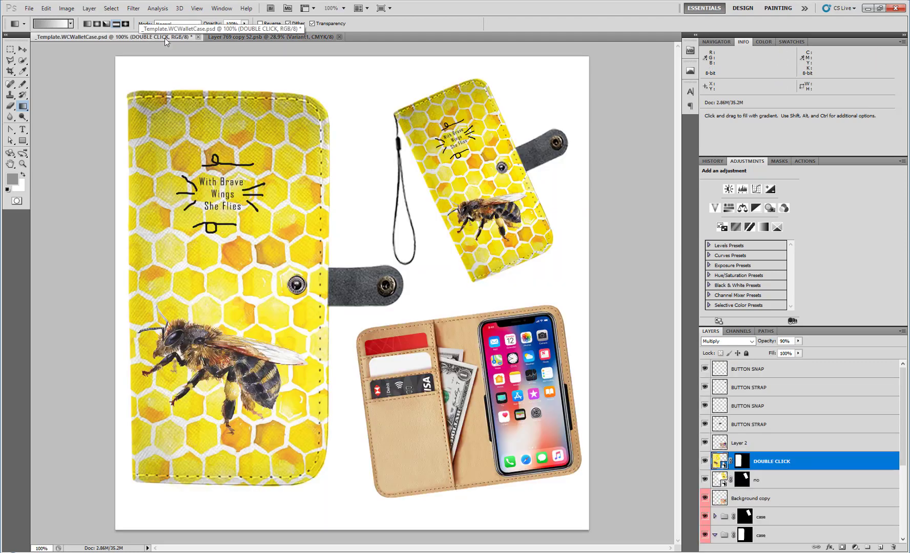
pyautogui.click(261, 38)
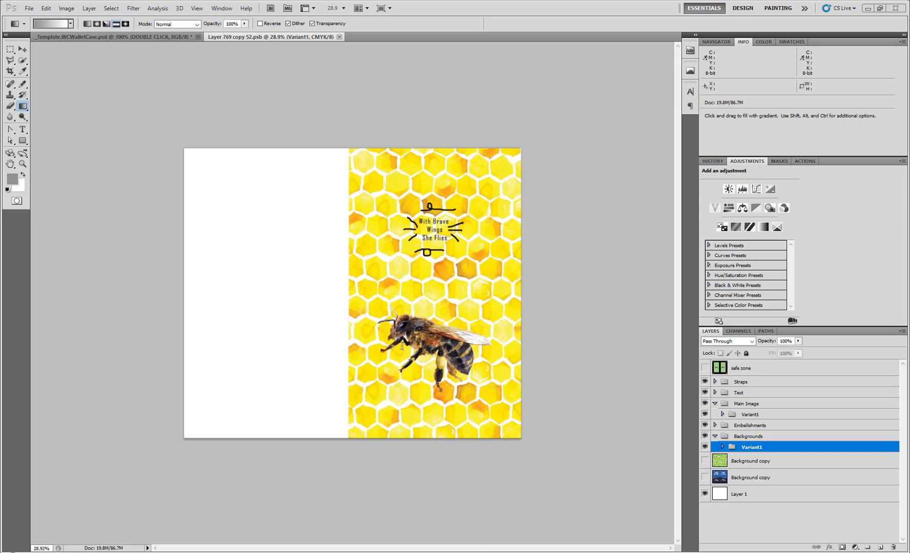
# Step: Switch to the browser, open depositphotos.com/116960992/stock-photo-flying-bee-isolated-on-white.html, and copy the enlarged flying bee image
pyautogui.hotkey('alt', 'Tab')
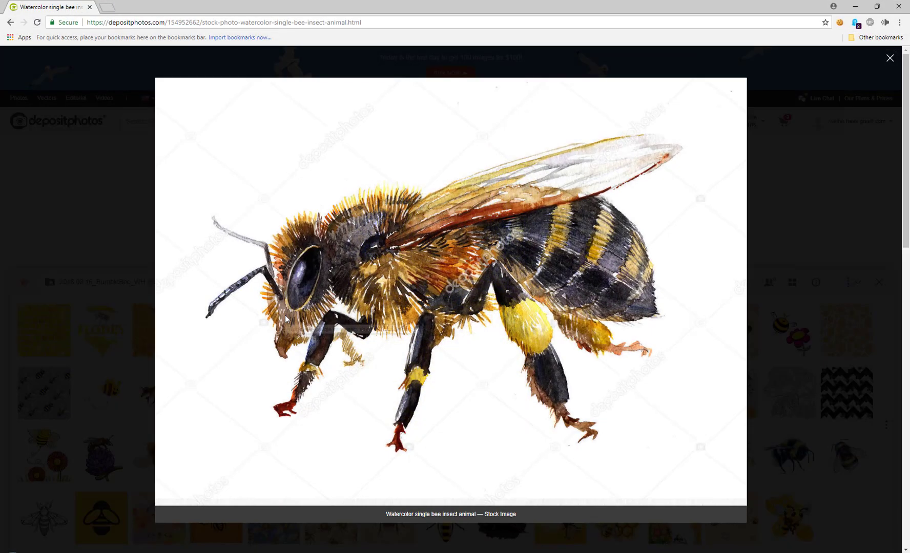
pyautogui.hotkey('ctrl', 'l')
pyautogui.write('https://depositphotos.com/116960992/stock-photo-flying-bee-isolated-on-white.html')
pyautogui.press('Return')
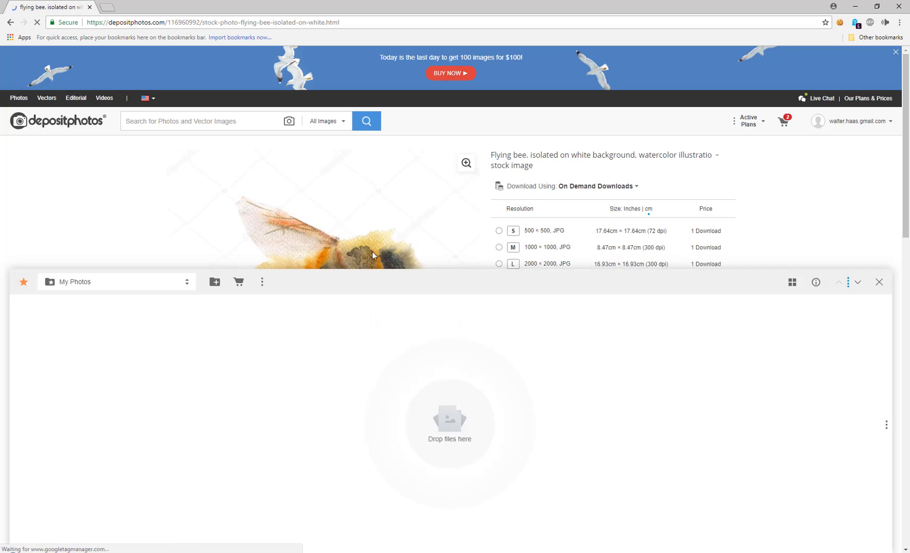
pyautogui.click(372, 252)
pyautogui.rightClick(472, 254)
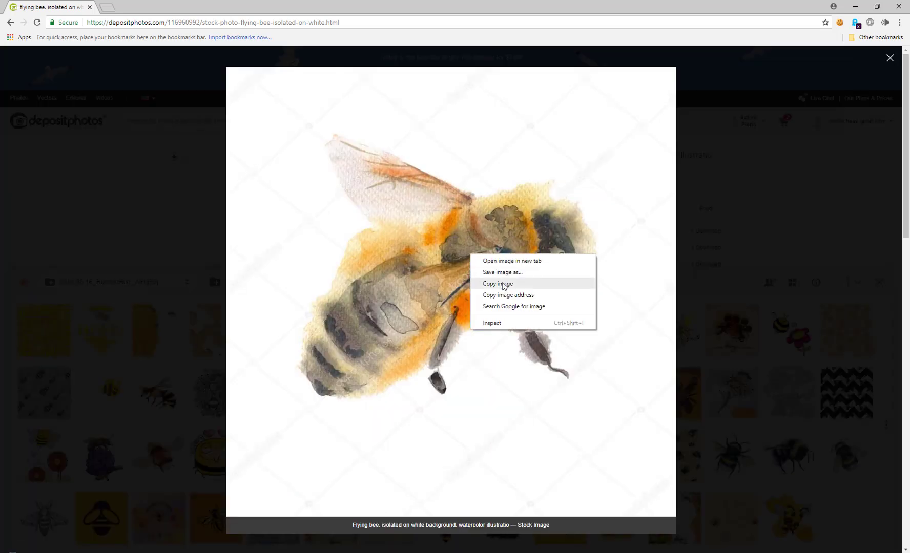
pyautogui.click(494, 283)
pyautogui.click(860, 9)
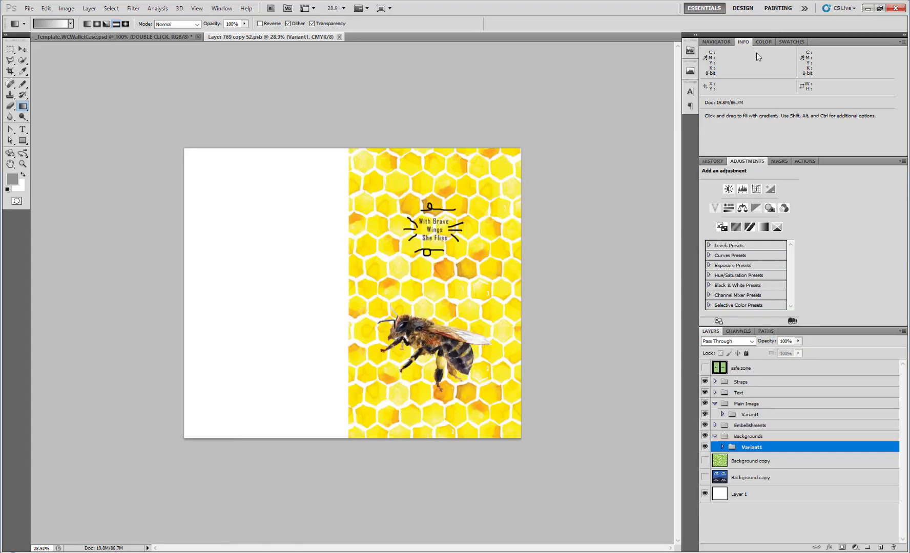
# Step: Create a new group inside Main Image, below Variant1, and name it Variant2
pyautogui.click(746, 406)
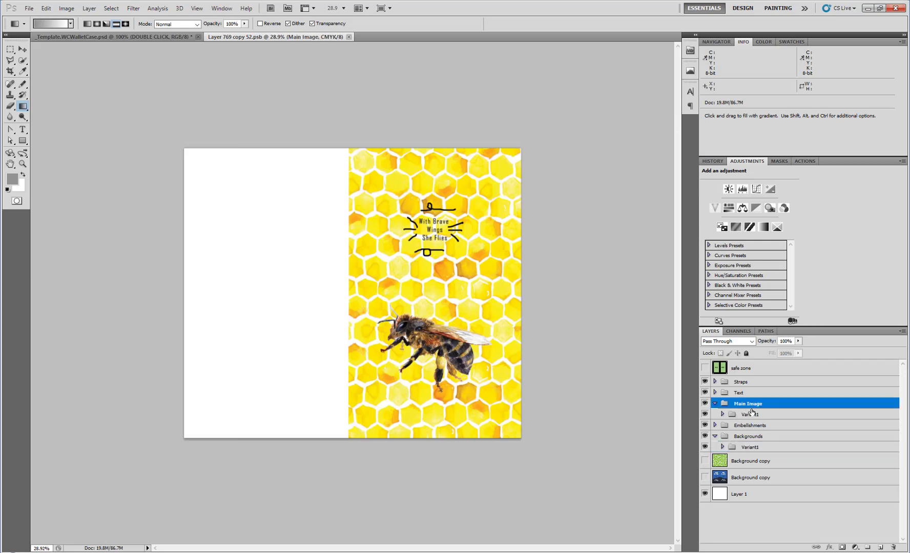
pyautogui.click(867, 547)
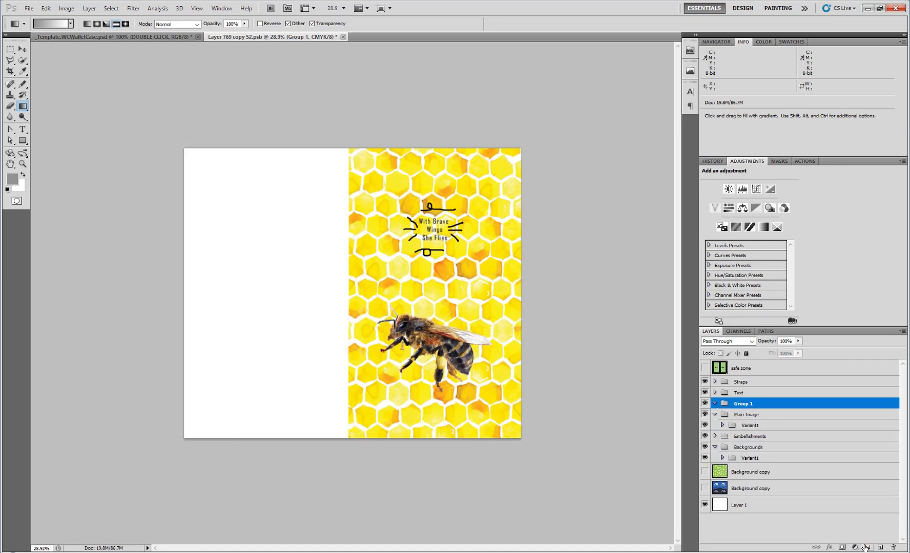
pyautogui.moveTo(753, 407); pyautogui.dragTo(760, 428)
pyautogui.doubleClick(761, 428)
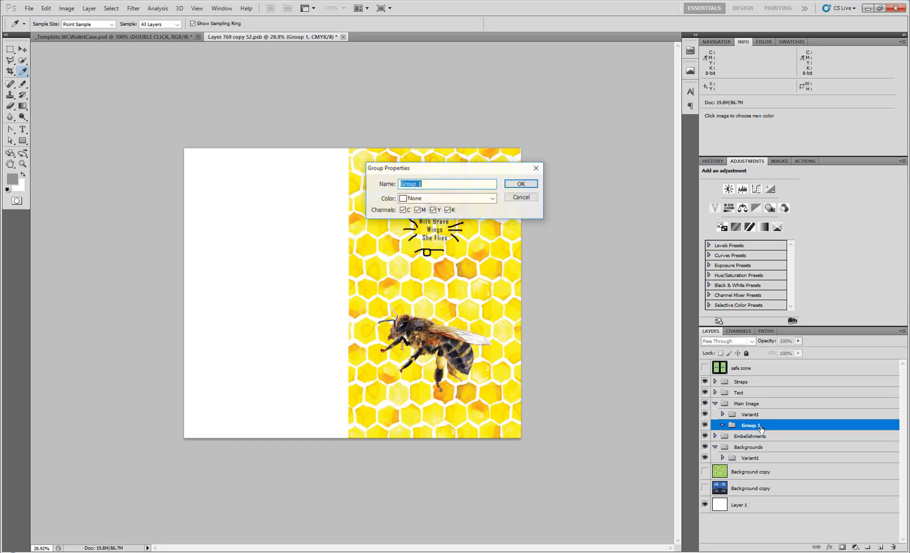
pyautogui.write('Variant')
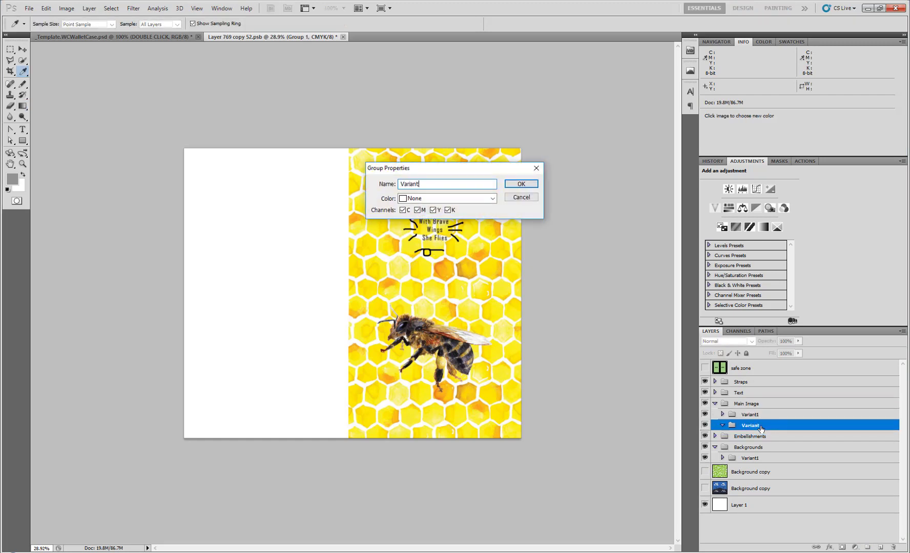
pyautogui.write('2')
pyautogui.press('Return')
# Step: Paste the copied bee into Variant2 and select its white background using the Magic Wand with Contiguous enabled and tolerance 50
pyautogui.press('g')
pyautogui.hotkey('ctrl', 'v')
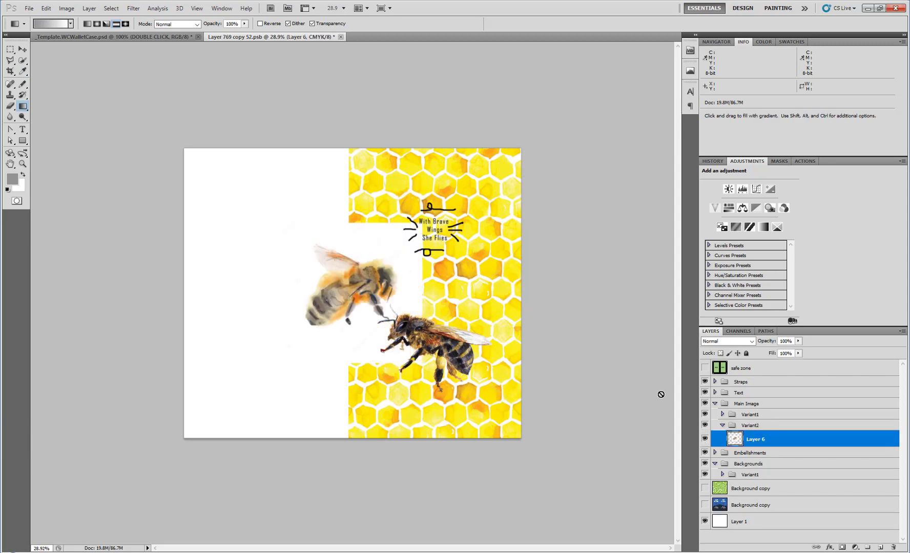
pyautogui.scroll(3, 352, 287)
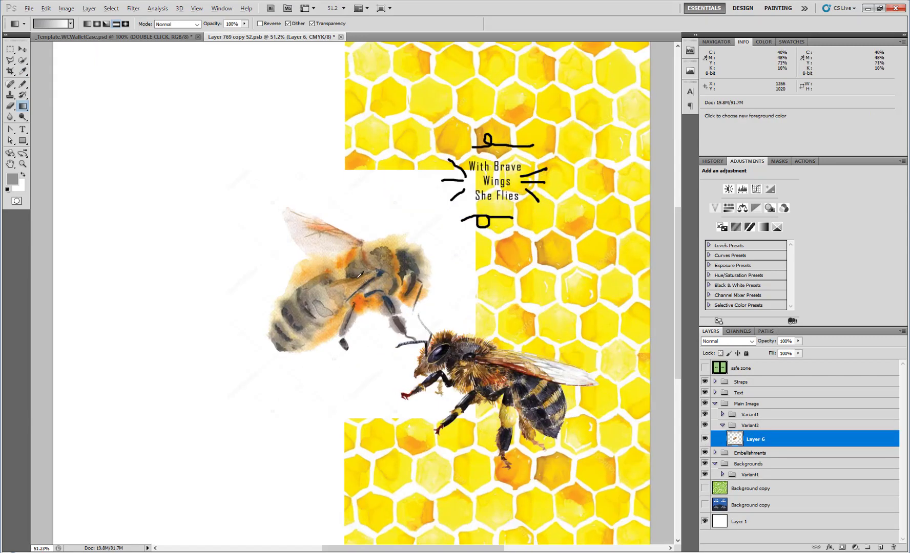
pyautogui.click(22, 60)
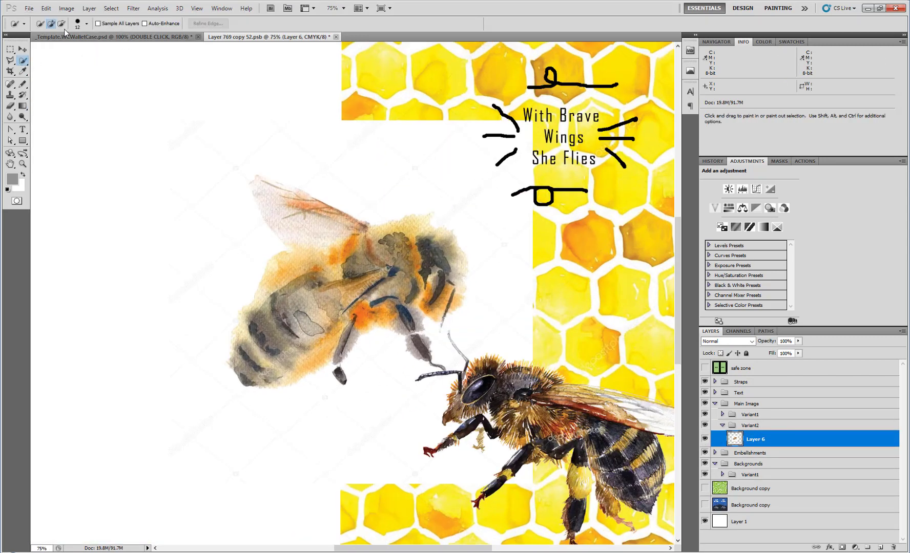
pyautogui.rightClick(24, 61)
pyautogui.click(56, 69)
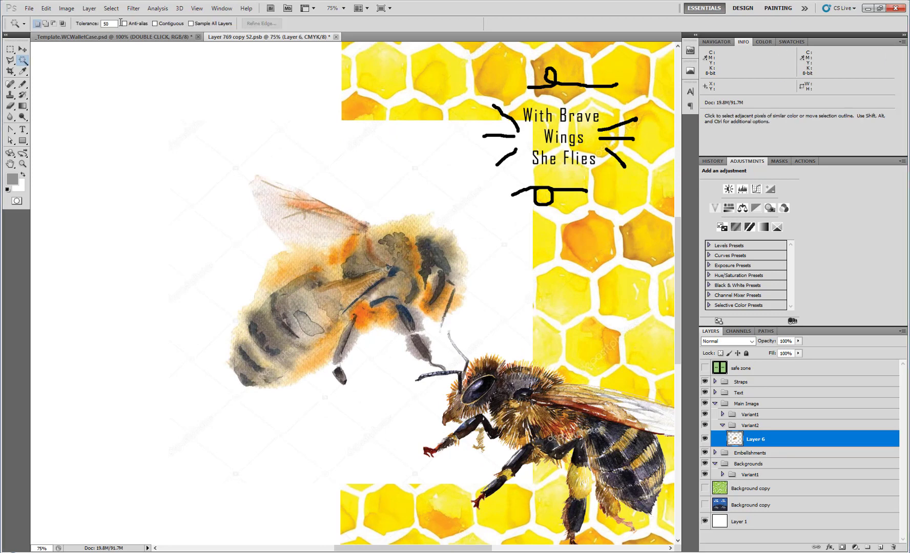
pyautogui.click(155, 24)
pyautogui.click(471, 227)
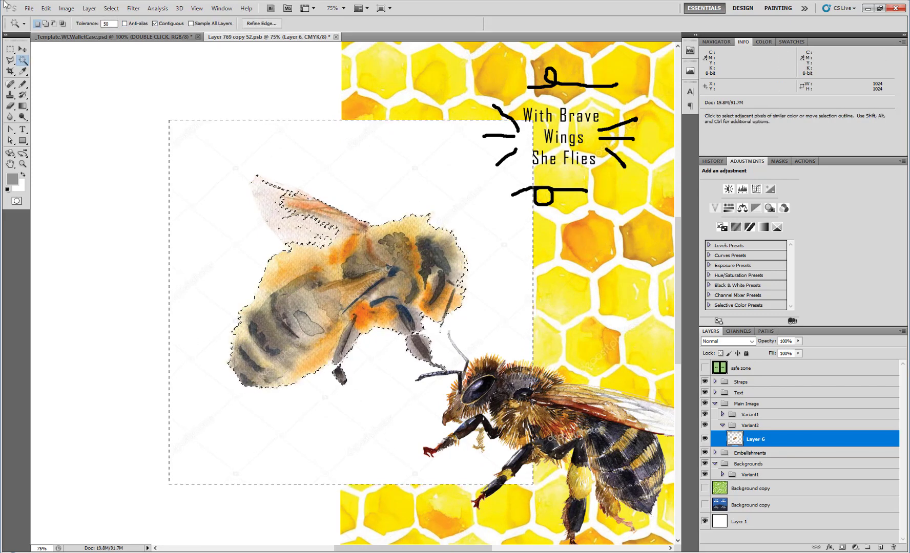
# Step: Subtract the bee's wing from the selection with the Quick Selection tool, delete the white background and deselect
pyautogui.rightClick(23, 60)
pyautogui.click(55, 61)
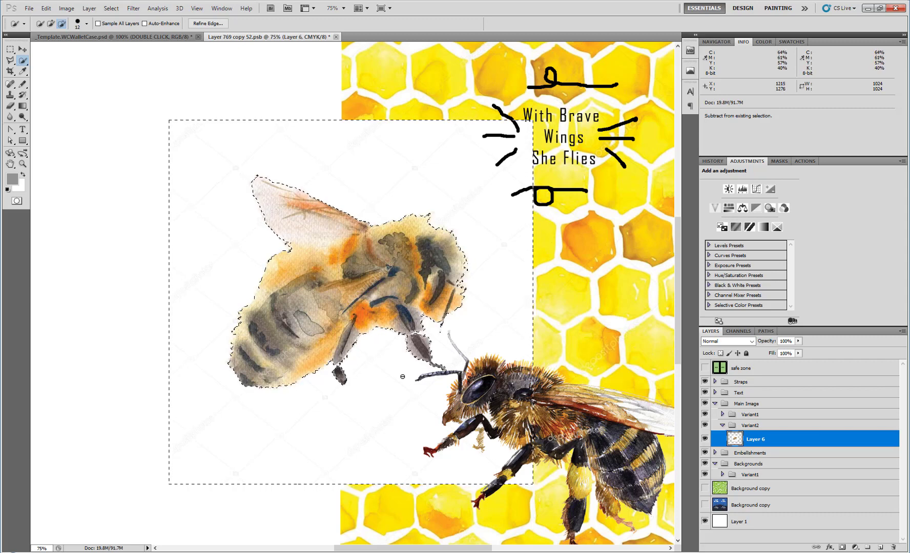
pyautogui.keyDown('alt'); pyautogui.click(459, 268); pyautogui.keyUp('alt')
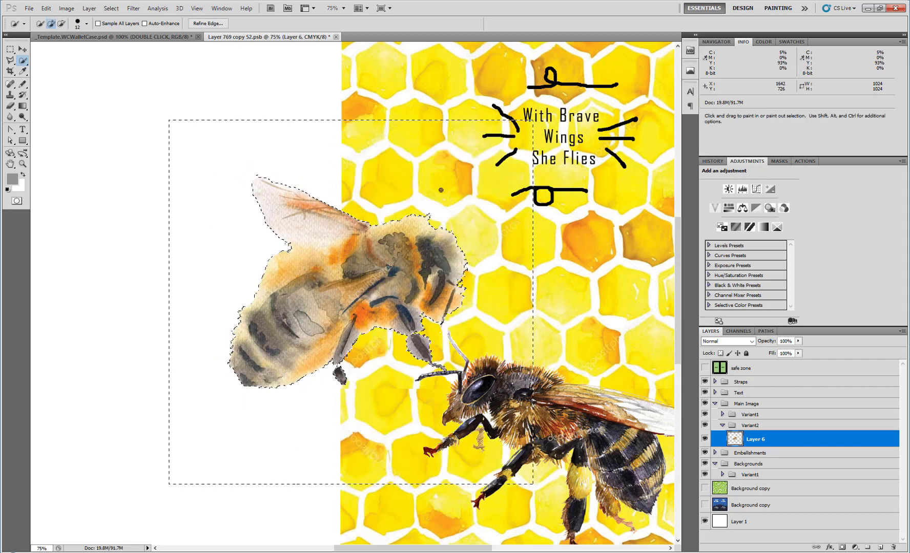
pyautogui.click(10, 49)
pyautogui.click(107, 86)
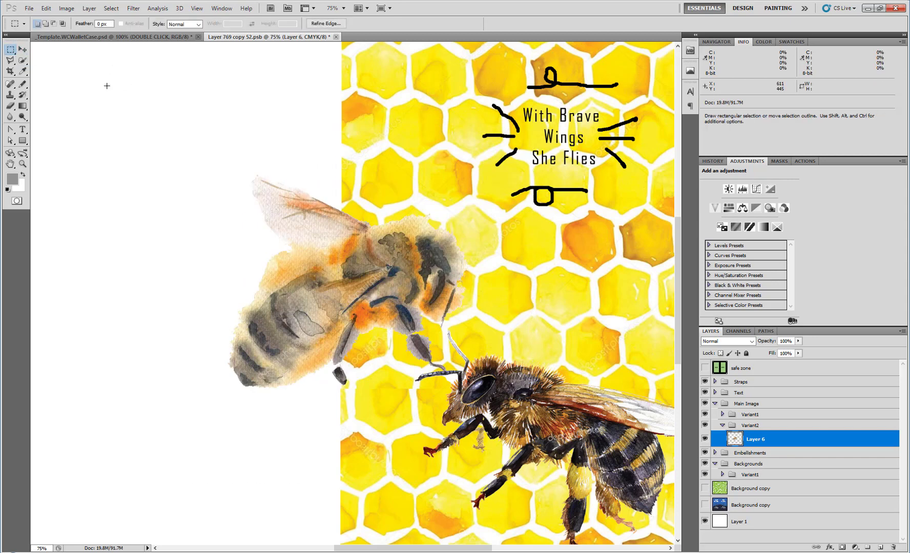
# Step: Hide the Main Image group's Variant1 and position the new bee on the lower part of the honeycomb cover
pyautogui.click(22, 50)
pyautogui.moveTo(350, 250); pyautogui.dragTo(589, 348)
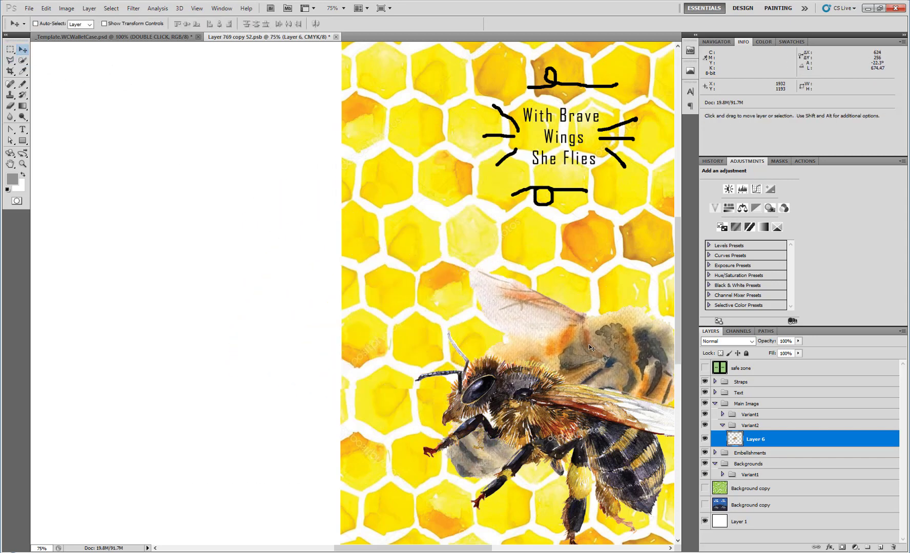
pyautogui.hotkey('ctrl', '0')
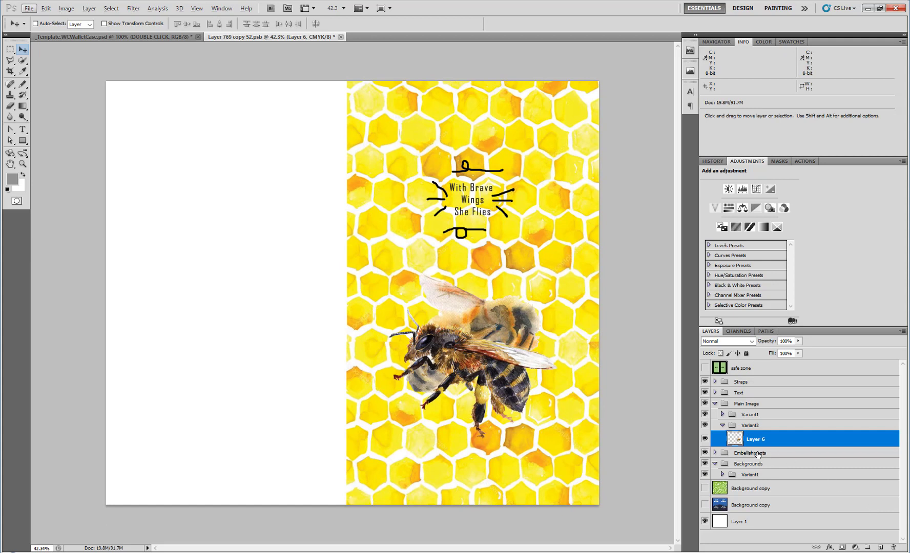
pyautogui.click(704, 414)
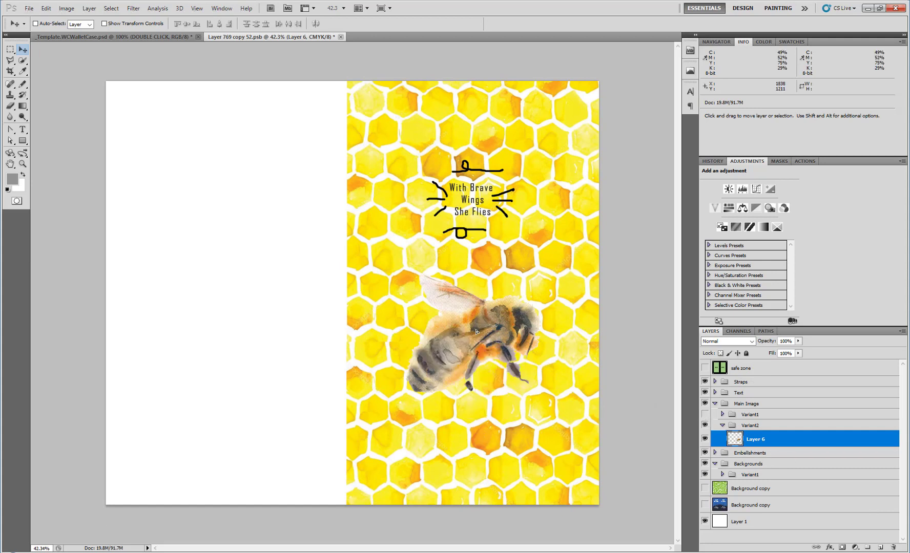
pyautogui.moveTo(477, 321); pyautogui.dragTo(486, 351)
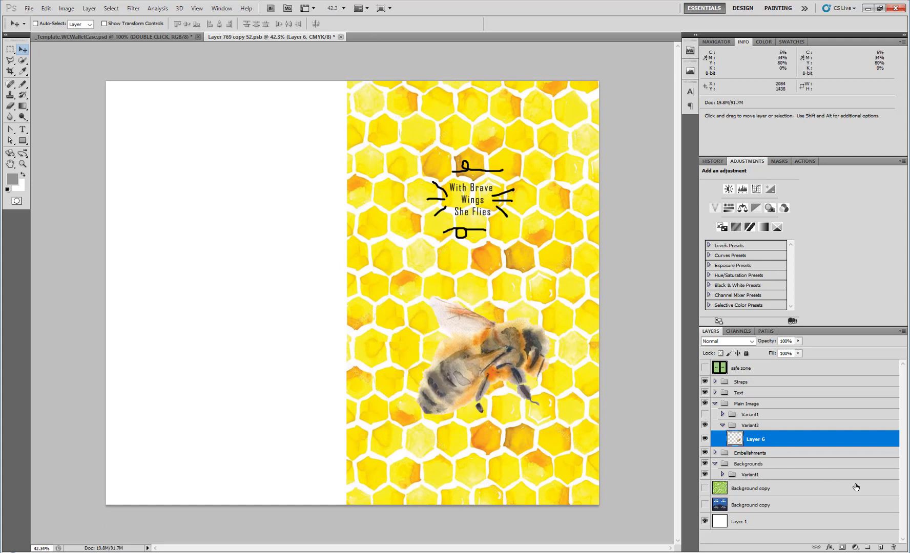
pyautogui.doubleClick(811, 439)
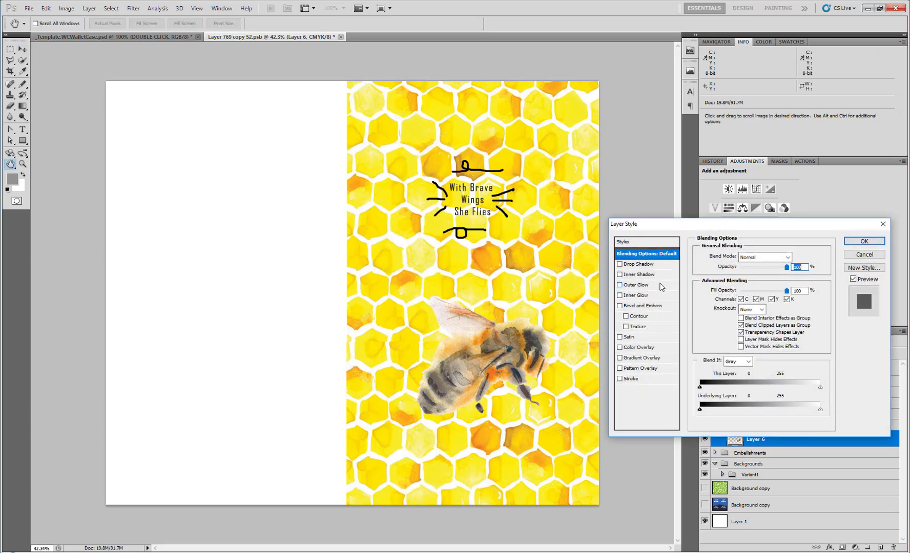
pyautogui.click(653, 286)
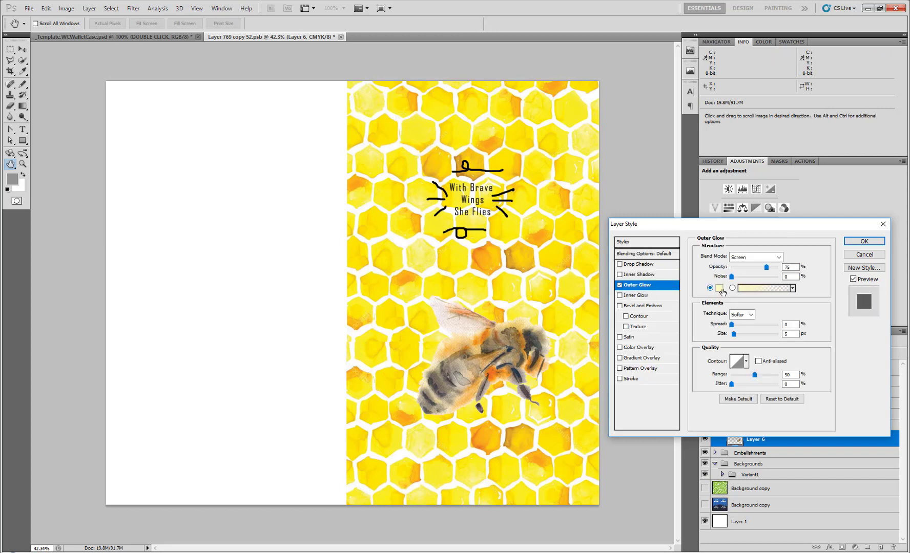
pyautogui.moveTo(734, 333)
pyautogui.mouseDown()
pyautogui.moveTo(773, 335)
pyautogui.moveTo(746, 328)
pyautogui.mouseUp()
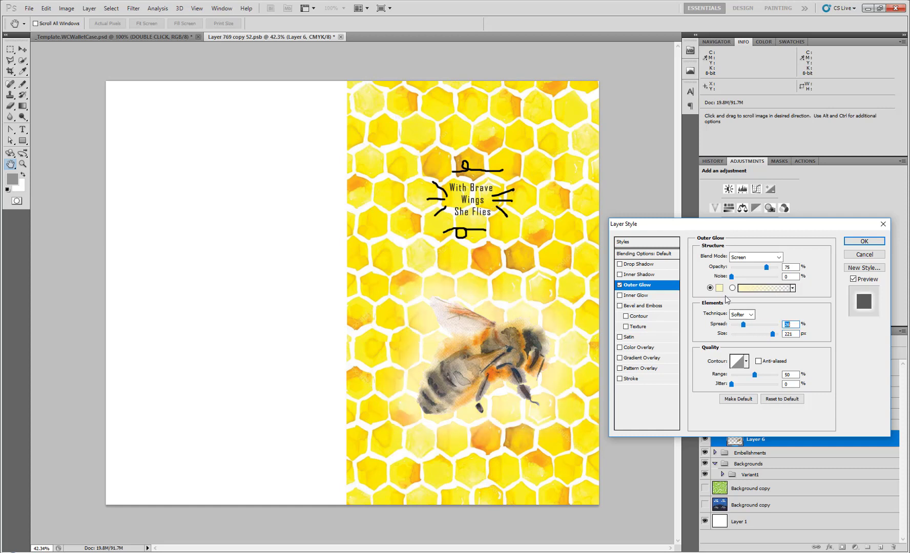
pyautogui.click(756, 258)
pyautogui.click(742, 265)
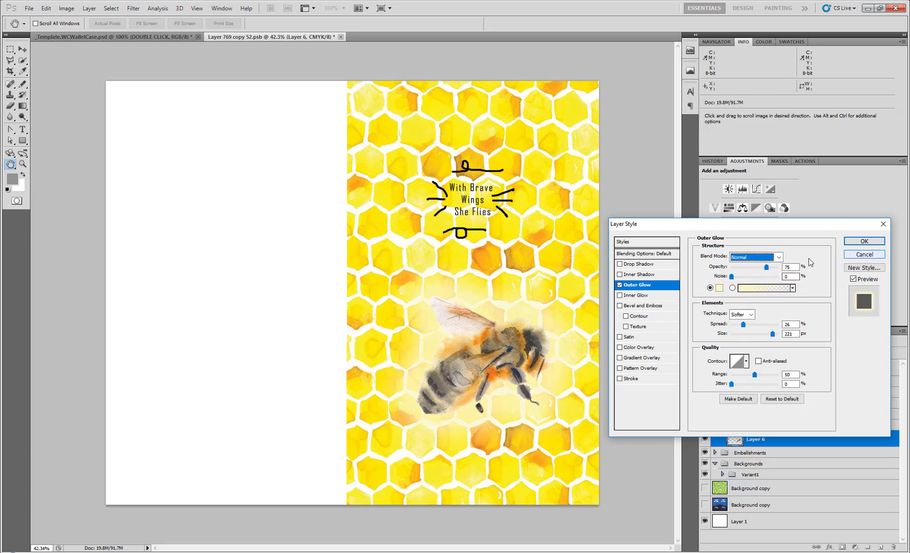
pyautogui.click(883, 224)
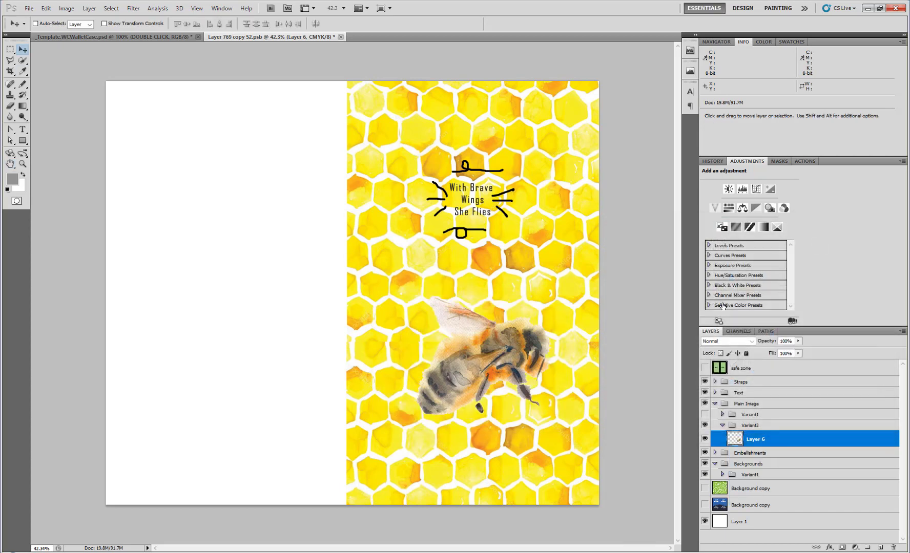
# Step: Apply an Outer Glow to the new bee with Normal blend mode, 34% spread and 191 px size, and check the wallet case template
pyautogui.doubleClick(764, 440)
pyautogui.click(637, 285)
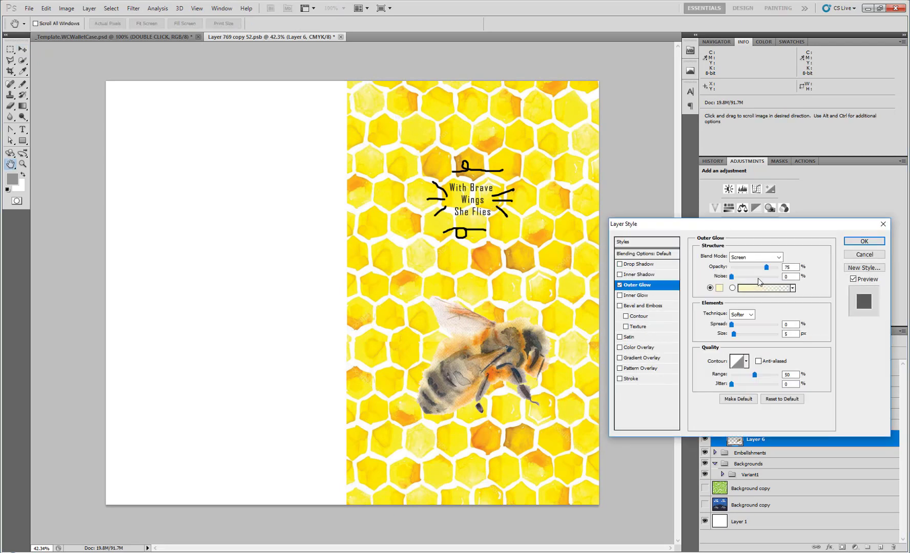
pyautogui.moveTo(733, 334); pyautogui.dragTo(767, 335)
pyautogui.click(746, 324)
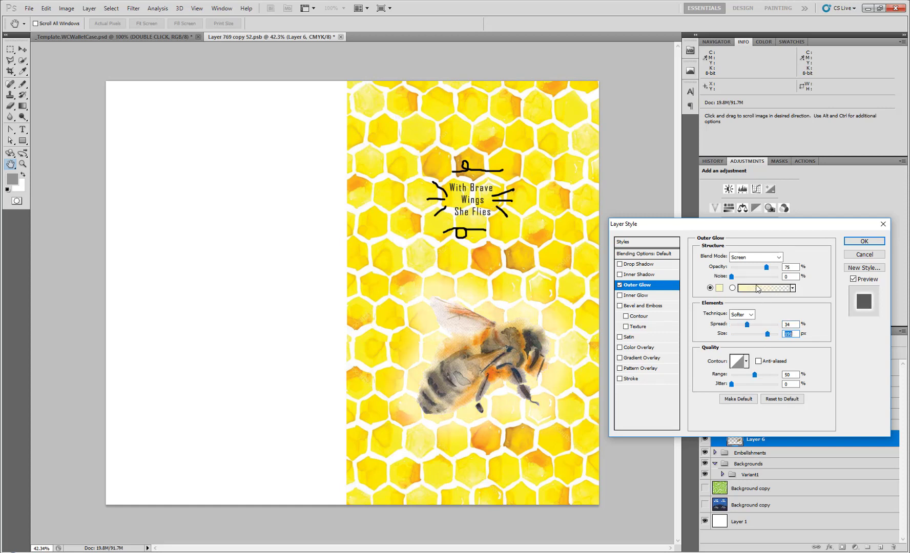
pyautogui.click(778, 257)
pyautogui.click(764, 266)
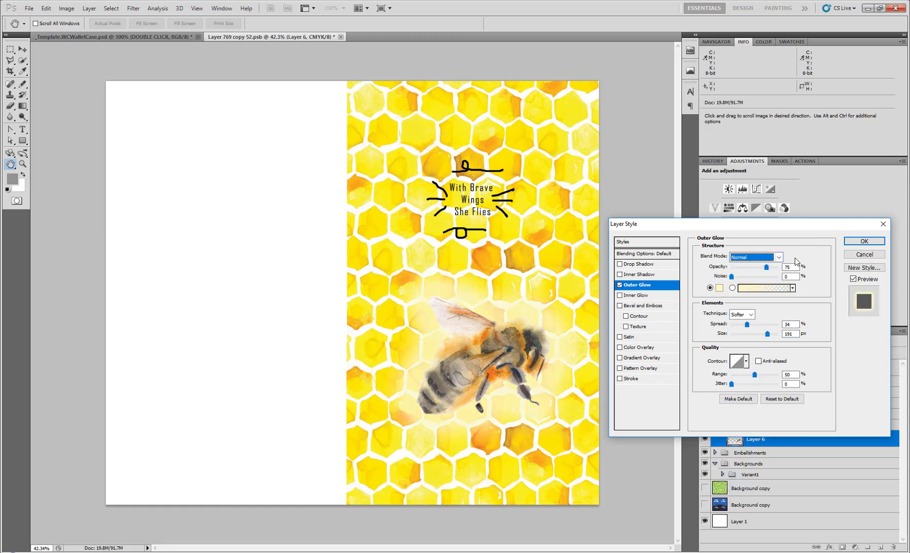
pyautogui.click(854, 241)
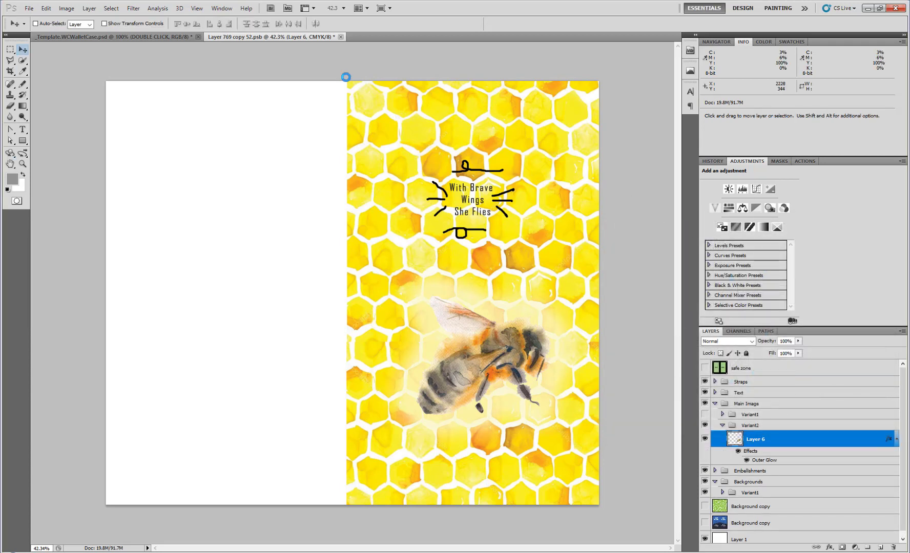
pyautogui.click(120, 35)
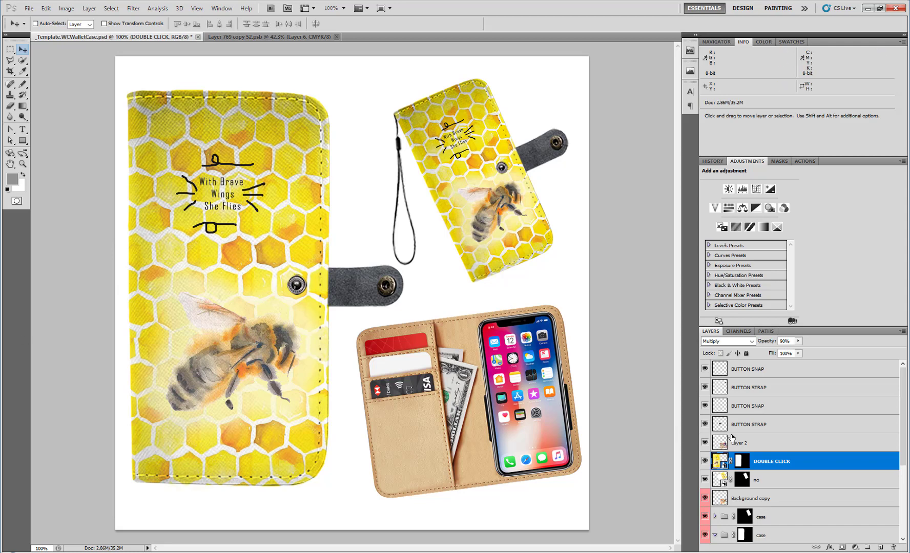
pyautogui.click(246, 37)
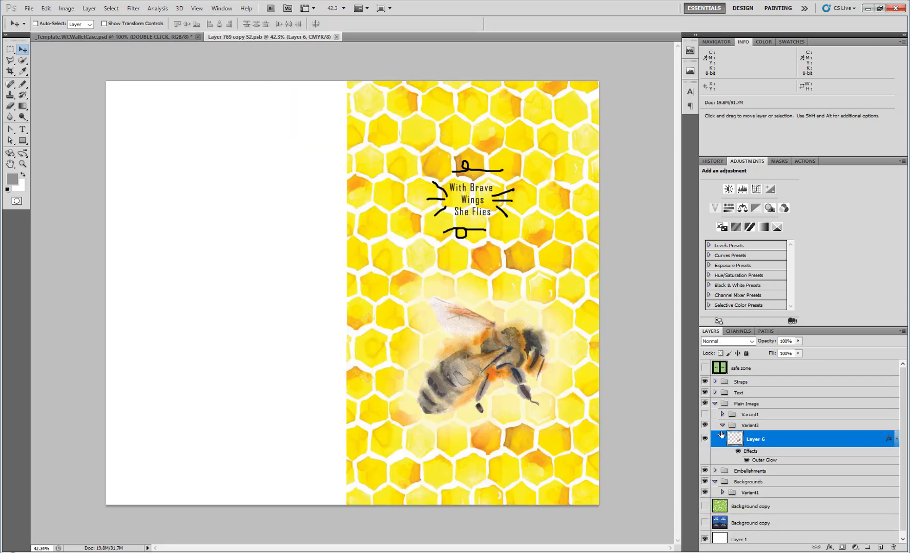
# Step: Hide the Main Image group's Variant2, show Variant1 and turn on the Outer Glow of its bee layer
pyautogui.click(722, 426)
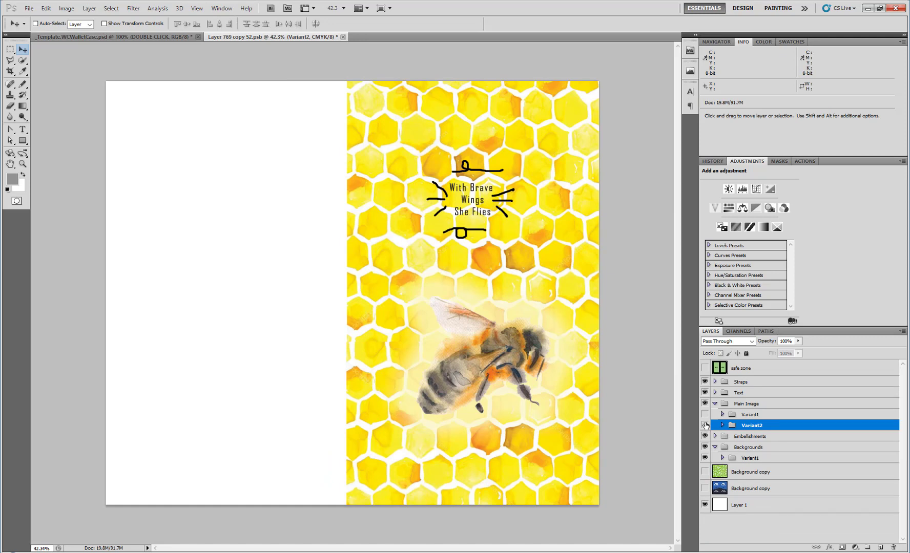
pyautogui.click(705, 425)
pyautogui.click(706, 414)
pyautogui.click(705, 414)
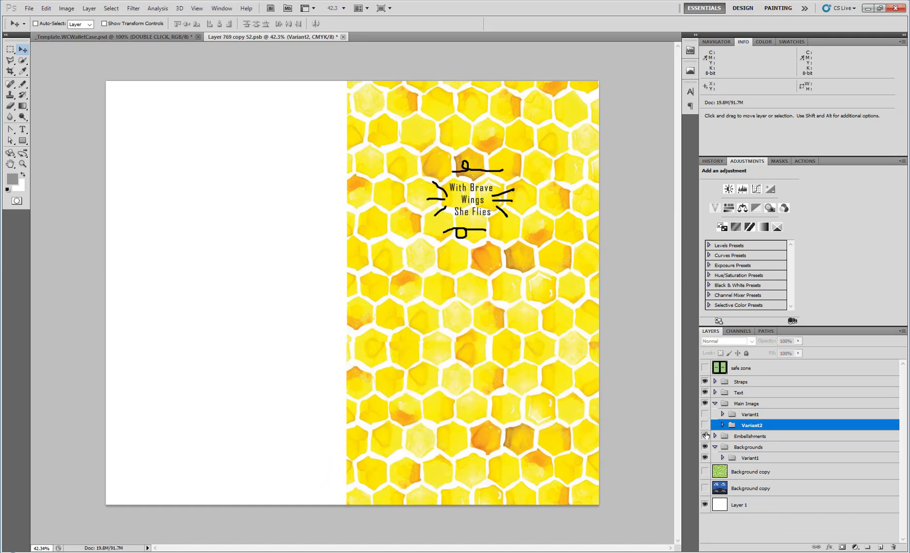
pyautogui.click(704, 414)
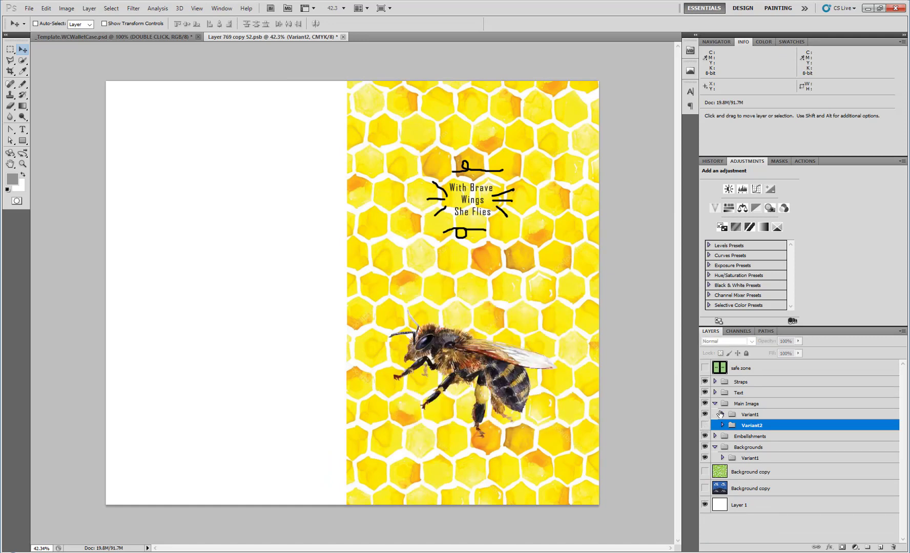
pyautogui.click(721, 415)
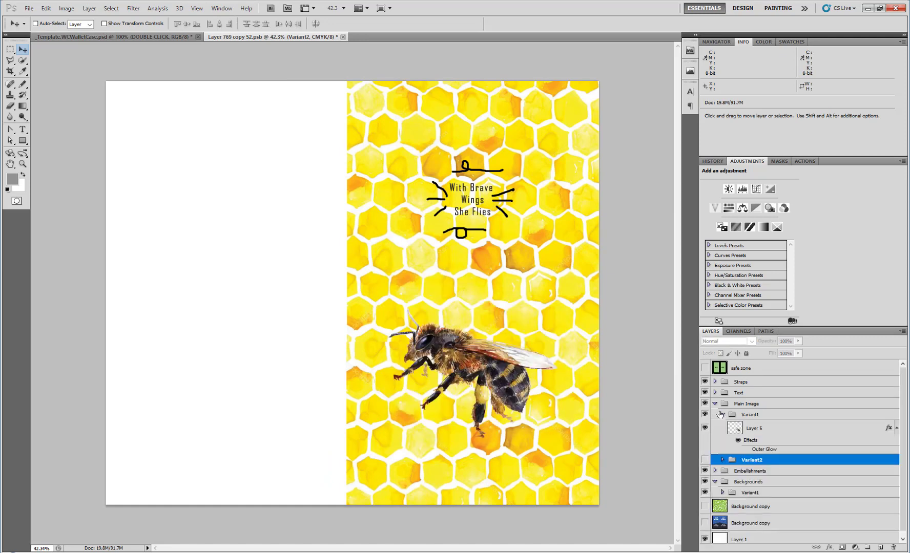
pyautogui.click(748, 451)
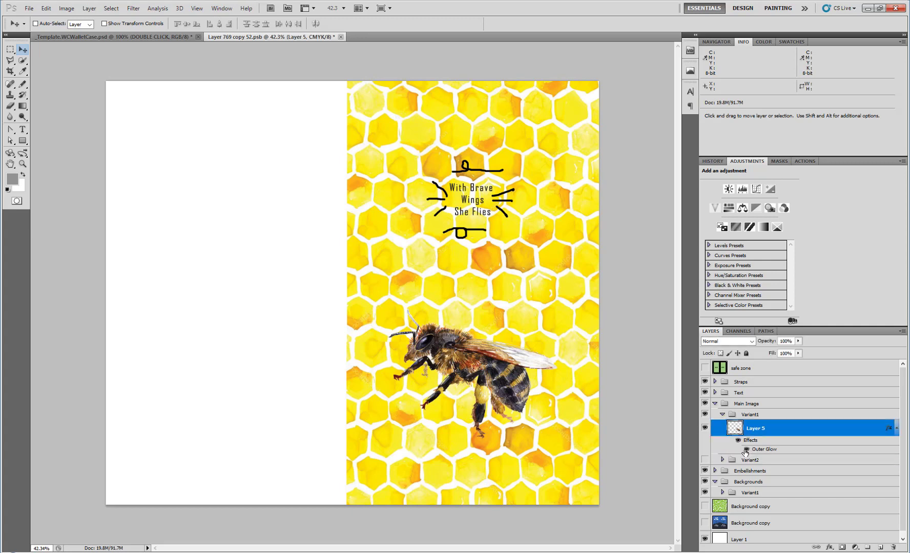
pyautogui.click(722, 415)
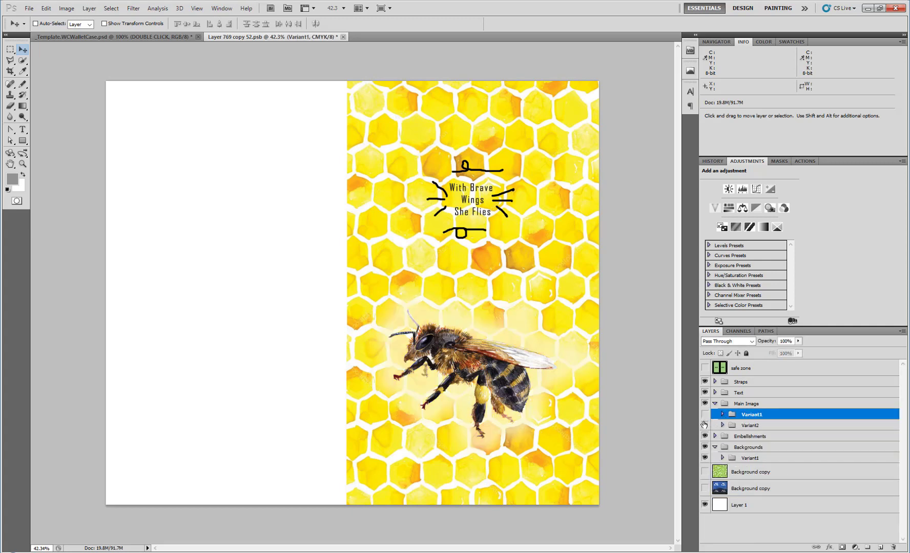
# Step: Toggle the Main Image variants to compare the bees, leaving Variant1 hidden and Variant2 shown
pyautogui.click(705, 415)
pyautogui.click(705, 415)
pyautogui.click(705, 415)
pyautogui.click(704, 414)
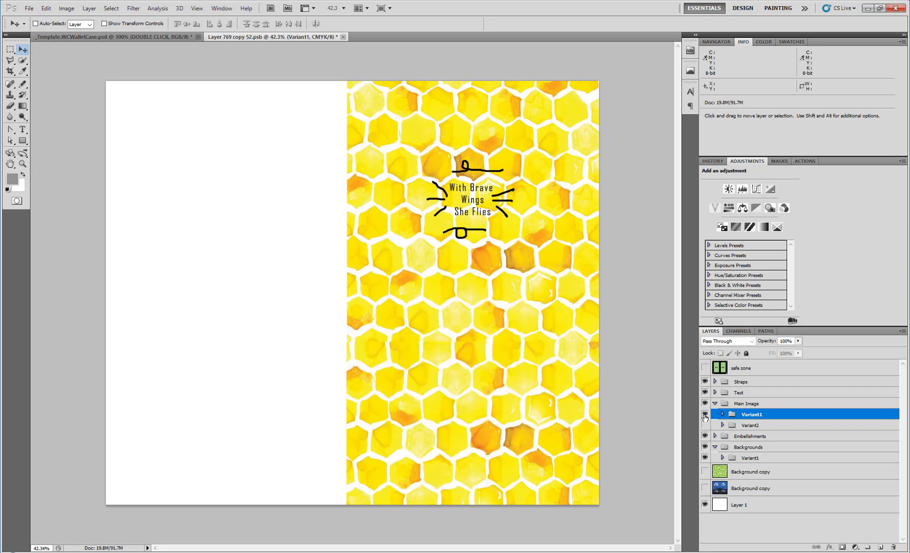
pyautogui.click(705, 415)
pyautogui.click(705, 425)
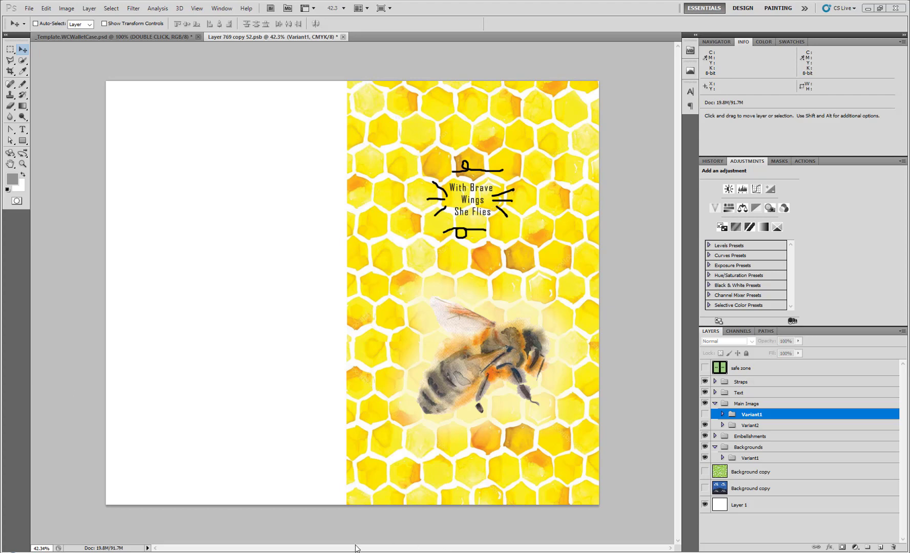
pyautogui.hotkey('alt', 'Tab')
pyautogui.click(360, 177)
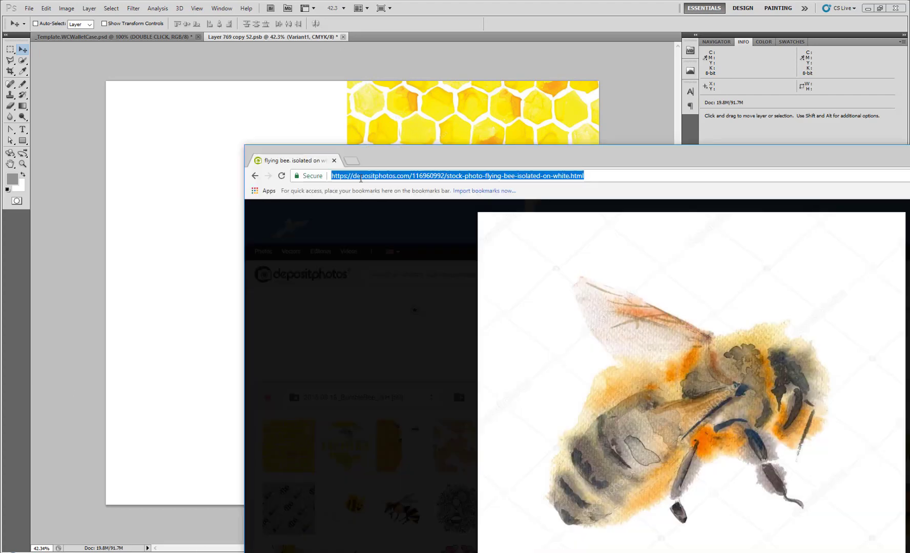
pyautogui.write('https://depositphotos.com/71515619/stock-photo-honey-honeycomb-sweet-bee.html')
pyautogui.press('Return')
pyautogui.press('super+Up')
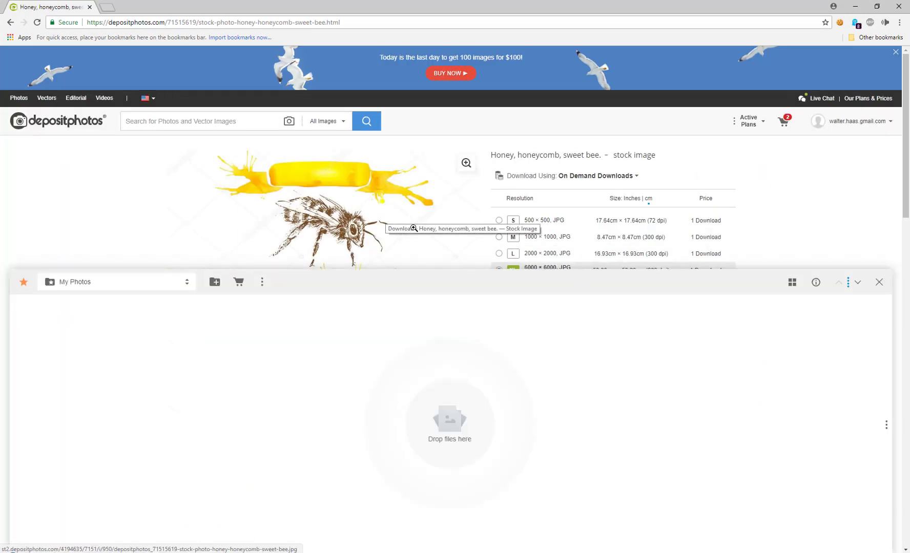
# Step: Enlarge the honey and honeycomb stock image preview, copy the image and return to the Photoshop artwork
pyautogui.scroll(-4, 414, 227)
pyautogui.click(337, 145)
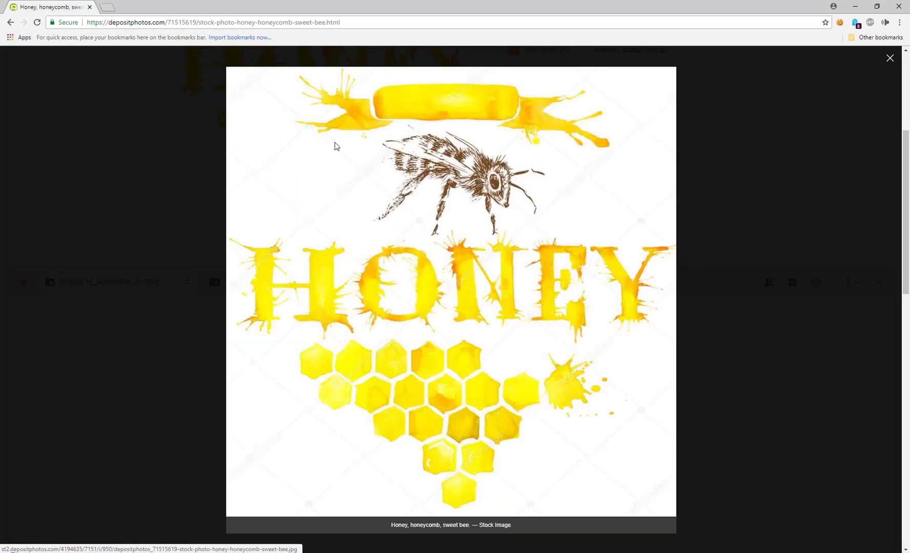
pyautogui.rightClick(445, 352)
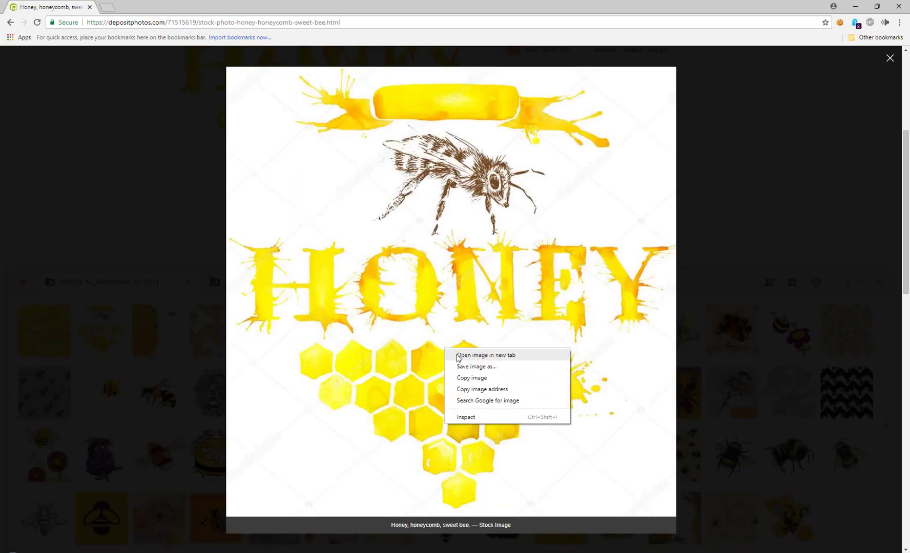
pyautogui.click(481, 378)
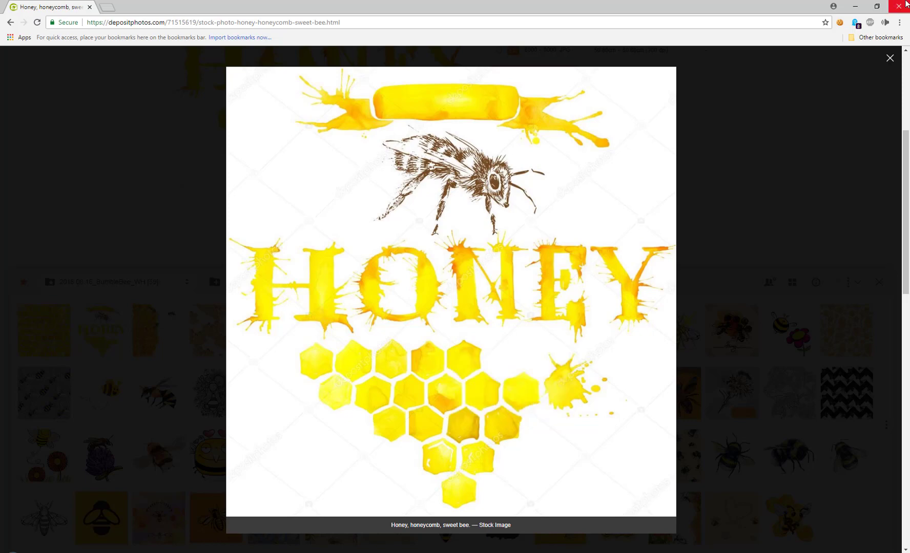
pyautogui.click(855, 6)
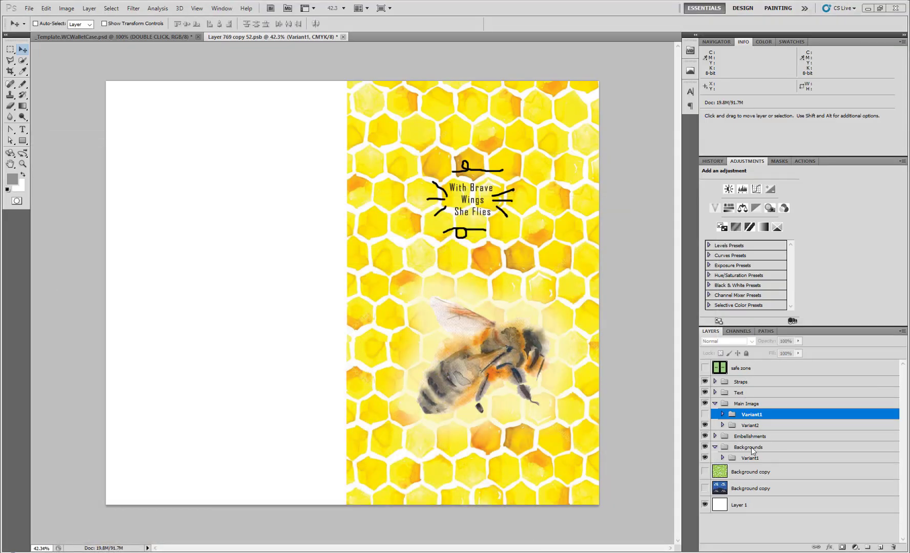
pyautogui.click(770, 451)
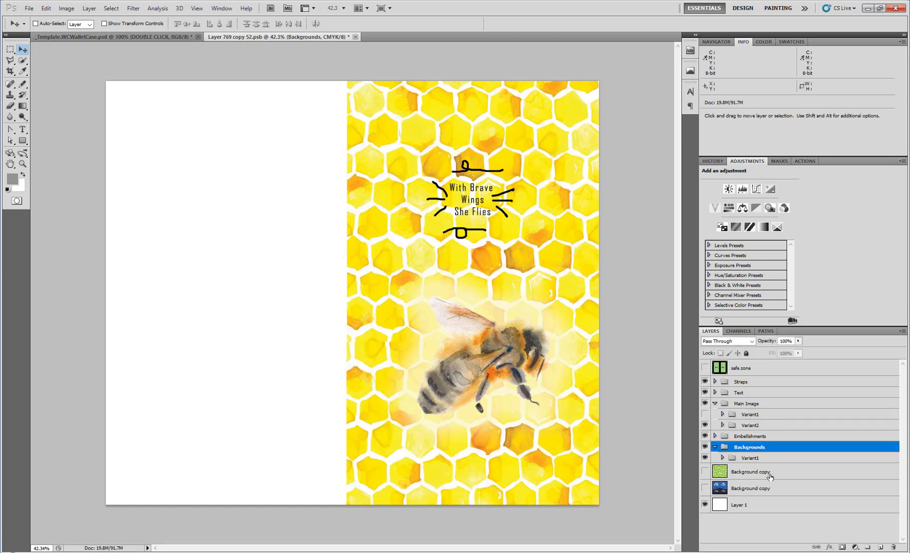
pyautogui.click(868, 547)
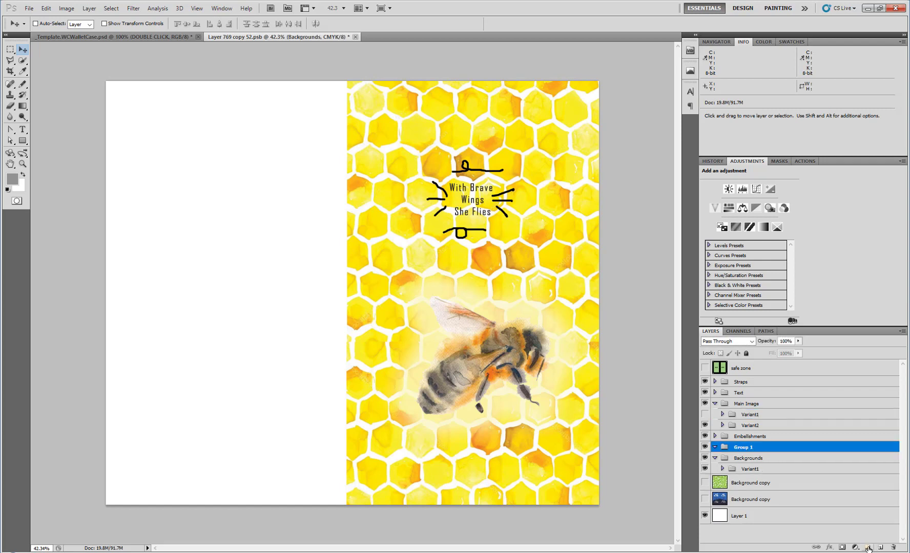
pyautogui.hotkey('ctrl', 'z')
# Step: Create a new group named Variant2 above Variant1 inside the Backgrounds group
pyautogui.click(760, 459)
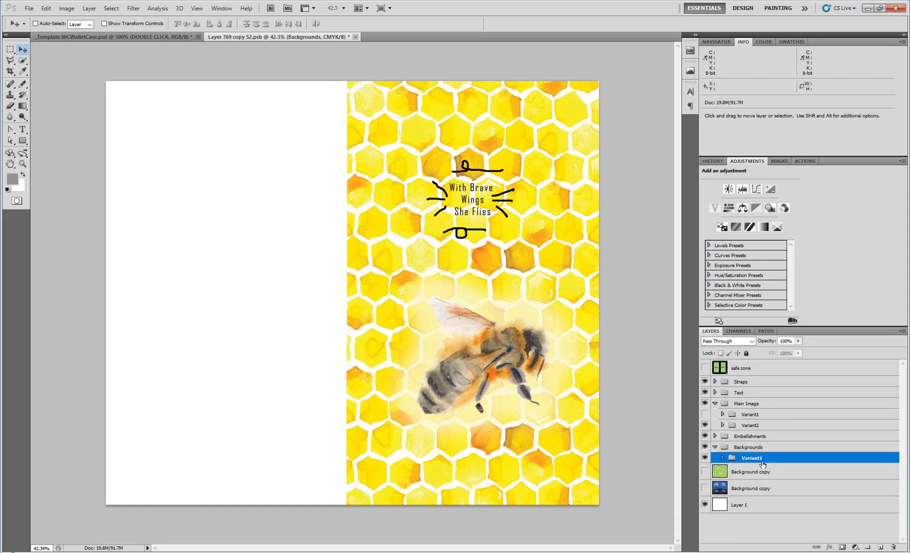
pyautogui.click(866, 547)
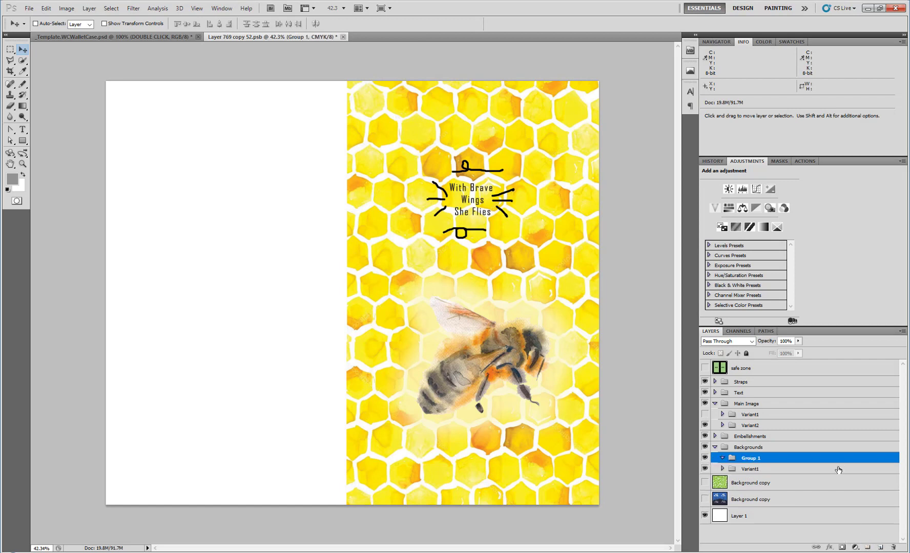
pyautogui.doubleClick(757, 459)
pyautogui.write('Vari')
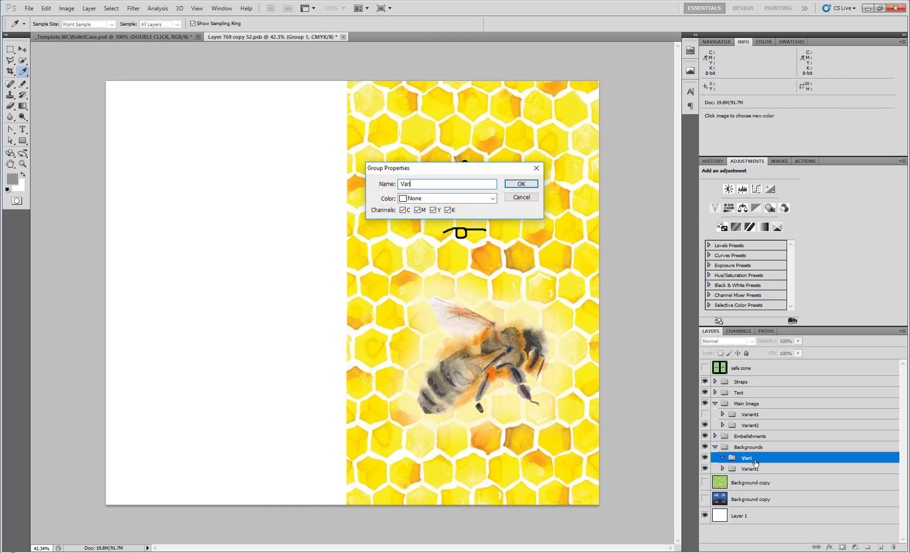
pyautogui.write('ant2')
pyautogui.press('Return')
pyautogui.press('v')
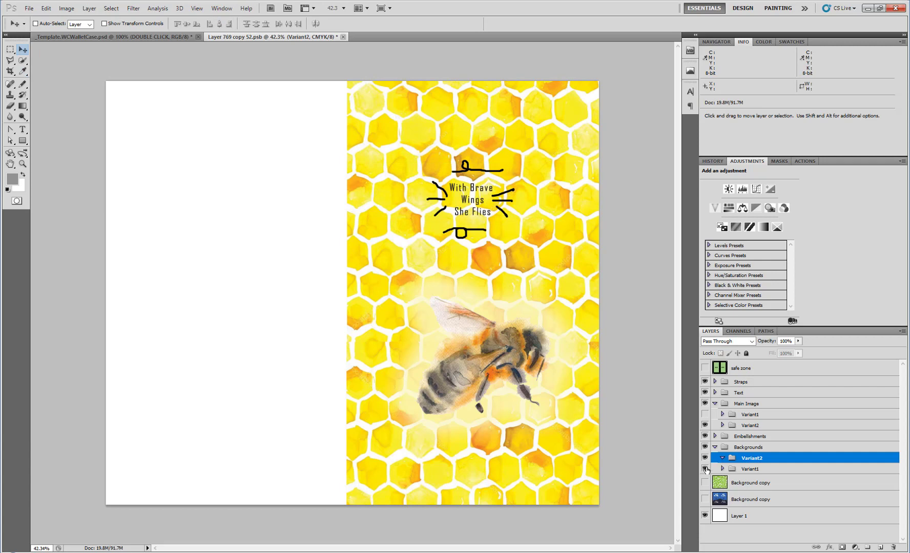
# Step: Hide the Backgrounds group's Variant1, paste the copied honey image into Variant2 and move it toward the top of the artwork
pyautogui.click(705, 469)
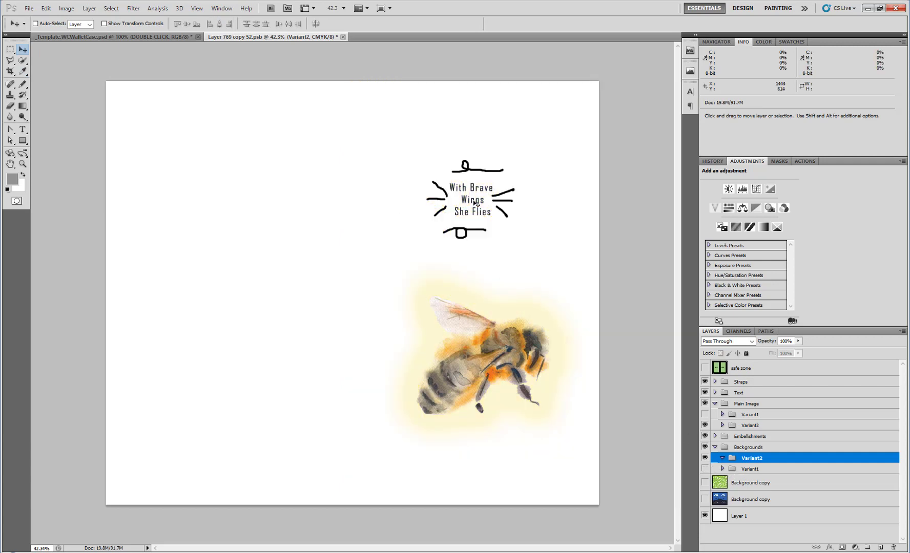
pyautogui.hotkey('ctrl', 'v')
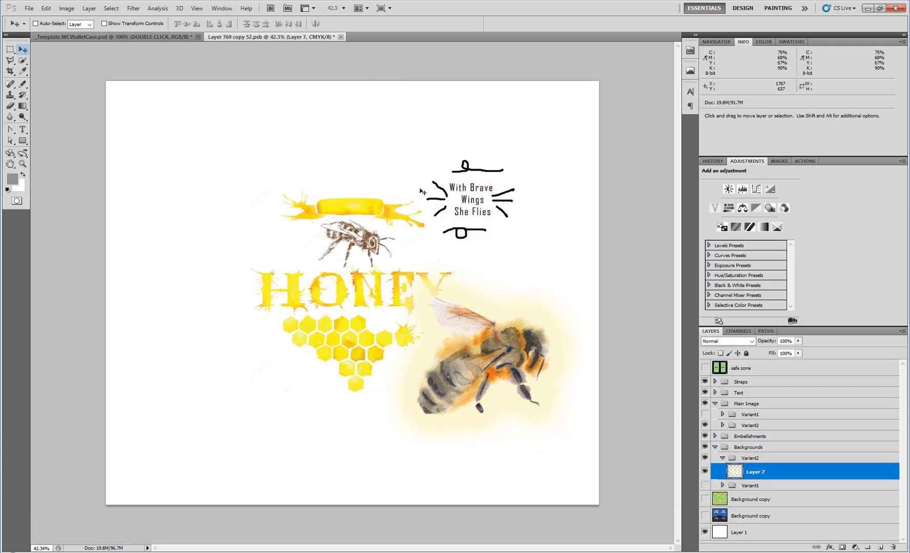
pyautogui.moveTo(326, 283); pyautogui.dragTo(320, 182)
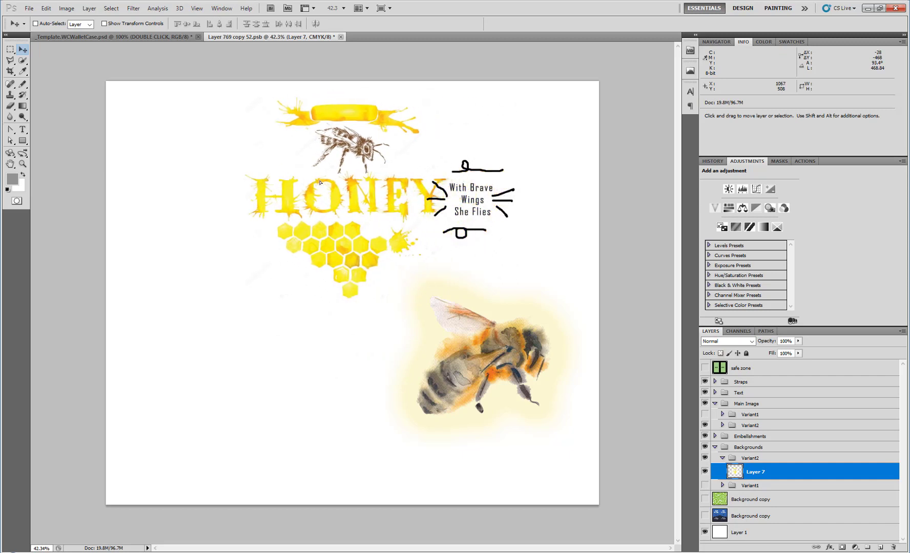
# Step: Select the honey image's white background with the Magic Wand, delete it and deselect
pyautogui.click(23, 60)
pyautogui.click(59, 71)
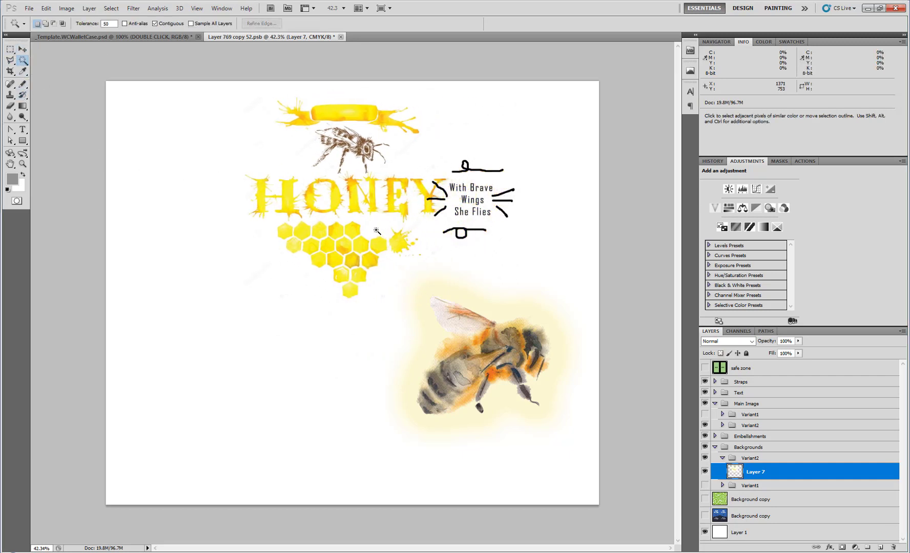
pyautogui.click(377, 231)
pyautogui.press('Delete')
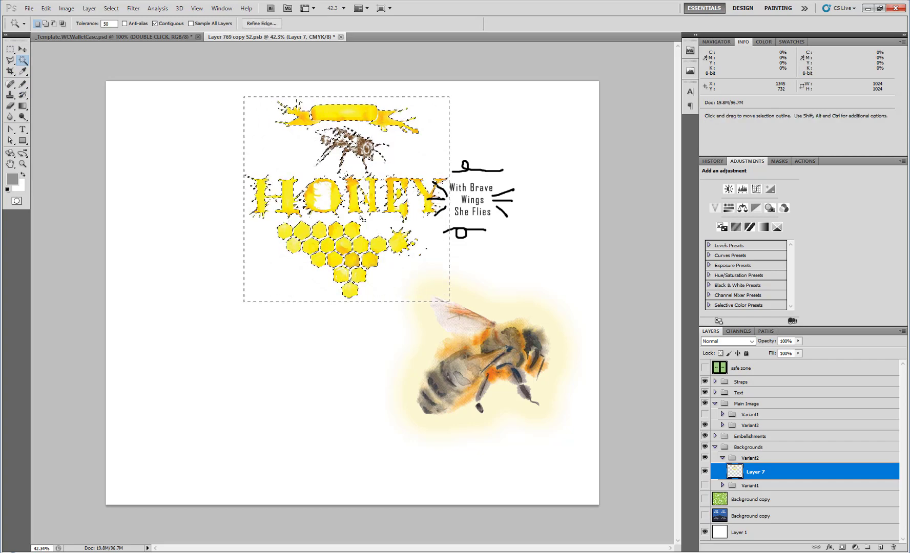
pyautogui.click(10, 49)
pyautogui.click(258, 238)
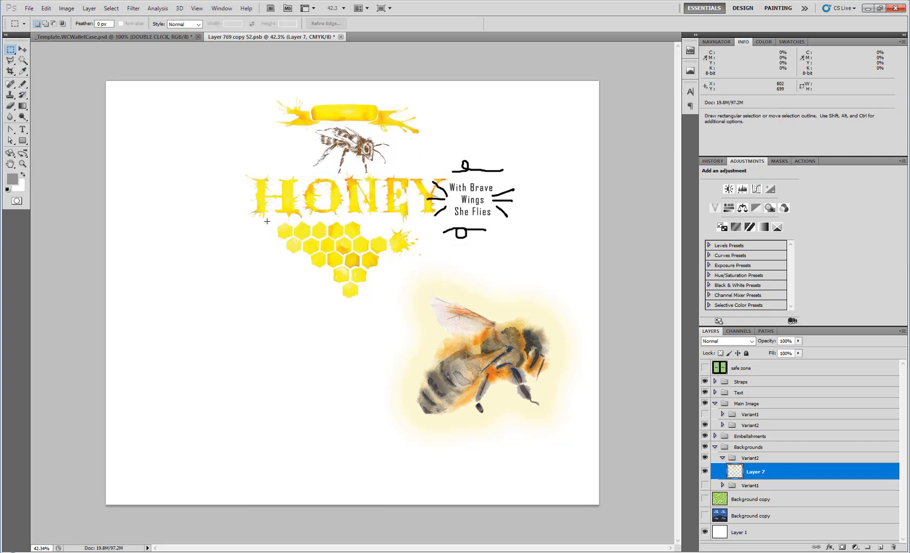
# Step: Outline the honeycomb cluster and splash below the HONEY lettering with the Polygonal Lasso
pyautogui.click(10, 60)
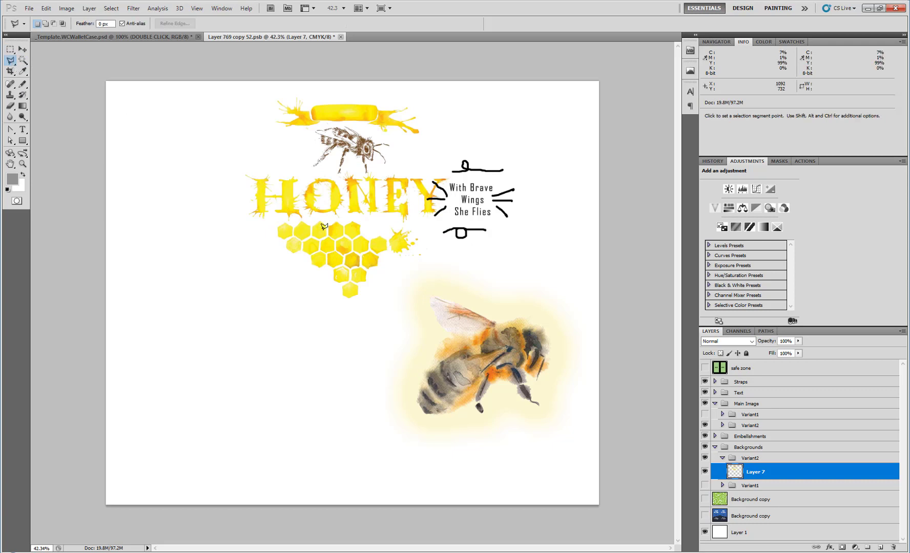
pyautogui.click(268, 227)
pyautogui.click(300, 221)
pyautogui.click(352, 217)
pyautogui.click(432, 228)
pyautogui.click(433, 265)
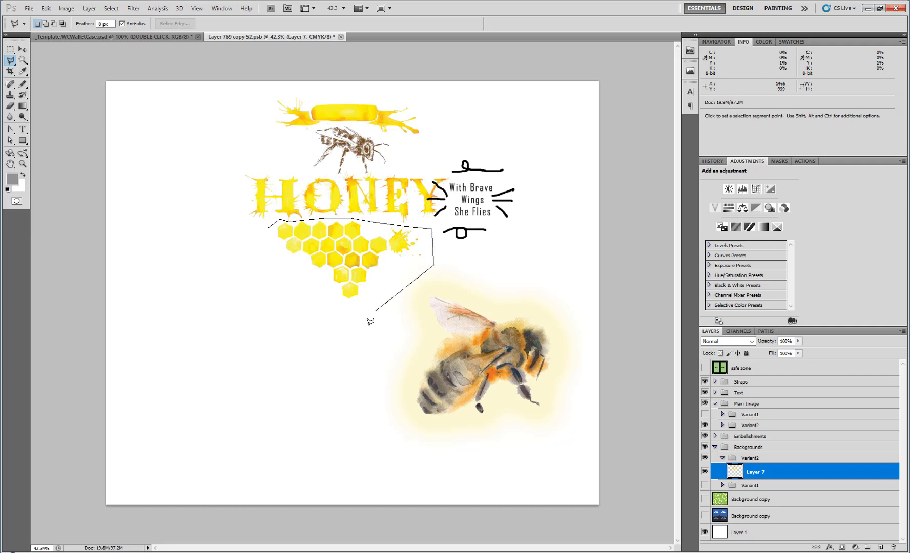
pyautogui.click(366, 332)
pyautogui.doubleClick(268, 252)
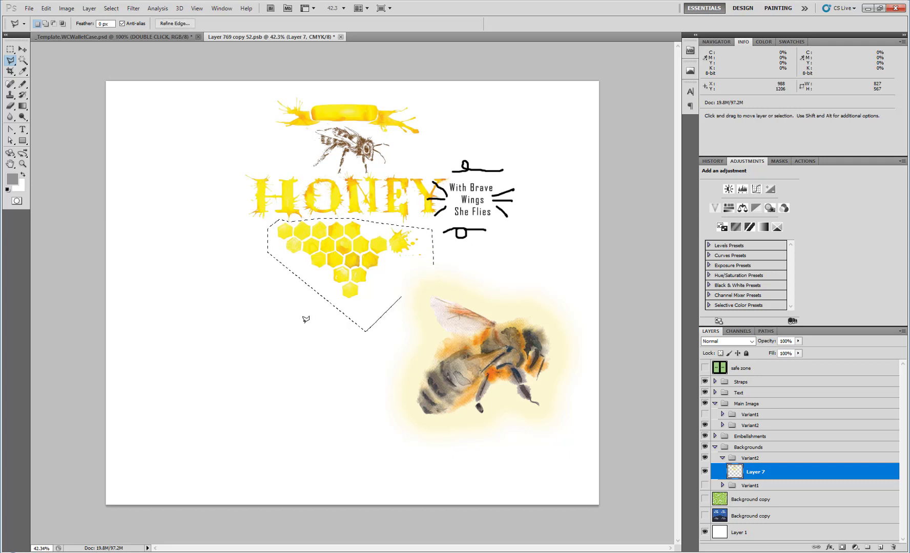
# Step: Invert the selection, delete the ribbon, drawn bee and HONEY lettering, and deselect
pyautogui.hotkey('ctrl', 'shift', 'i')
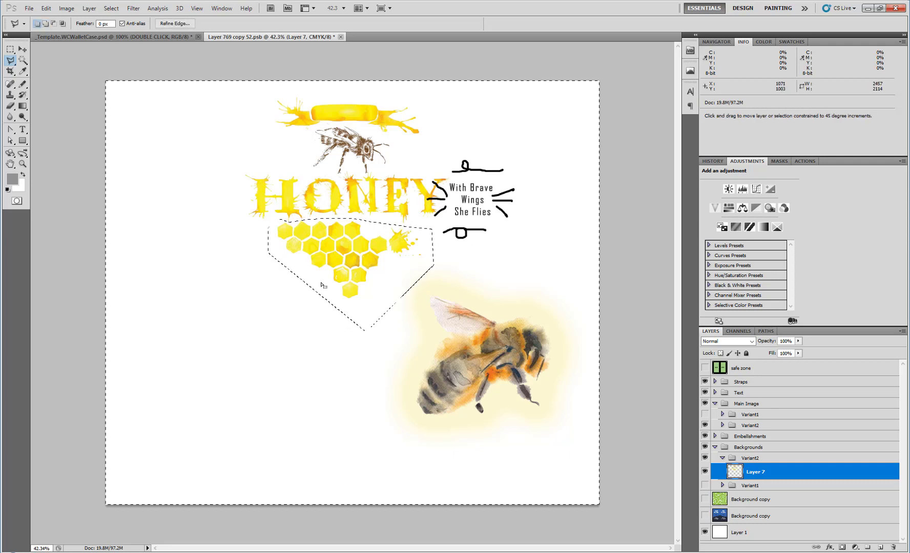
pyautogui.press('Delete')
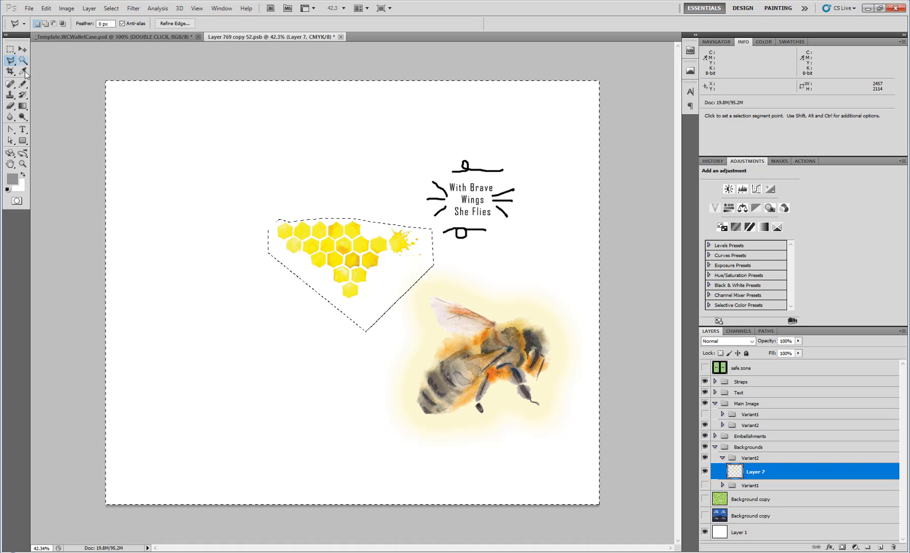
pyautogui.press('m')
pyautogui.click(381, 202)
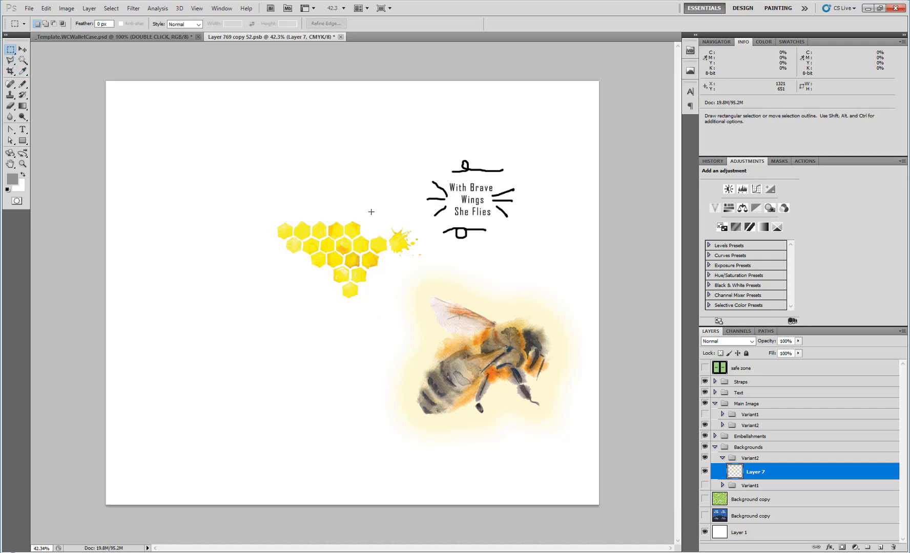
# Step: Enlarge the honeycomb layer to 143.41% and place it behind the watercolor bee in the lower part of the artwork
pyautogui.press('v')
pyautogui.moveTo(354, 268); pyautogui.dragTo(436, 187)
pyautogui.hotkey('ctrl', 't')
pyautogui.moveTo(508, 218); pyautogui.dragTo(549, 291)
pyautogui.moveTo(526, 231); pyautogui.dragTo(522, 413)
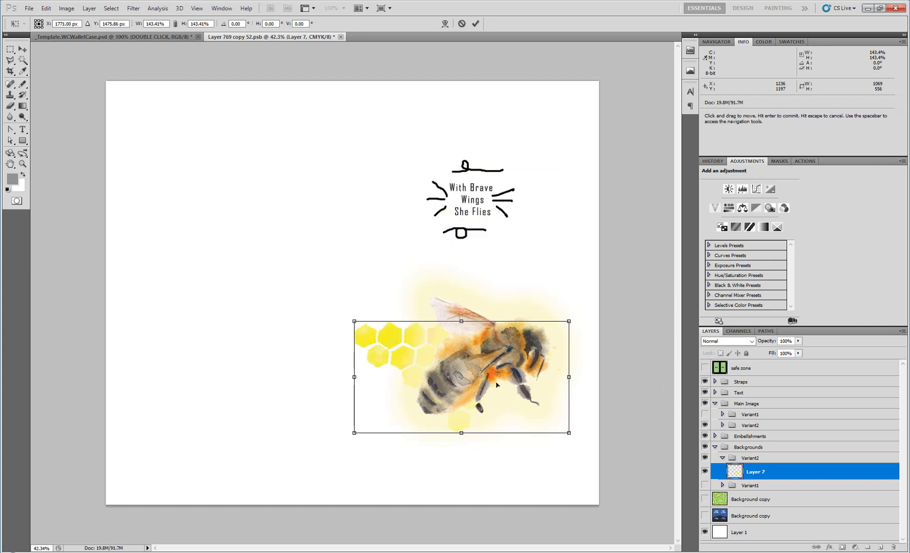
pyautogui.moveTo(462, 385); pyautogui.dragTo(450, 364)
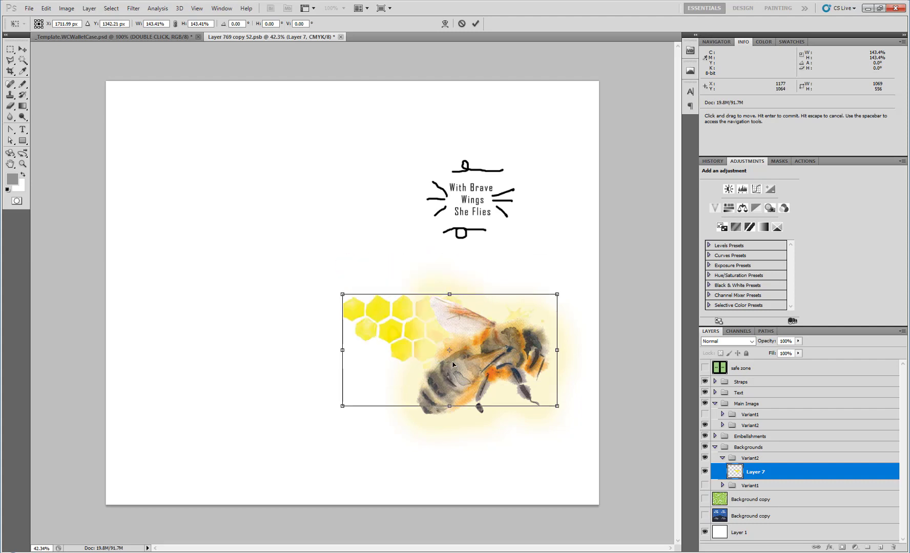
pyautogui.hotkey('ctrl', 'z')
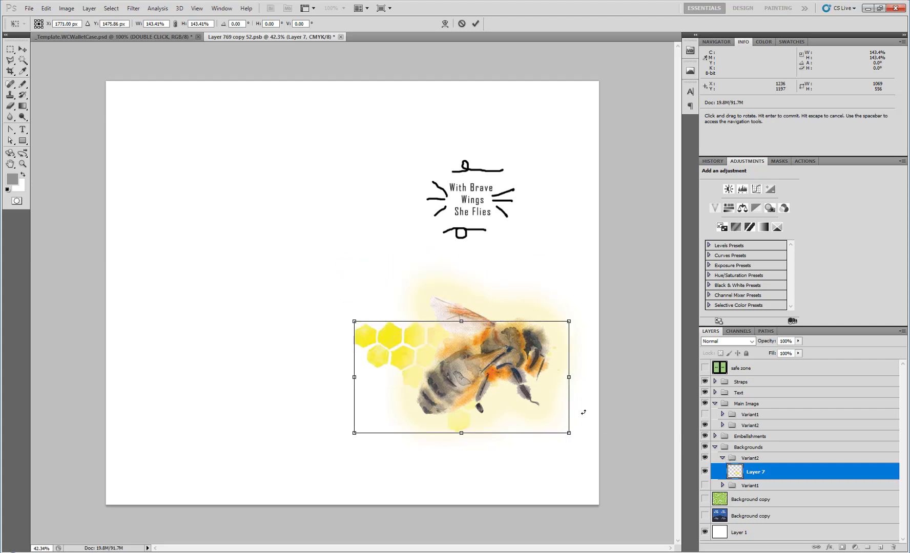
pyautogui.press('Return')
# Step: Duplicate the Main Image group's Variant2 as "Variant2_moved"
pyautogui.click(752, 426)
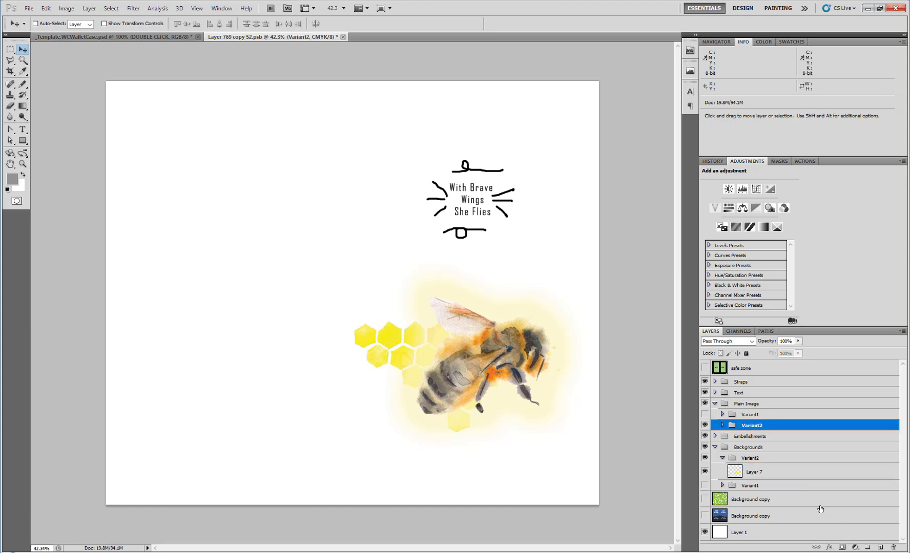
pyautogui.rightClick(761, 425)
pyautogui.click(814, 304)
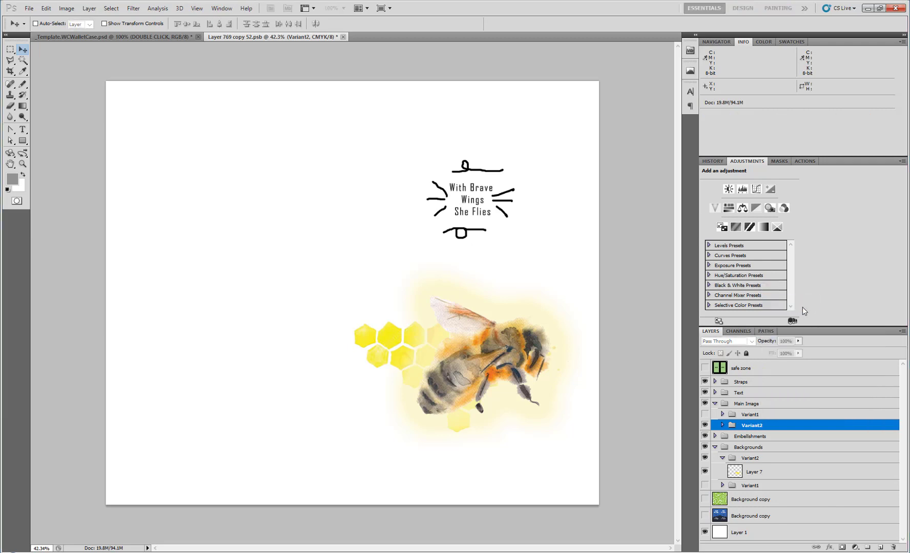
pyautogui.moveTo(275, 240); pyautogui.dragTo(553, 253)
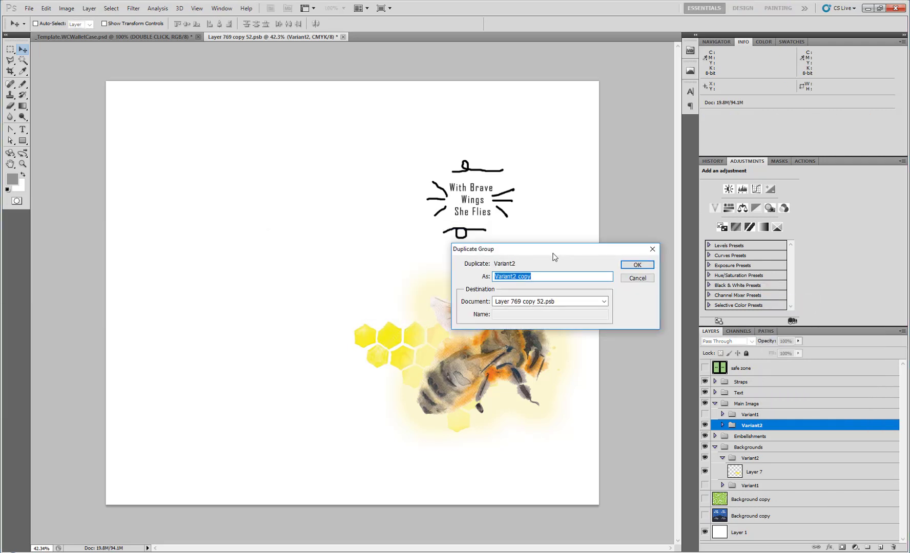
pyautogui.press('Right')
pyautogui.hotkey('ctrl', 'shift', 'Left')
pyautogui.press('BackSpace')
pyautogui.write('_moved')
pyautogui.press('Return')
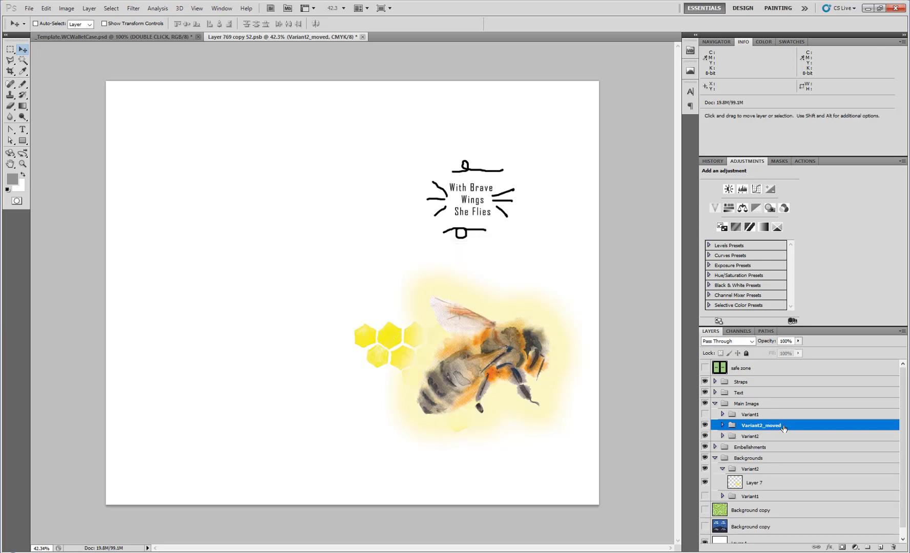
# Step: Hide the original Variant2 bee, move the Variant2_moved bee up over the text, and shift the honeycomb slightly down
pyautogui.moveTo(781, 425); pyautogui.dragTo(717, 435)
pyautogui.hotkey('ctrl', 'z')
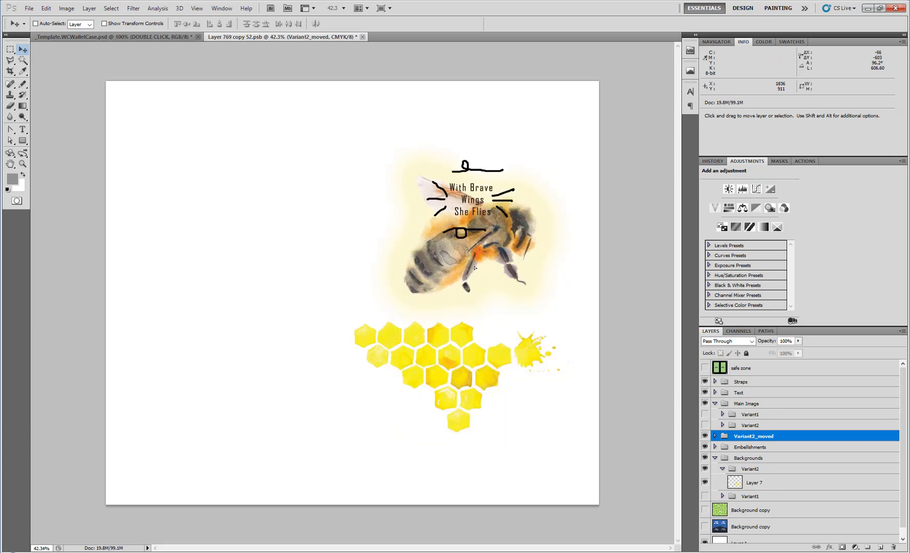
pyautogui.scroll(-1, 784, 504)
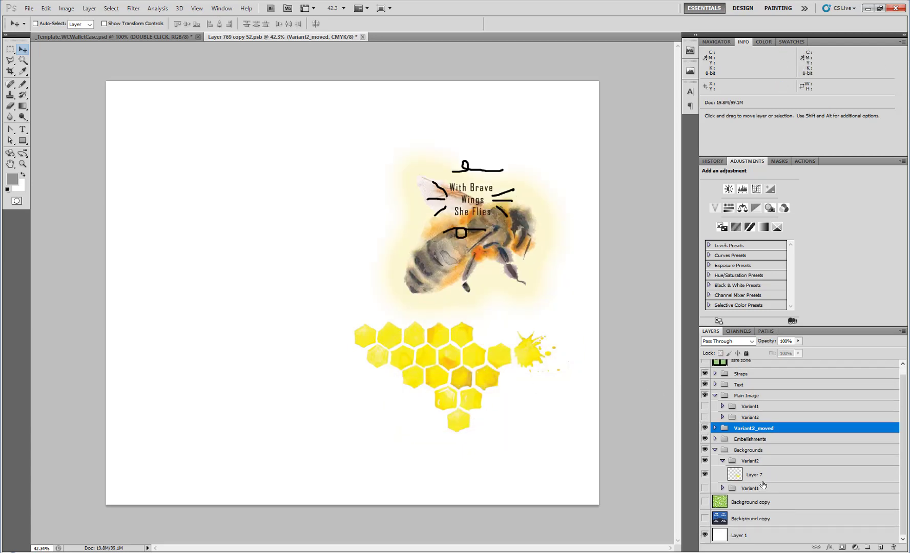
pyautogui.click(747, 481)
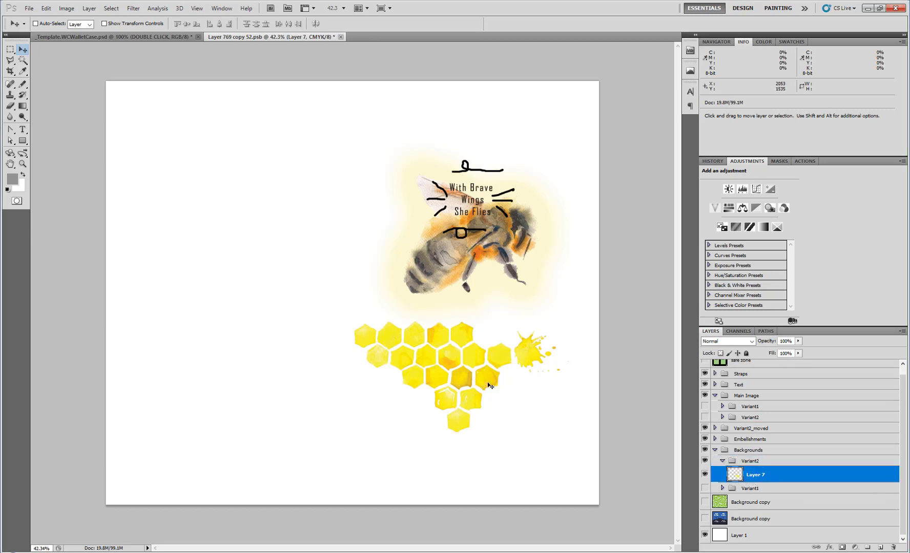
pyautogui.moveTo(491, 393); pyautogui.dragTo(504, 409)
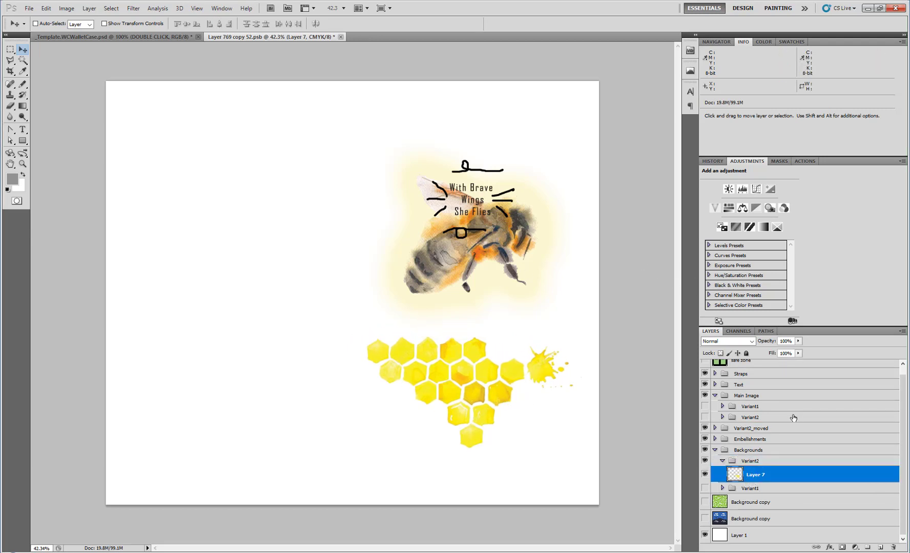
# Step: Move the Text group's Variant1 quote down between the bee and the honeycomb
pyautogui.scroll(1, 788, 416)
pyautogui.click(715, 392)
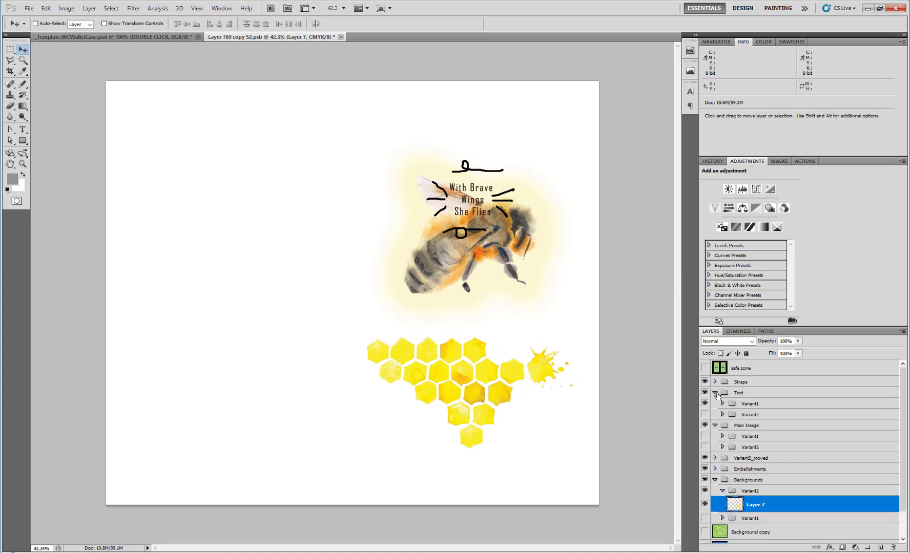
pyautogui.click(757, 404)
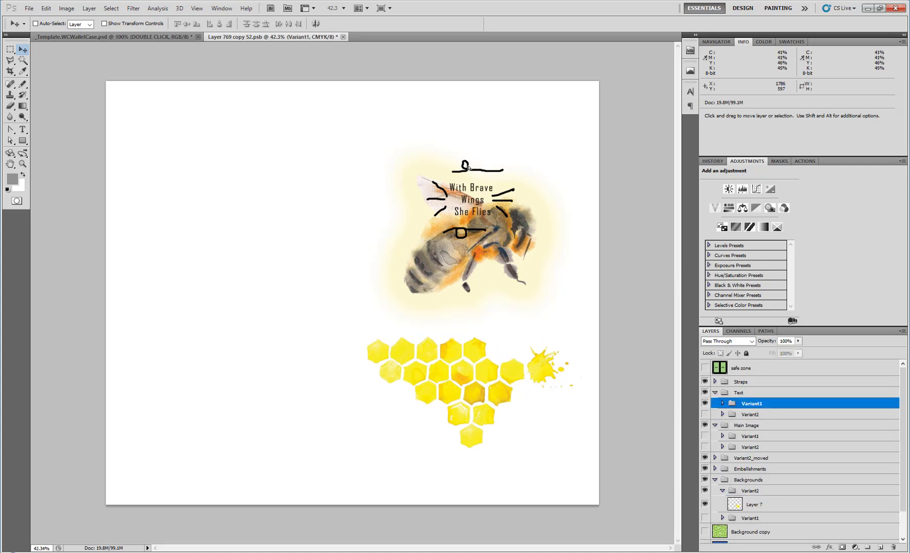
pyautogui.moveTo(468, 204); pyautogui.dragTo(437, 226)
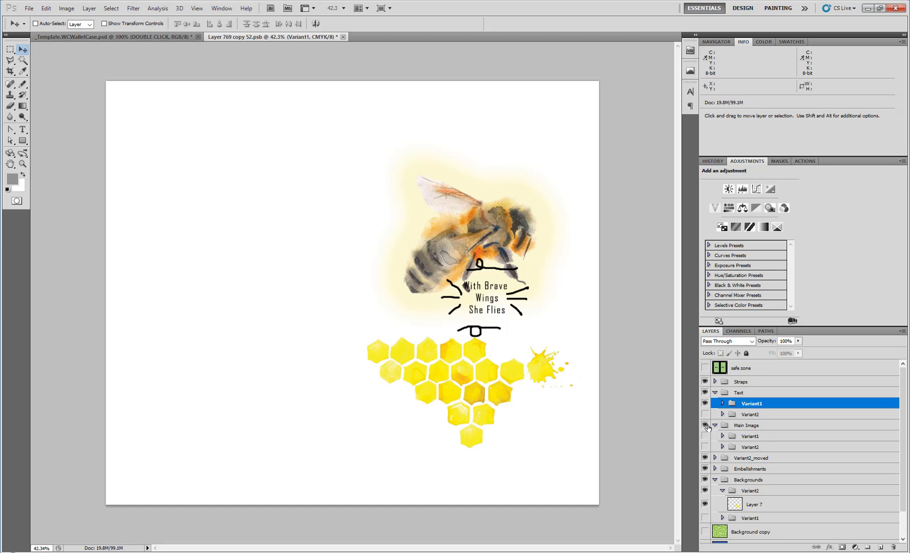
# Step: Collapse the Backgrounds group's Variant2 and move the Variant2_moved group into the Main Image group below its Variant2
pyautogui.scroll(-2, 706, 426)
pyautogui.click(727, 462)
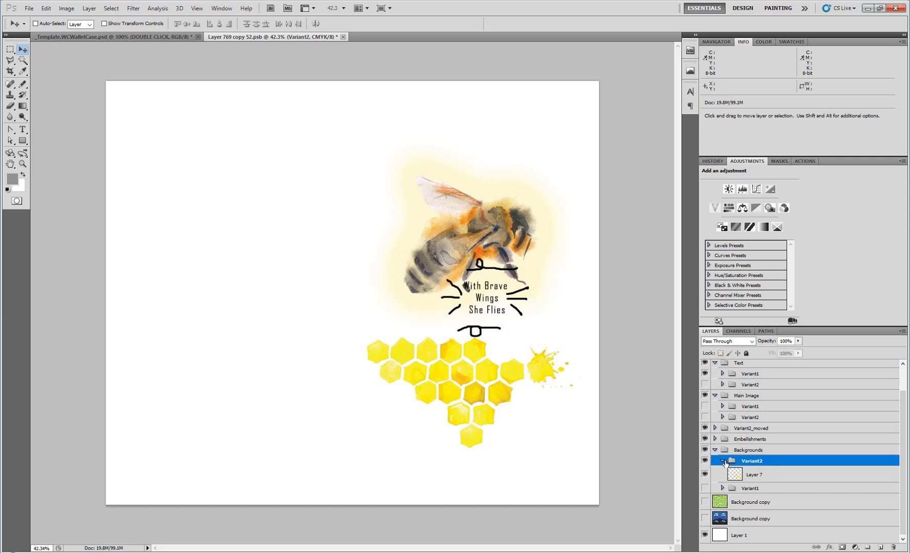
pyautogui.click(723, 462)
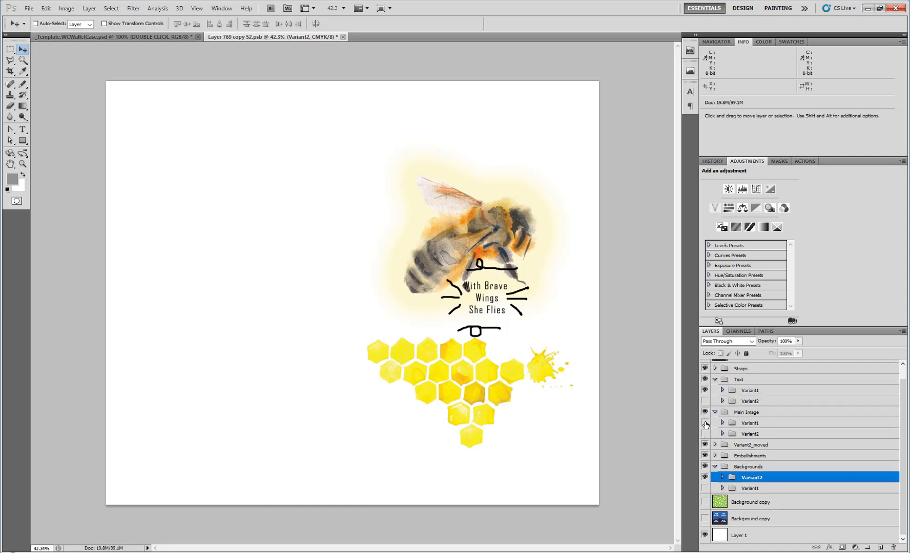
pyautogui.click(705, 423)
pyautogui.click(705, 434)
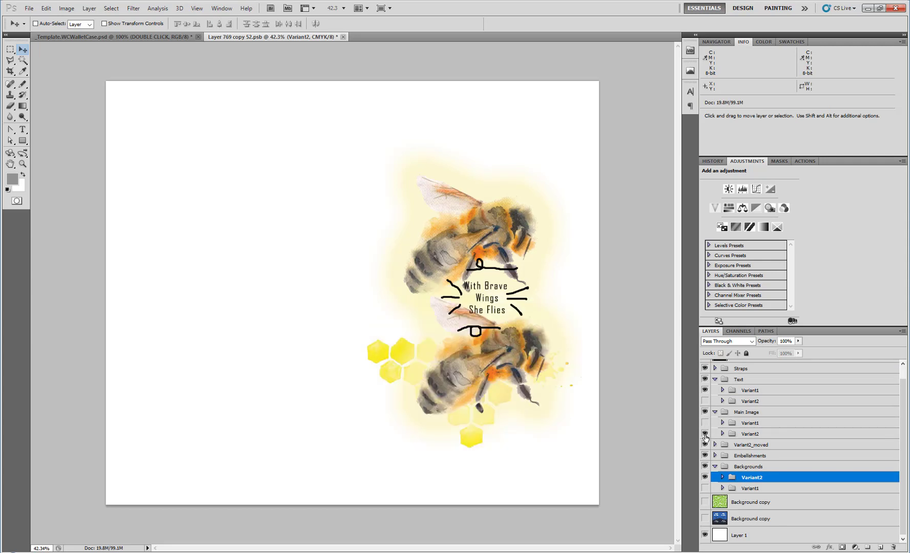
pyautogui.click(706, 436)
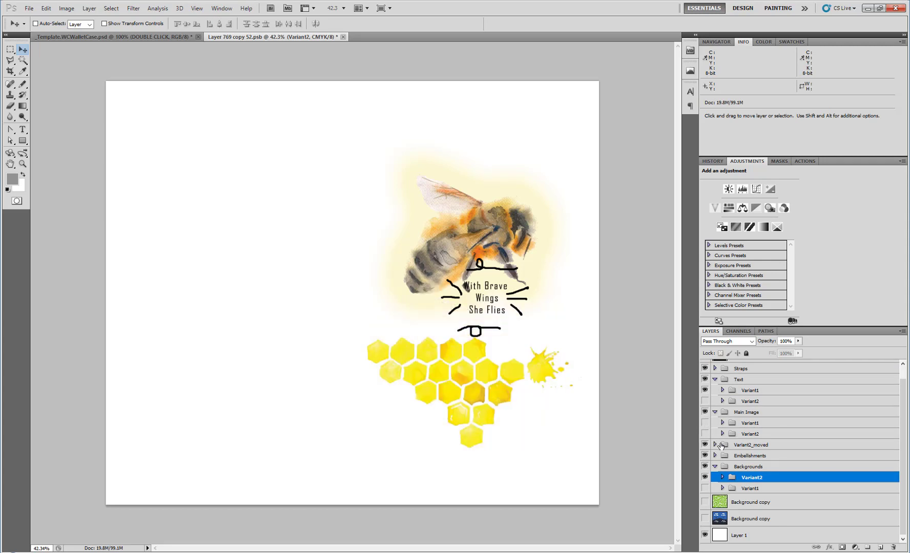
pyautogui.moveTo(721, 446); pyautogui.dragTo(755, 439)
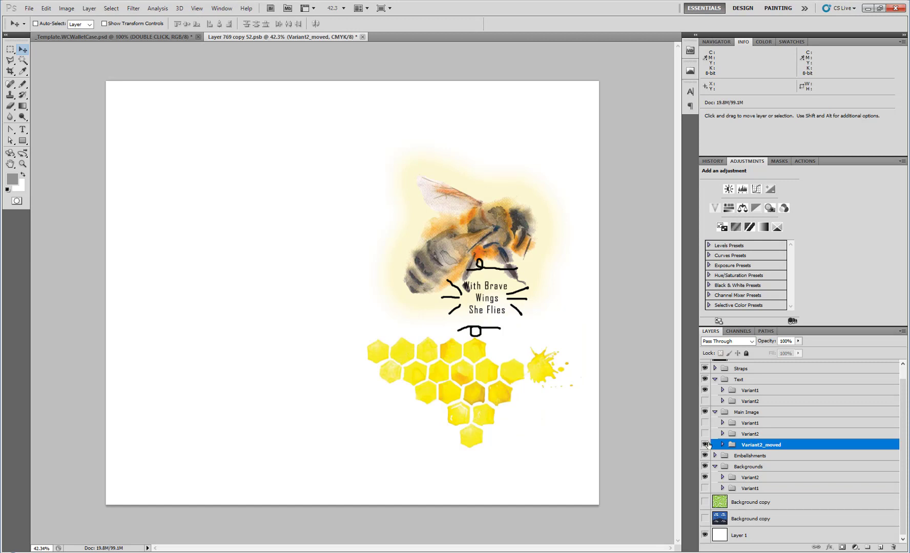
pyautogui.click(705, 444)
pyautogui.click(705, 444)
# Step: Try the bee higher and further left, with the quote shifted left to sit beneath it
pyautogui.moveTo(442, 241); pyautogui.dragTo(408, 186)
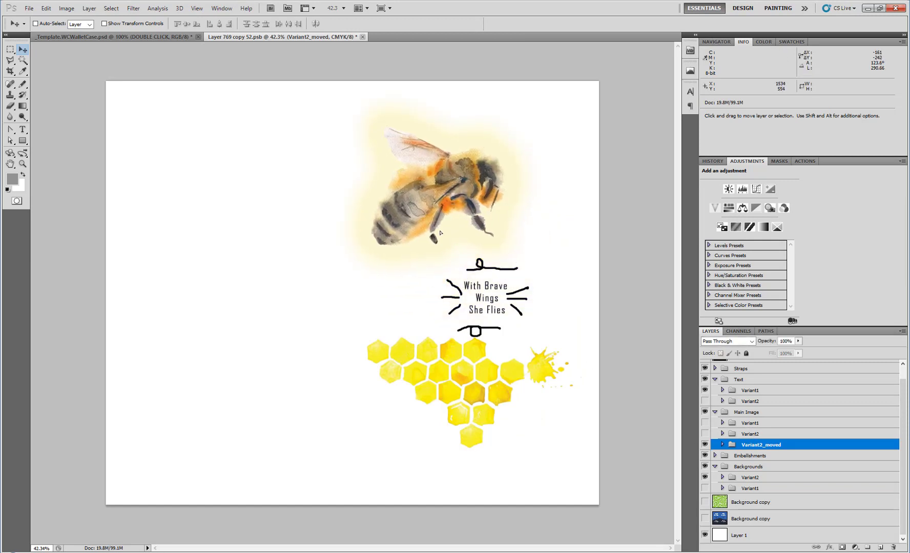
pyautogui.click(739, 392)
pyautogui.moveTo(491, 367); pyautogui.dragTo(466, 367)
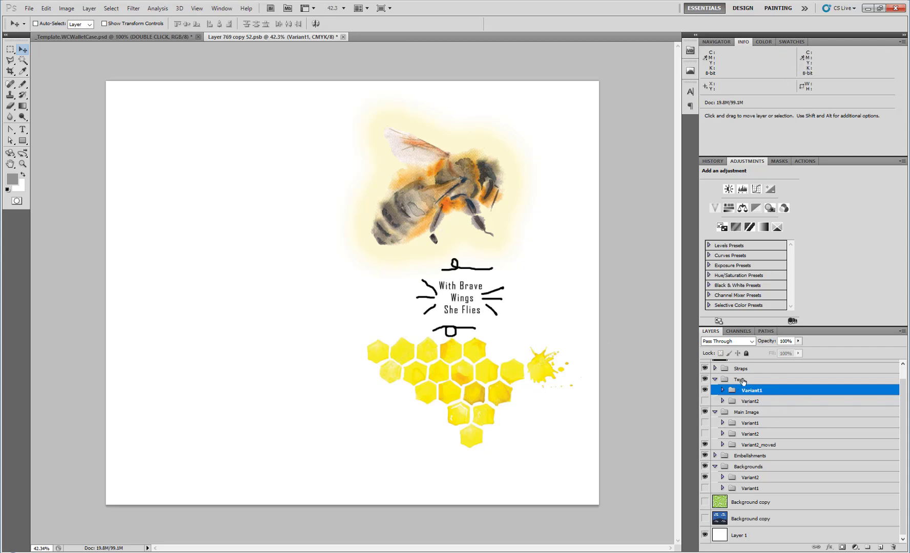
# Step: Move the quote up to the upper part of the front and place the Variant2_moved bee over the honeycomb's left side
pyautogui.moveTo(528, 301); pyautogui.dragTo(523, 211)
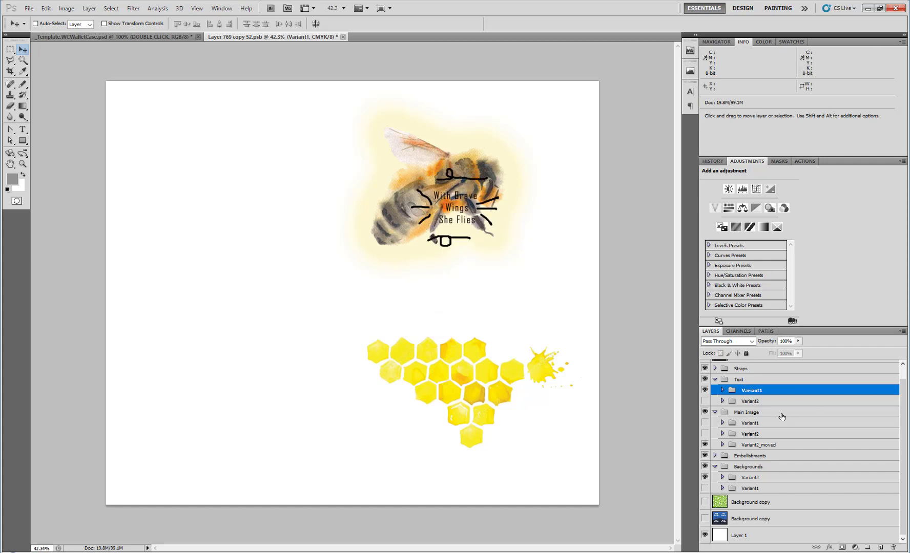
pyautogui.click(744, 445)
pyautogui.moveTo(419, 193); pyautogui.dragTo(387, 424)
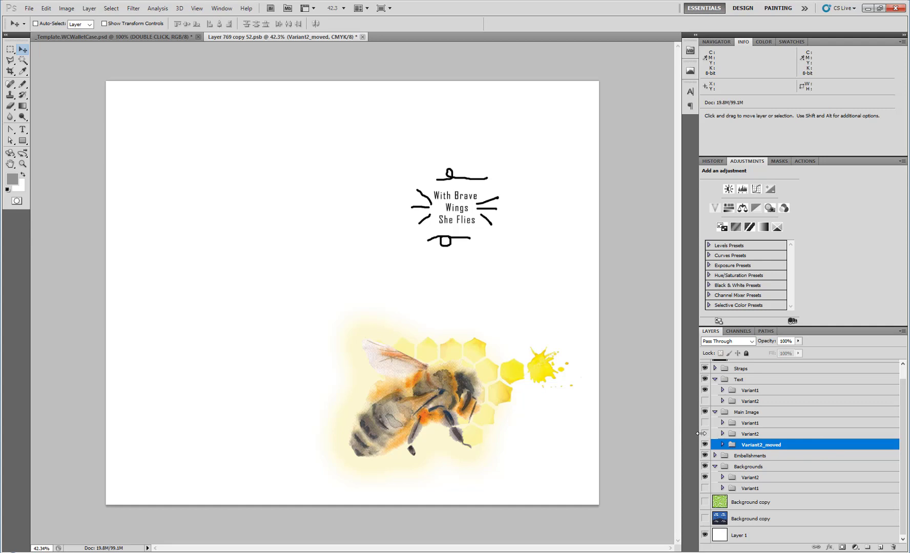
# Step: Turn off the Outer Glow effect on the bee layer inside Variant2_moved and collapse the group
pyautogui.click(722, 445)
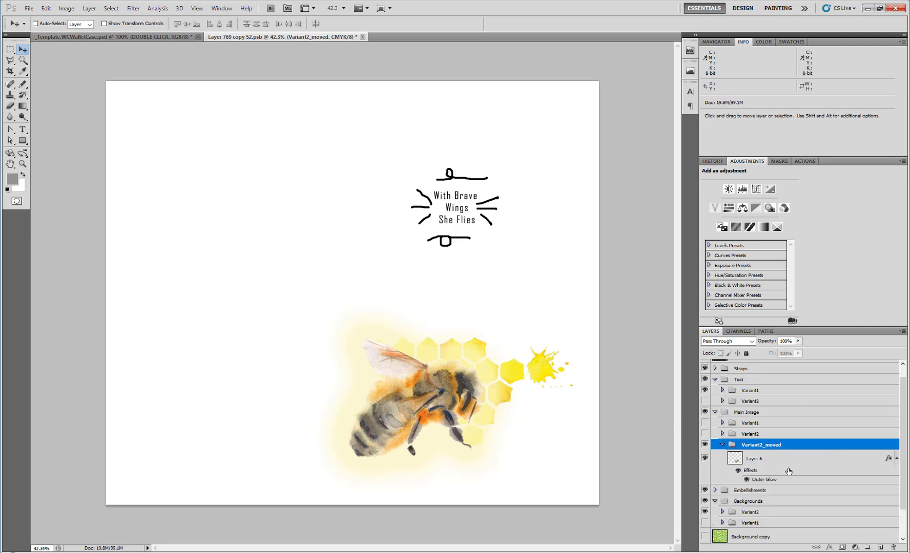
pyautogui.click(748, 479)
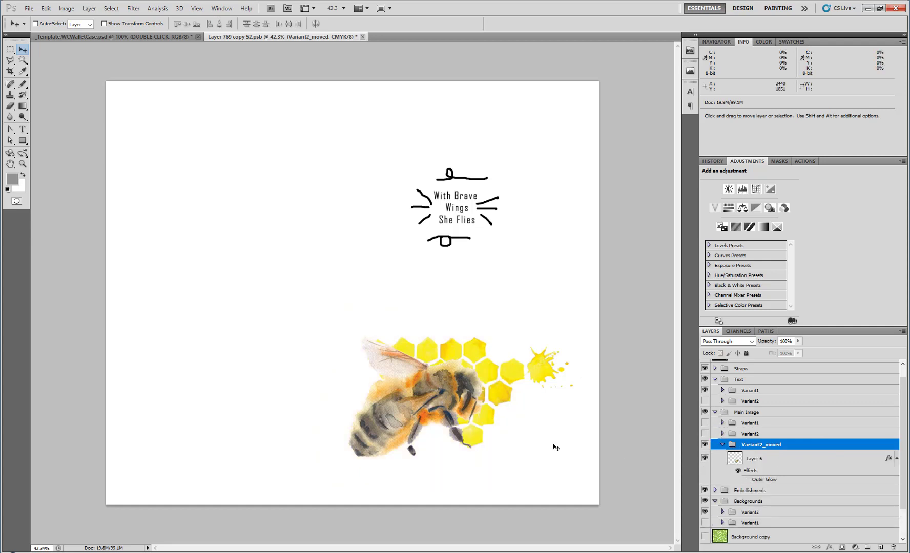
pyautogui.click(722, 445)
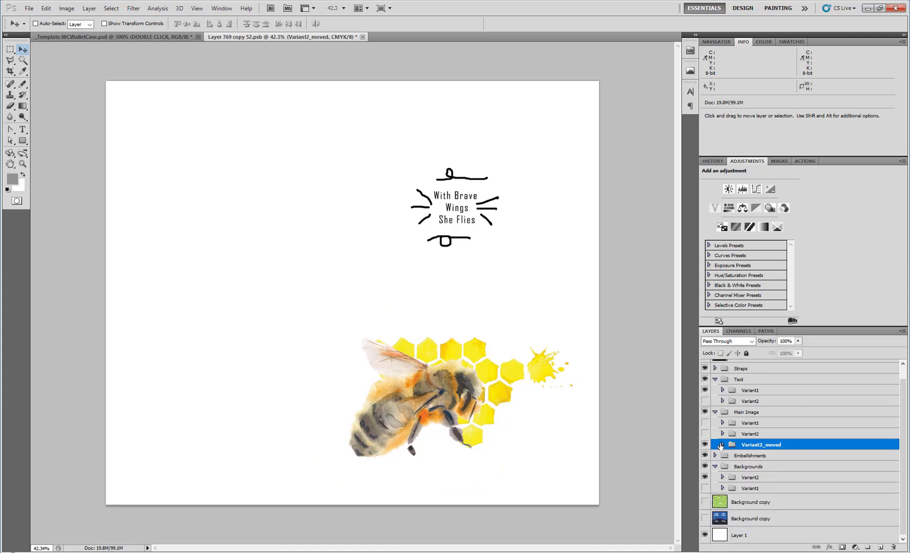
# Step: Shift the Backgrounds group's Variant2 honeycomb down and place the Variant2_moved bee between it and the quote
pyautogui.click(753, 479)
pyautogui.moveTo(480, 381); pyautogui.dragTo(493, 402)
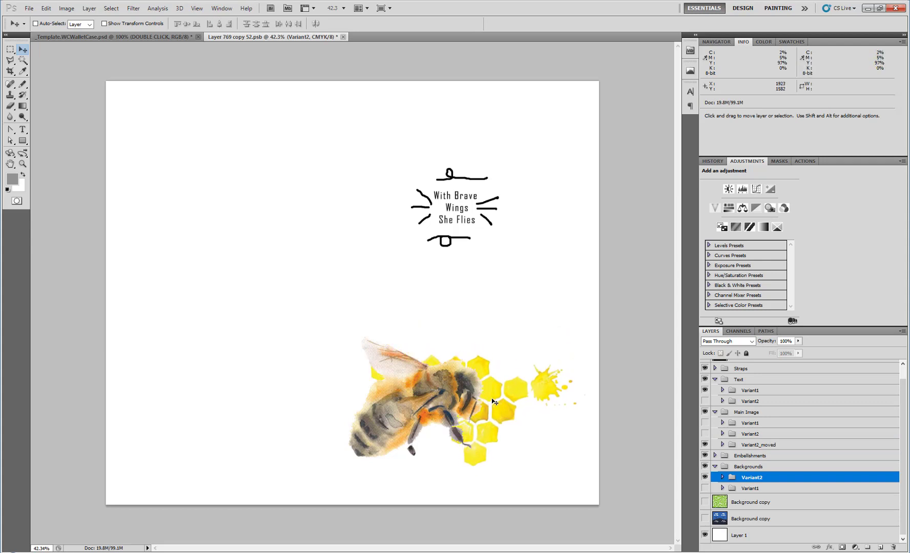
pyautogui.click(743, 444)
pyautogui.moveTo(443, 438); pyautogui.dragTo(482, 310)
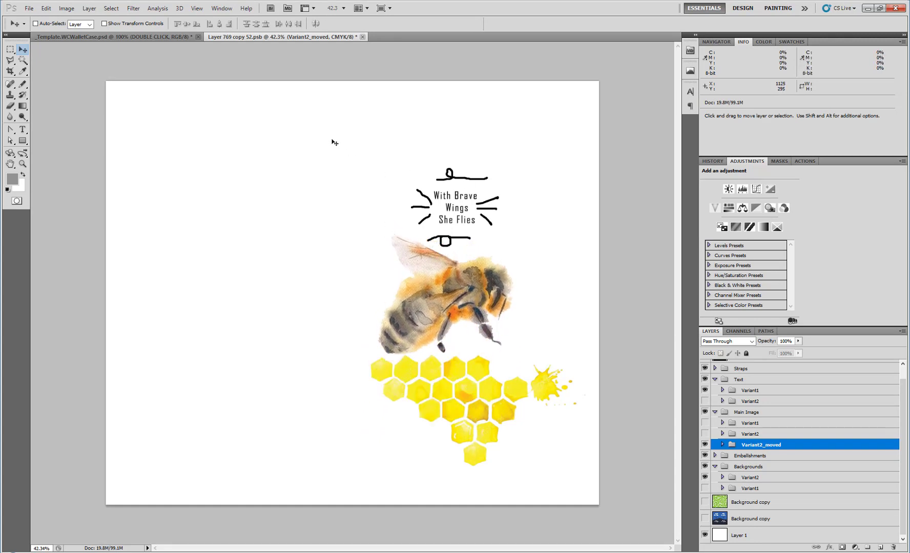
# Step: Check the design on the _Template.WCWalletCase.psd mockup and return to the Layer 769 copy 52.psb artwork
pyautogui.click(162, 36)
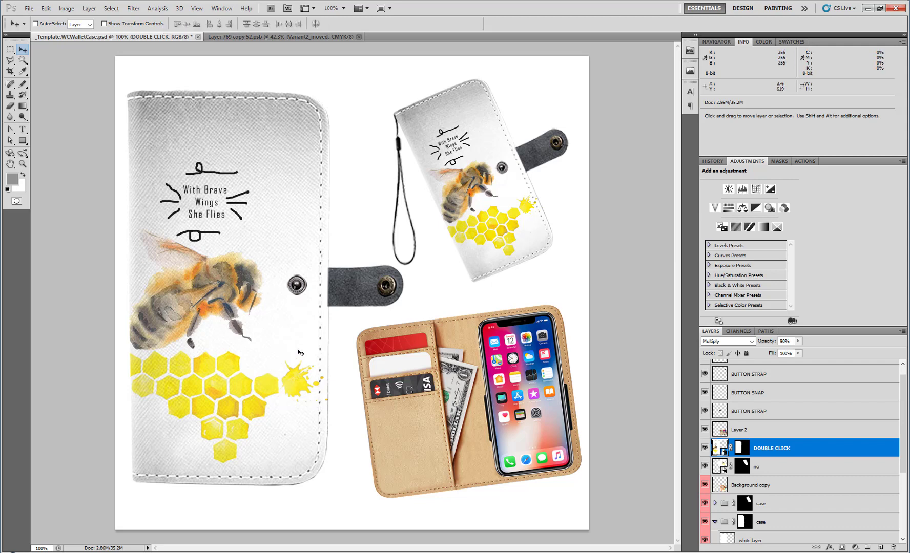
pyautogui.click(299, 38)
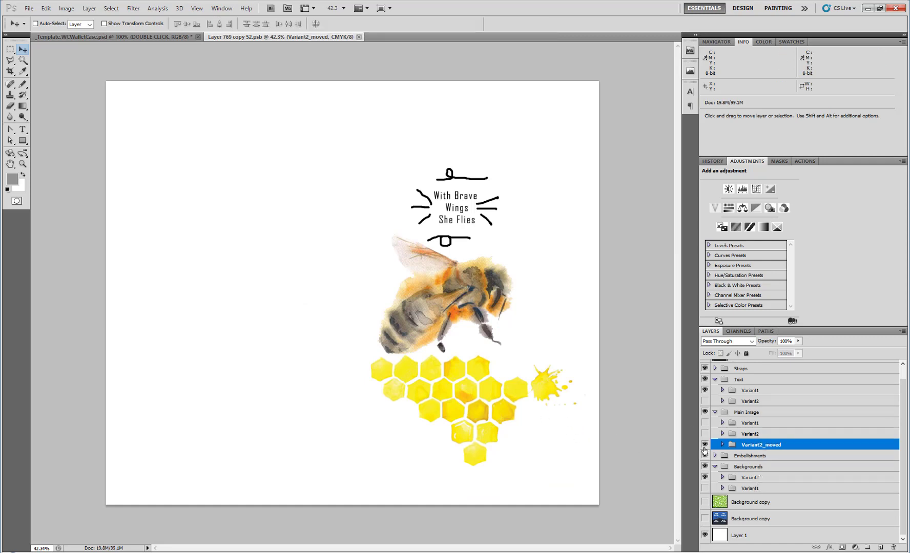
# Step: Scale the Backgrounds group's honeycomb layer down to 74.57% and show the safe zone overlay
pyautogui.click(750, 477)
pyautogui.click(723, 477)
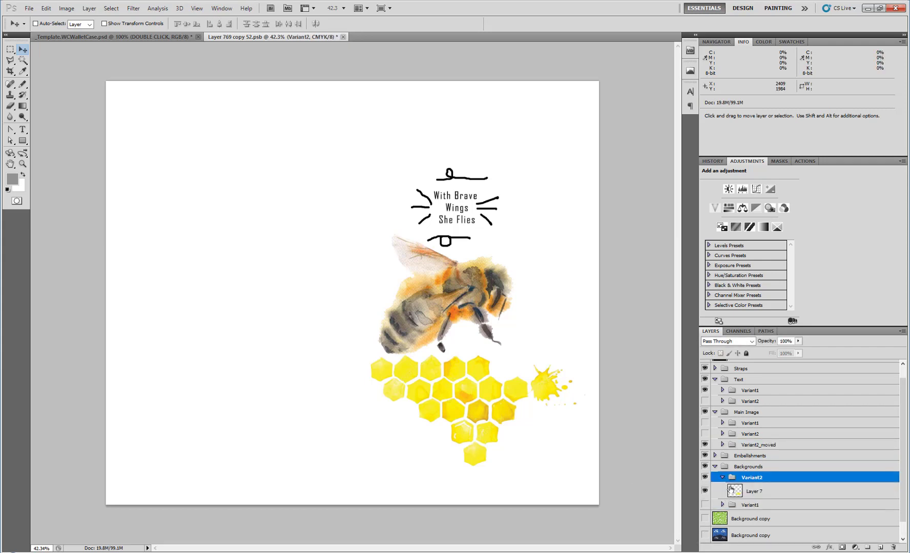
pyautogui.click(730, 494)
pyautogui.hotkey('ctrl', 't')
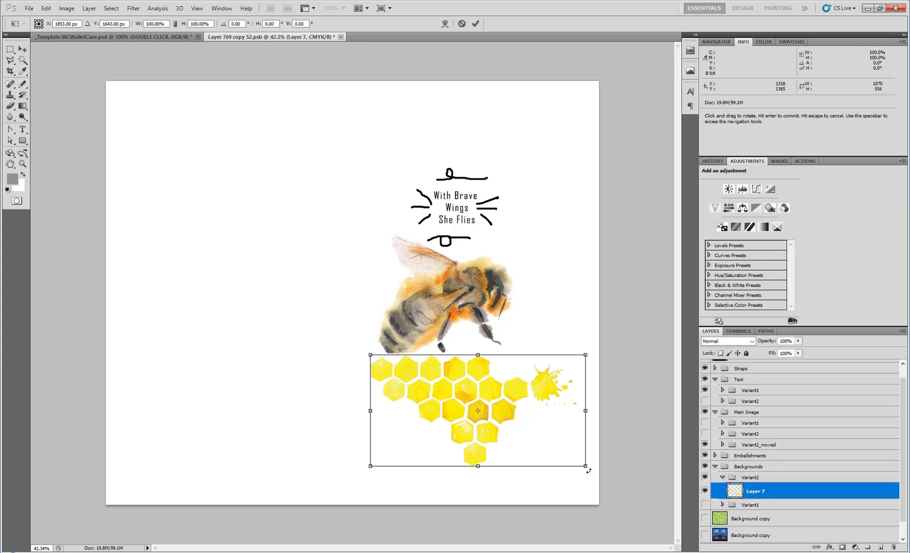
pyautogui.moveTo(588, 471); pyautogui.dragTo(533, 442)
pyautogui.scroll(1, 806, 392)
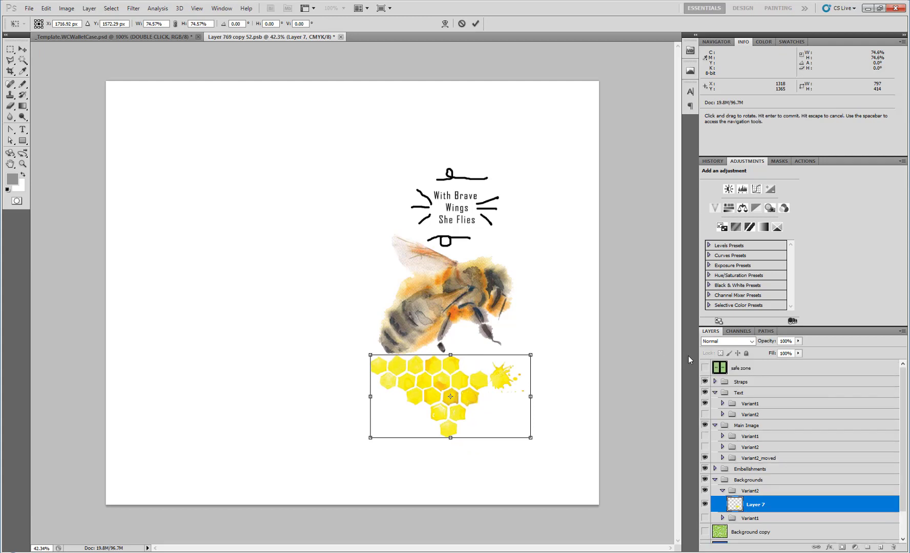
pyautogui.press('Return')
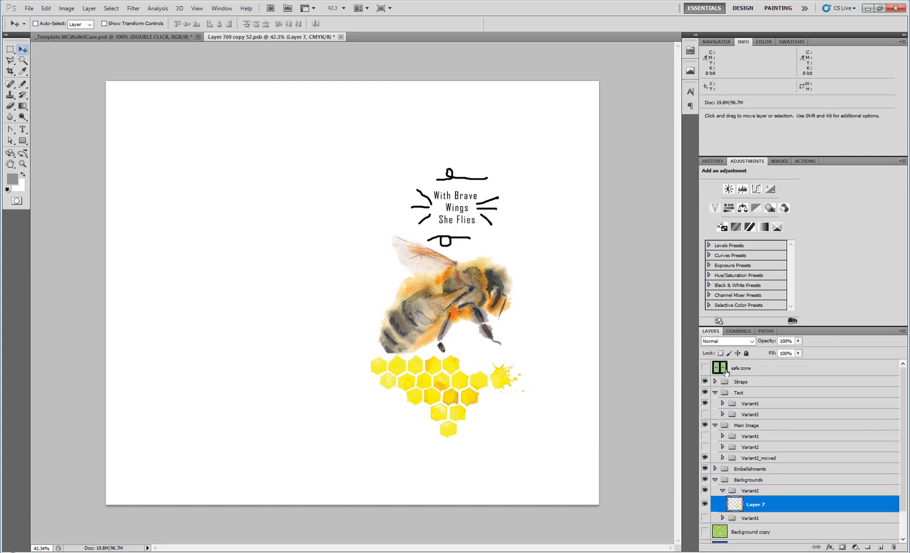
pyautogui.click(704, 368)
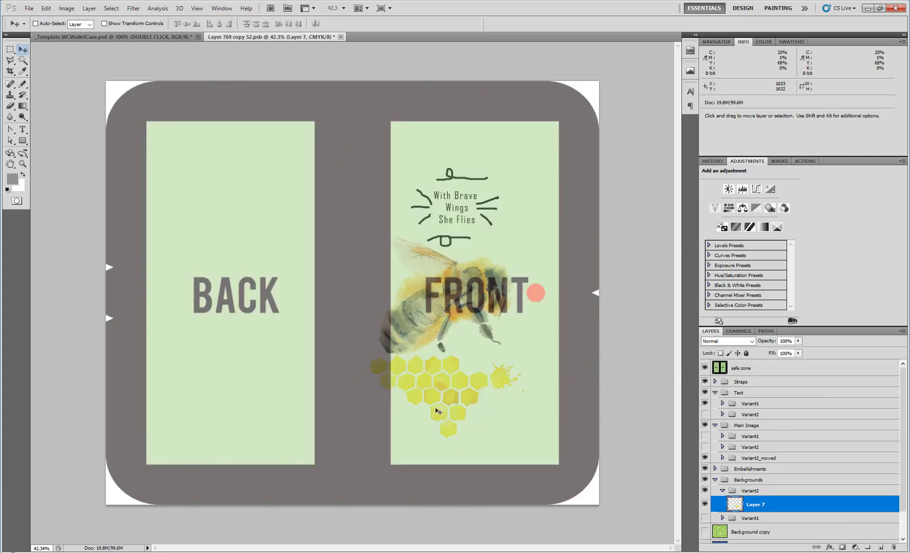
# Step: Raise the Text group's Variant1 quote to the top of the front panel and place the Layer 7 honeycomb directly beneath it
pyautogui.moveTo(495, 396); pyautogui.dragTo(532, 407)
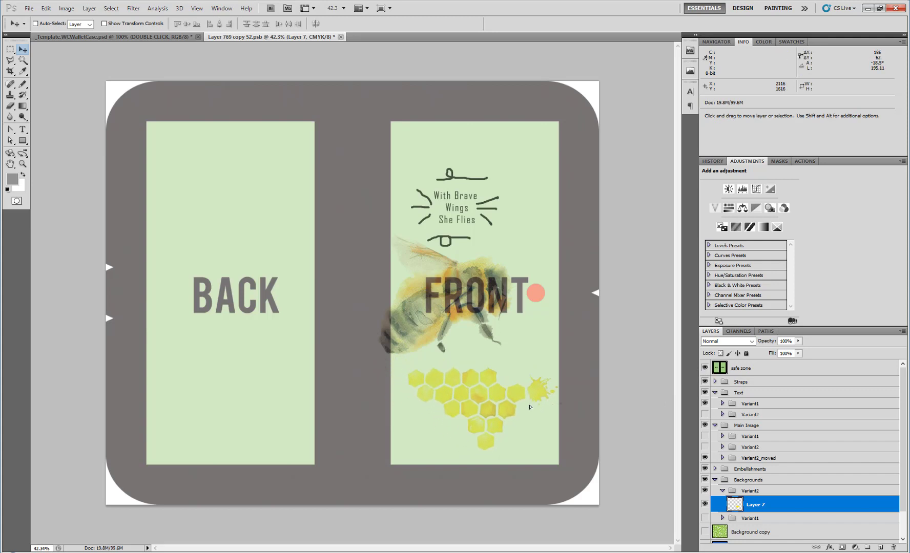
pyautogui.moveTo(497, 345); pyautogui.dragTo(492, 226)
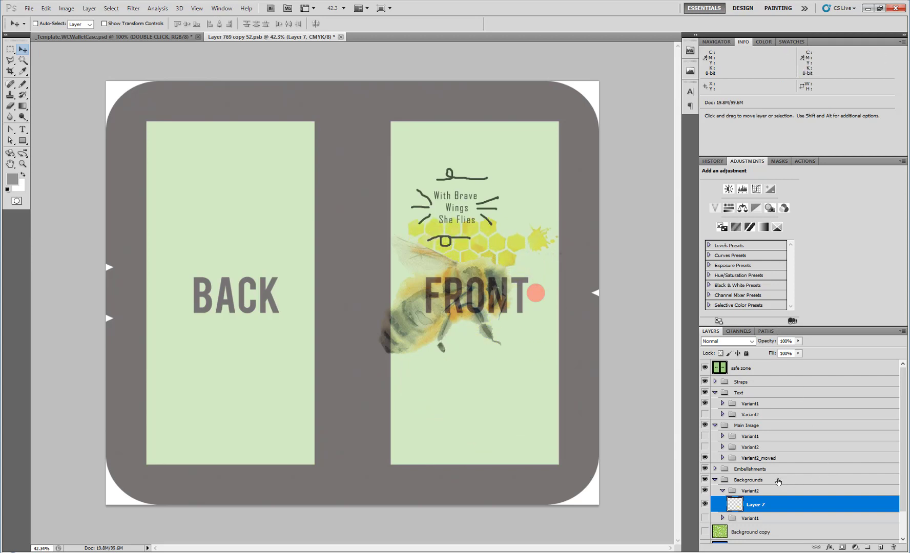
pyautogui.click(741, 402)
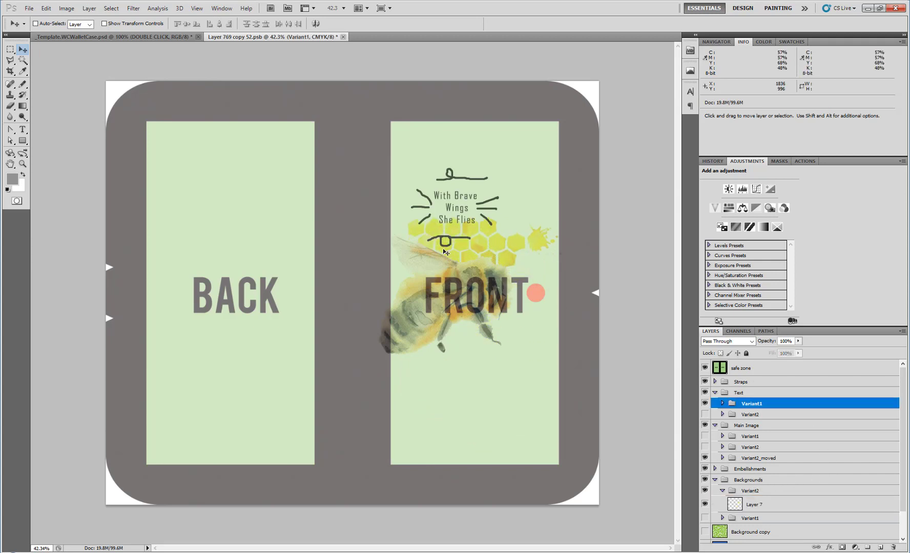
pyautogui.moveTo(479, 236); pyautogui.dragTo(499, 201)
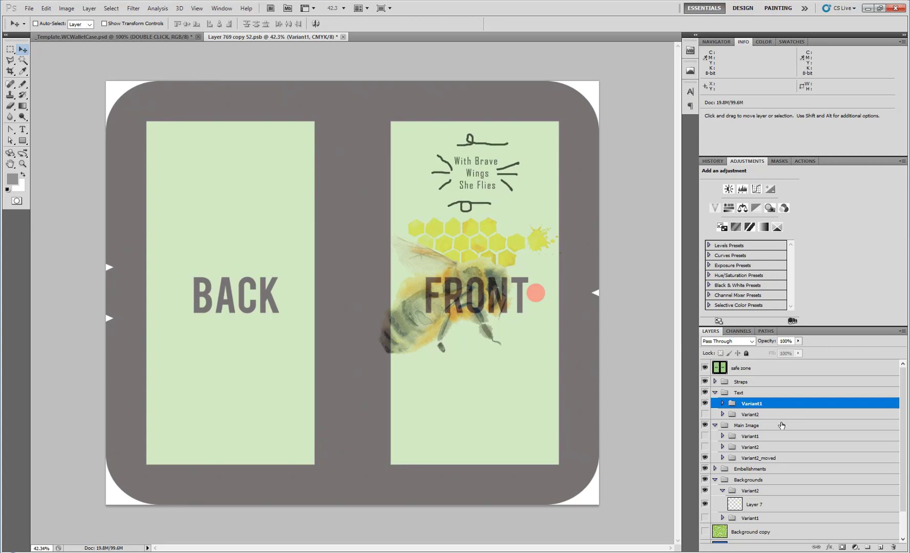
pyautogui.click(751, 491)
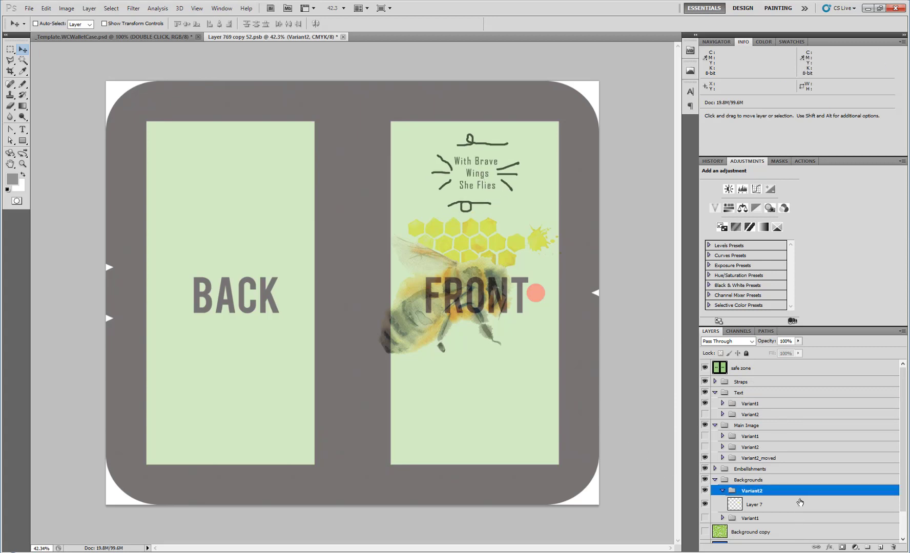
pyautogui.click(800, 502)
pyautogui.moveTo(486, 268); pyautogui.dragTo(481, 239)
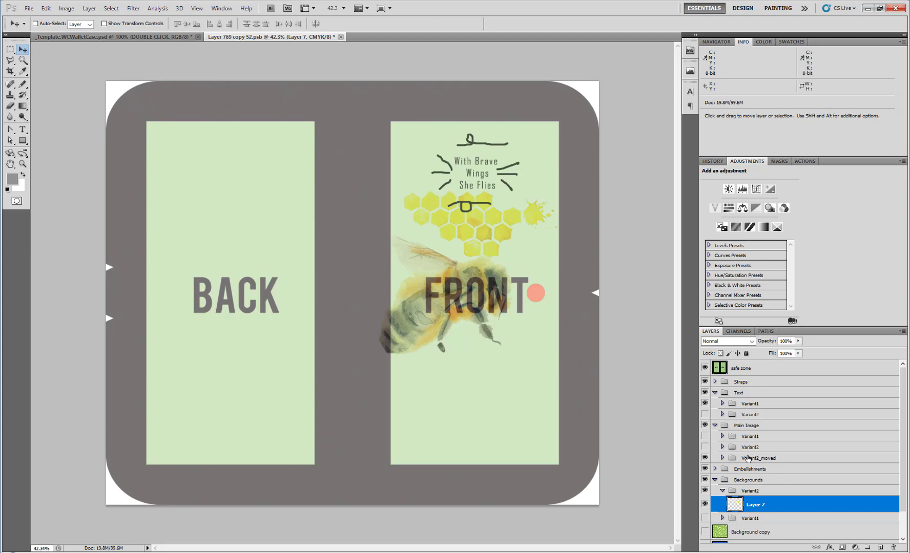
# Step: Move the Variant2_moved bee to the lower half of the front panel, then hide the safe zone overlay and save the artwork
pyautogui.click(748, 459)
pyautogui.moveTo(459, 316); pyautogui.dragTo(512, 397)
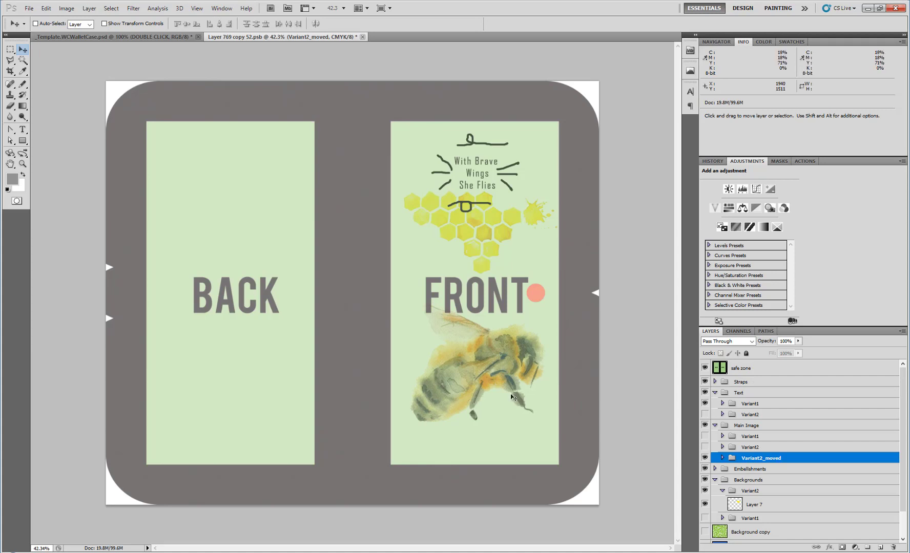
pyautogui.click(775, 506)
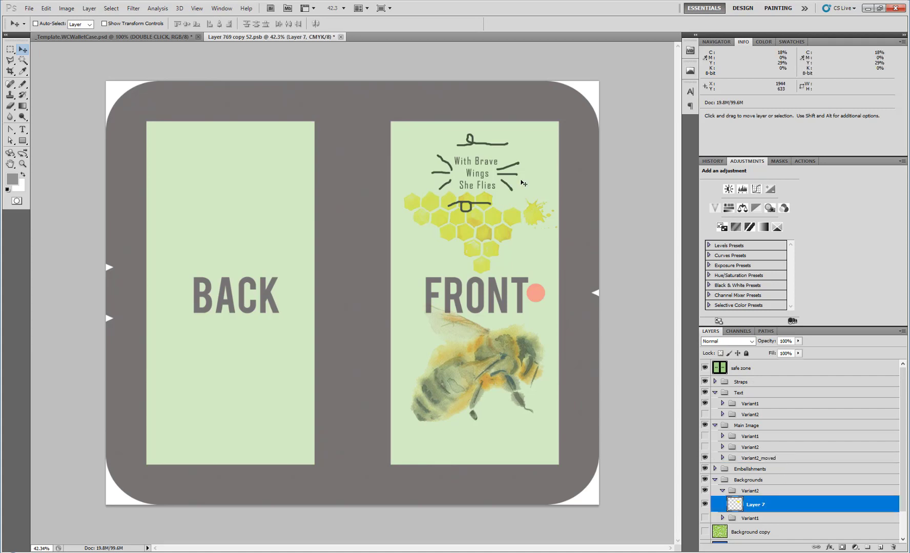
pyautogui.click(704, 368)
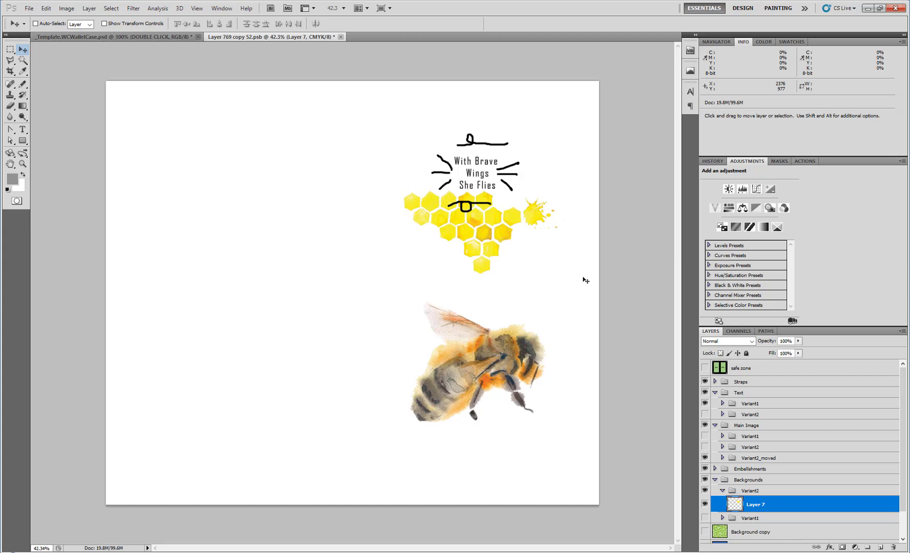
pyautogui.hotkey('ctrl', 's')
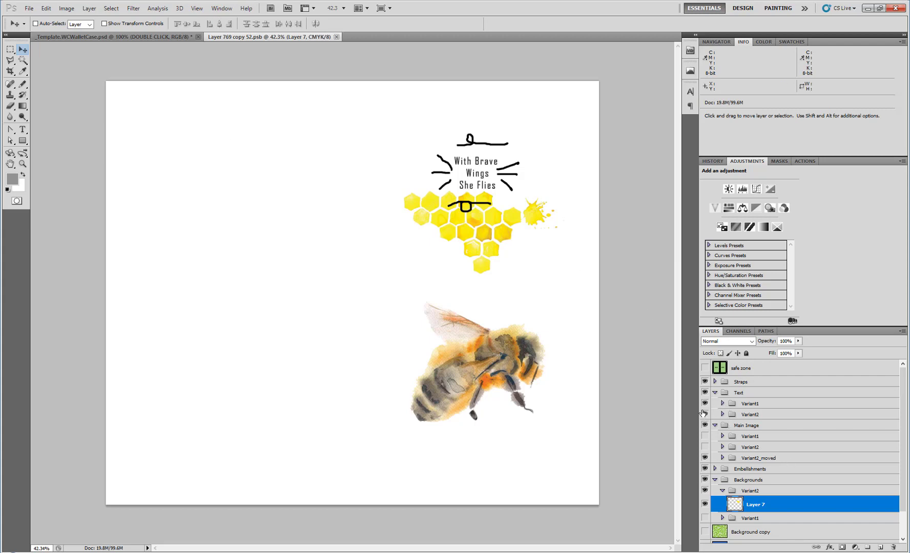
# Step: Compare the Variant2 quote with the Variant1 quote in the Text group by toggling their visibility
pyautogui.click(704, 413)
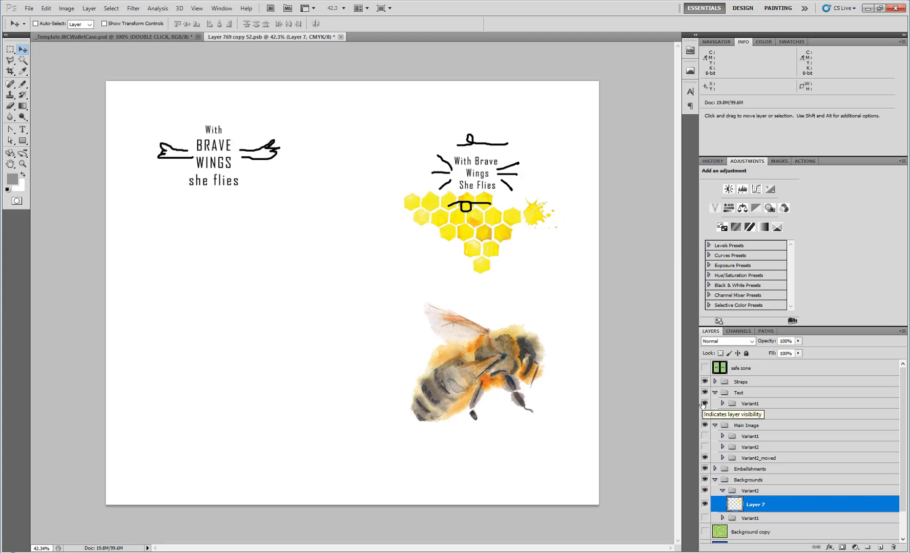
pyautogui.click(705, 403)
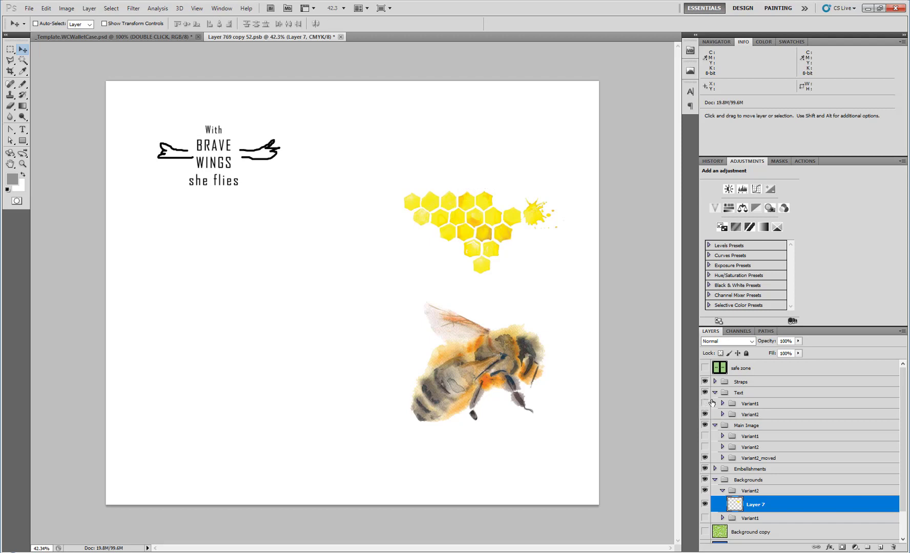
pyautogui.click(705, 403)
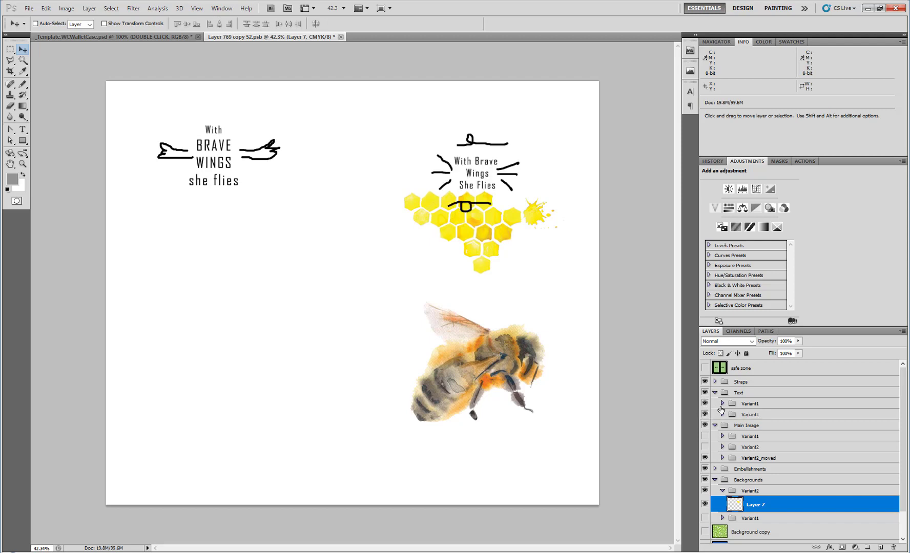
# Step: Duplicate the Text group's Variant1 as Variant3 and place the copy below Variant2
pyautogui.click(752, 412)
pyautogui.click(757, 405)
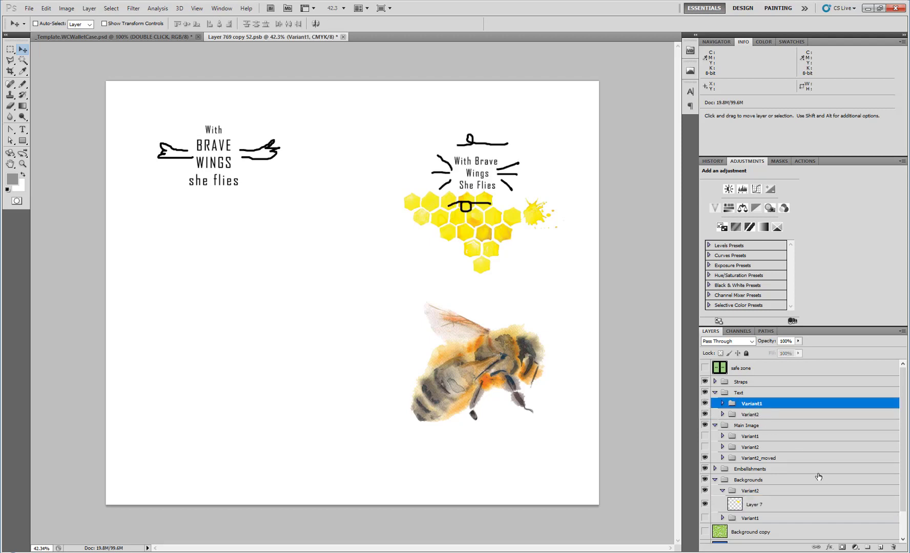
pyautogui.rightClick(764, 406)
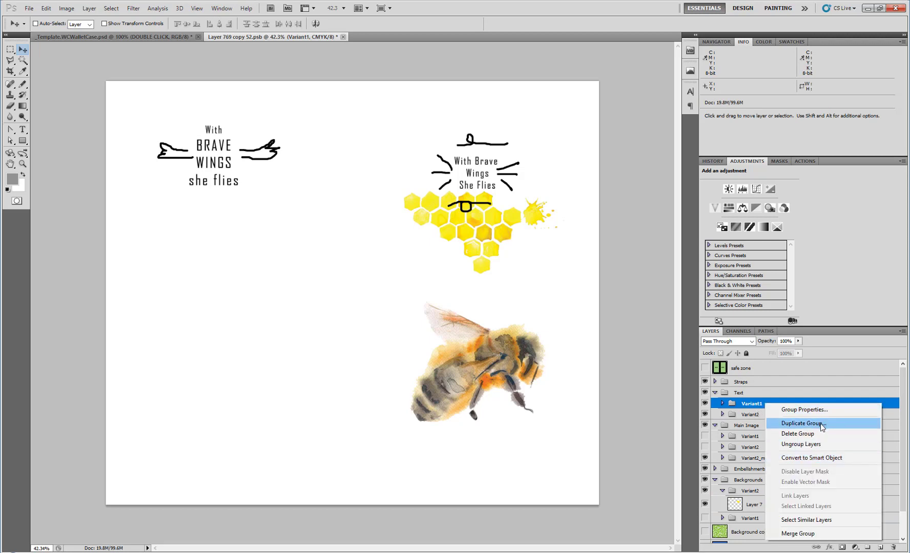
pyautogui.click(821, 424)
pyautogui.press('End')
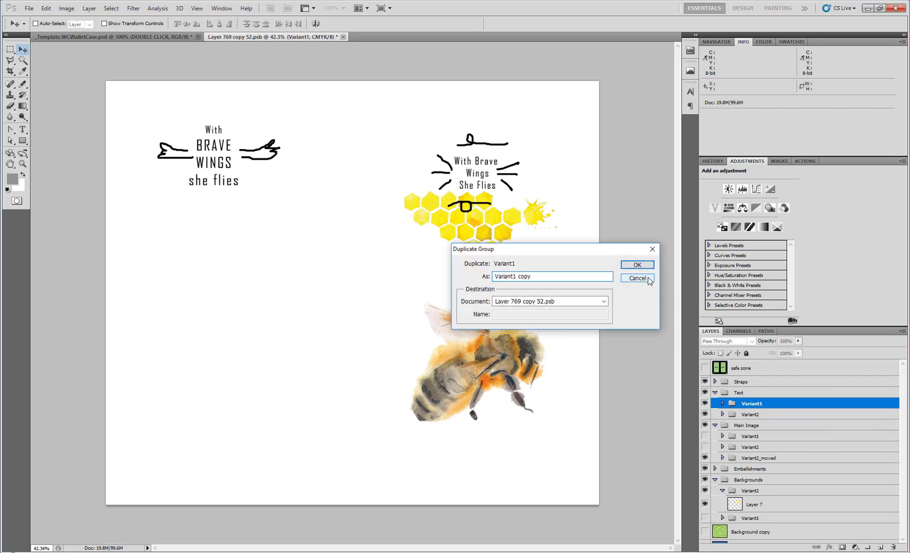
pyautogui.hotkey('ctrl', 'shift', 'Left')
pyautogui.hotkey('shift', 'Left')
pyautogui.write('3')
pyautogui.press('Return')
pyautogui.moveTo(747, 412); pyautogui.dragTo(726, 435)
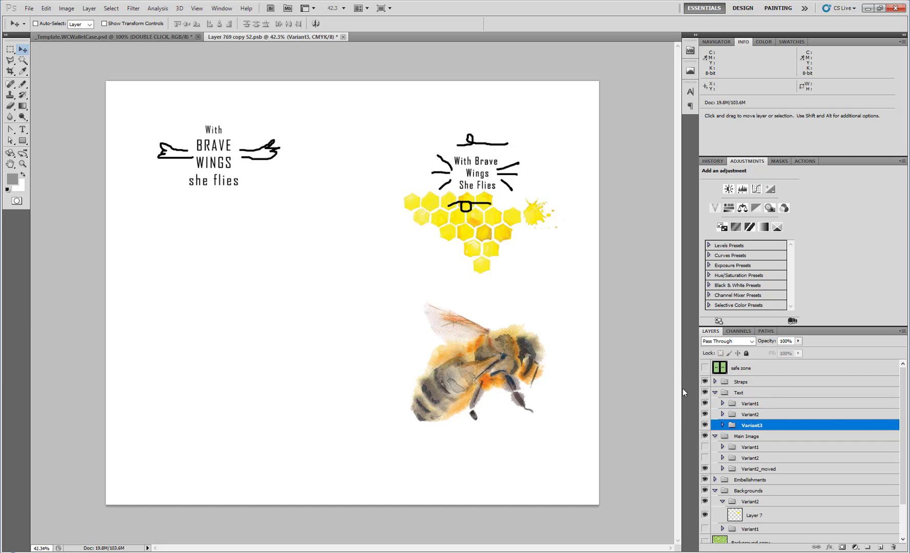
# Step: Hide the Variant1 and Variant2 text groups and delete the hand-drawn Layer 2 and Layer 3 from Variant3
pyautogui.click(705, 414)
pyautogui.click(705, 403)
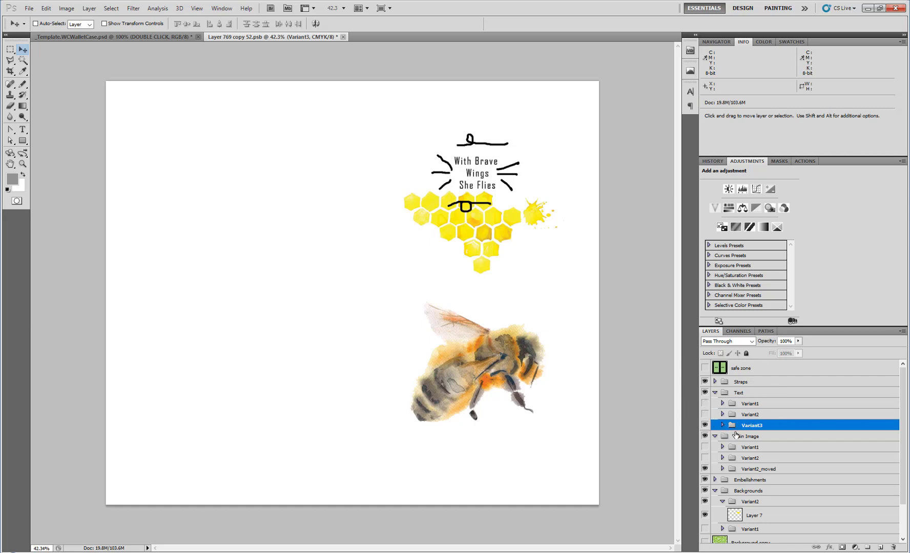
pyautogui.click(722, 426)
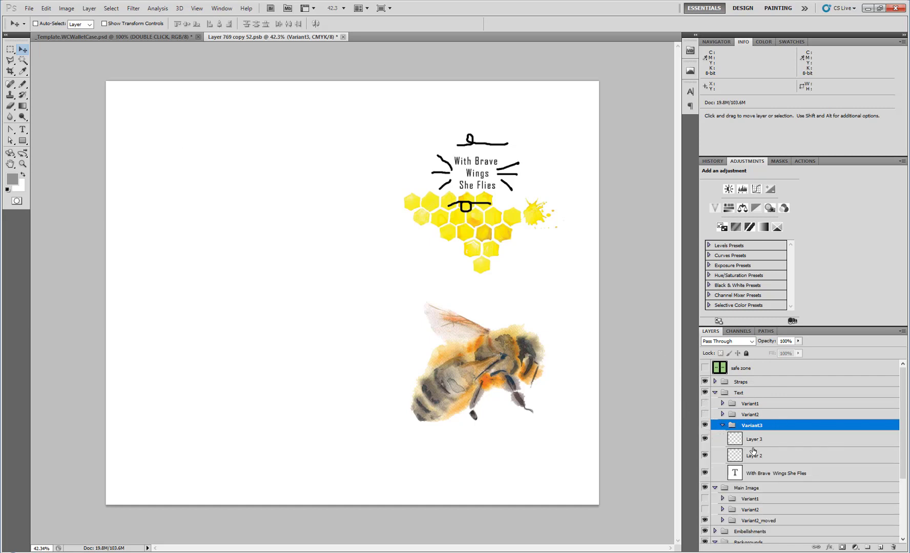
pyautogui.click(753, 444)
pyautogui.click(743, 473)
pyautogui.click(758, 461)
pyautogui.press('Delete')
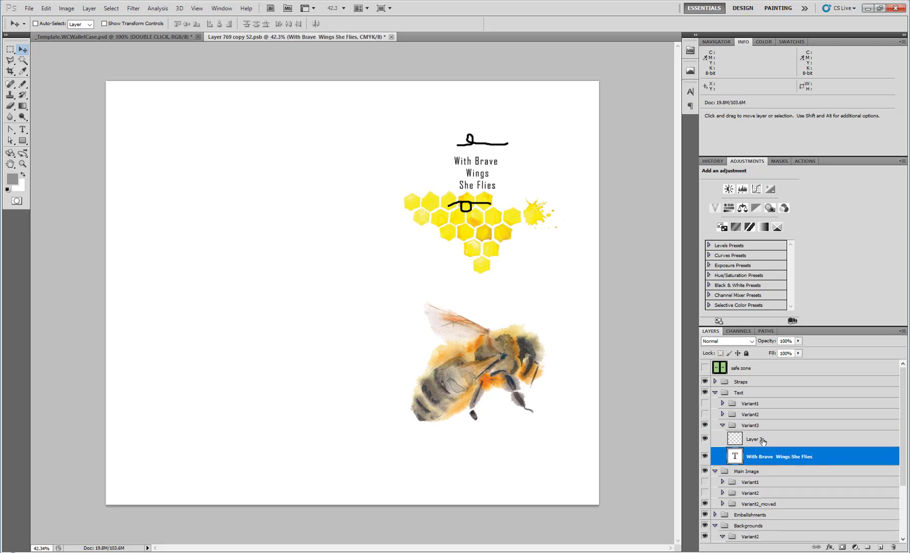
pyautogui.click(763, 442)
pyautogui.press('Delete')
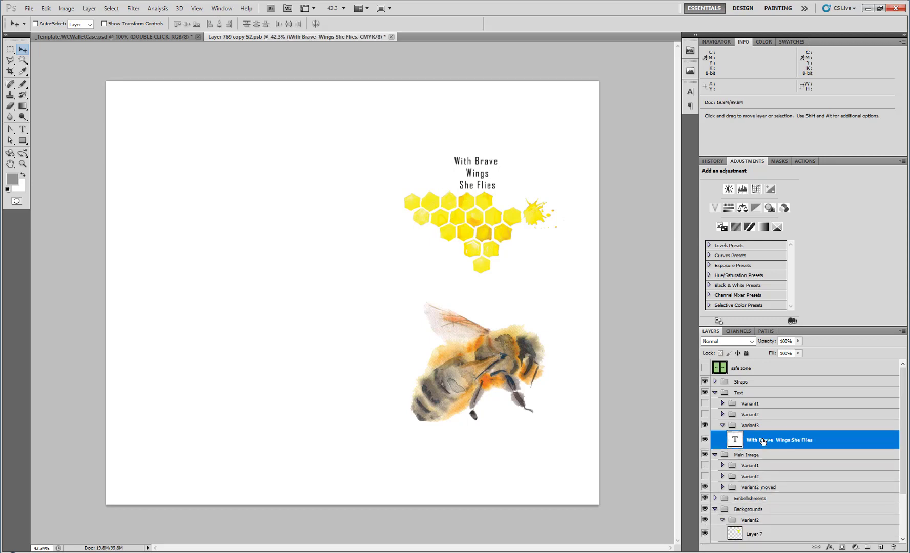
# Step: Set the Variant3 quote's font size to 72 px and shift the text slightly down above the honeycomb
pyautogui.click(714, 392)
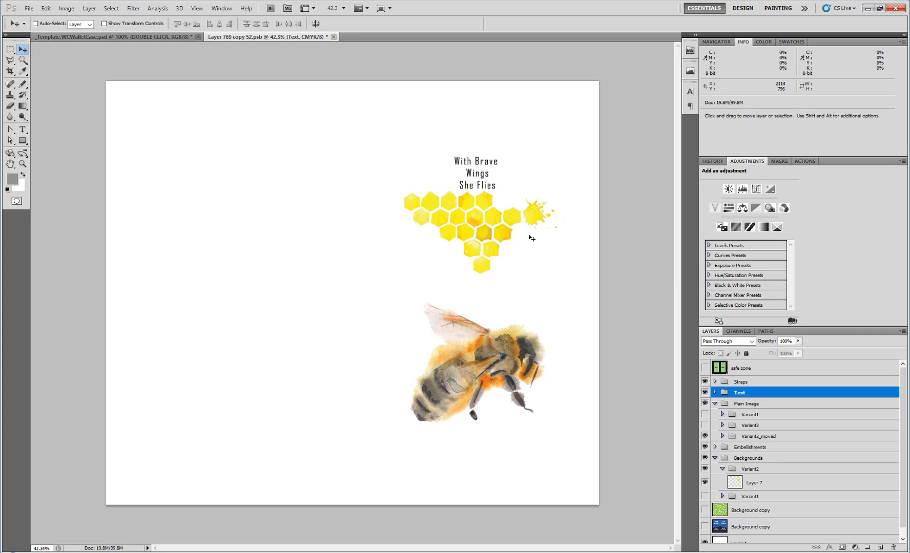
pyautogui.click(22, 130)
pyautogui.click(473, 179)
pyautogui.hotkey('ctrl', 'a')
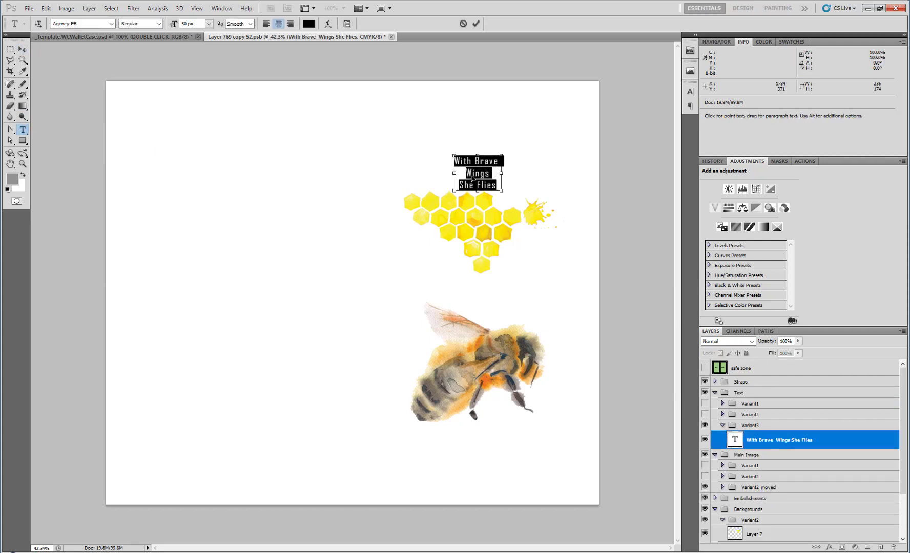
pyautogui.click(209, 24)
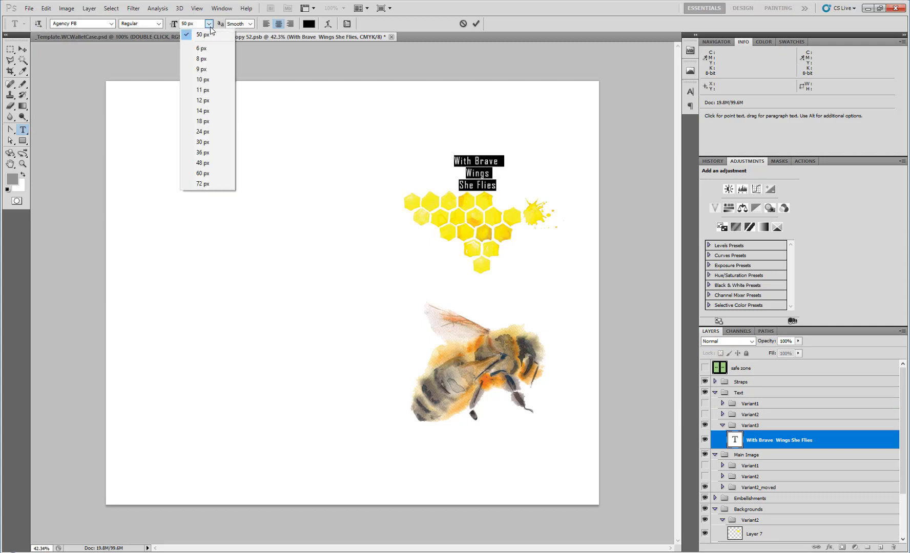
pyautogui.click(214, 184)
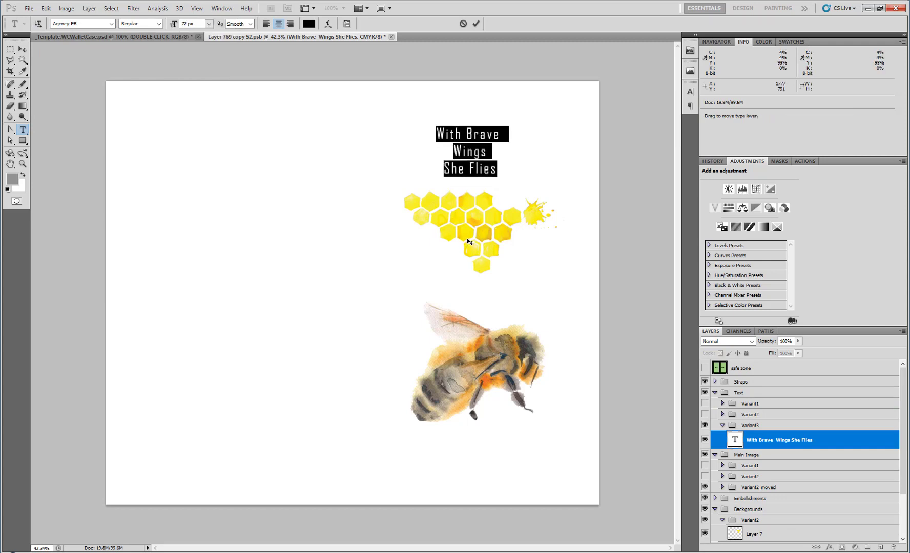
pyautogui.moveTo(467, 240); pyautogui.dragTo(470, 249)
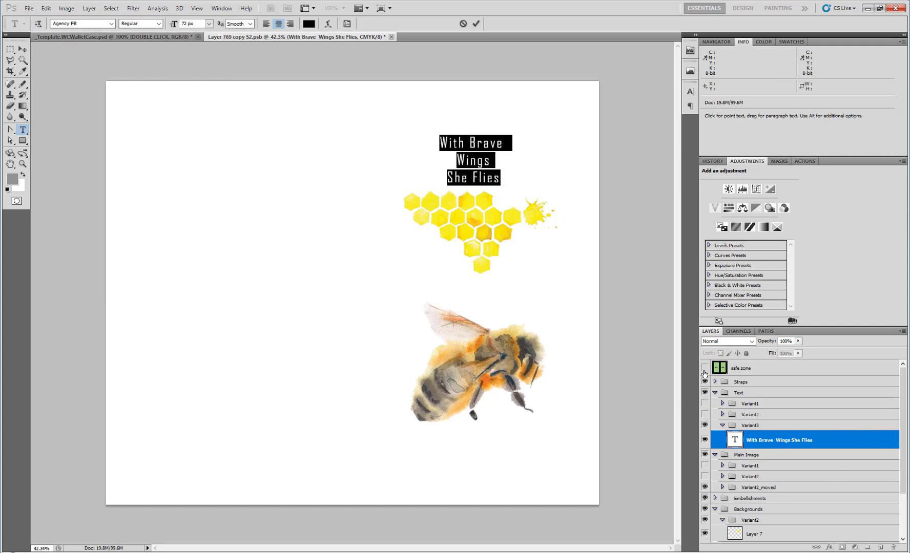
# Step: Check the enlarged quote against the safe zone and on the _Template.WCWalletCase.psd mockup, returning to the Layer 769 copy 52.psb artwork
pyautogui.click(704, 371)
pyautogui.click(704, 369)
pyautogui.click(704, 369)
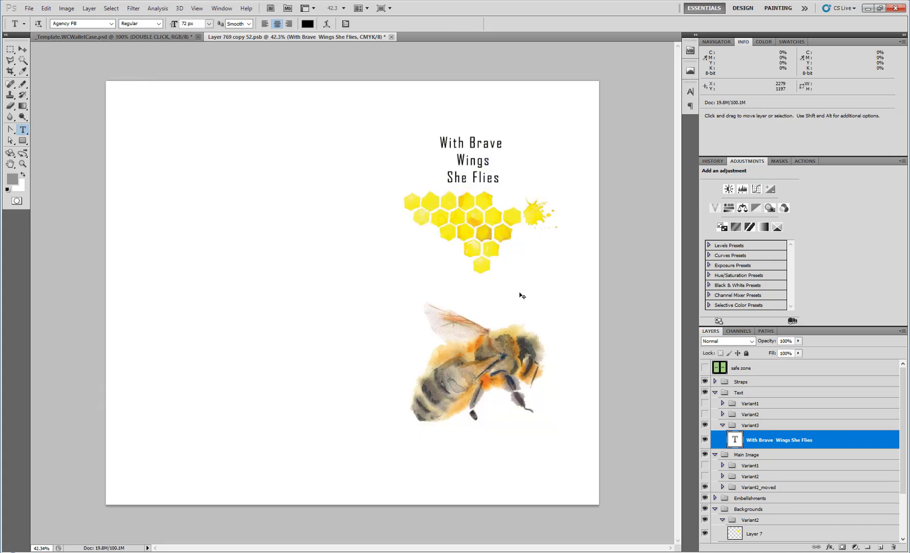
pyautogui.click(145, 38)
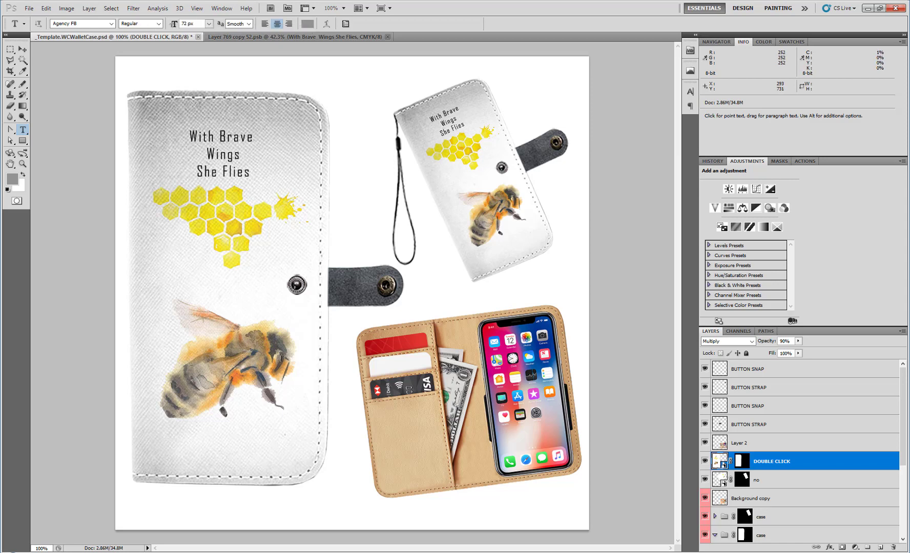
pyautogui.click(359, 36)
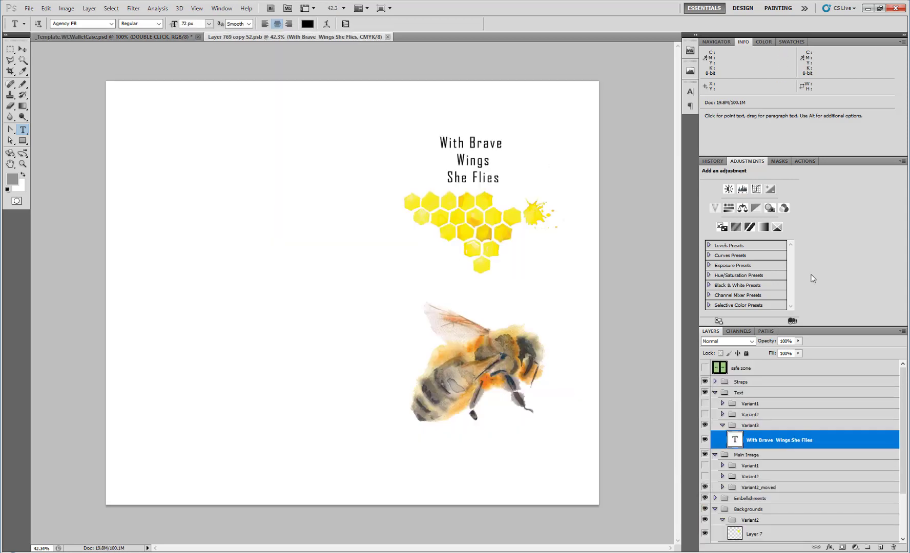
pyautogui.scroll(-3, 814, 460)
pyautogui.click(763, 475)
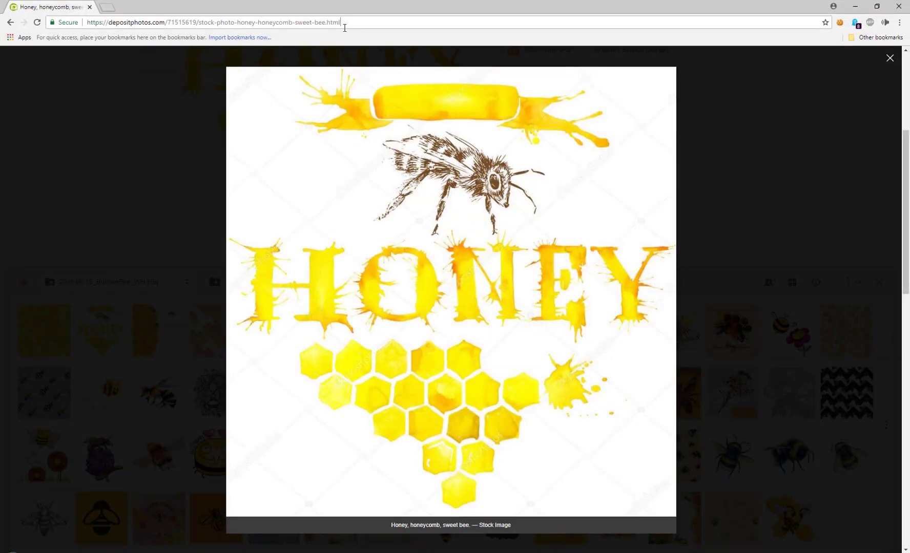
# Step: In the browser, close the honeycomb image preview and search Depositphotos for "watercolor background", closing the favorites panel
pyautogui.click(344, 25)
pyautogui.click(340, 48)
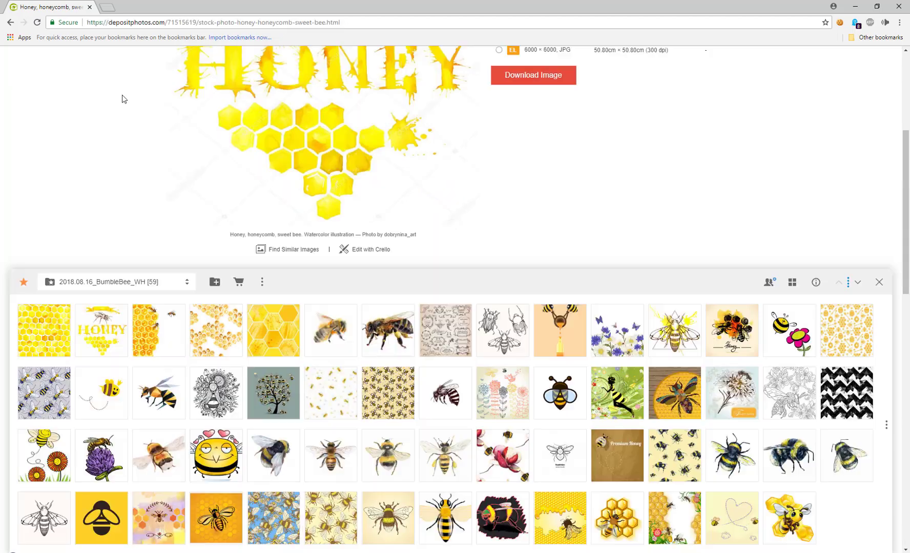
pyautogui.click(242, 27)
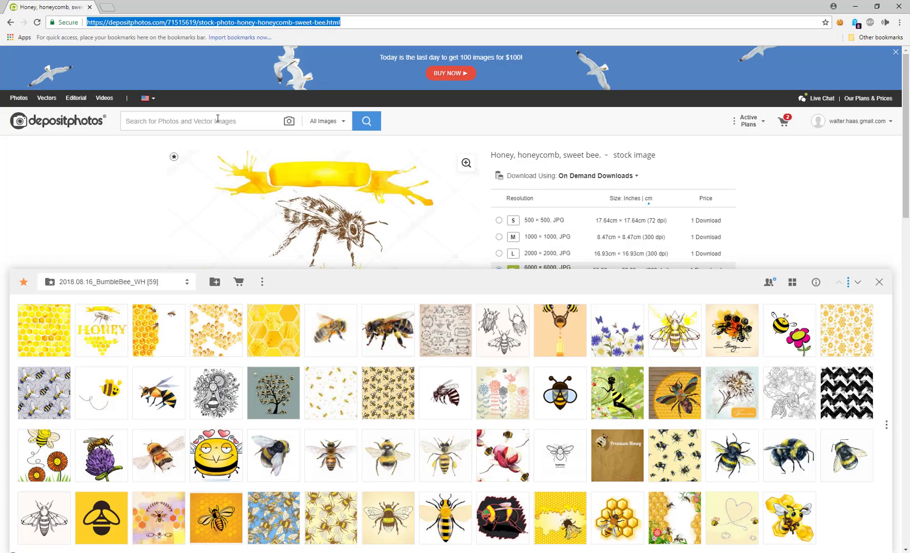
pyautogui.click(205, 121)
pyautogui.write('wate')
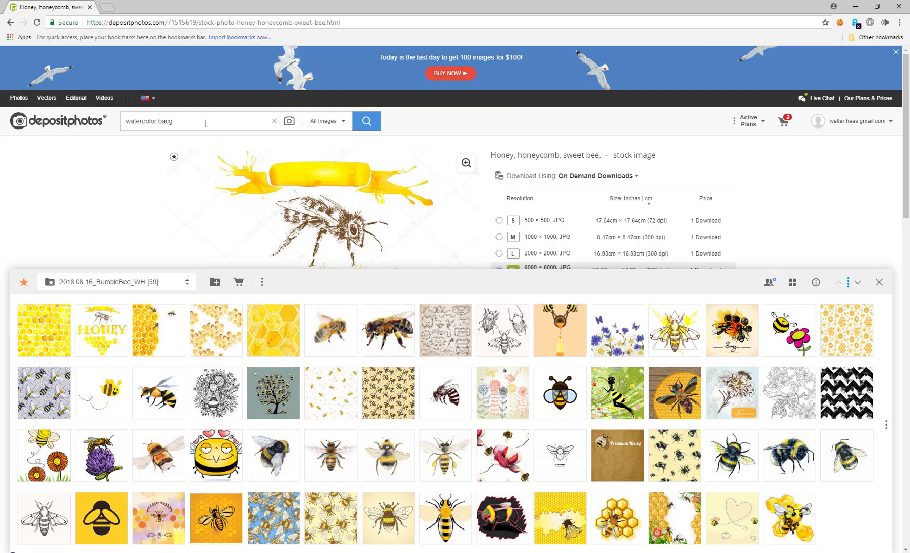
pyautogui.write('rcolor background')
pyautogui.press('Return')
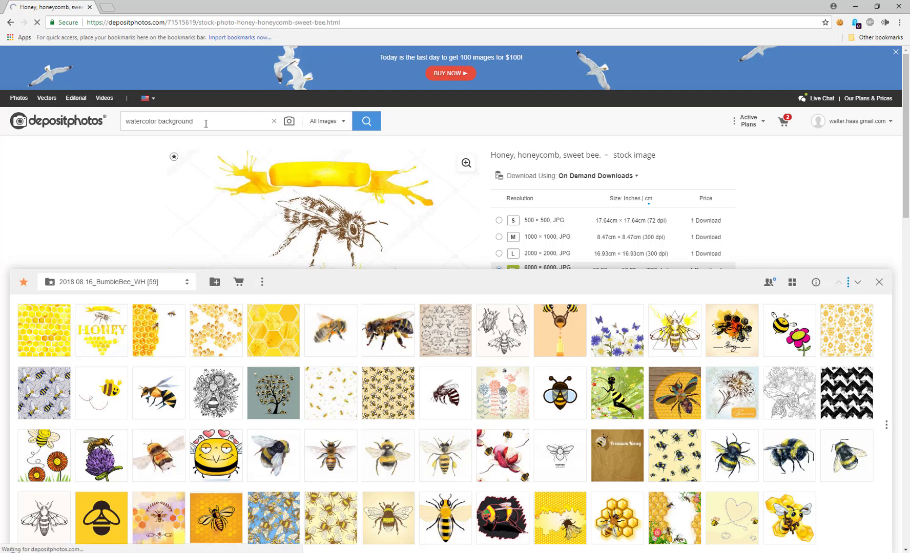
pyautogui.click(878, 282)
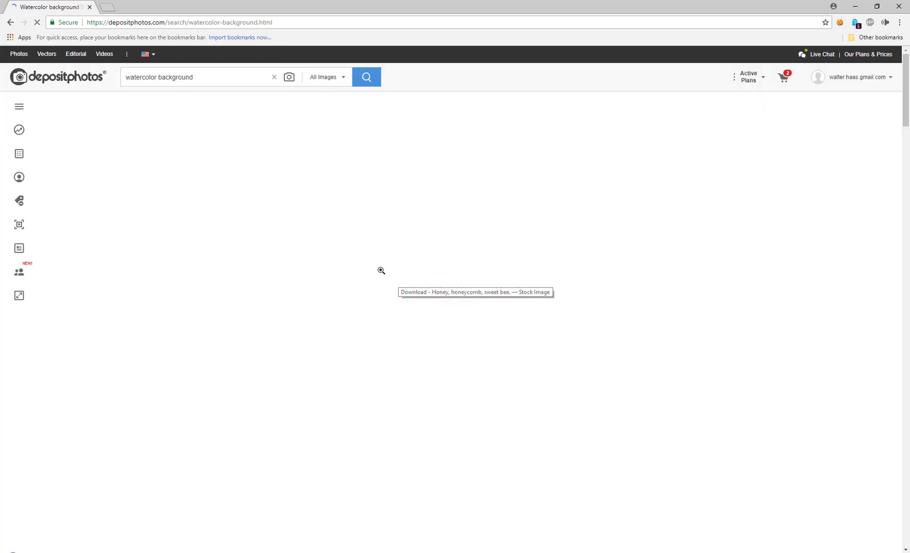
# Step: Open the preview of the "Yellow watercolor background" stock image in the search results and copy the image
pyautogui.scroll(-3, 381, 266)
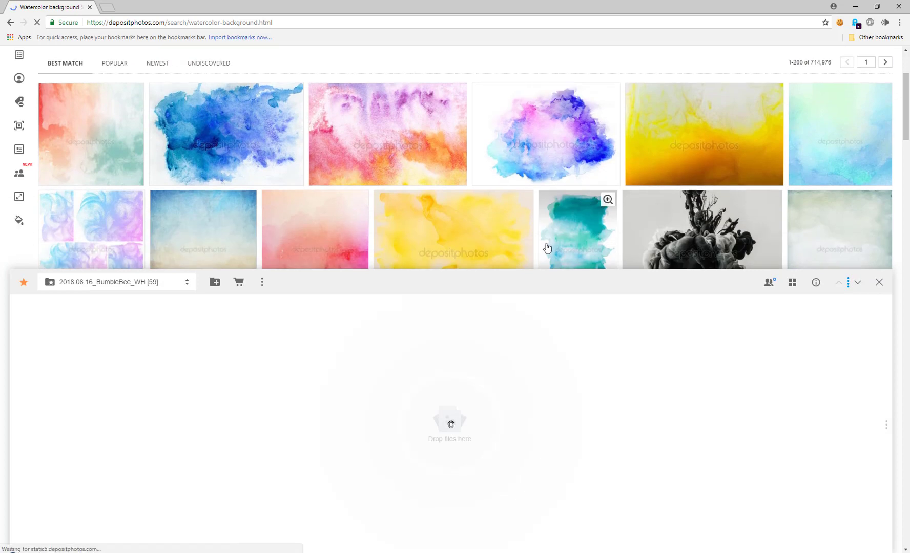
pyautogui.scroll(-2, 547, 248)
pyautogui.click(439, 134)
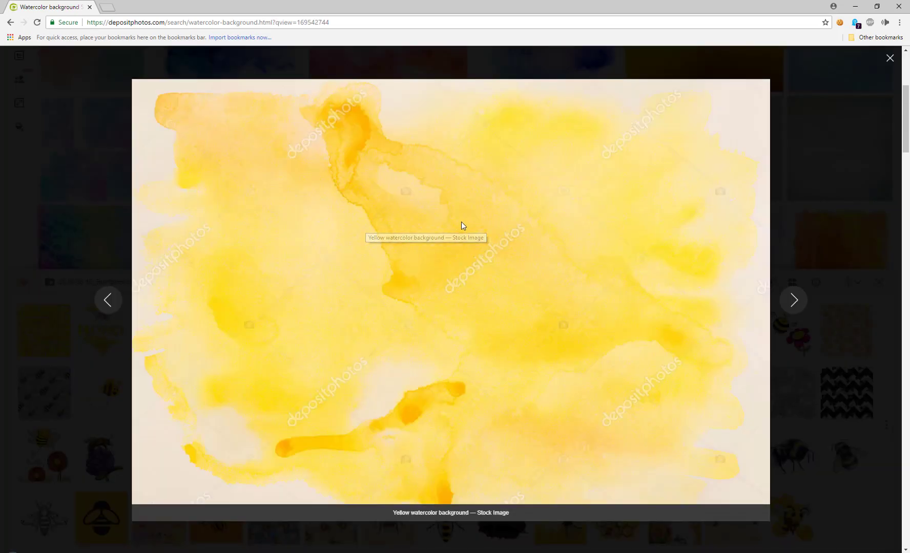
pyautogui.rightClick(461, 222)
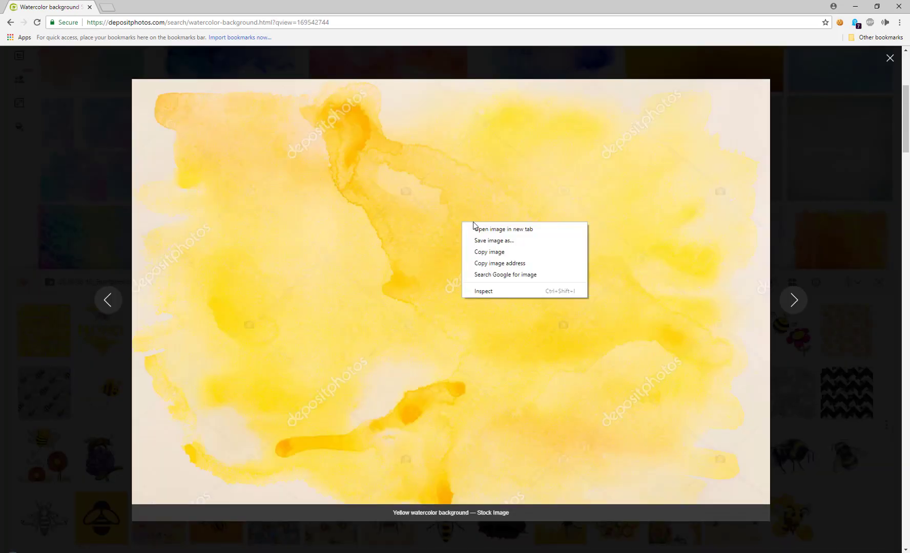
pyautogui.click(487, 252)
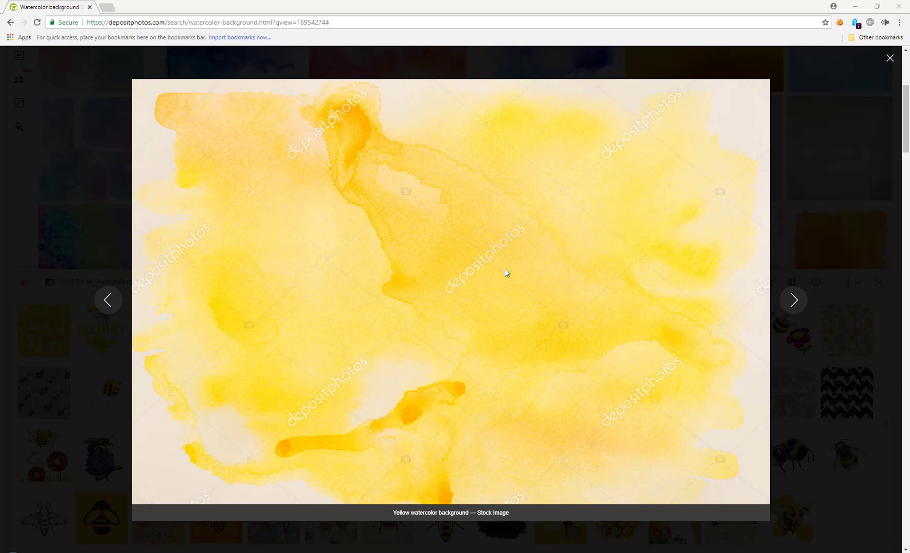
# Step: Switch to Photoshop, paste the watercolor image above Layer 7 in the Backgrounds Variant2 group, and delete its dark depositphotos footer strip
pyautogui.hotkey('alt', 'Tab')
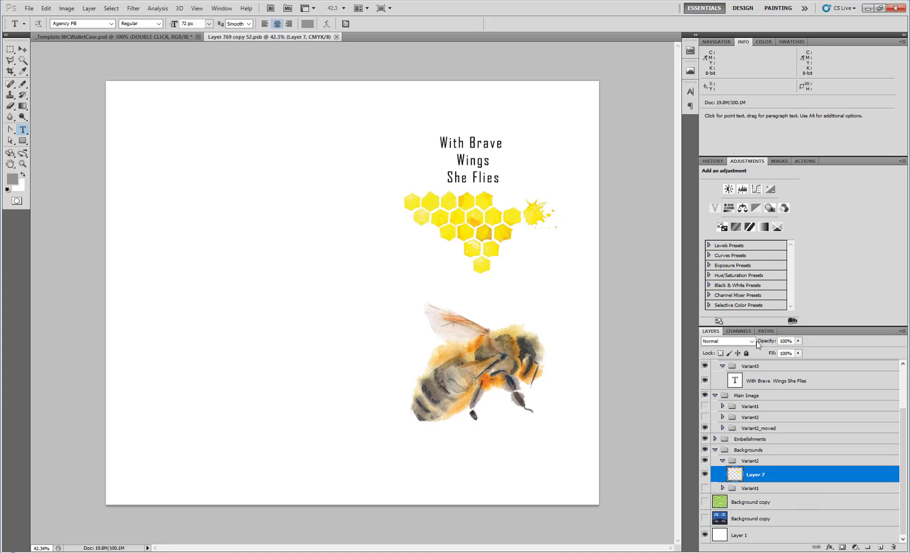
pyautogui.hotkey('ctrl', 'v')
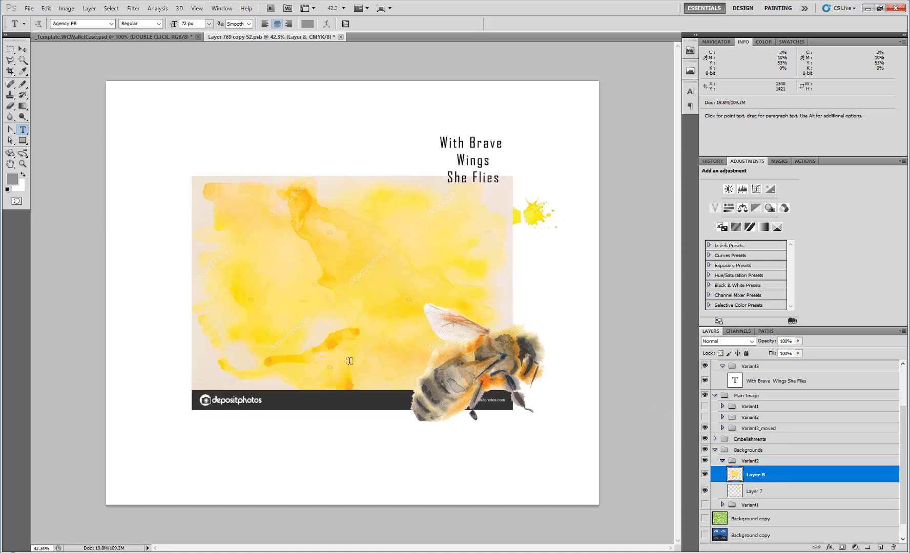
pyautogui.click(10, 50)
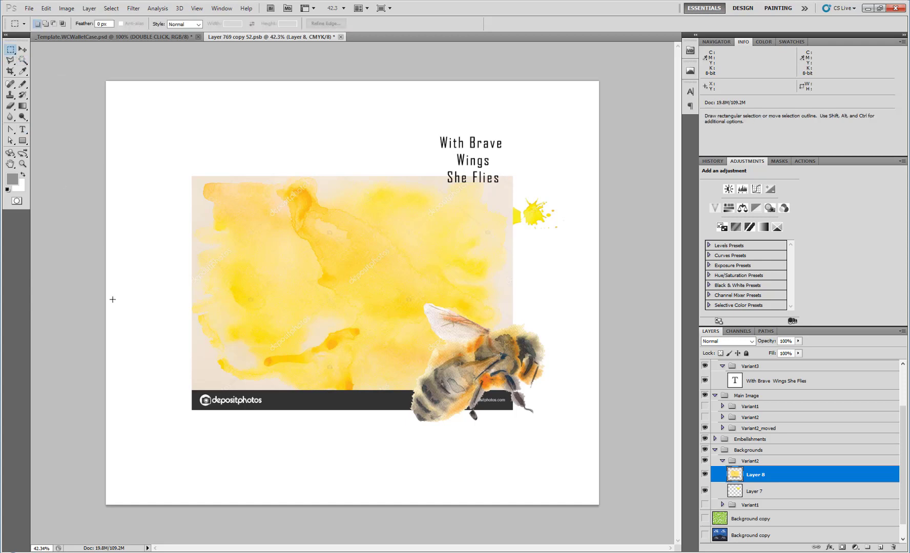
pyautogui.moveTo(182, 387); pyautogui.dragTo(551, 446)
pyautogui.press('Delete')
pyautogui.hotkey('ctrl', 'd')
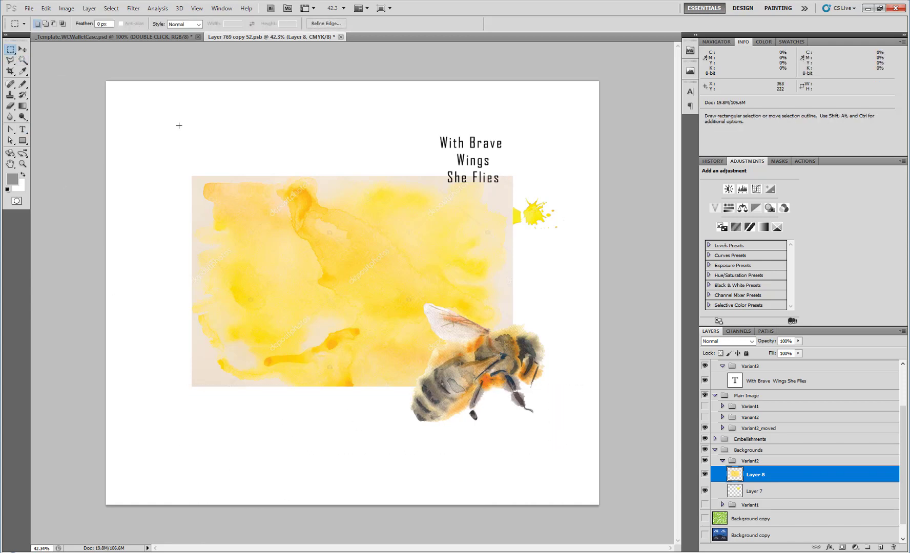
pyautogui.hotkey('ctrl', 'v')
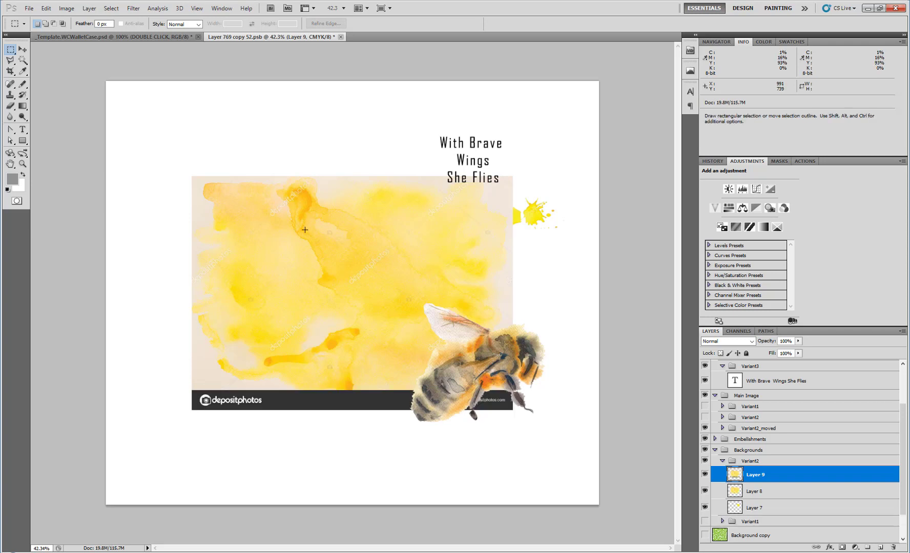
pyautogui.hotkey('ctrl', 'z')
# Step: Scale the watercolor Layer 8 to 194.22% width and 206.13% height, covering the canvas against the safe zone guide, and check it on the mockup
pyautogui.hotkey('ctrl', 't')
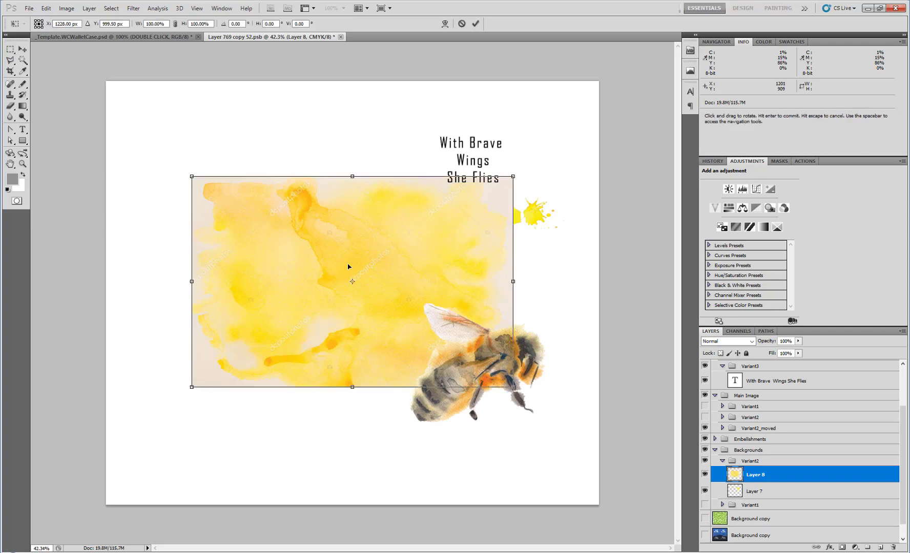
pyautogui.moveTo(388, 230); pyautogui.dragTo(456, 121)
pyautogui.scroll(3, 710, 369)
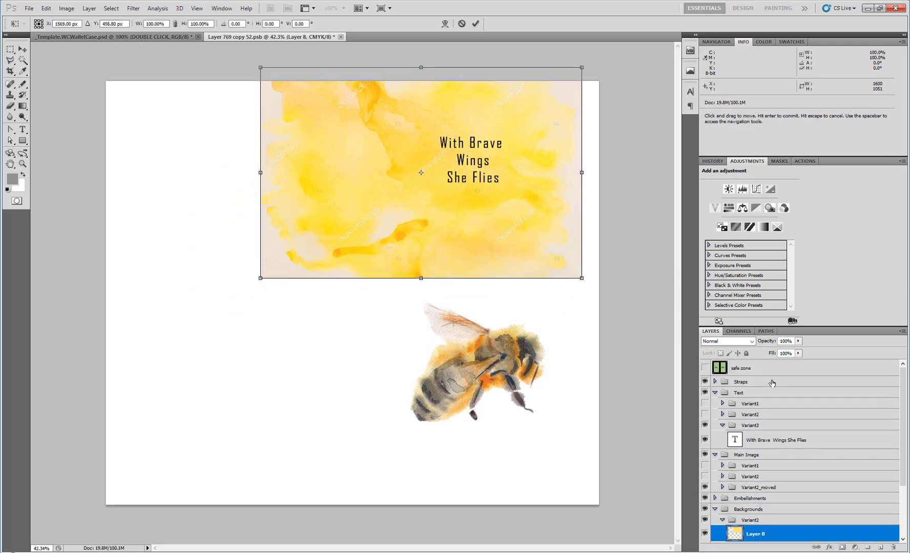
pyautogui.click(705, 368)
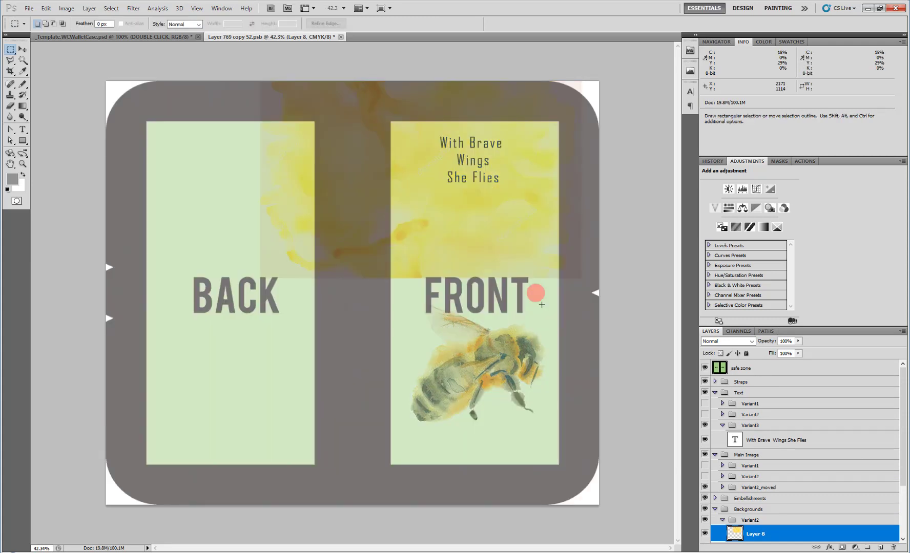
pyautogui.moveTo(582, 279); pyautogui.dragTo(884, 477)
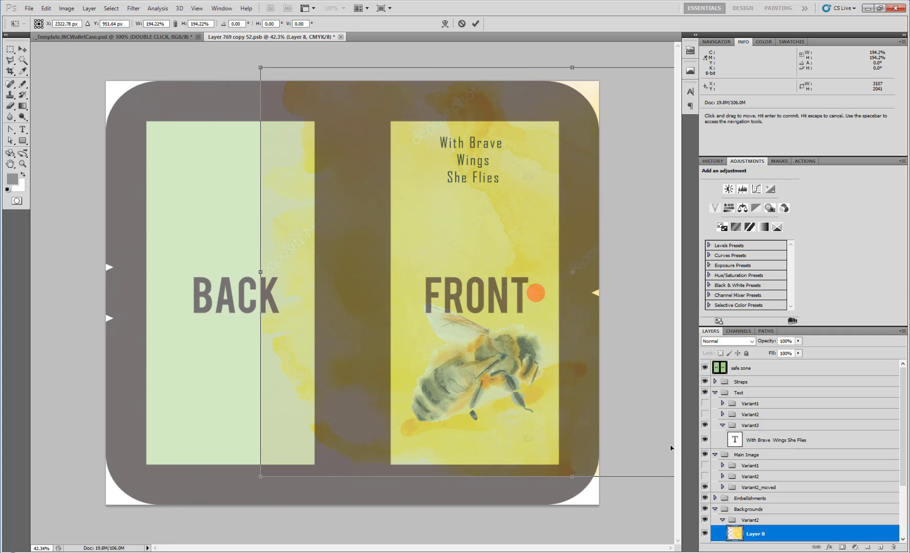
pyautogui.moveTo(672, 445); pyautogui.dragTo(511, 460)
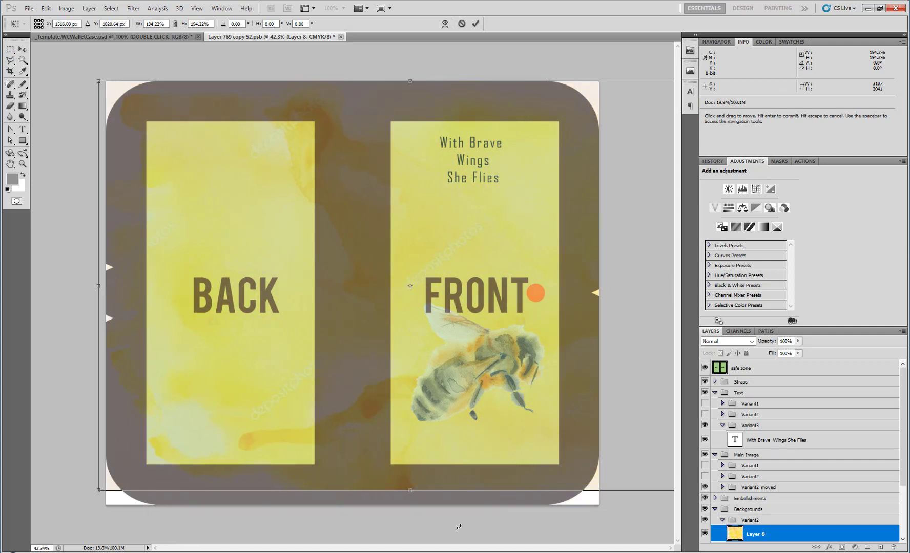
pyautogui.moveTo(410, 490); pyautogui.dragTo(406, 515)
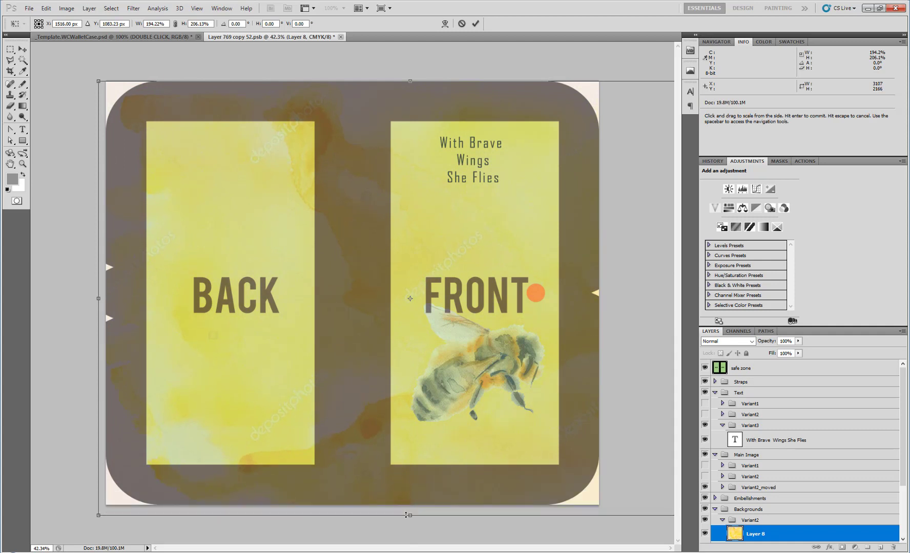
pyautogui.press('Return')
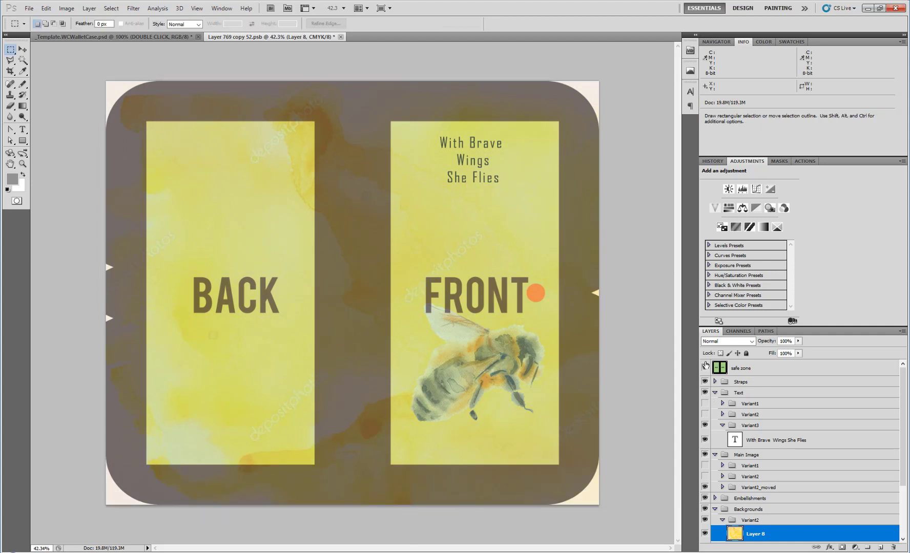
pyautogui.click(704, 368)
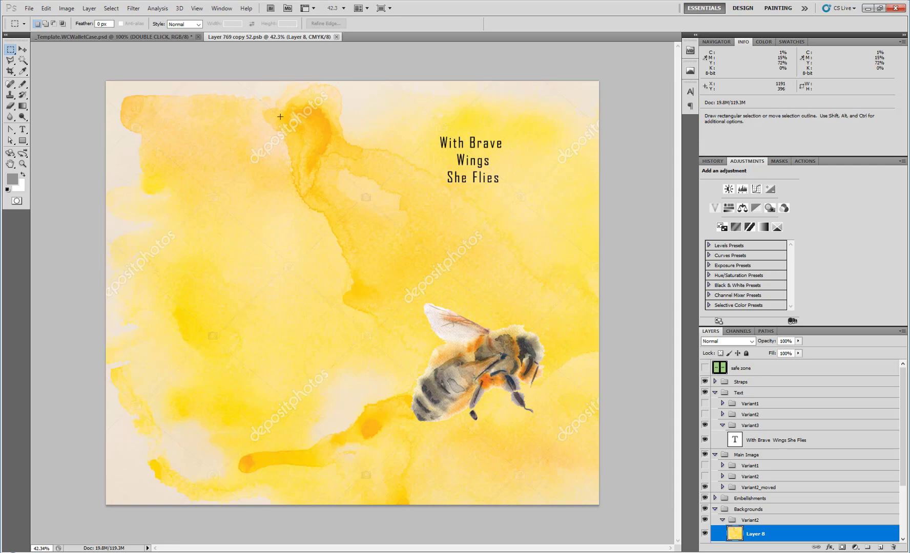
pyautogui.click(156, 35)
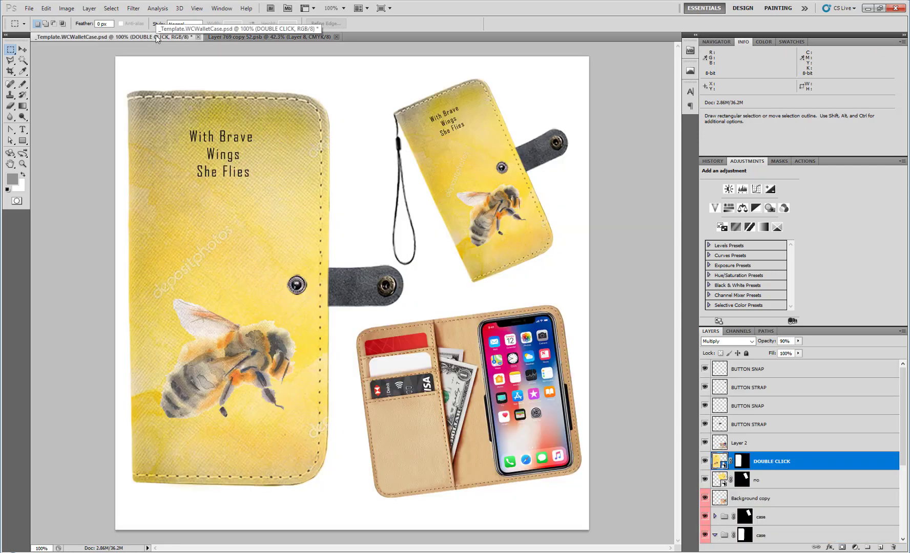
pyautogui.click(290, 38)
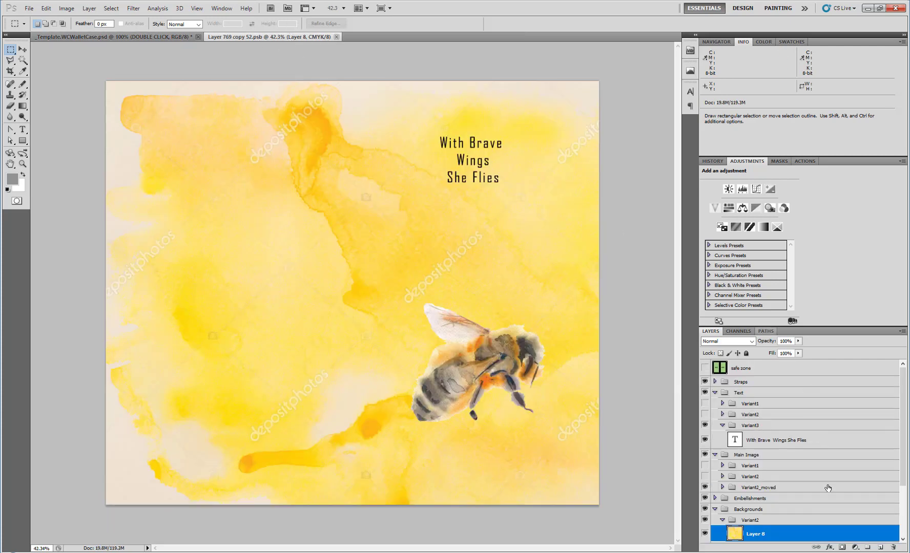
# Step: Move the honeycomb Layer 7 above the watercolor Layer 8, save the artwork, and check it on the _Template.WCWalletCase.psd mockup
pyautogui.scroll(-3, 825, 489)
pyautogui.moveTo(770, 461); pyautogui.dragTo(775, 452)
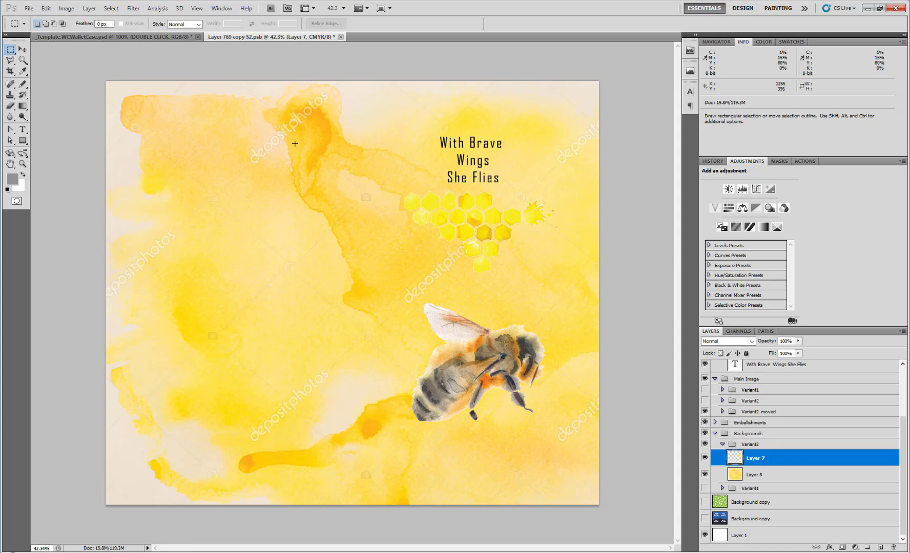
pyautogui.click(152, 36)
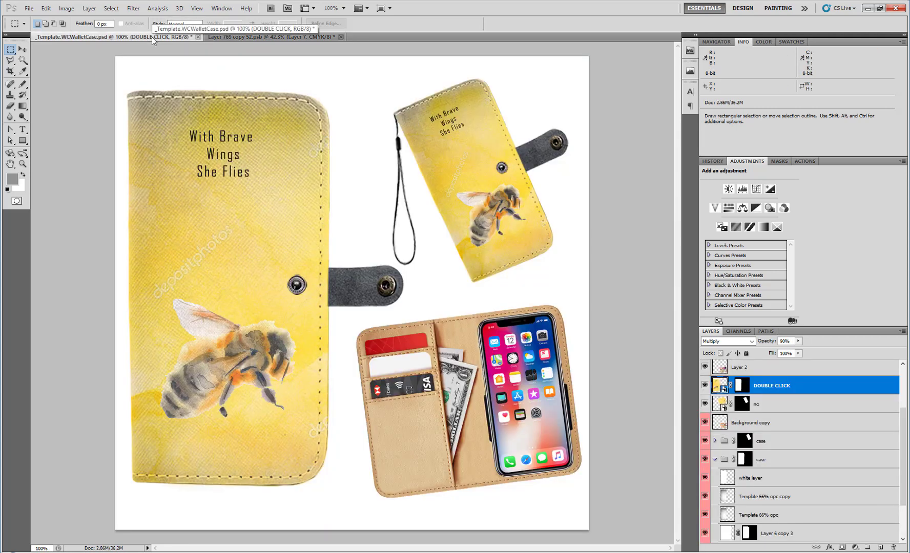
pyautogui.click(253, 36)
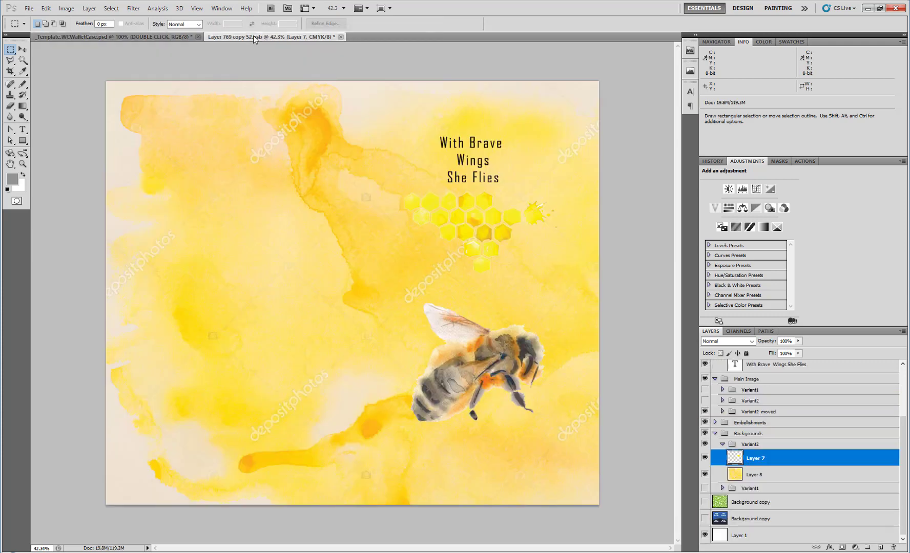
pyautogui.click(168, 37)
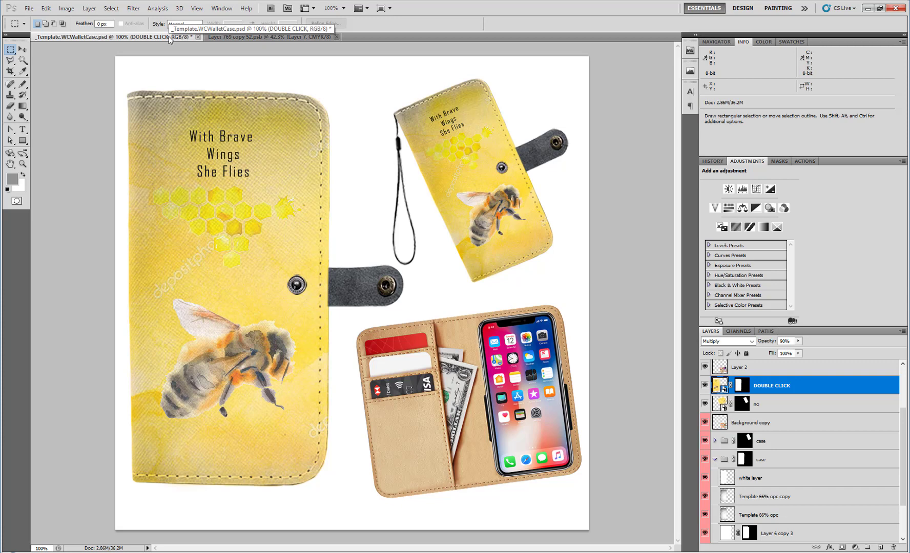
pyautogui.click(295, 36)
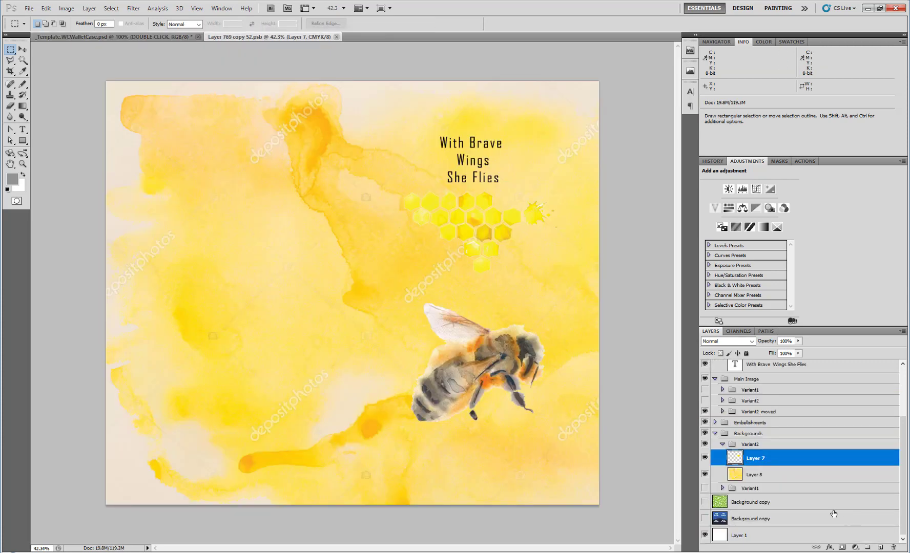
# Step: Create a new layer between the honeycomb Layer 7 and the watercolor Layer 8 and fill it with white
pyautogui.click(880, 547)
pyautogui.moveTo(769, 460); pyautogui.dragTo(767, 483)
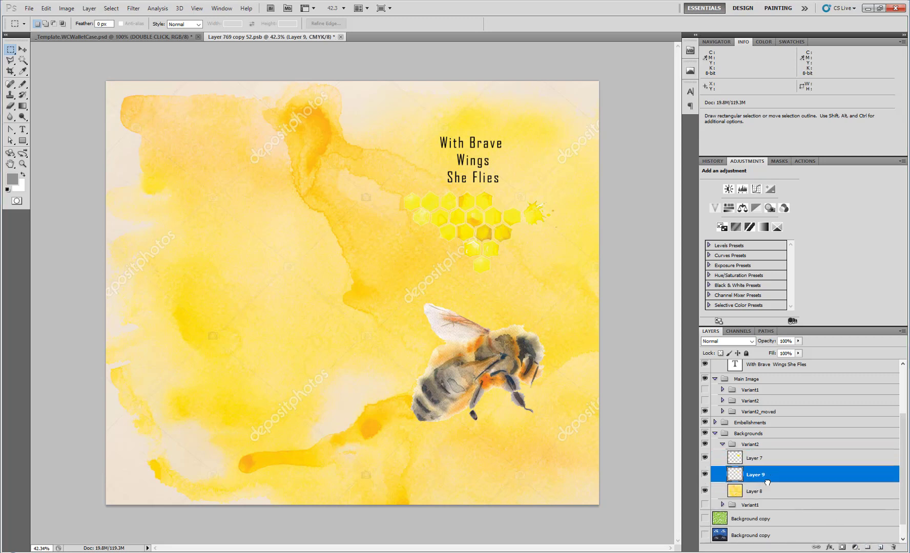
pyautogui.click(9, 189)
pyautogui.click(23, 175)
pyautogui.click(23, 107)
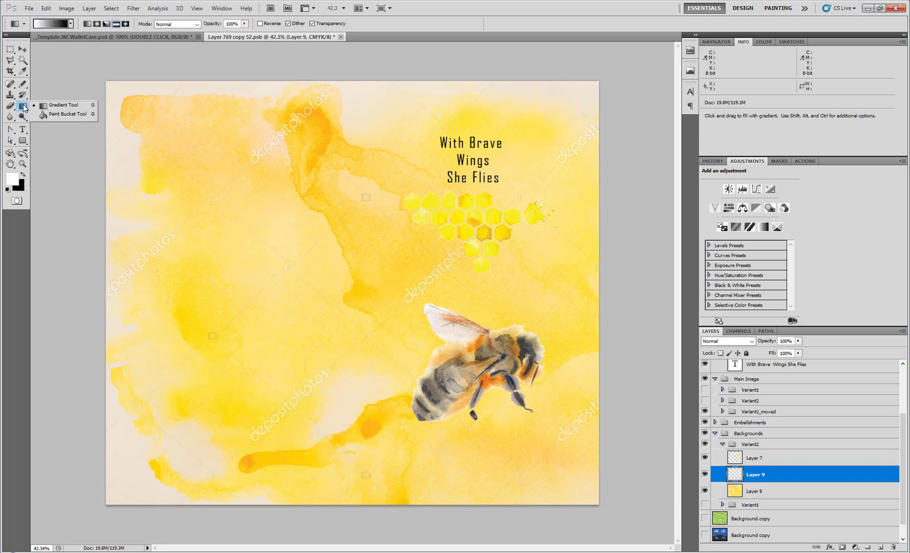
pyautogui.click(66, 114)
pyautogui.click(367, 242)
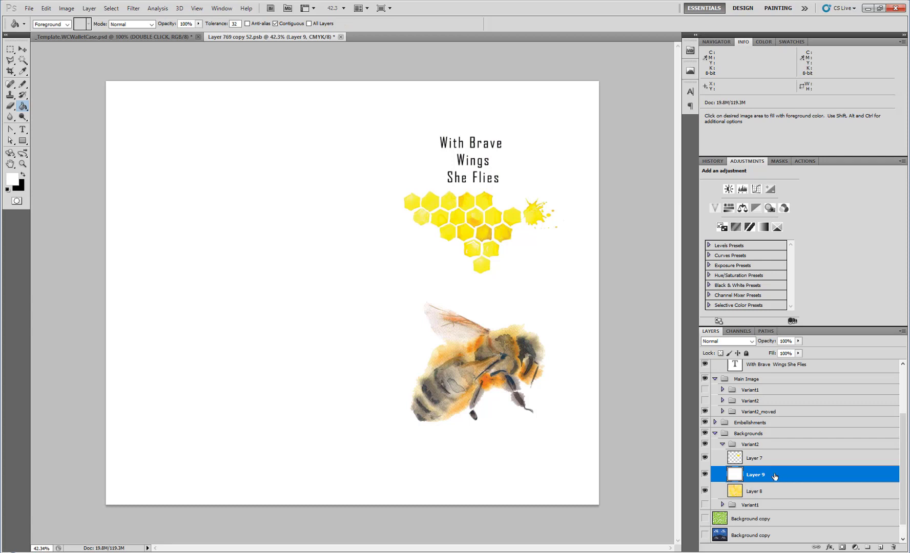
# Step: Lower the white layer's opacity to 78%, save the artwork, and check the faded background on the wallet mockup
pyautogui.click(797, 341)
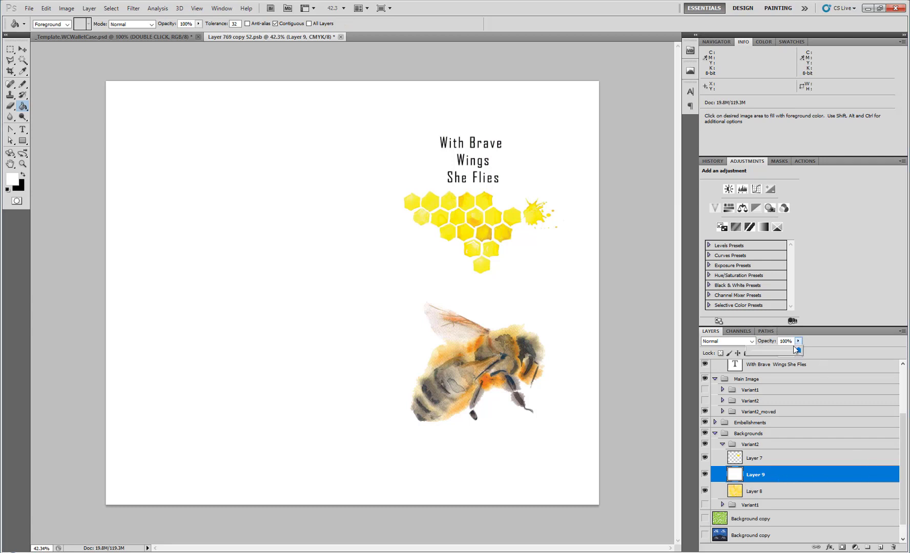
pyautogui.moveTo(797, 351)
pyautogui.mouseDown()
pyautogui.moveTo(776, 351)
pyautogui.moveTo(787, 354)
pyautogui.mouseUp()
pyautogui.hotkey('ctrl', 's')
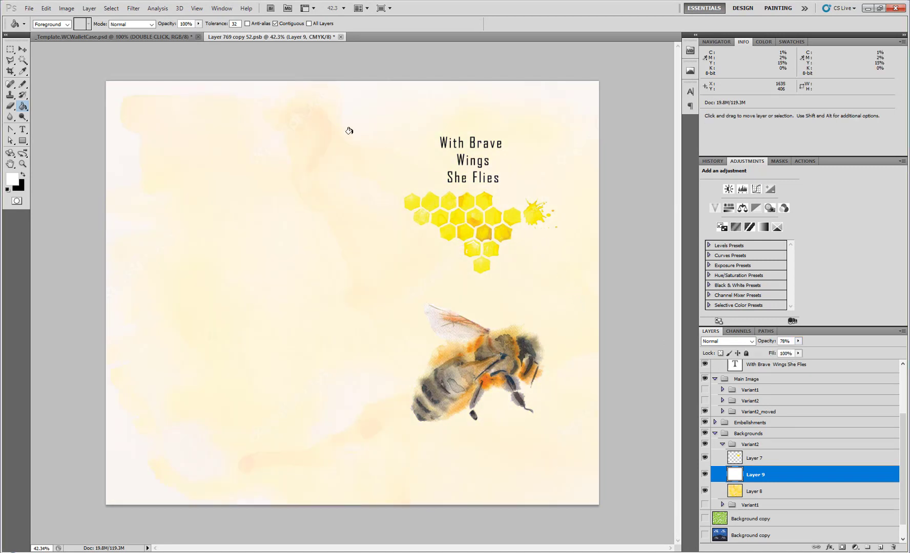
pyautogui.click(170, 35)
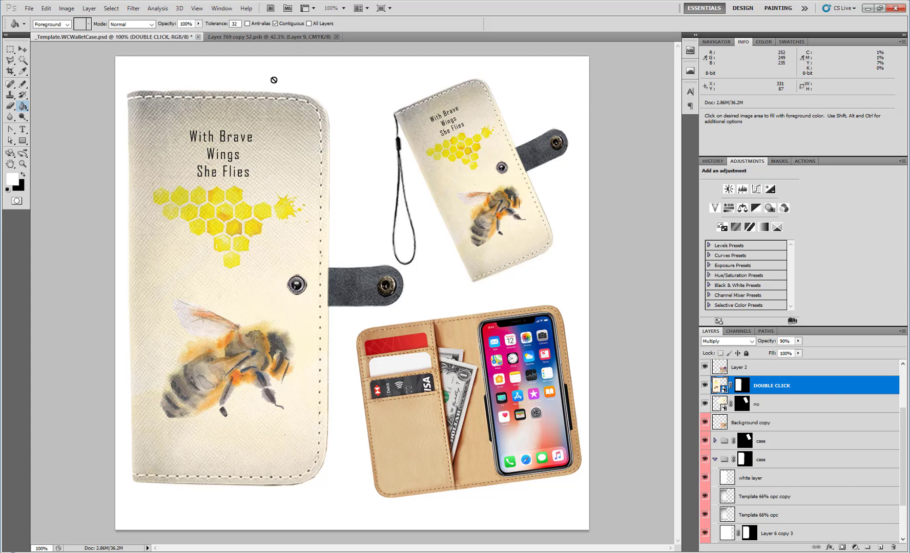
pyautogui.click(293, 38)
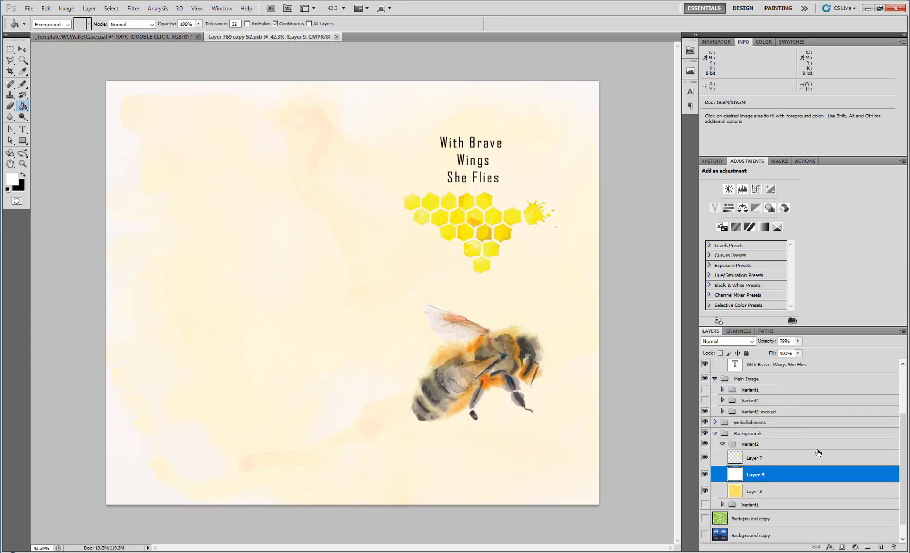
# Step: Reduce the white layer's opacity to 64%, save the artwork, check the wallet mockup, and return to the artwork document
pyautogui.click(798, 341)
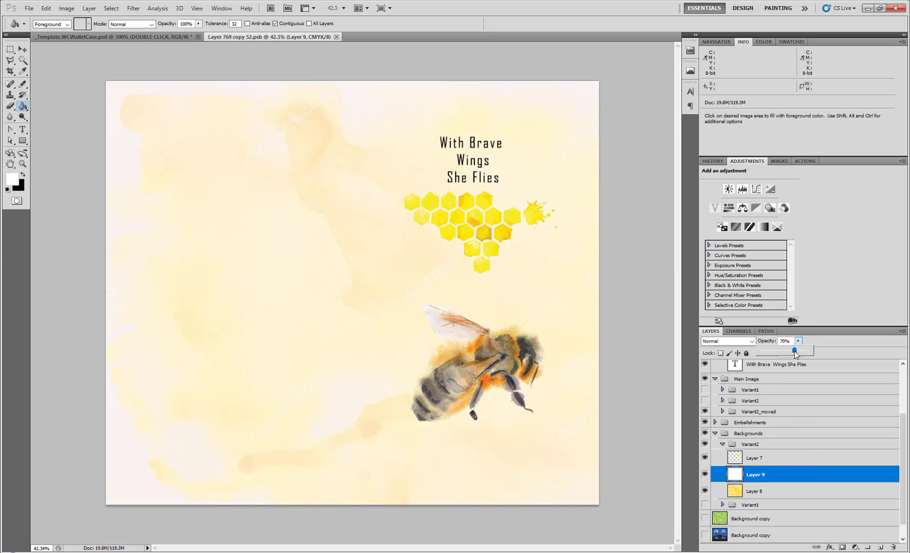
pyautogui.moveTo(794, 352); pyautogui.dragTo(791, 353)
pyautogui.hotkey('ctrl', 's')
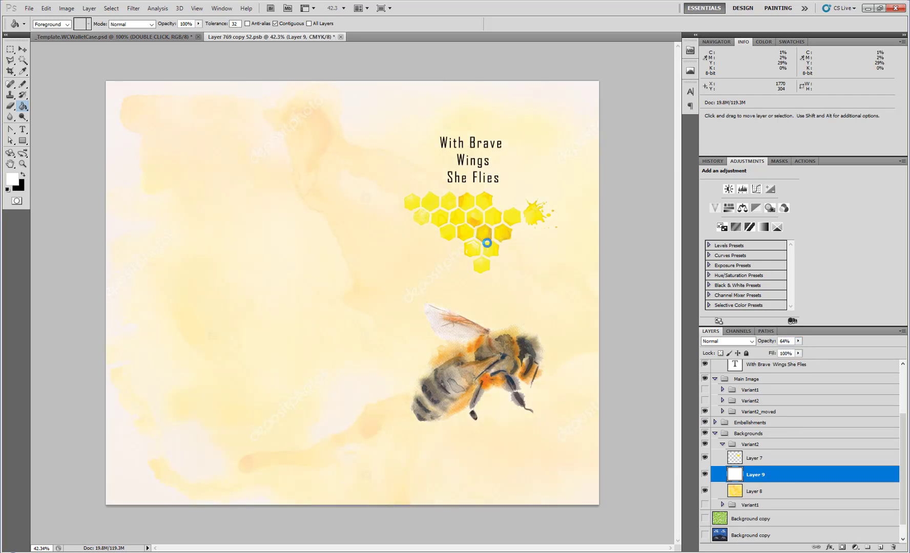
pyautogui.click(95, 38)
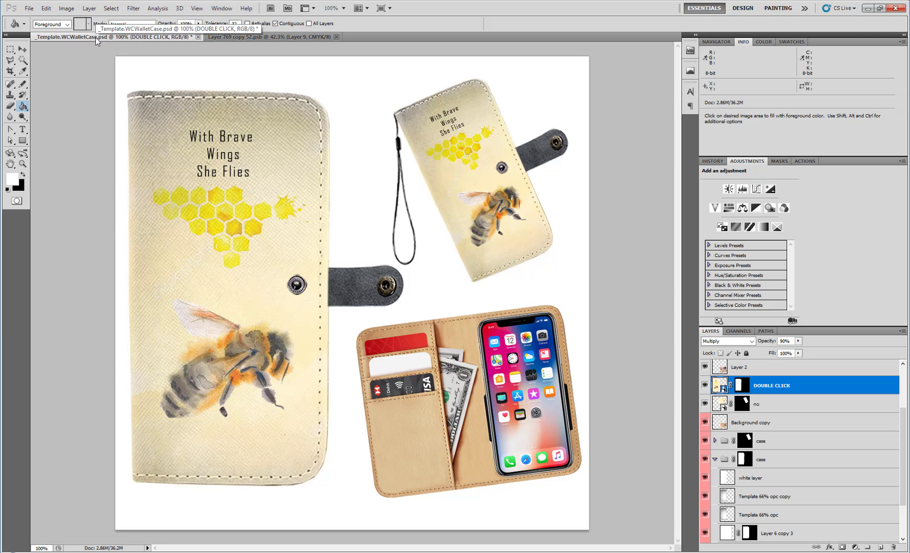
pyautogui.click(263, 36)
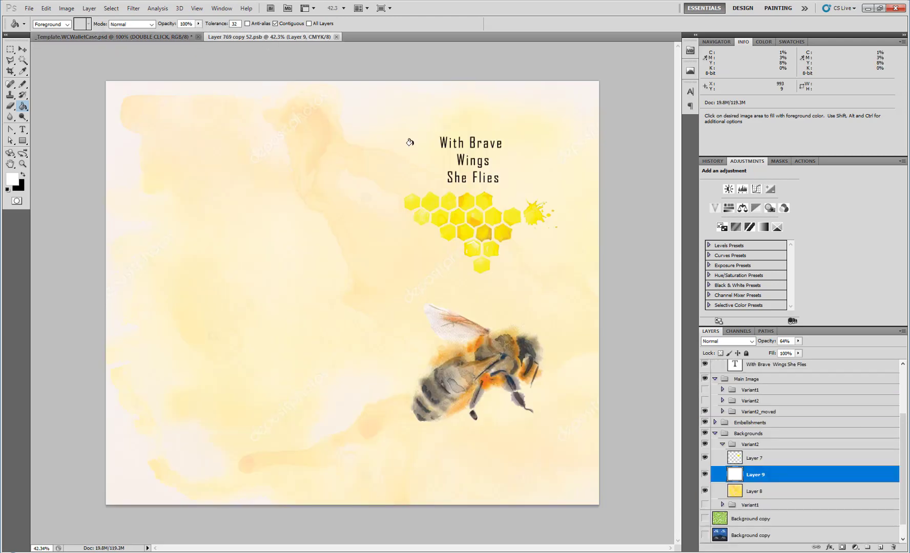
# Step: Add an Outer Glow with a size of 92 px to the honeycomb Layer 7, save the artwork, and check the wallet mockup
pyautogui.click(762, 461)
pyautogui.press('h')
pyautogui.doubleClick(809, 458)
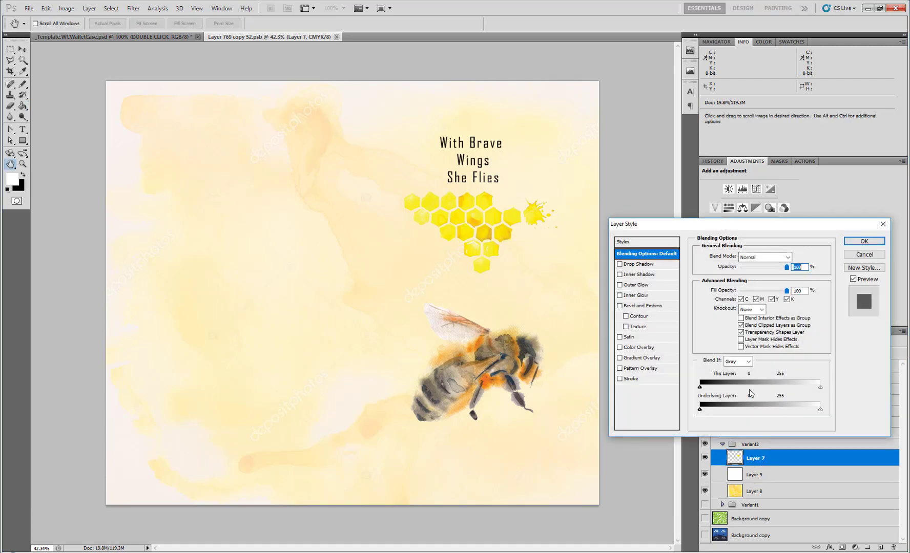
pyautogui.click(627, 287)
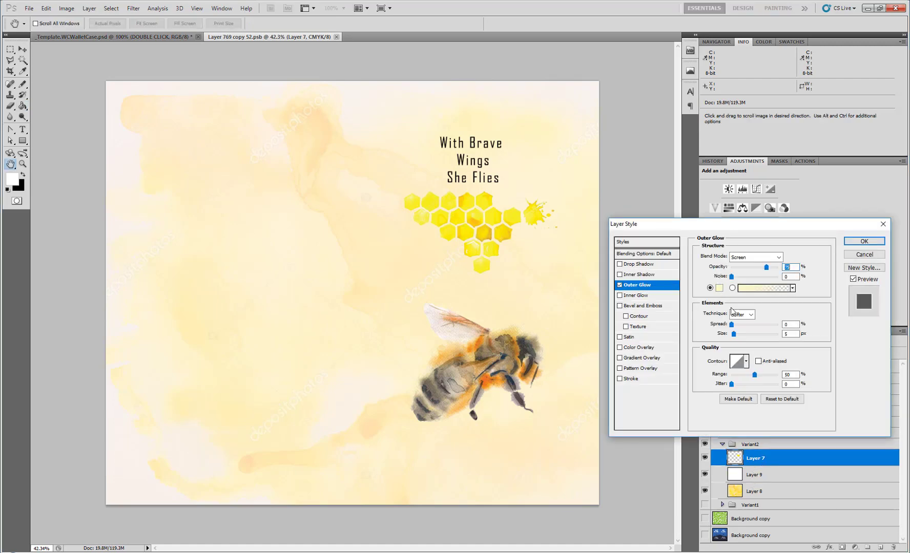
pyautogui.moveTo(733, 334)
pyautogui.mouseDown()
pyautogui.moveTo(756, 335)
pyautogui.moveTo(736, 329)
pyautogui.mouseUp()
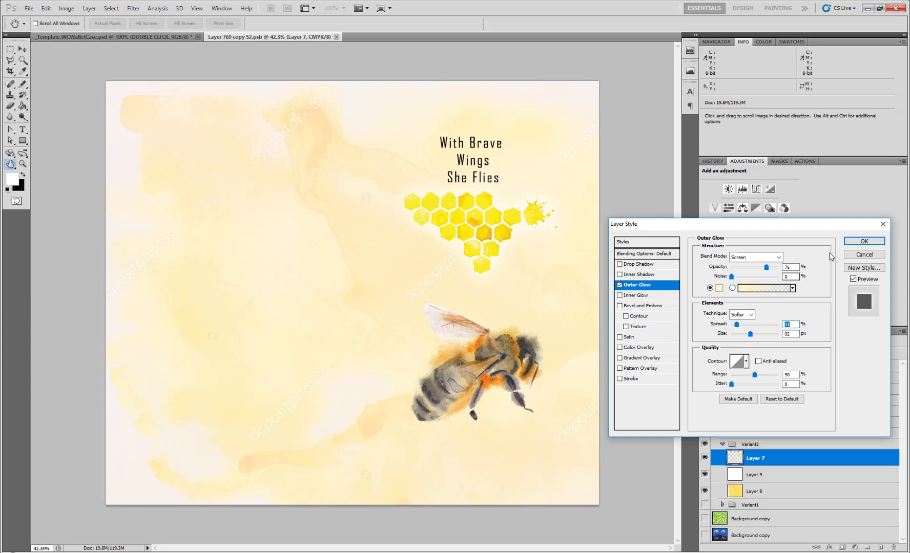
pyautogui.click(863, 241)
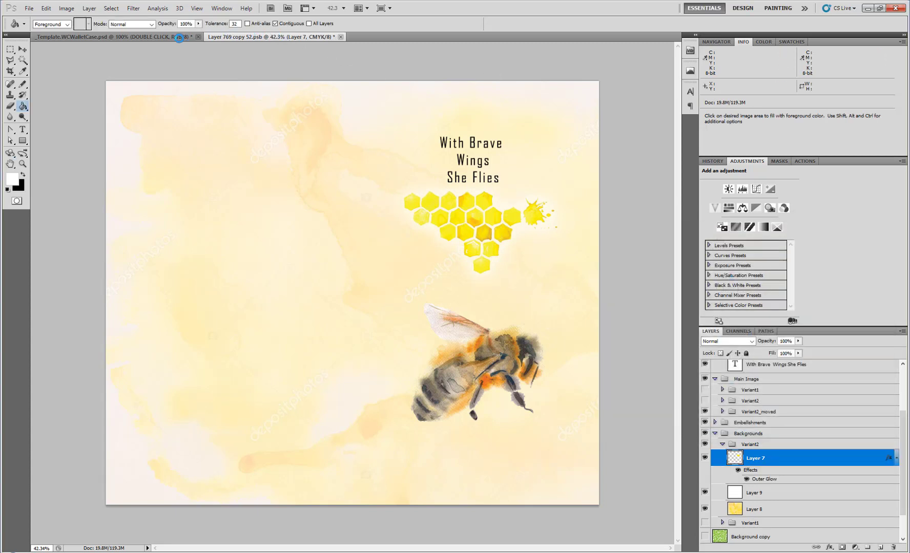
pyautogui.click(162, 36)
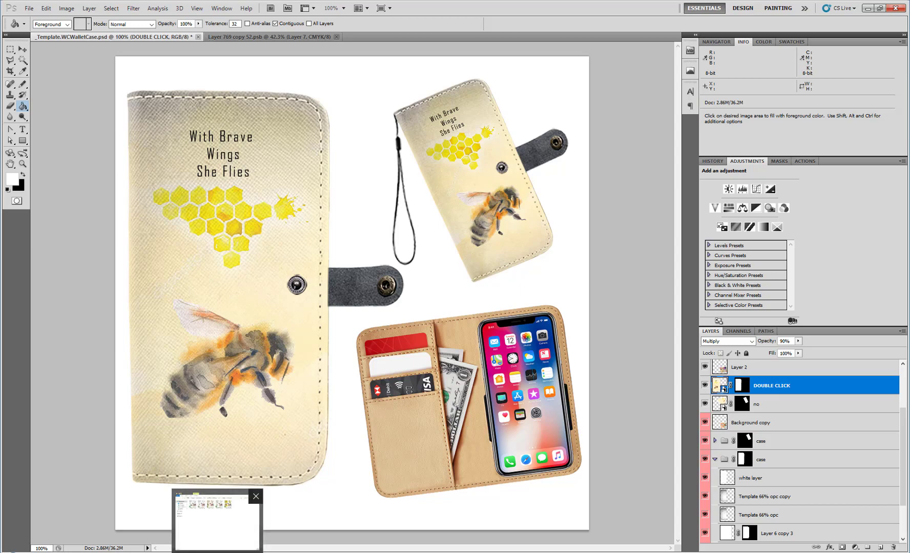
# Step: Switch to Depositphotos in the browser, close the open image preview, and start a search for bee background
pyautogui.click(217, 552)
pyautogui.click(344, 57)
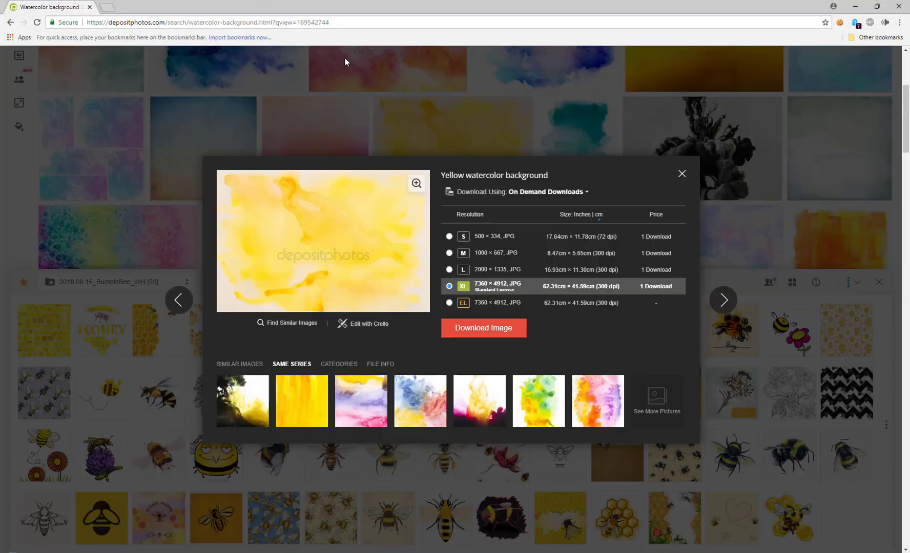
pyautogui.click(306, 132)
pyautogui.scroll(5, 277, 116)
pyautogui.moveTo(259, 120); pyautogui.dragTo(109, 127)
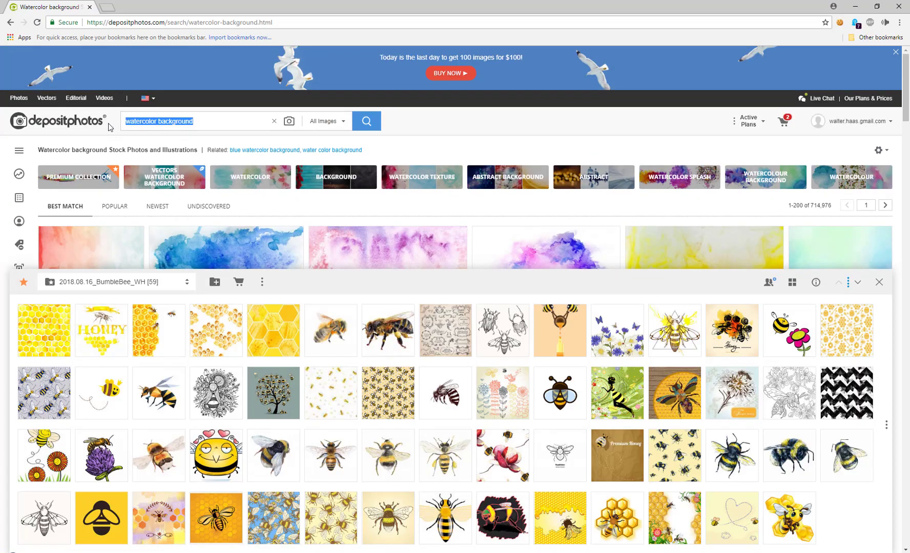
pyautogui.write('bee')
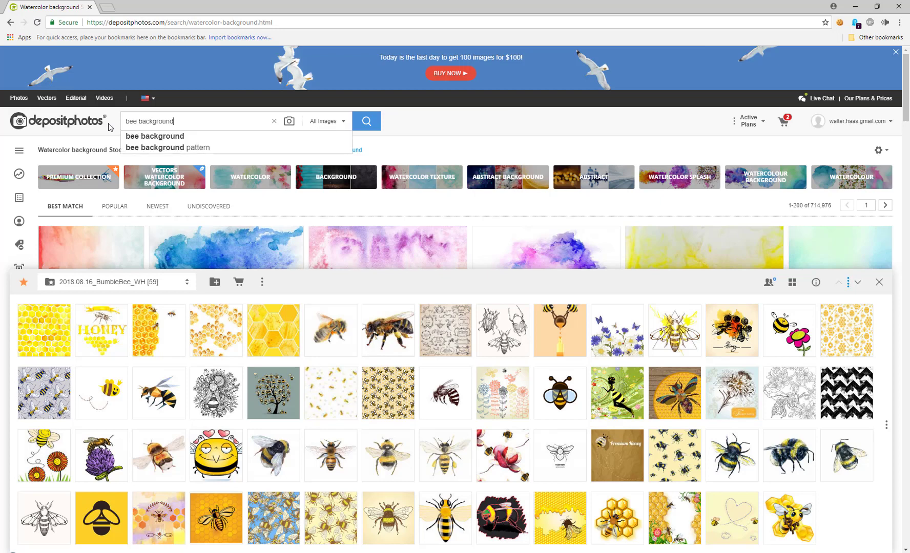
pyautogui.hotkey('ctrl', 'a')
pyautogui.press('BackSpace')
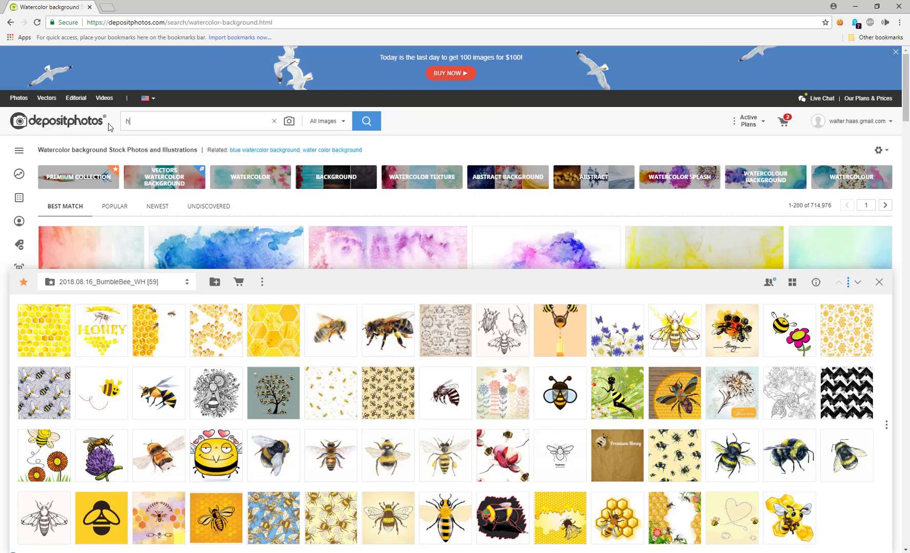
# Step: Examine the enlarged preview of the "Honey, honeycomb, sweet bee" stock image from the favorites, close it, and return to the Photoshop mockup
pyautogui.click(44, 320)
pyautogui.click(426, 233)
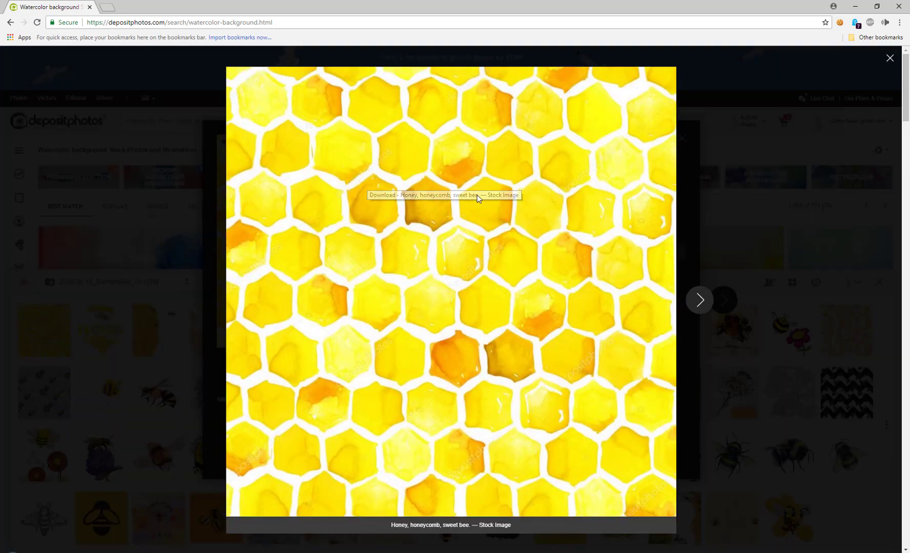
pyautogui.click(889, 59)
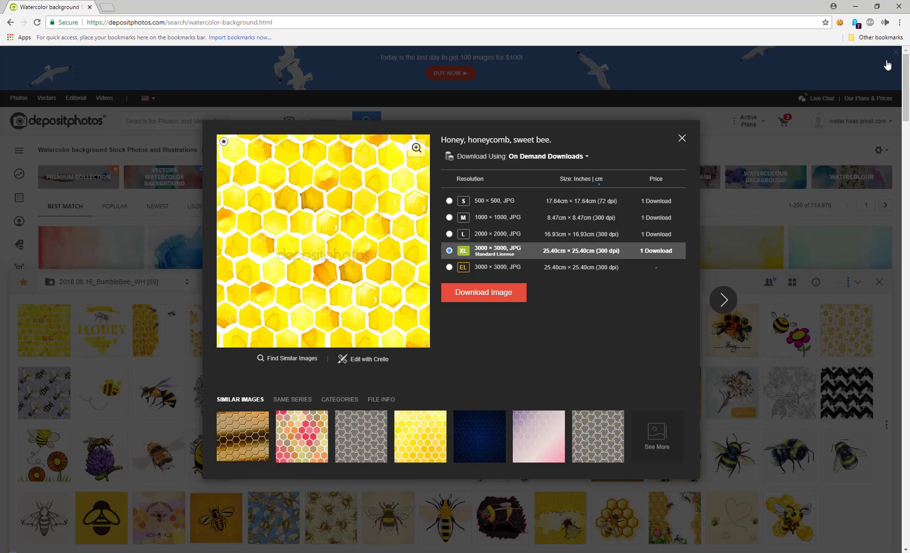
pyautogui.click(444, 113)
pyautogui.click(855, 6)
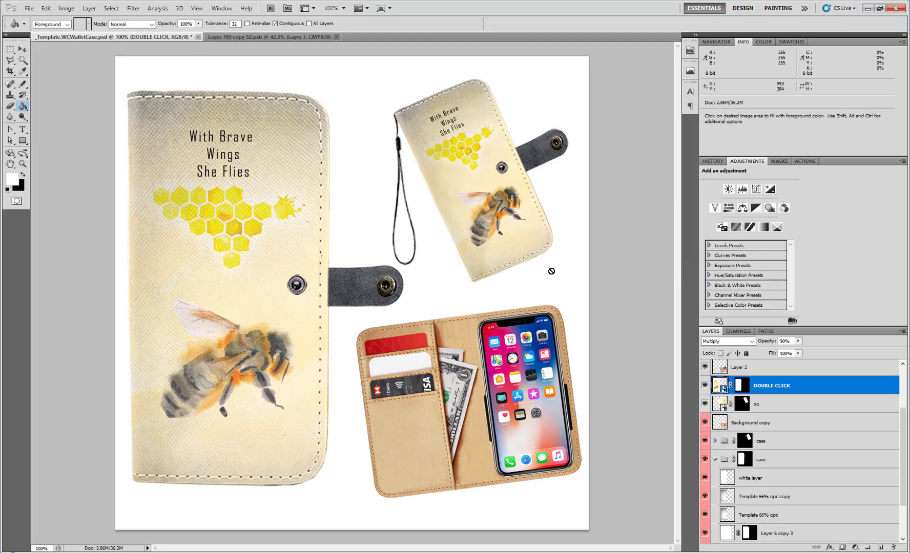
# Step: Duplicate the honeycomb pattern Layer 5 copy from the background Variant1 group and place the duplicate between Layer 9 and Layer 8 in Variant2
pyautogui.click(249, 36)
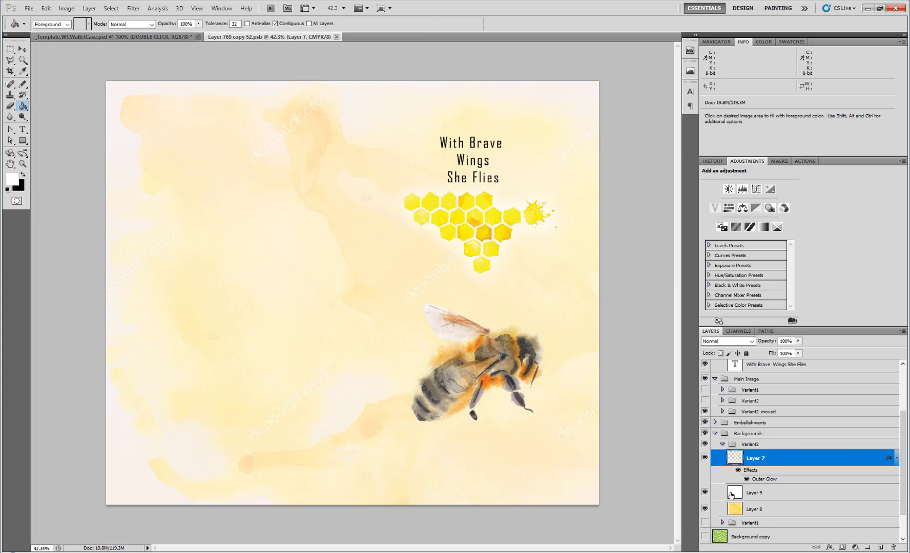
pyautogui.scroll(-3, 731, 495)
pyautogui.click(722, 488)
pyautogui.scroll(-2, 789, 500)
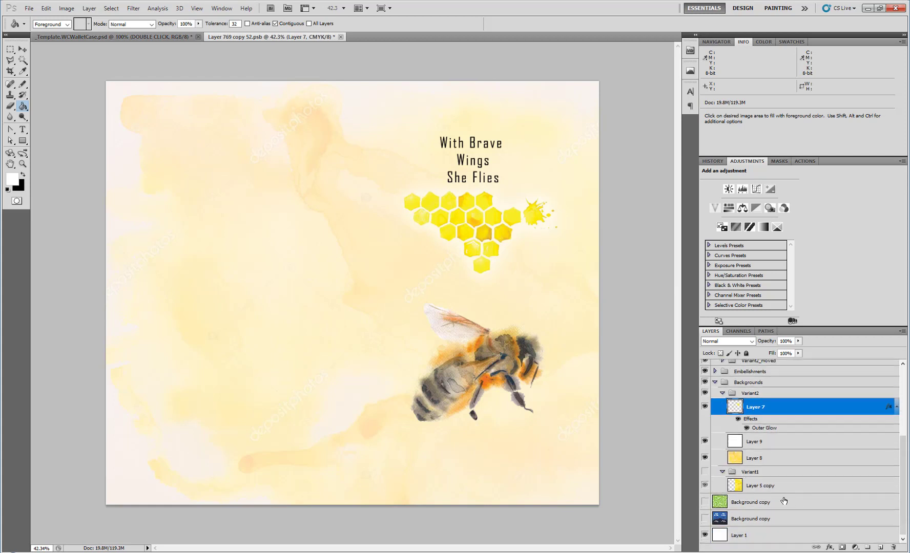
pyautogui.click(770, 490)
pyautogui.hotkey('ctrl', 'j')
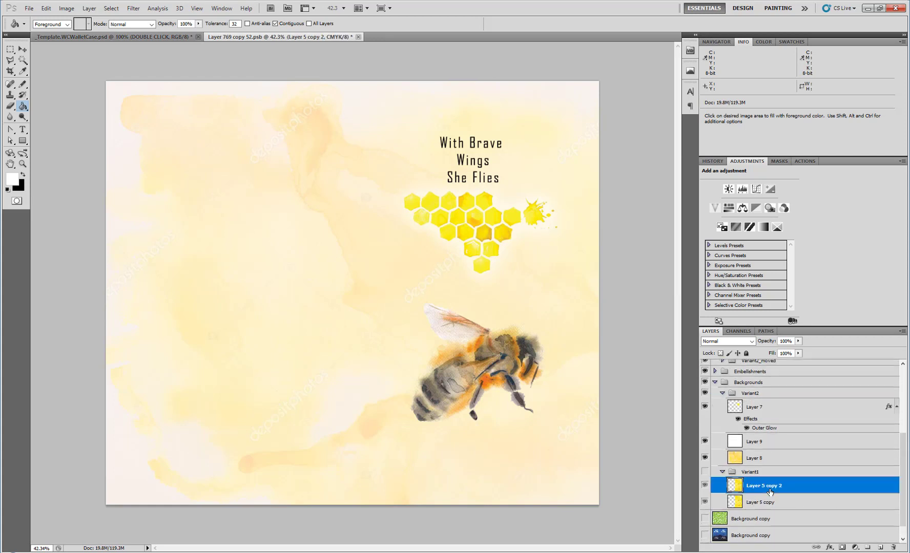
pyautogui.moveTo(770, 491); pyautogui.dragTo(780, 450)
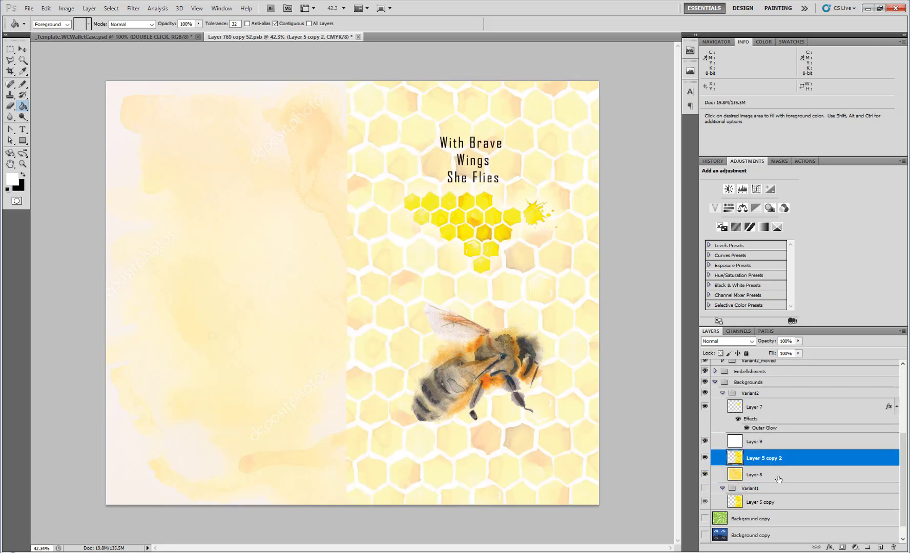
pyautogui.click(722, 488)
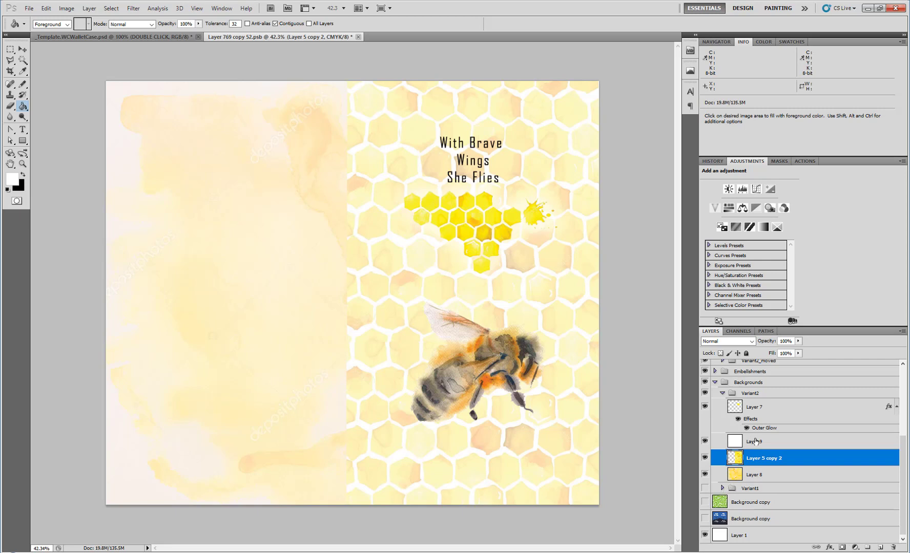
# Step: Add a Hue/Saturation adjustment clipped to the honeycomb pattern duplicate, with saturation -100 and lightness +4
pyautogui.click(728, 208)
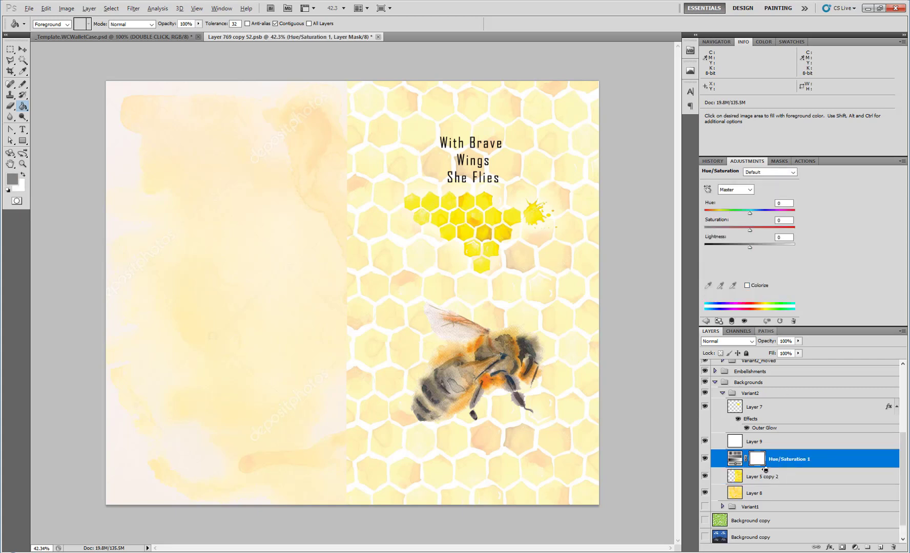
pyautogui.keyDown('alt'); pyautogui.click(764, 468); pyautogui.keyUp('alt')
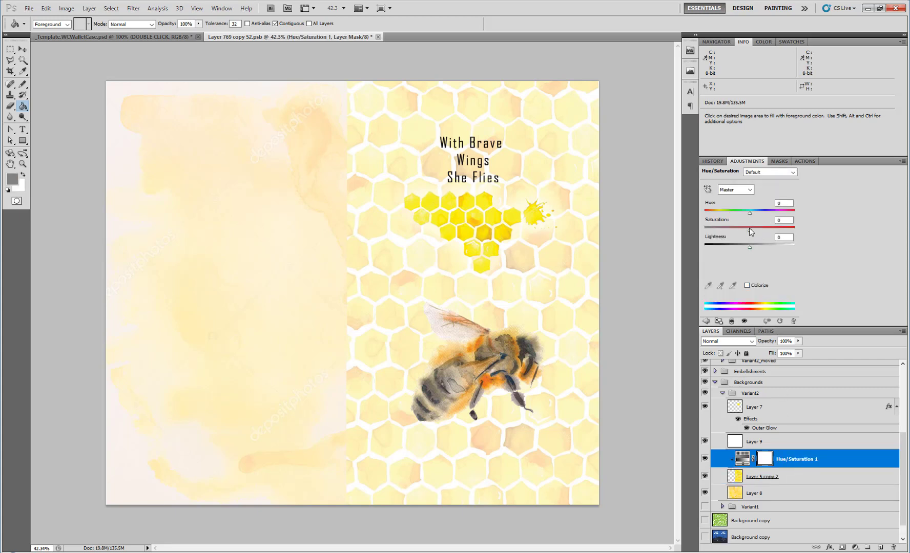
pyautogui.moveTo(748, 237); pyautogui.dragTo(686, 240)
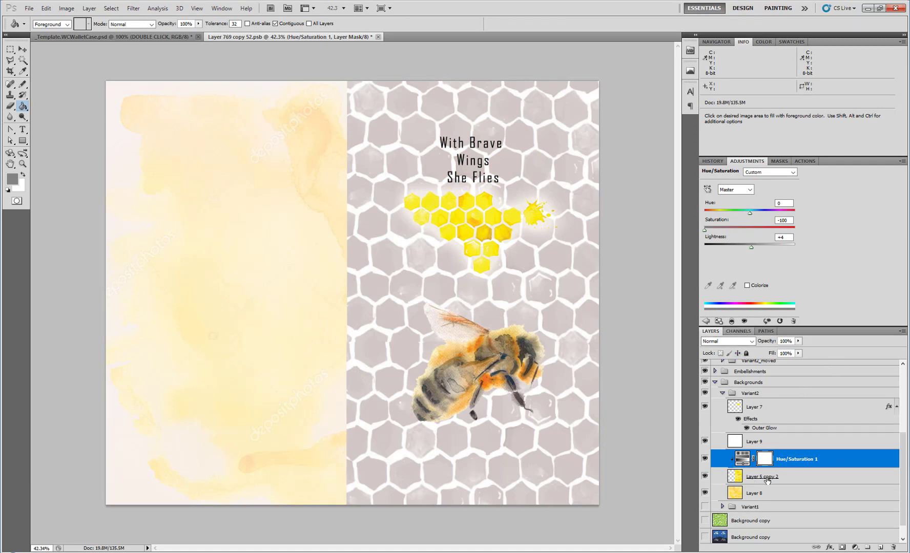
# Step: Try the Overlay blend mode on the honeycomb pattern Layer 5 copy 2, and settle on Color Burn
pyautogui.click(787, 477)
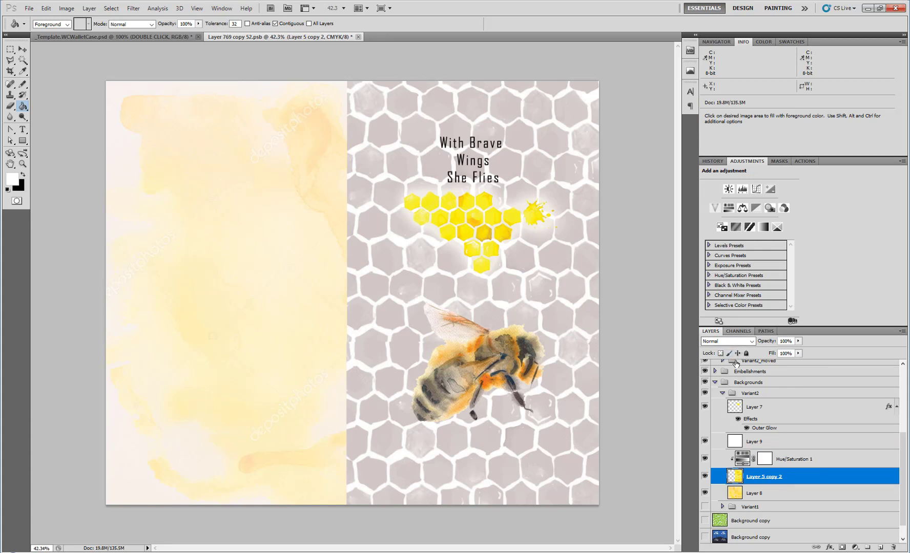
pyautogui.click(739, 342)
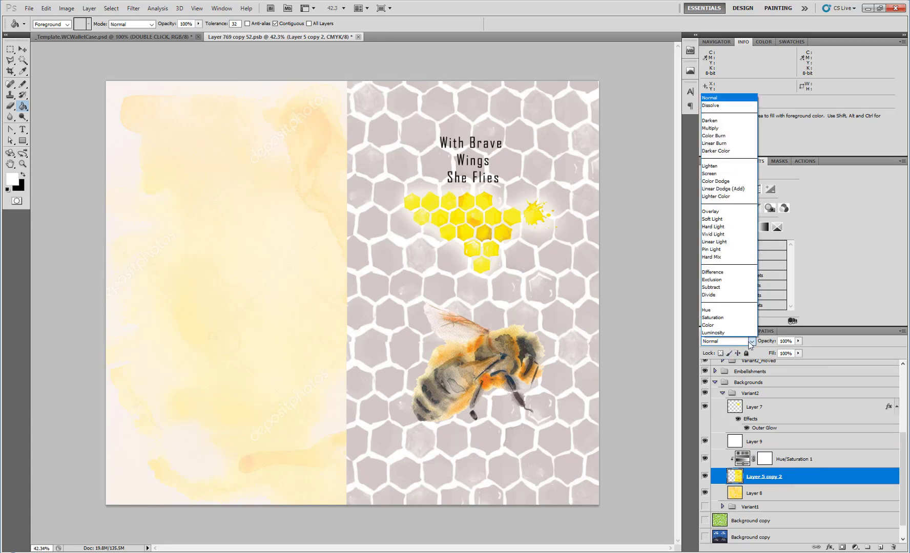
pyautogui.click(727, 212)
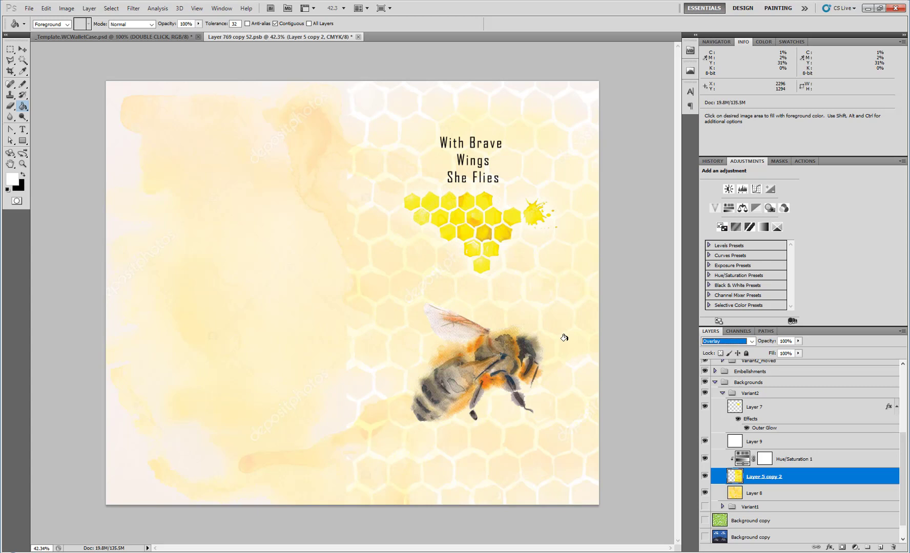
pyautogui.click(723, 341)
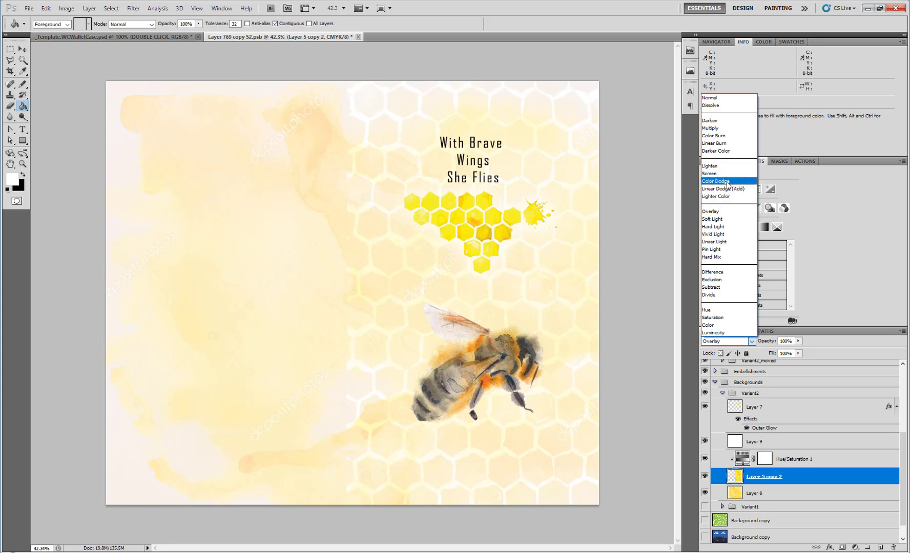
pyautogui.click(734, 136)
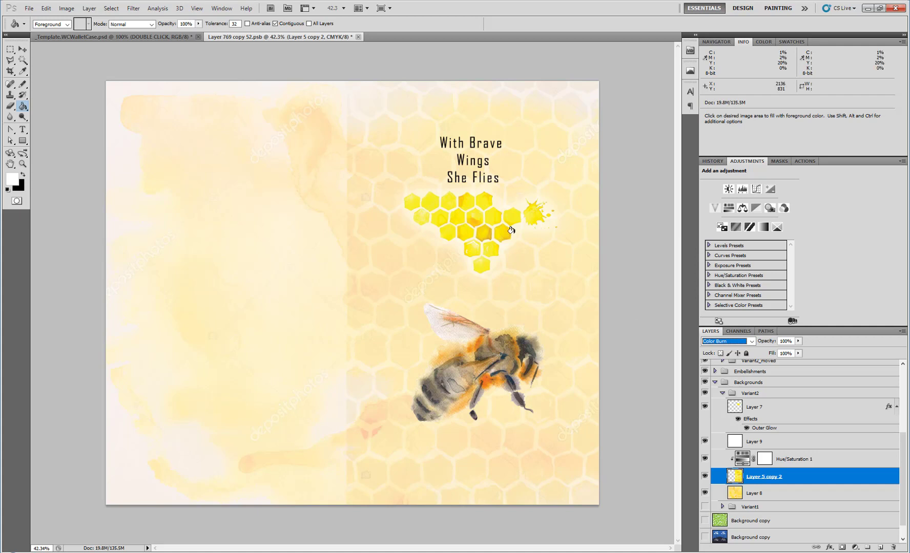
# Step: Save the artwork, check the honeycomb background on the wallet mockup, and return to the artwork document
pyautogui.press('ctrl')
pyautogui.click(574, 217)
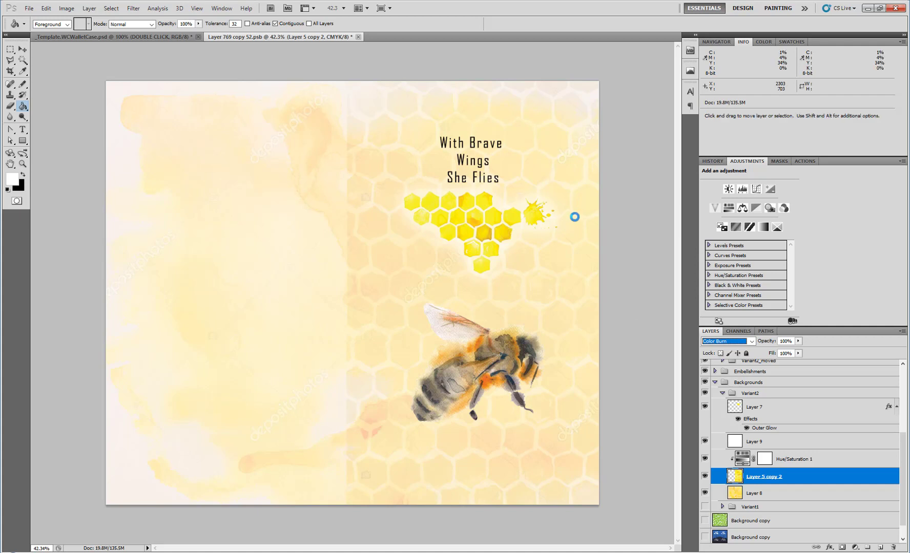
pyautogui.moveTo(574, 217); pyautogui.dragTo(127, 37)
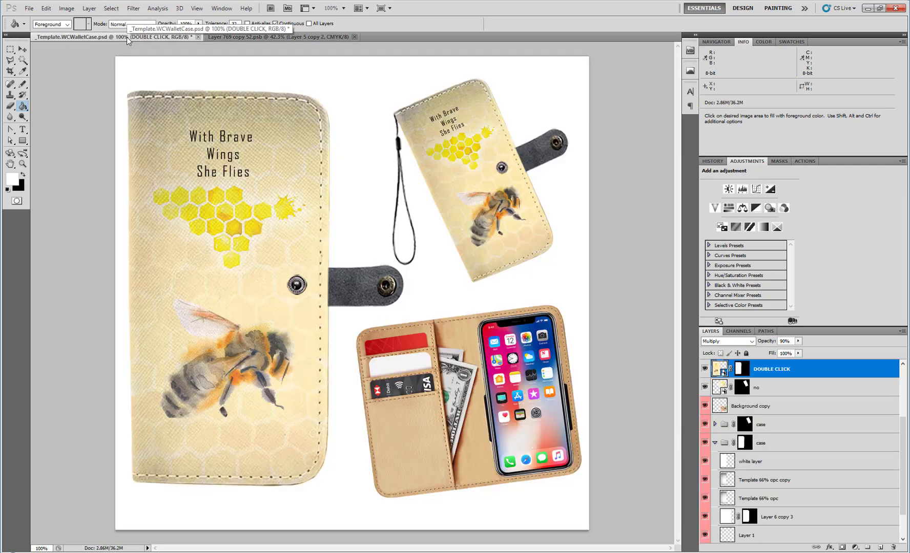
pyautogui.click(290, 37)
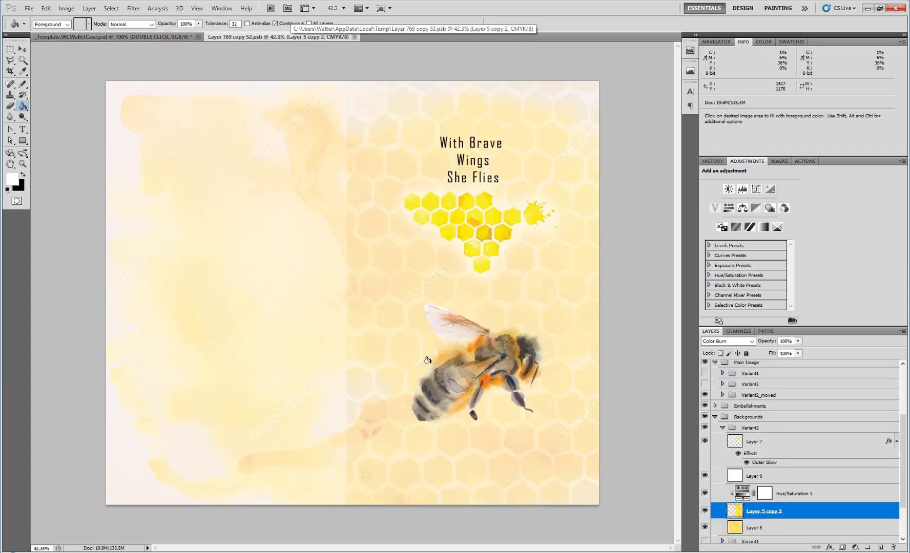
# Step: Set the white Layer 9's opacity to 79%, save the artwork, check the wallet mockup, and return to the artwork document
pyautogui.click(794, 478)
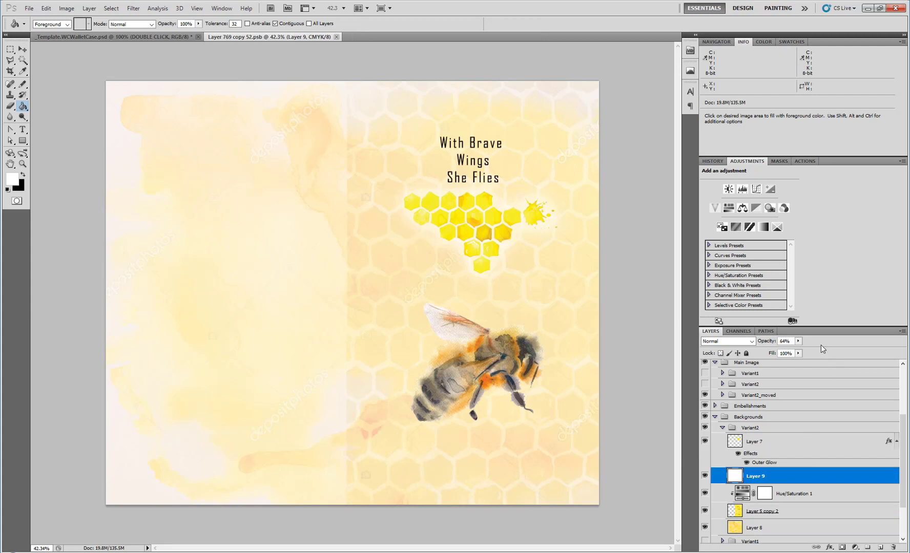
pyautogui.moveTo(798, 340); pyautogui.dragTo(802, 350)
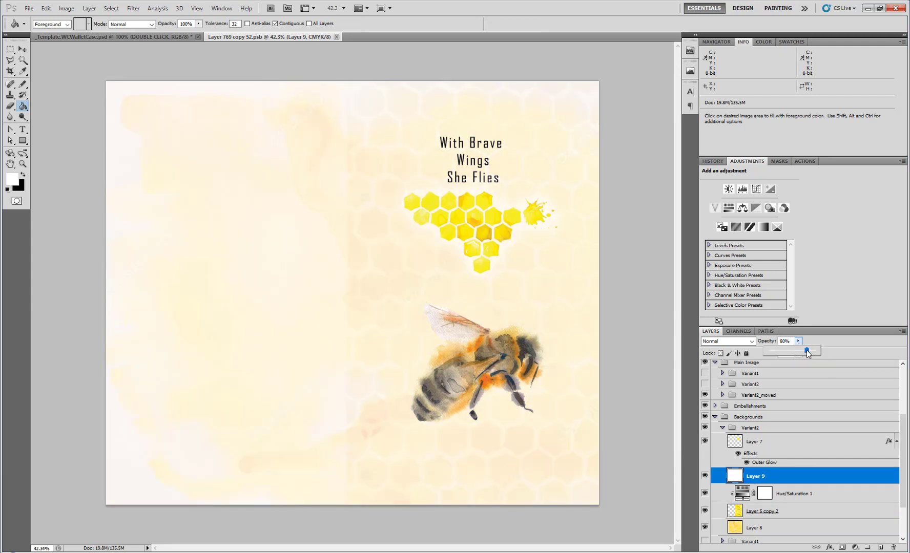
pyautogui.moveTo(805, 349); pyautogui.dragTo(805, 349)
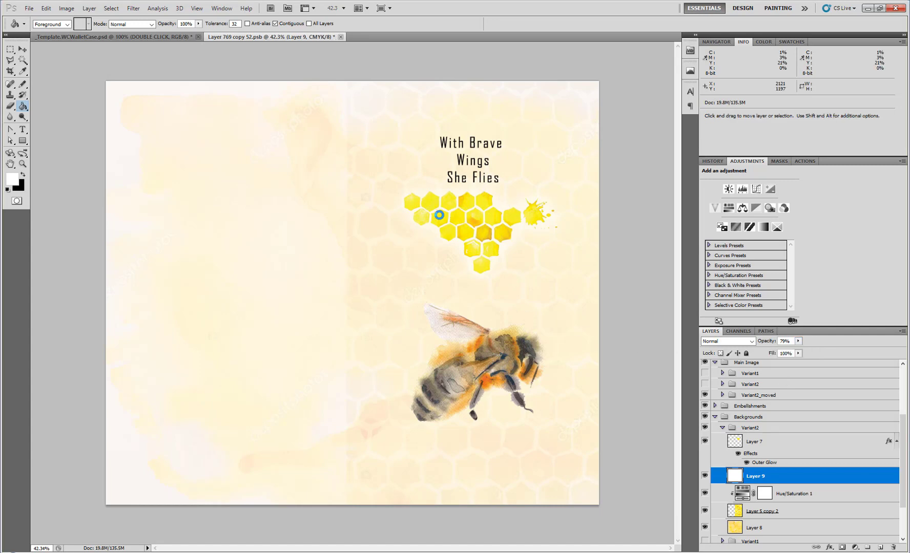
pyautogui.click(160, 35)
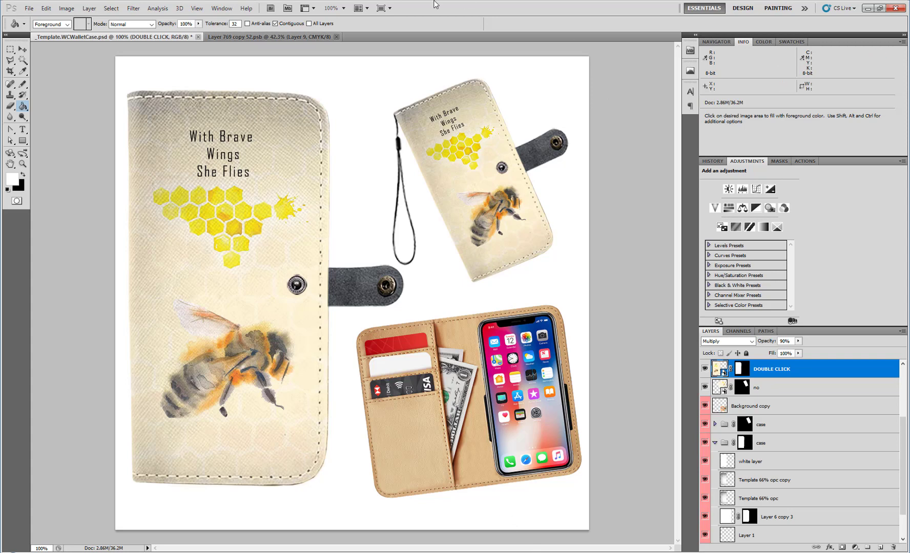
pyautogui.click(258, 37)
# Step: Select and collapse the Variant2 group inside Backgrounds
pyautogui.scroll(2, 751, 502)
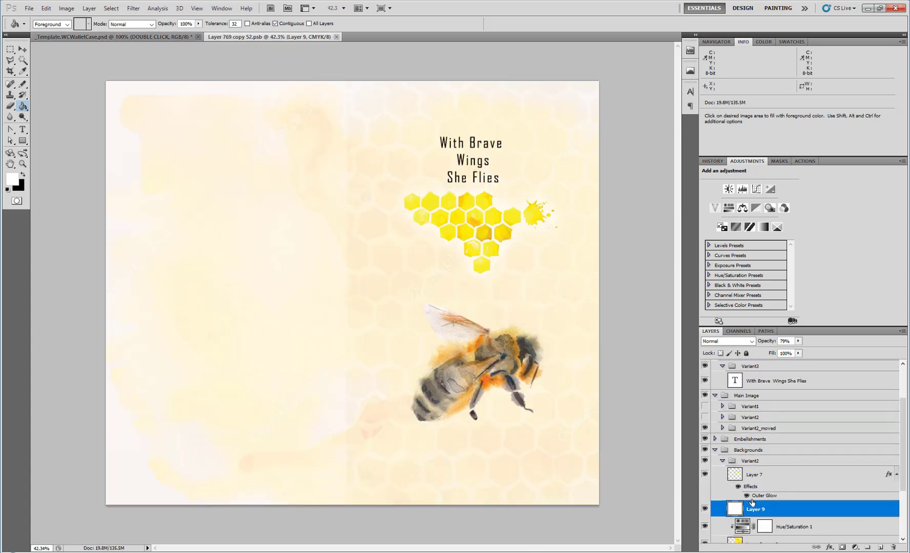
pyautogui.scroll(1, 758, 441)
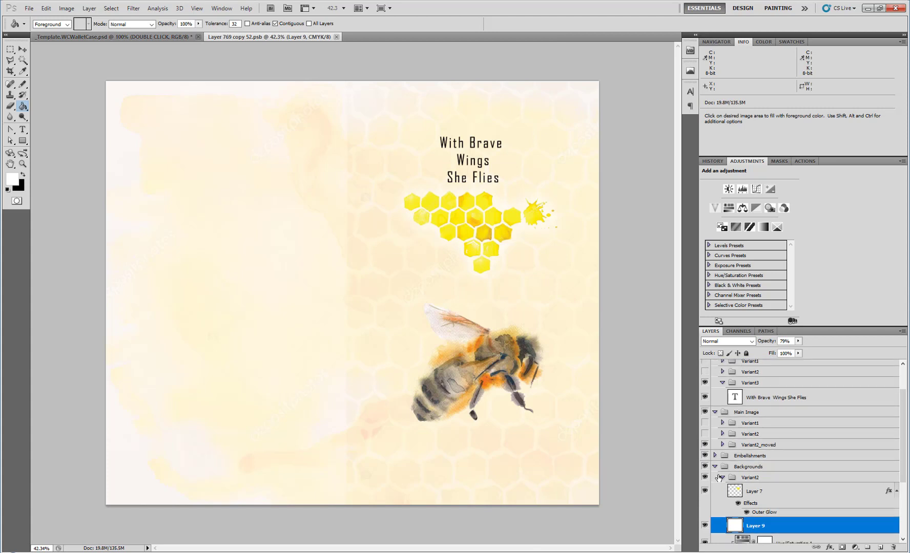
pyautogui.click(722, 477)
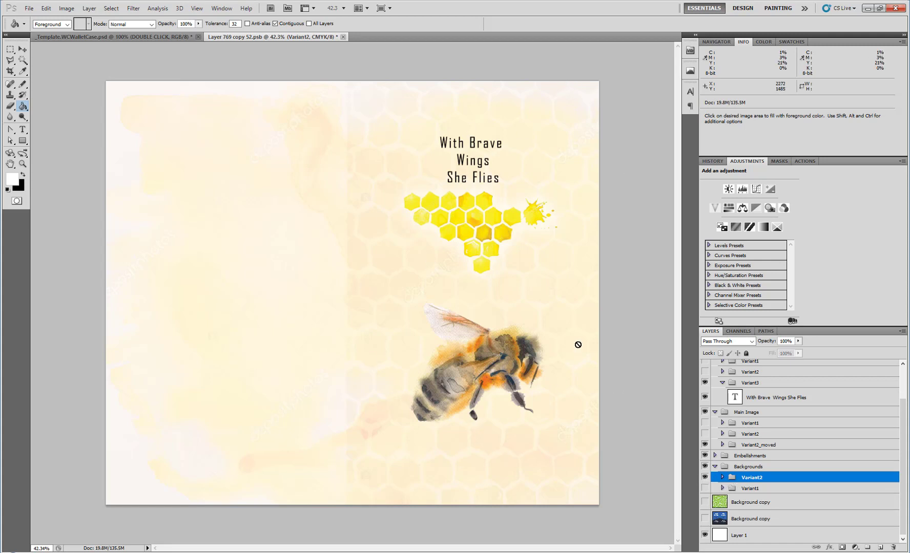
# Step: Collapse the Main Image and Text groups, briefly looking over the variants inside each
pyautogui.scroll(1, 721, 423)
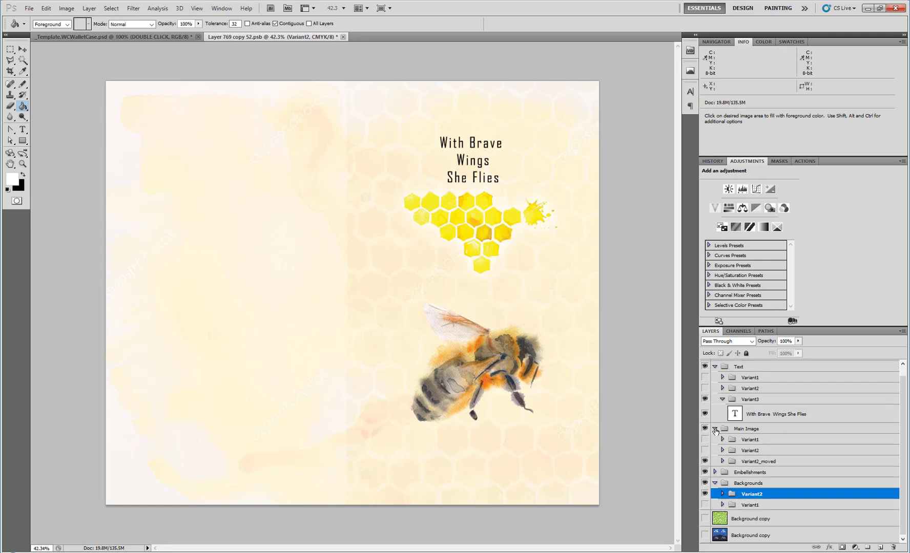
pyautogui.click(715, 429)
pyautogui.click(714, 382)
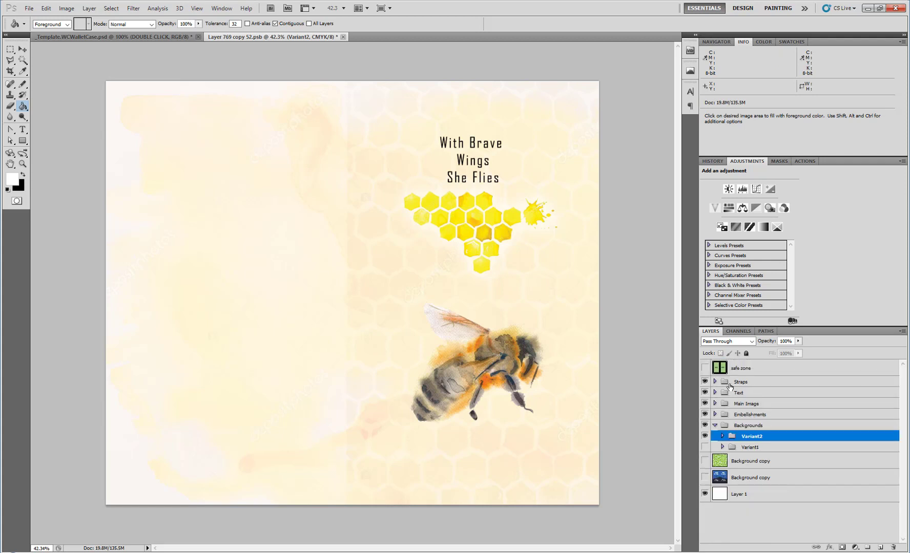
pyautogui.click(714, 392)
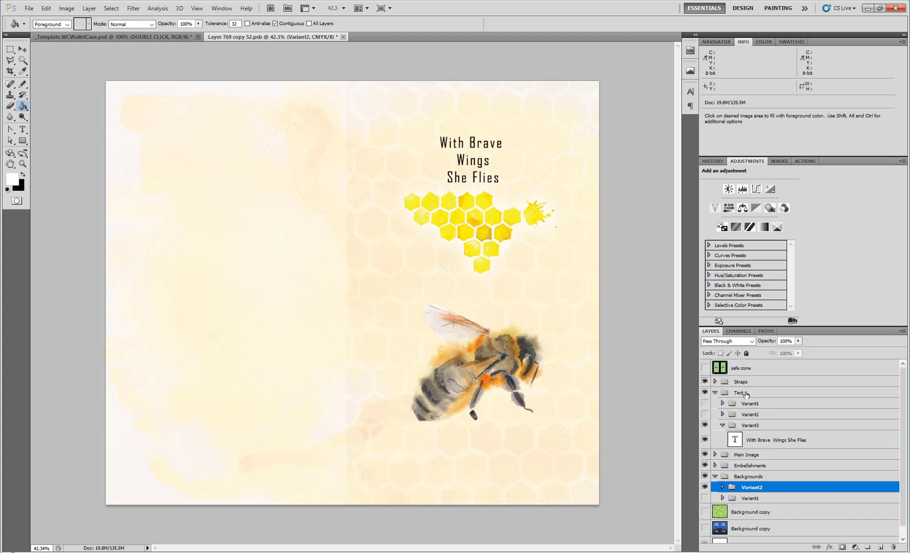
pyautogui.click(714, 393)
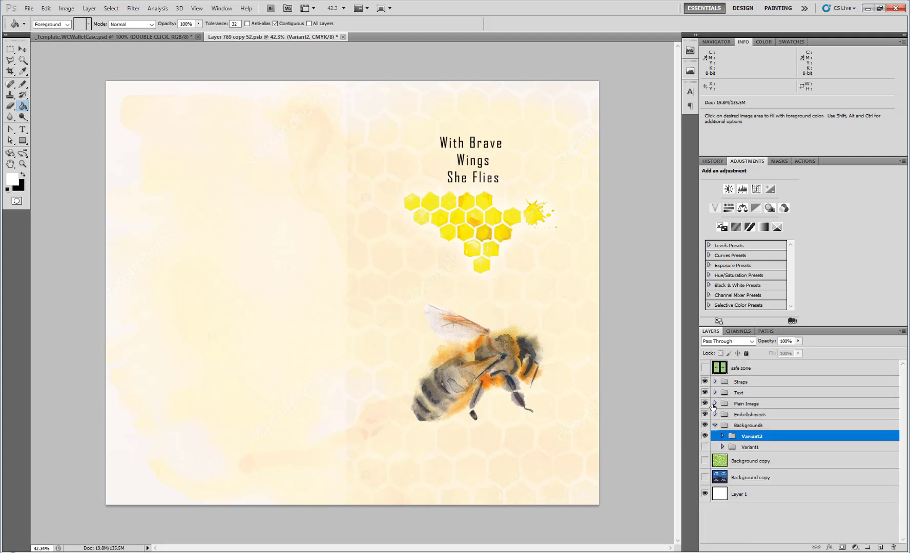
pyautogui.click(714, 404)
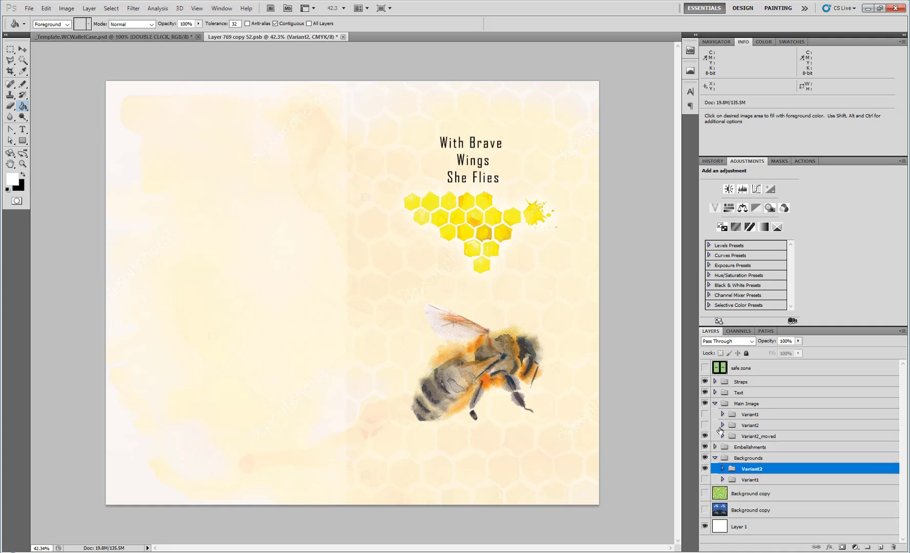
pyautogui.click(714, 404)
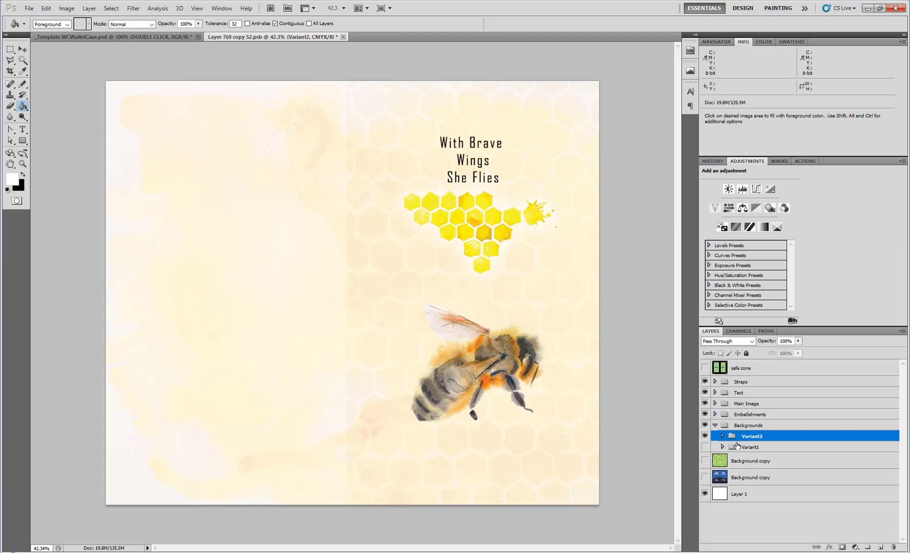
# Step: Compare the Variant1 and Variant2 backgrounds, restore Variant2's visibility, and collapse the Backgrounds group
pyautogui.click(705, 437)
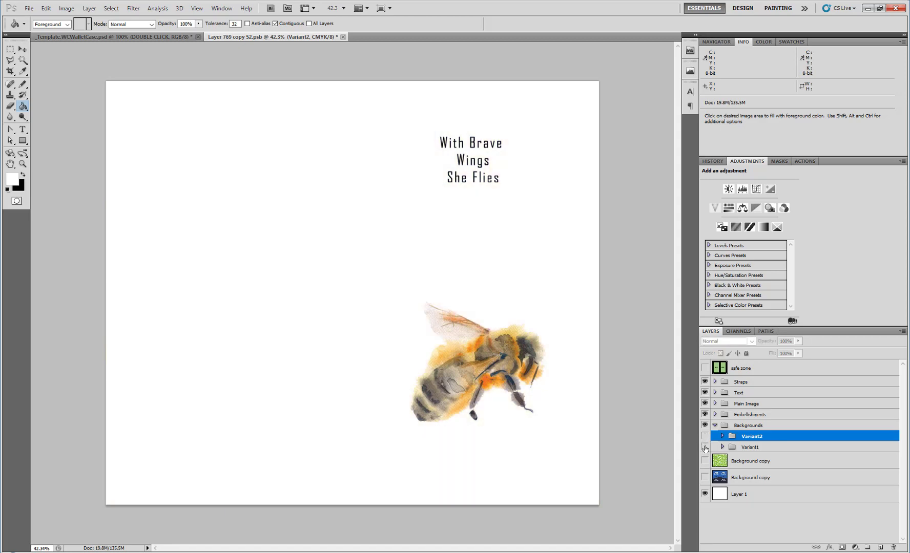
pyautogui.click(705, 447)
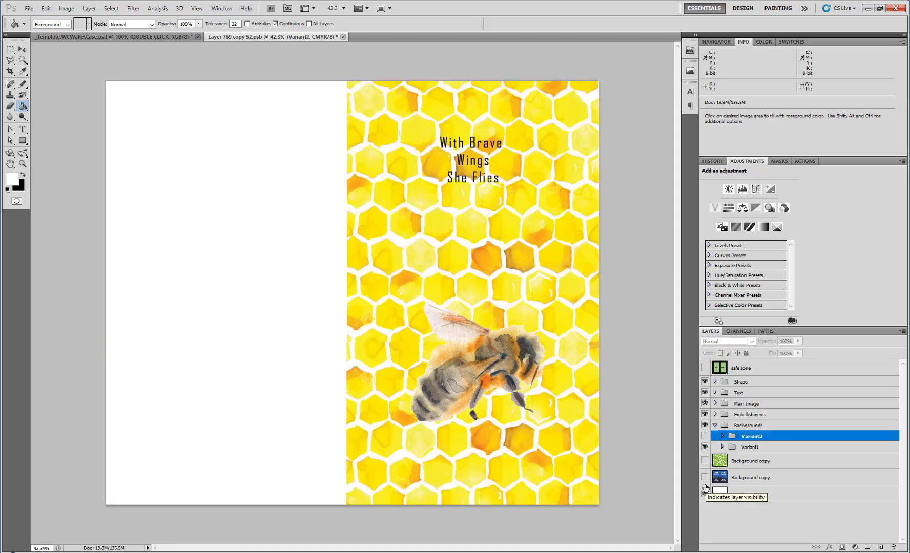
pyautogui.click(704, 448)
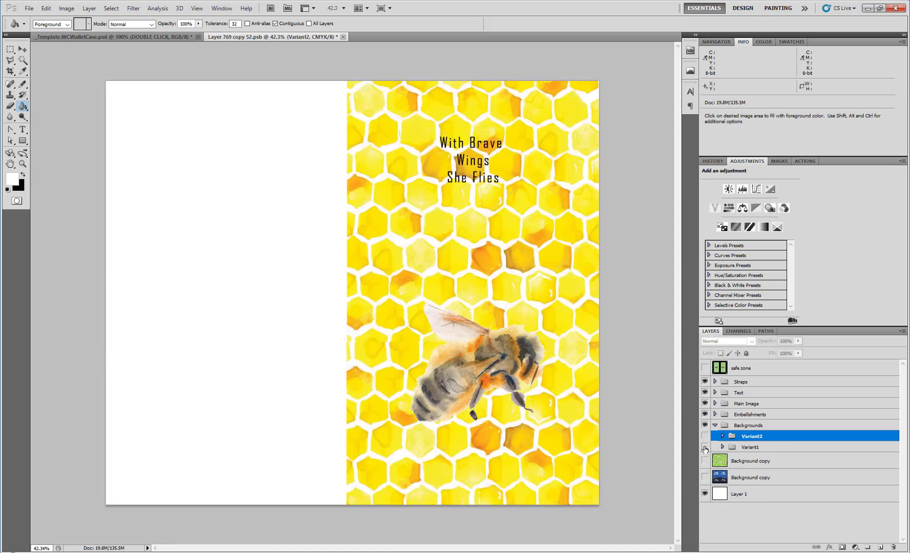
pyautogui.click(705, 436)
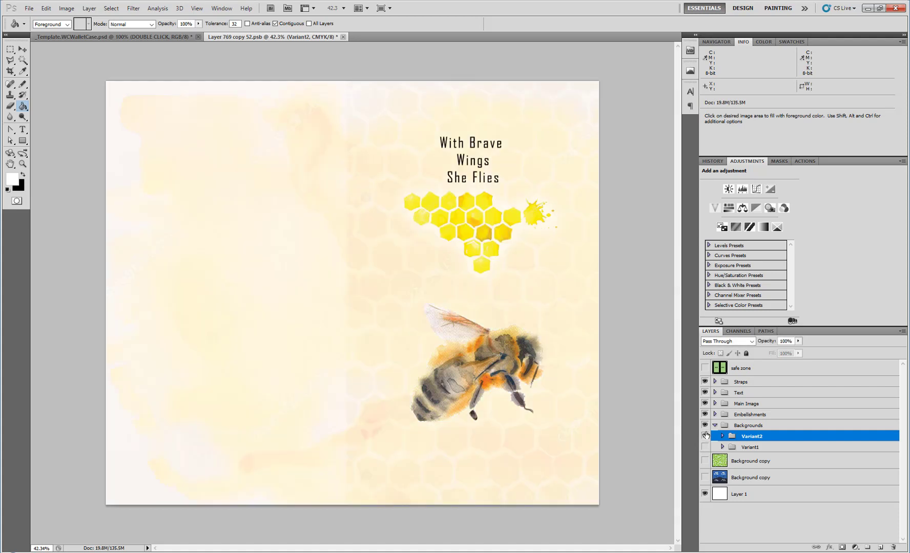
pyautogui.click(715, 427)
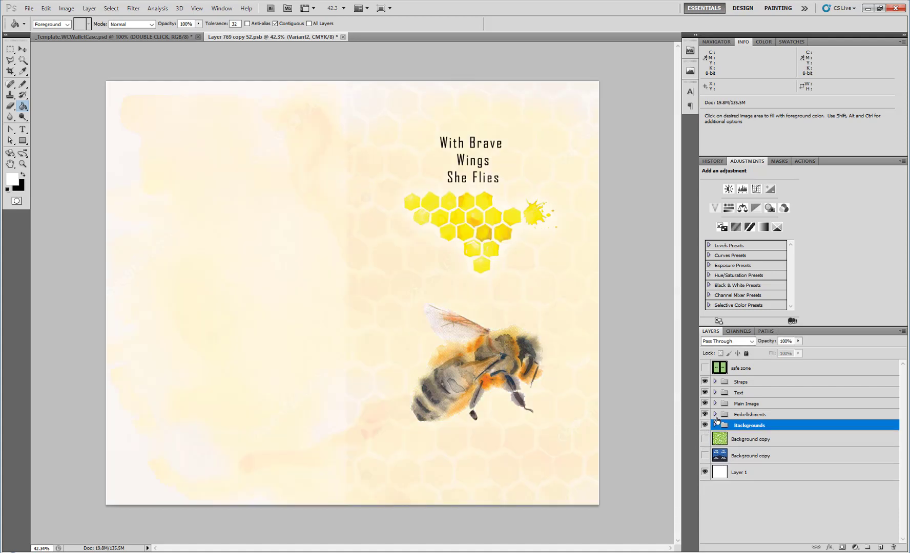
# Step: Compare the Variant1, Variant2 and Variant2_moved bees in the Main Image group, restore Variant2_moved's visibility, and collapse the group
pyautogui.click(715, 403)
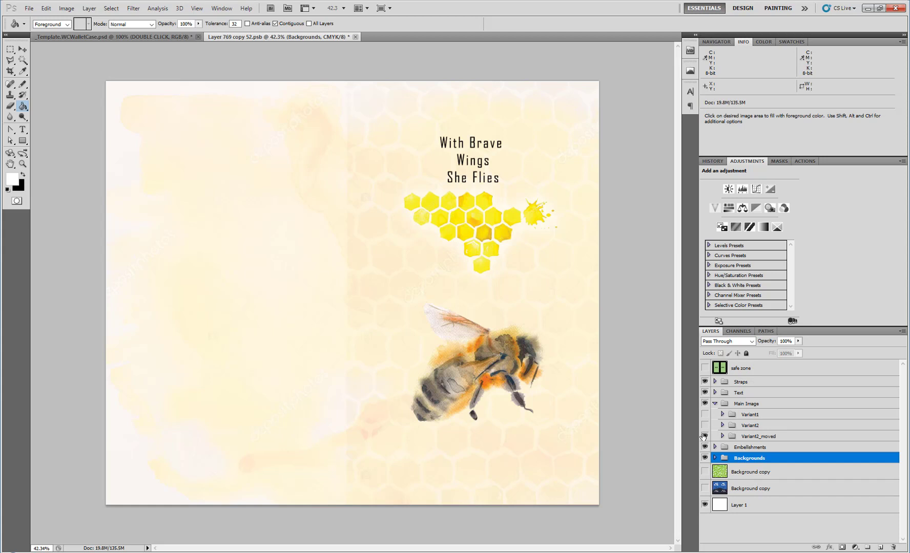
pyautogui.click(705, 436)
pyautogui.click(704, 425)
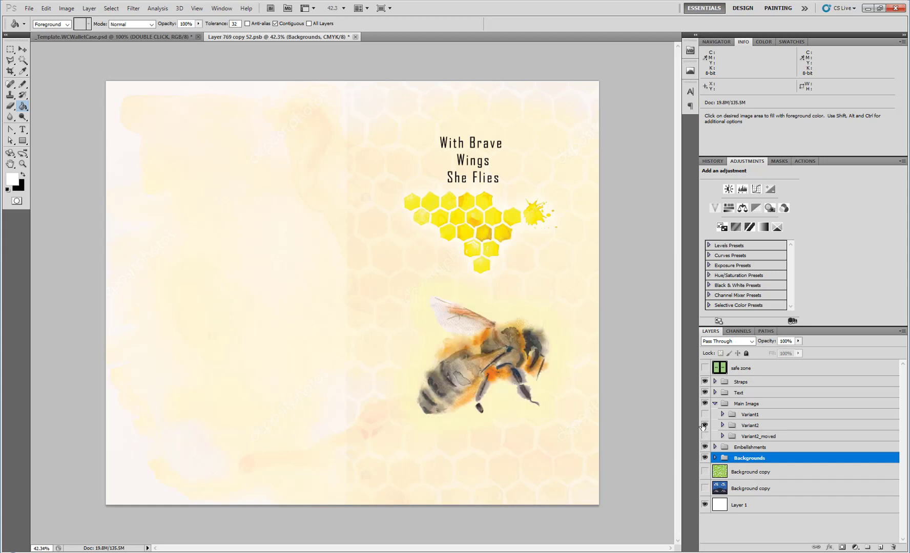
pyautogui.click(705, 425)
pyautogui.click(705, 415)
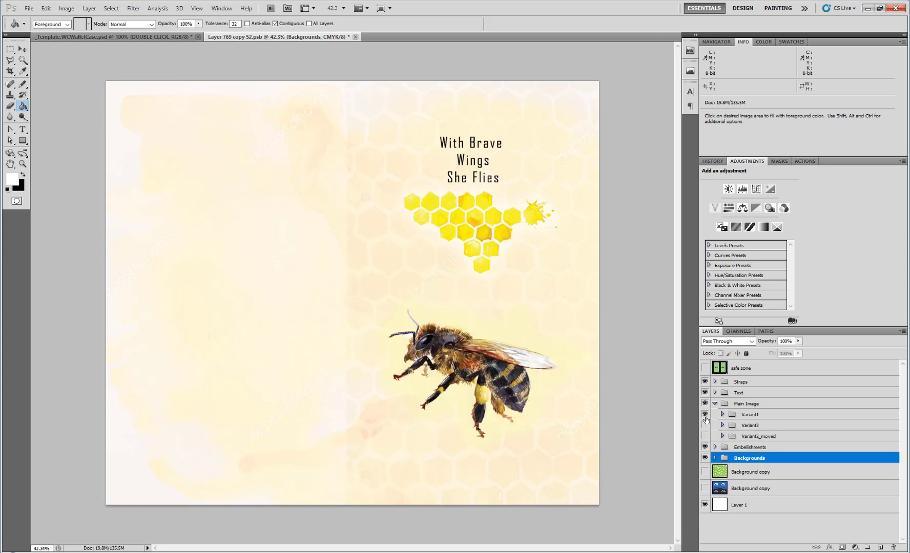
pyautogui.click(705, 414)
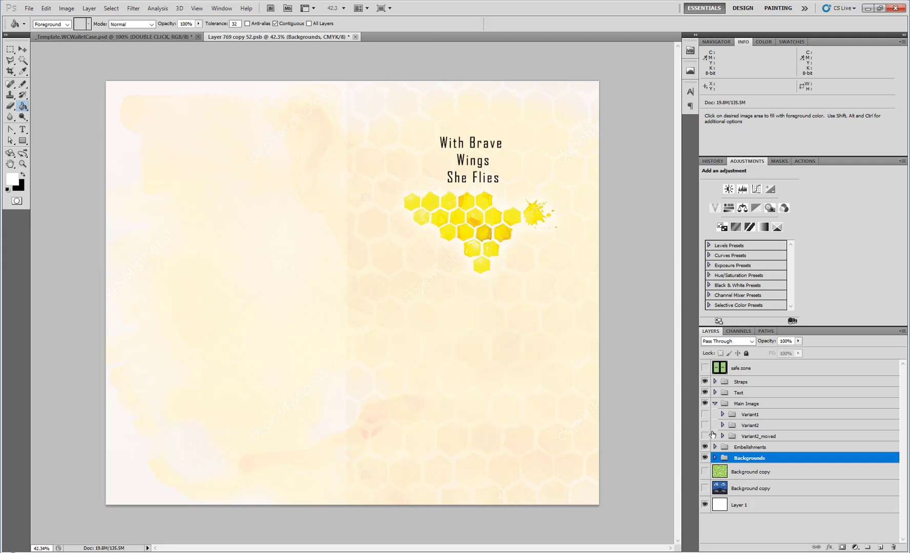
pyautogui.click(705, 425)
pyautogui.click(704, 425)
pyautogui.click(705, 426)
pyautogui.click(704, 436)
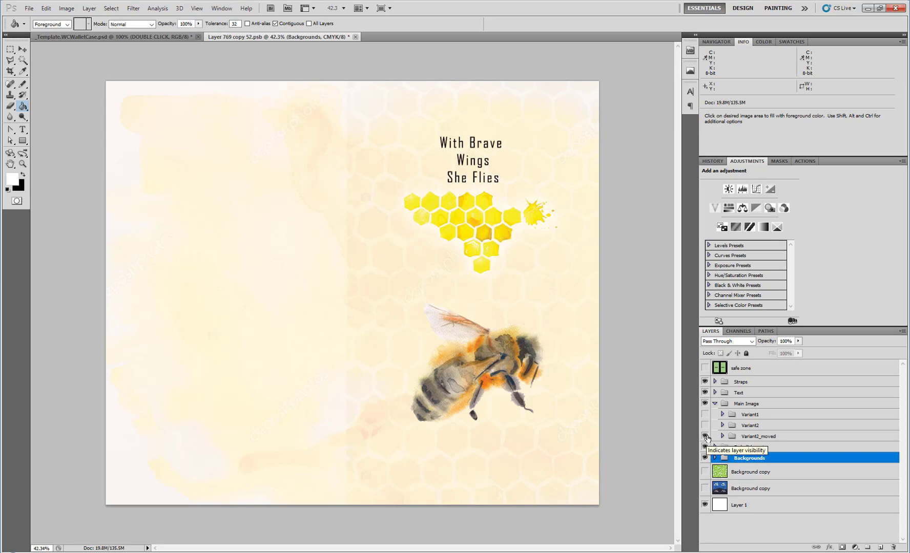
pyautogui.click(715, 404)
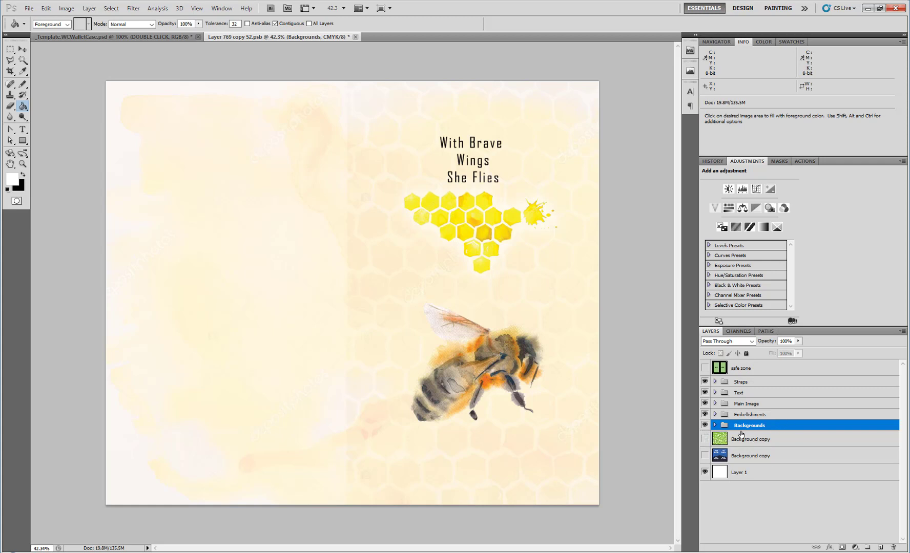
# Step: Review the variants inside the Text, Main Image and Backgrounds groups, leaving each group collapsed
pyautogui.click(706, 454)
pyautogui.click(715, 392)
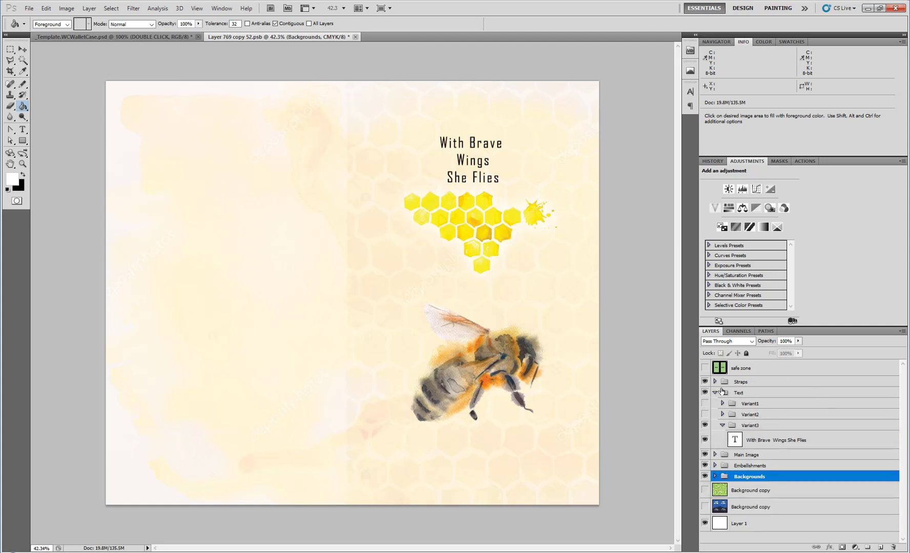
pyautogui.click(715, 392)
pyautogui.click(715, 405)
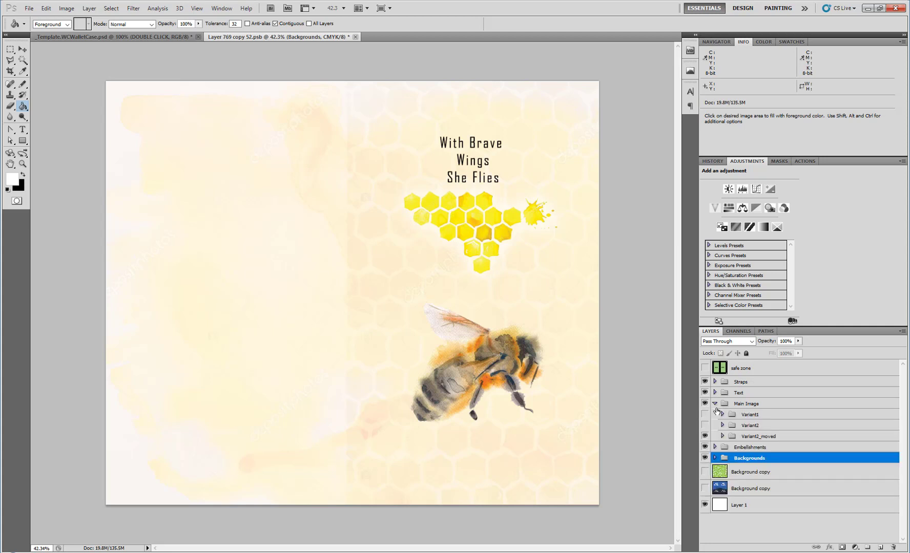
pyautogui.click(715, 404)
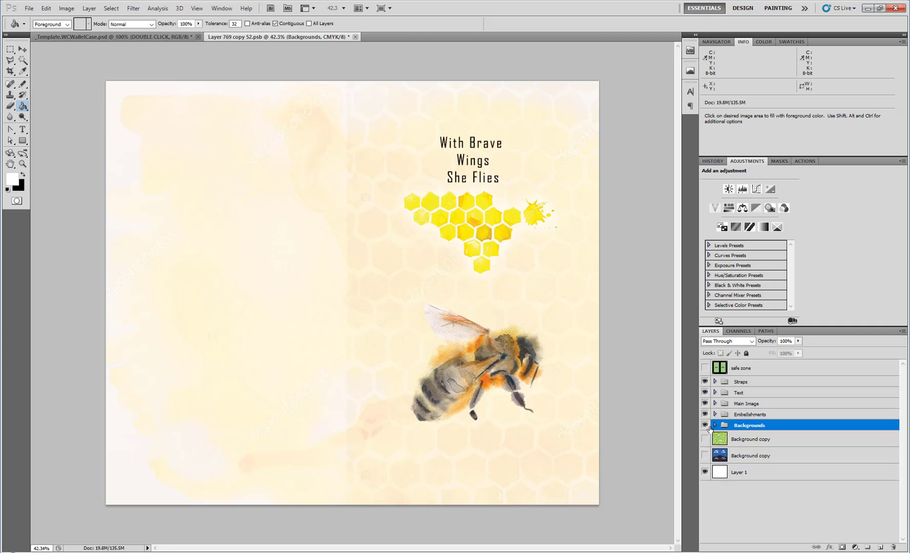
pyautogui.click(714, 426)
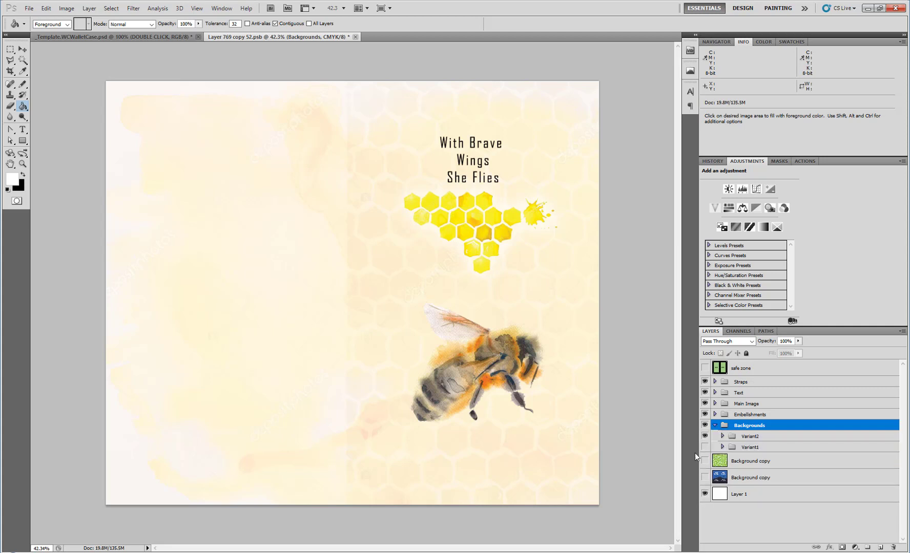
pyautogui.click(715, 426)
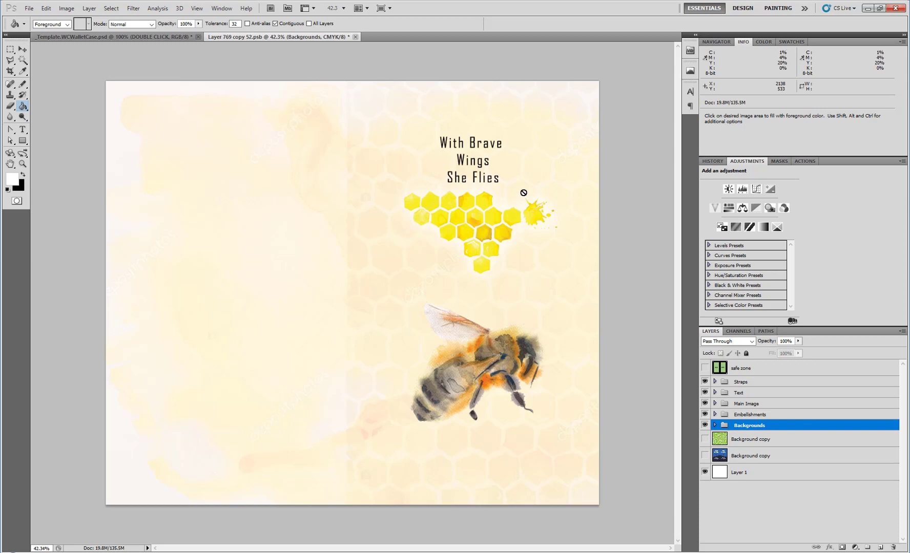
# Step: Check the design on the wallet mockup, return to the artwork document, and look over the Backgrounds and Main Image variants
pyautogui.click(126, 34)
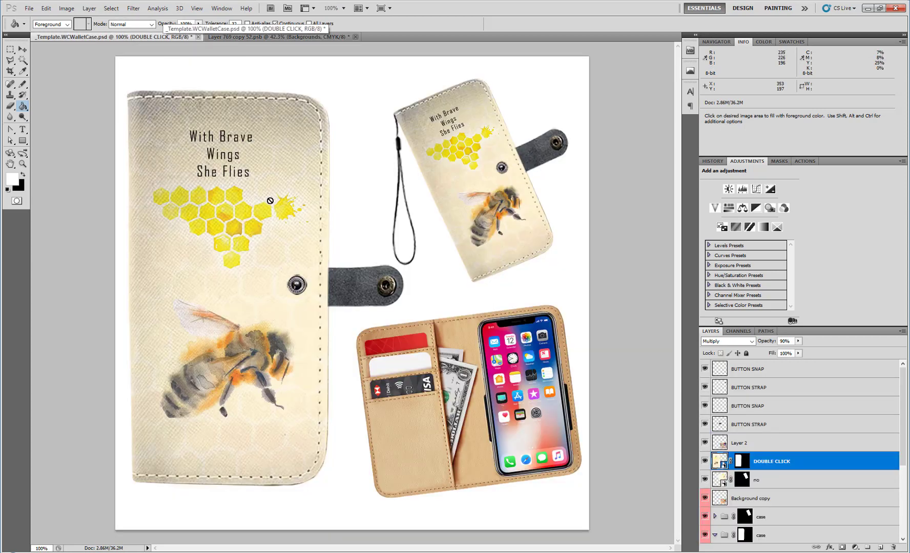
pyautogui.click(312, 35)
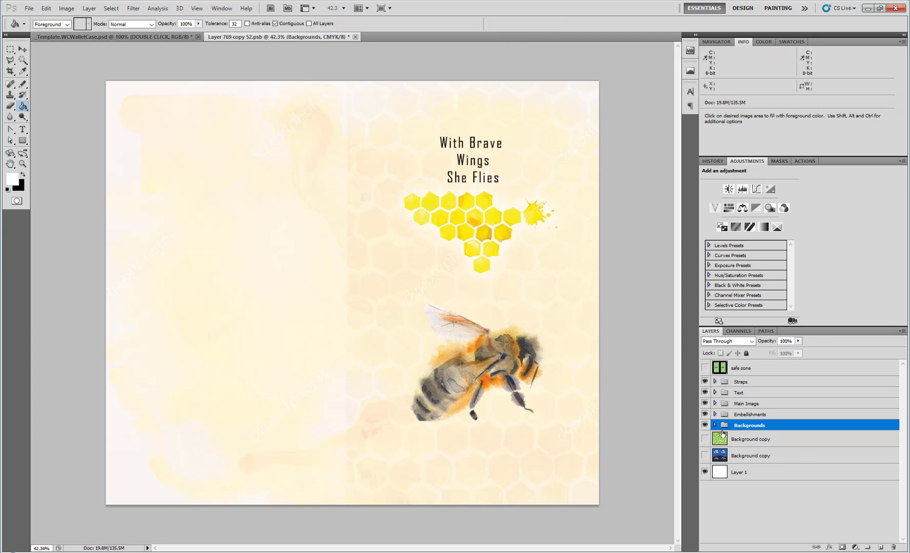
pyautogui.click(714, 425)
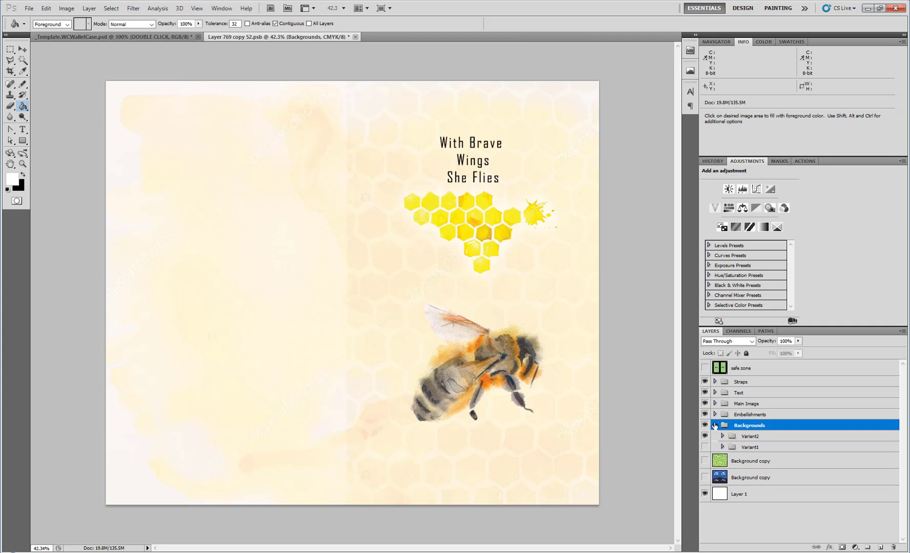
pyautogui.click(715, 426)
pyautogui.click(714, 403)
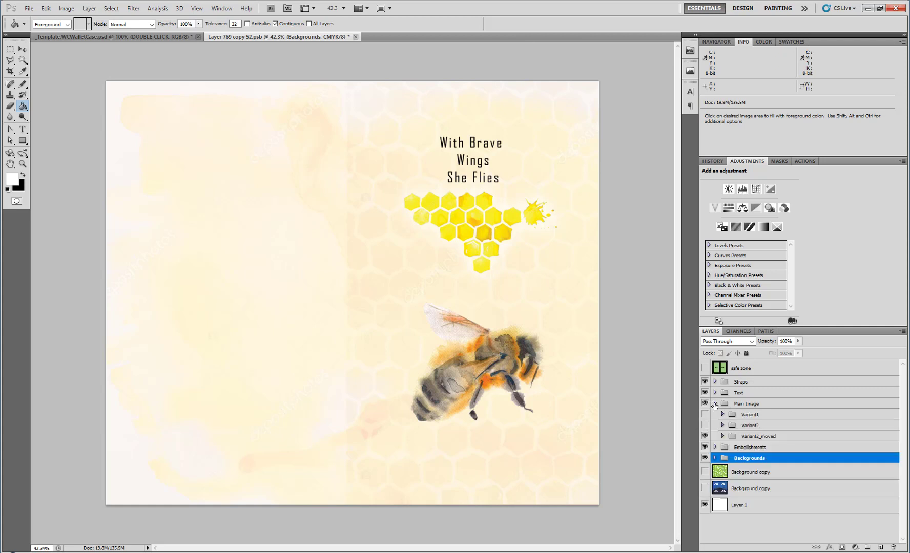
pyautogui.click(714, 405)
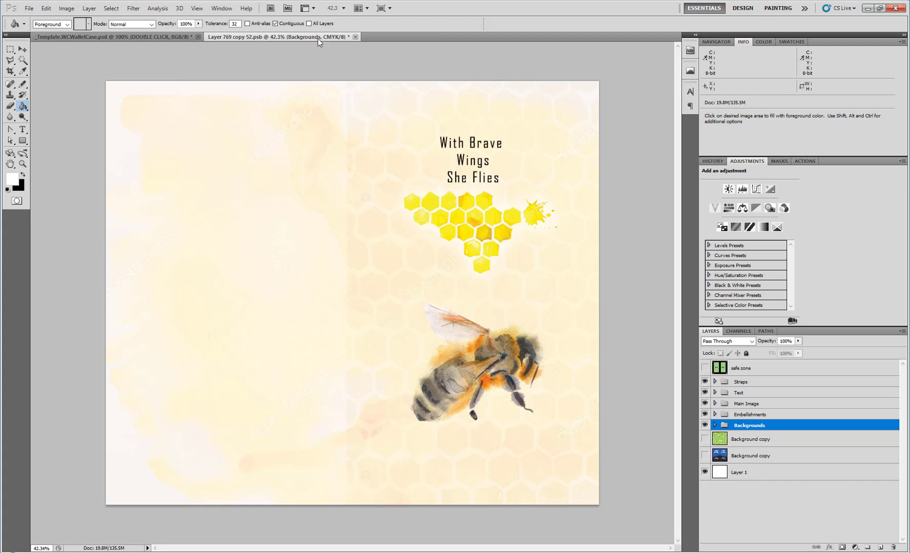
# Step: Save the artwork, review the design on the wallet mockup, and return to the artwork document
pyautogui.press('super')
pyautogui.press('Escape')
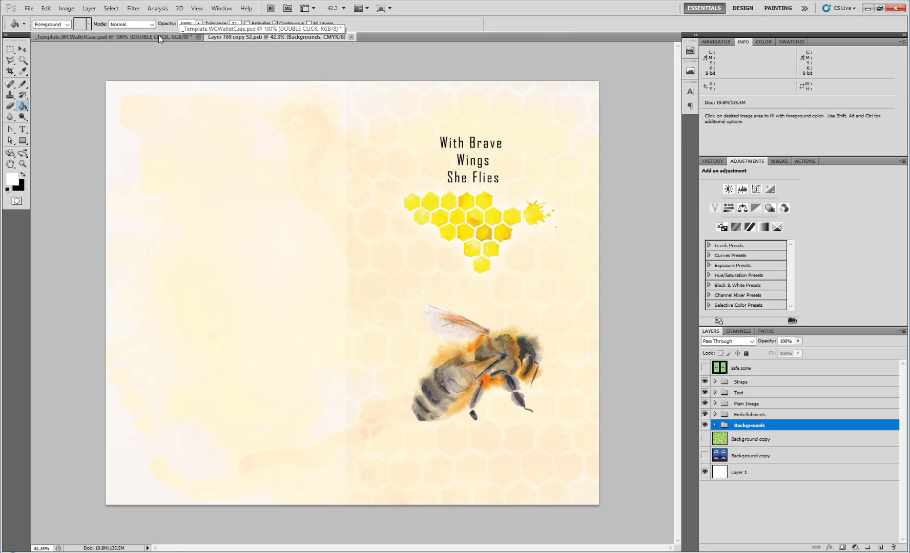
pyautogui.click(113, 36)
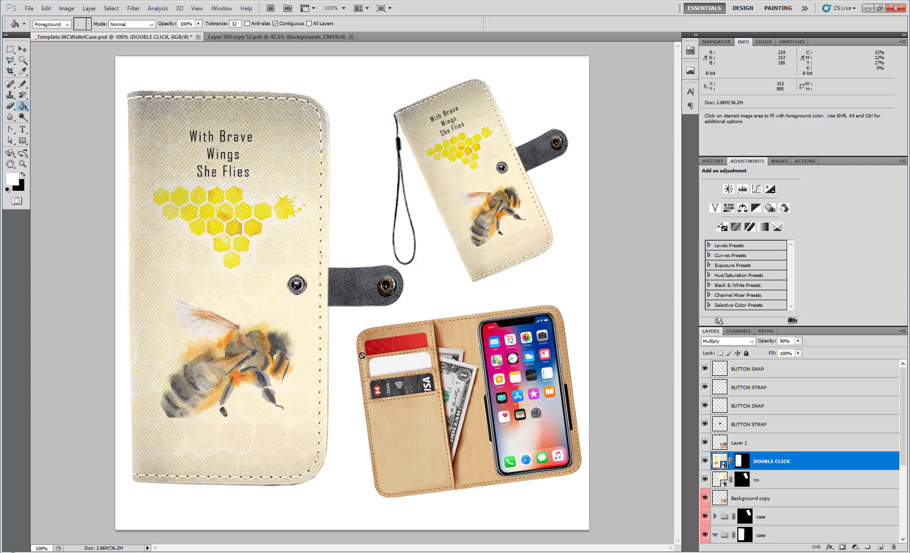
pyautogui.click(267, 34)
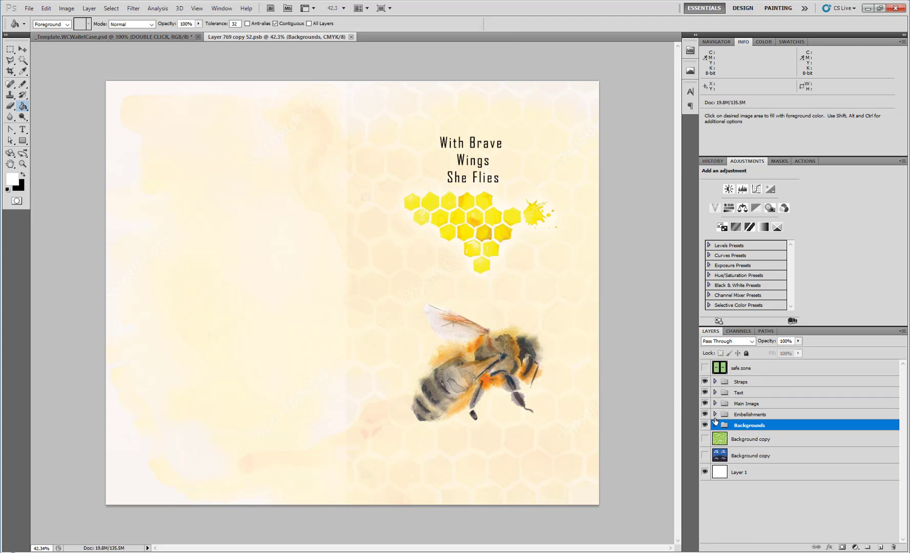
# Step: Hide the Variant2 background, briefly preview Variant1 and hide it again, and collapse the Backgrounds group
pyautogui.click(715, 426)
pyautogui.click(705, 435)
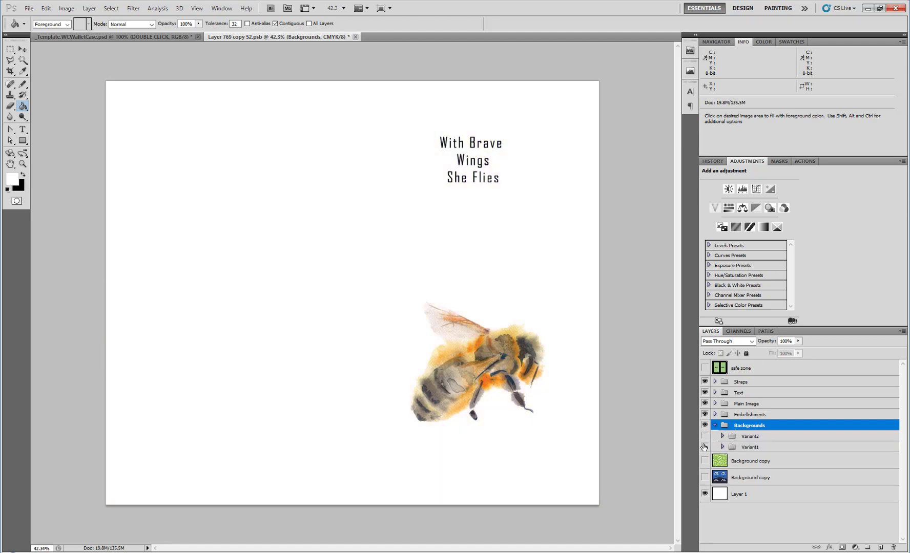
pyautogui.click(705, 447)
pyautogui.click(705, 448)
pyautogui.click(715, 426)
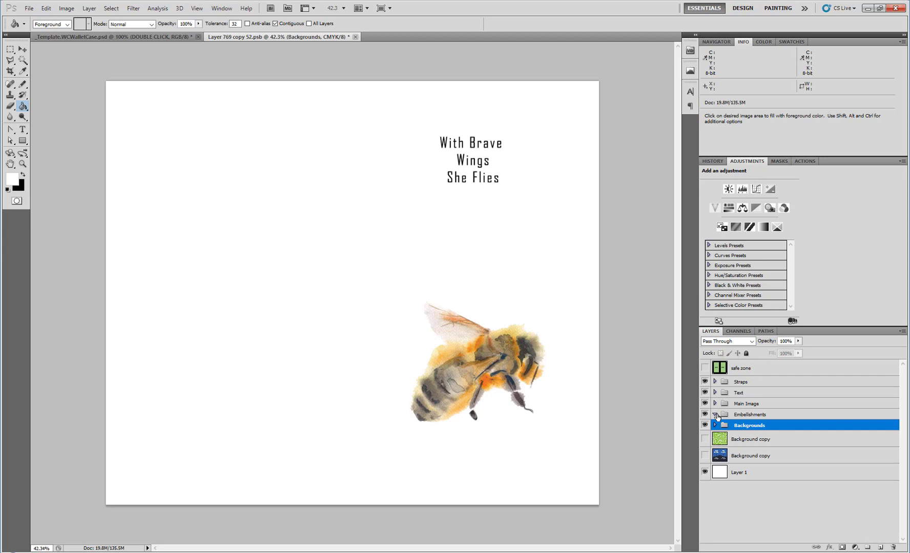
# Step: Show the Variant2 quote in the Text group alongside Variant3, leaving the Text group expanded
pyautogui.click(715, 392)
pyautogui.click(705, 414)
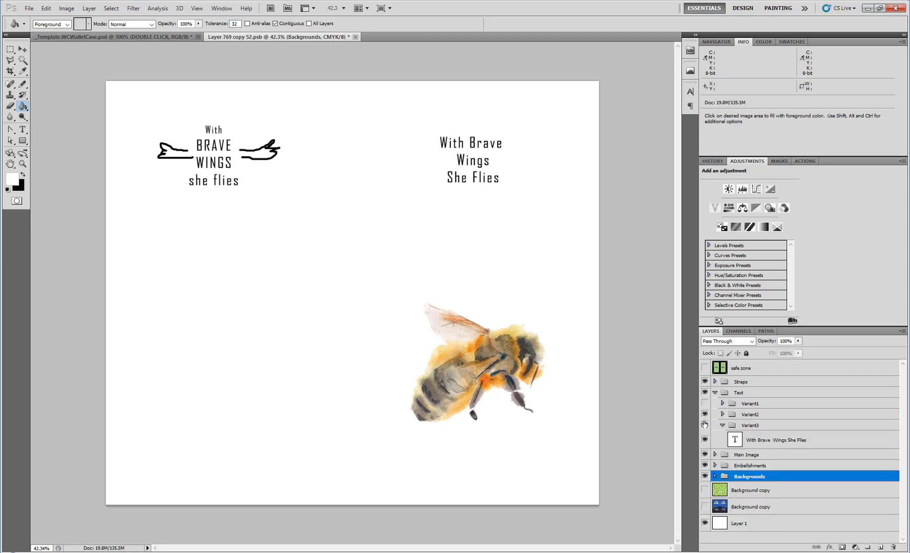
pyautogui.click(705, 425)
pyautogui.click(705, 425)
pyautogui.click(714, 393)
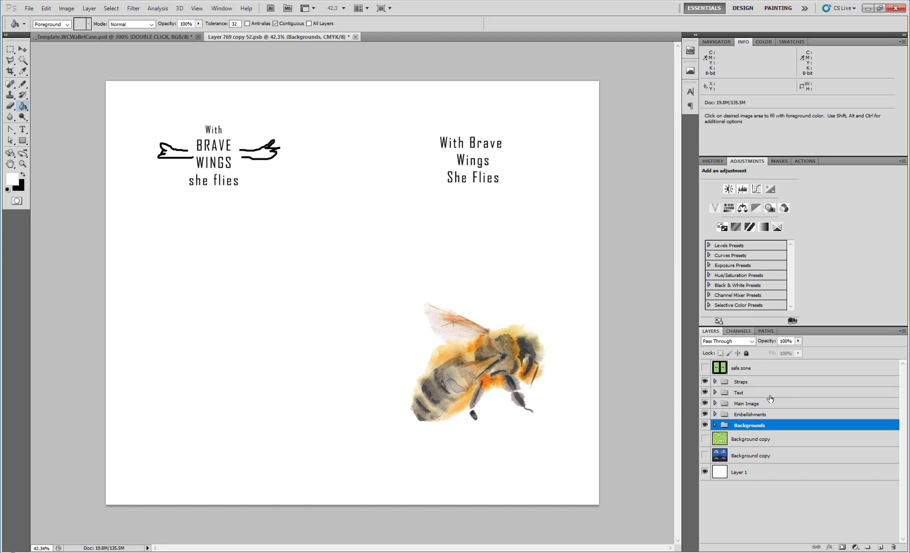
pyautogui.click(705, 382)
pyautogui.click(714, 392)
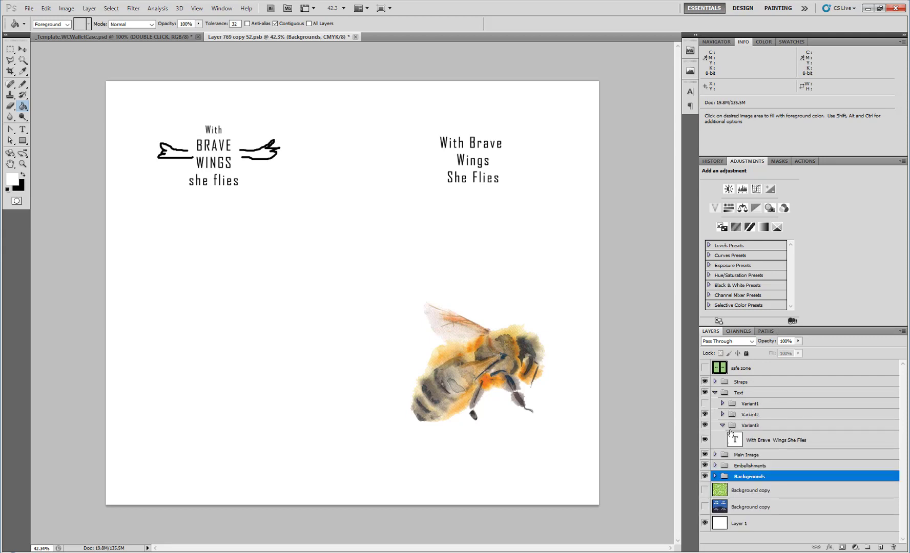
# Step: Look over the variants inside the Text and Main Image groups, leaving both groups collapsed
pyautogui.click(715, 393)
pyautogui.click(704, 404)
pyautogui.click(704, 404)
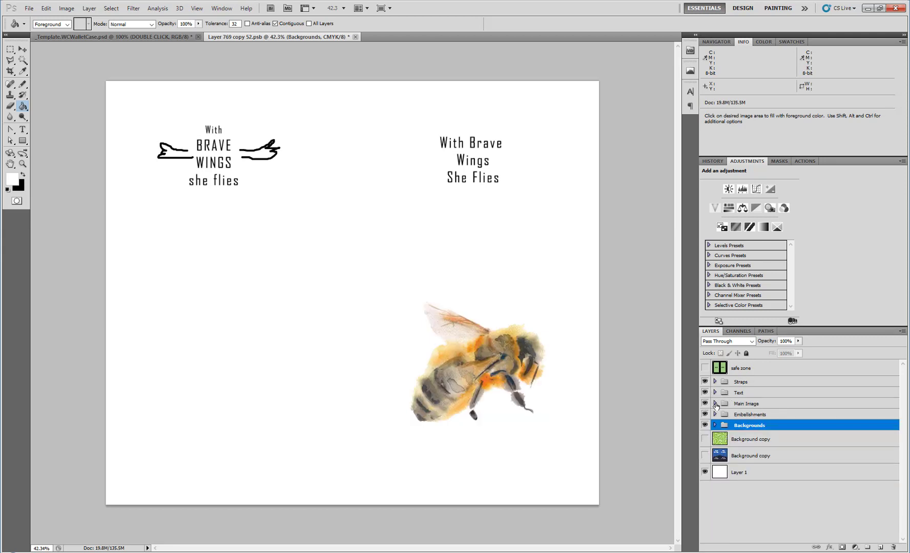
pyautogui.click(715, 403)
pyautogui.click(715, 404)
pyautogui.click(768, 383)
pyautogui.click(730, 394)
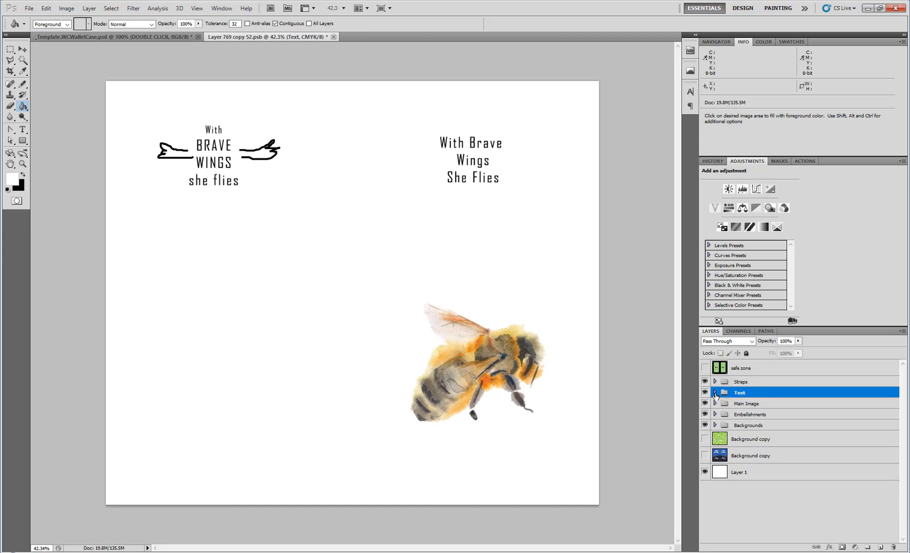
pyautogui.click(715, 393)
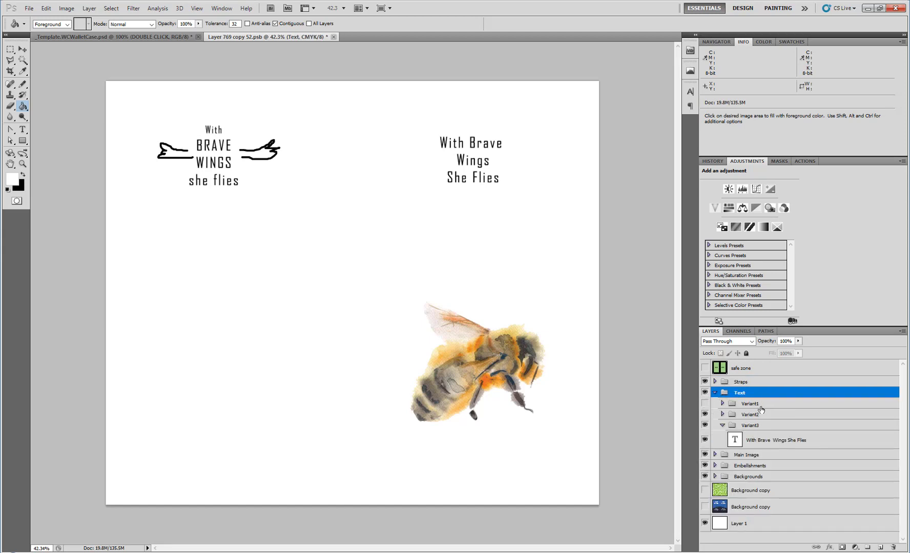
pyautogui.click(714, 455)
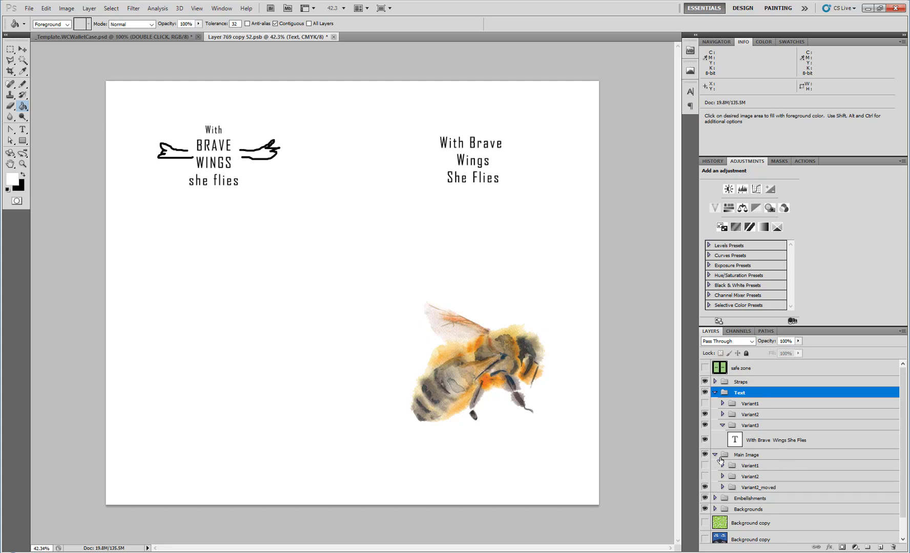
pyautogui.click(714, 455)
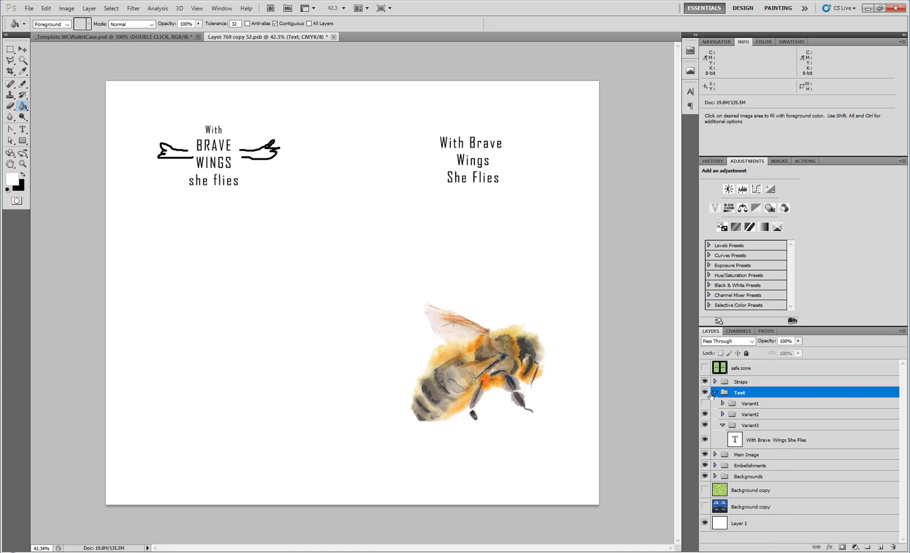
pyautogui.click(715, 393)
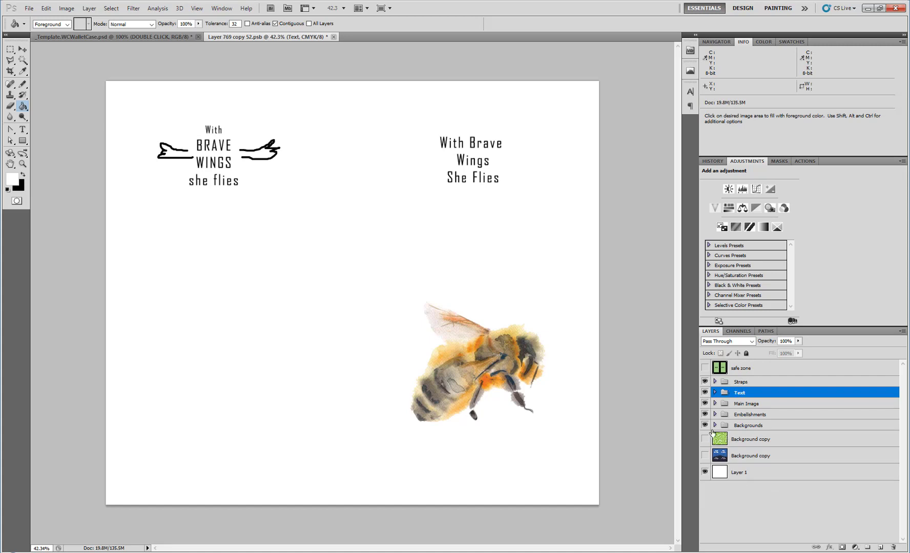
# Step: Hide the Variant1 and Variant2 quotes in the Text group so only Variant3 shows, and collapse the group
pyautogui.click(715, 393)
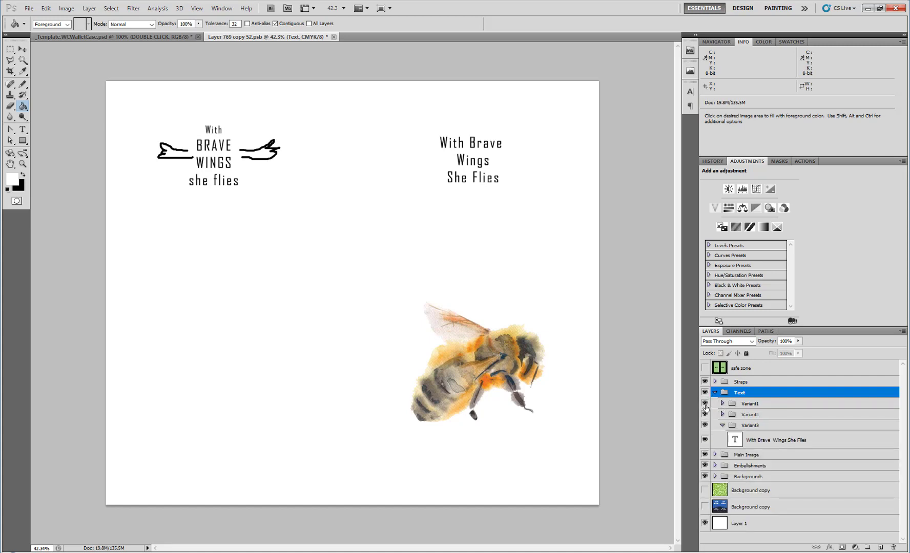
pyautogui.click(705, 414)
pyautogui.click(704, 414)
pyautogui.click(704, 403)
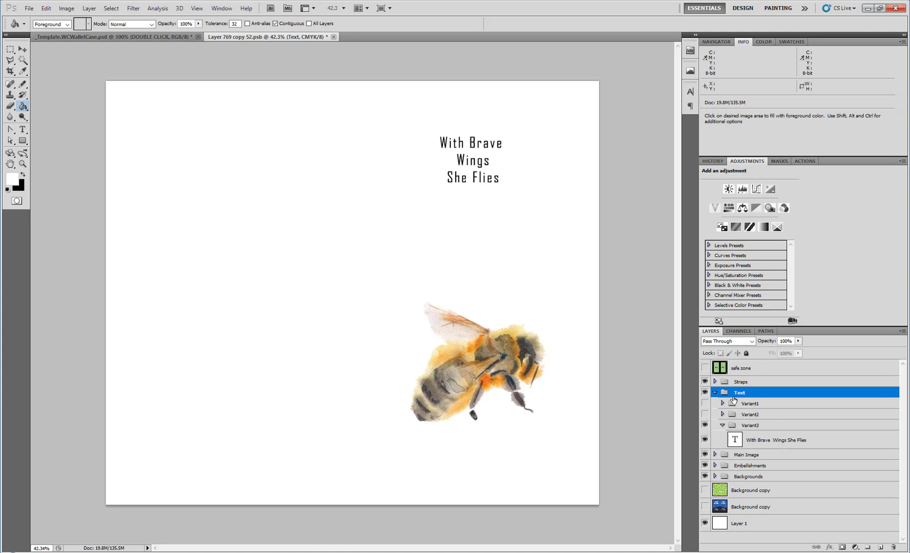
pyautogui.click(715, 392)
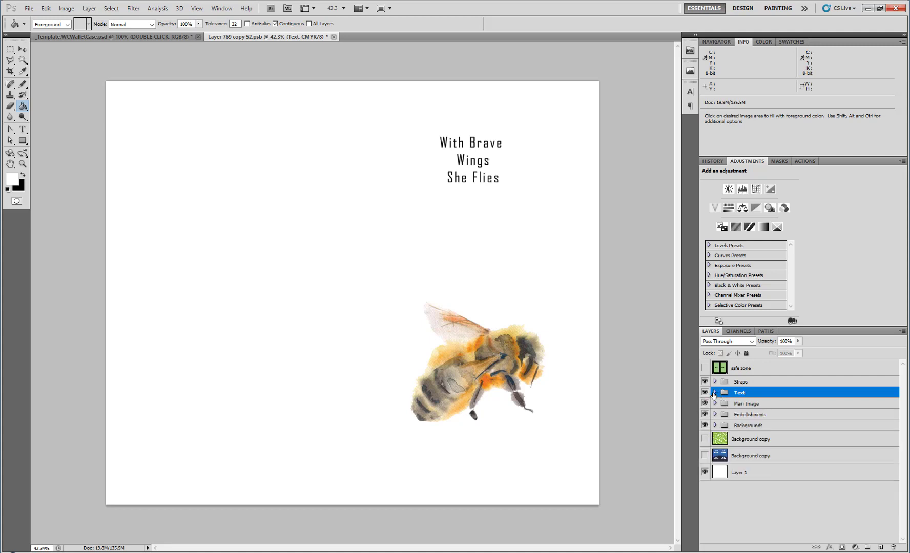
# Step: Preview the Variant1 and Variant2 quotes with Variant3 hidden, restore Variant3 as the only visible quote, and collapse the Text group
pyautogui.click(716, 392)
pyautogui.click(705, 414)
pyautogui.click(705, 403)
pyautogui.click(705, 425)
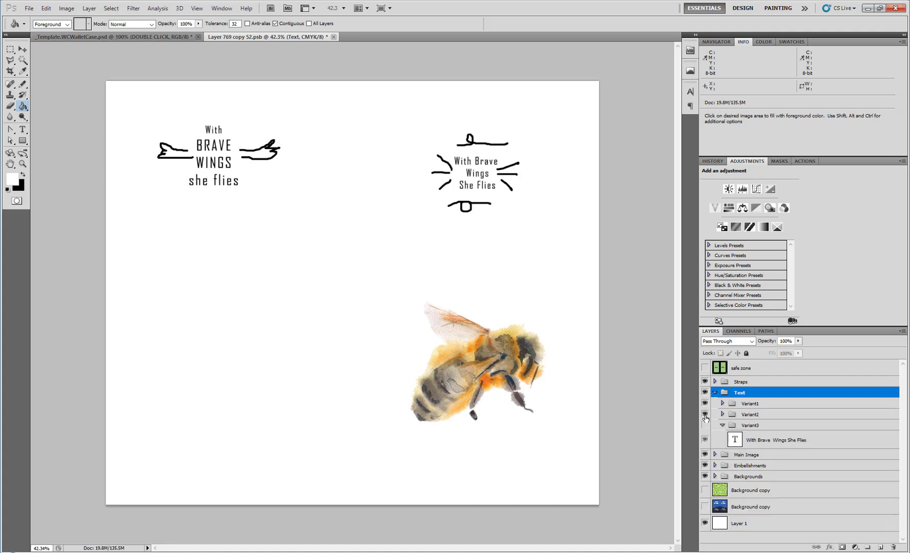
pyautogui.click(705, 414)
pyautogui.click(704, 403)
pyautogui.click(705, 403)
pyautogui.click(705, 403)
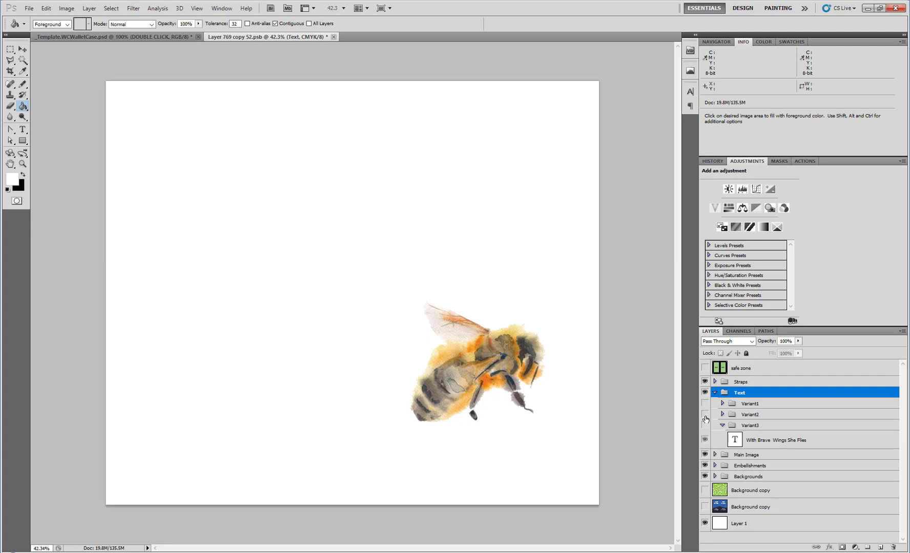
pyautogui.click(705, 425)
pyautogui.click(722, 425)
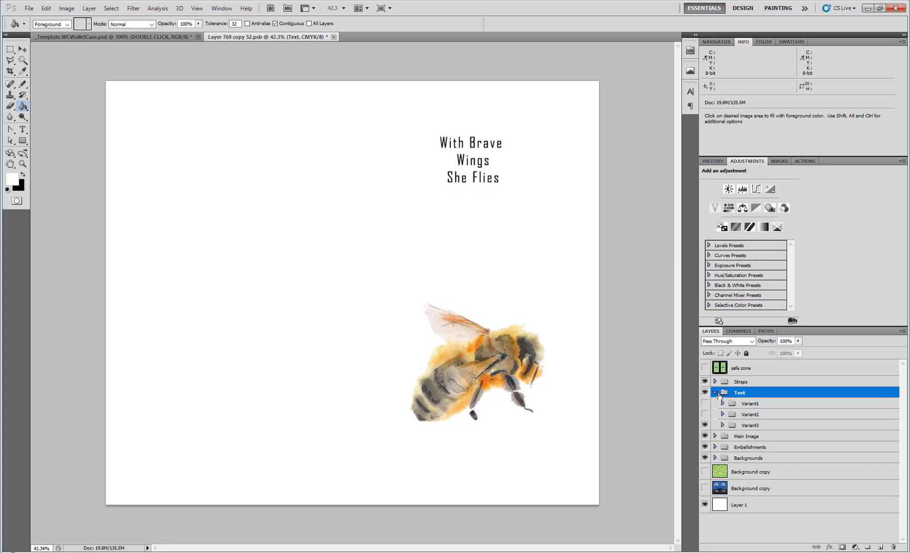
pyautogui.click(715, 393)
# Step: Briefly preview the Variant2 and Variant1 backgrounds in the Backgrounds group, hiding each one again
pyautogui.click(712, 425)
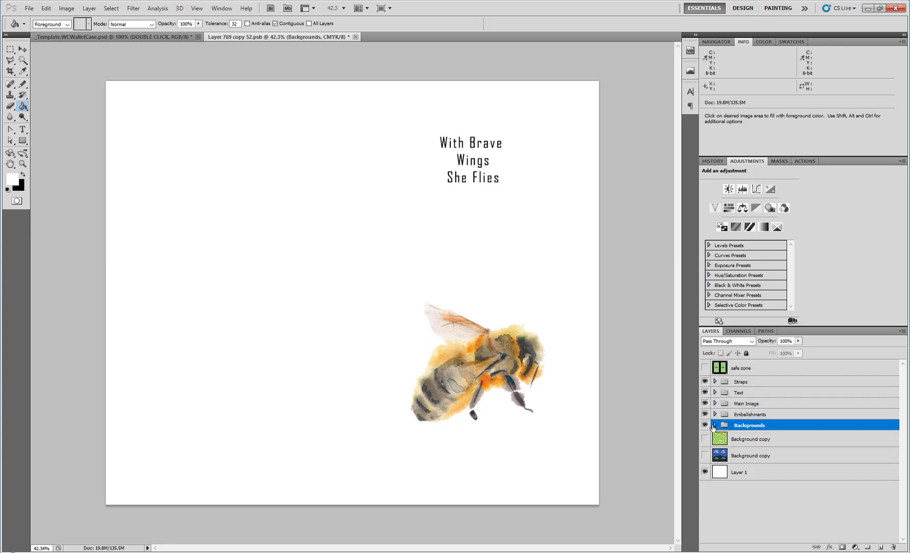
pyautogui.click(715, 425)
pyautogui.click(705, 436)
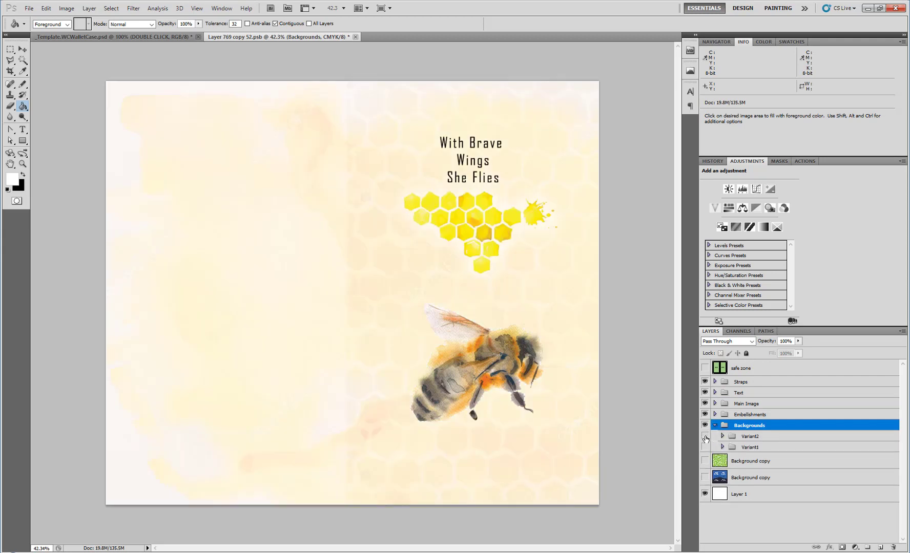
pyautogui.click(705, 436)
pyautogui.click(705, 448)
pyautogui.click(705, 447)
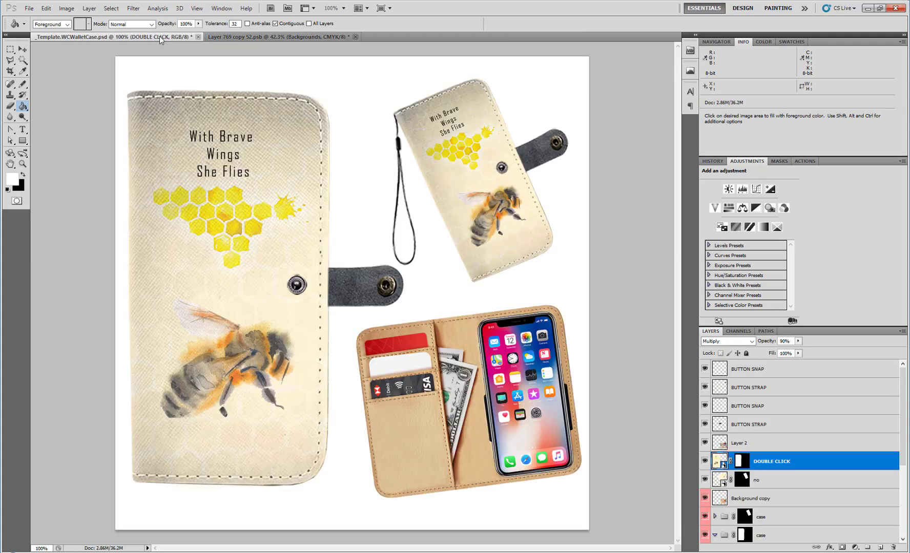
# Step: Review the design on the wallet mockup, look into the artwork's Main Image group, and reopen the artwork from the mockup's DOUBLE CLICK layer
pyautogui.click(159, 36)
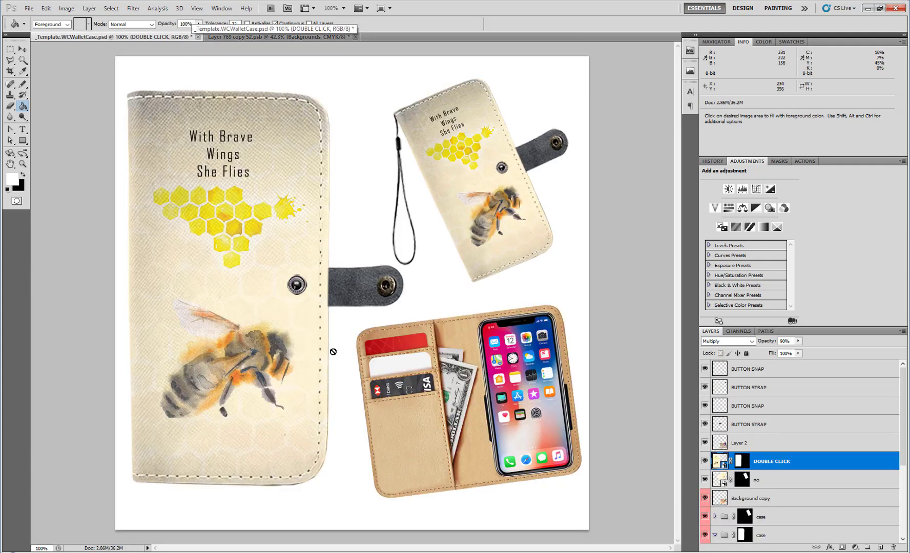
pyautogui.click(285, 36)
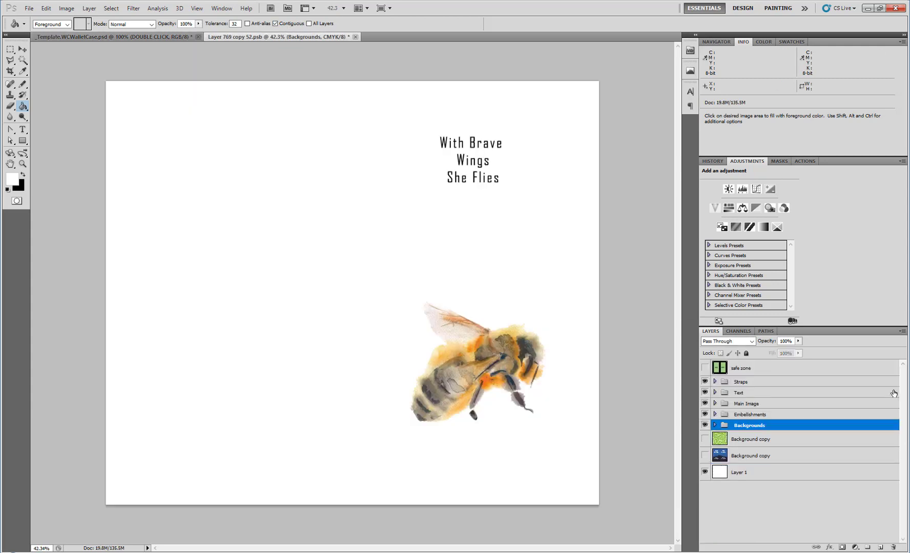
pyautogui.click(715, 403)
pyautogui.click(716, 403)
pyautogui.click(150, 39)
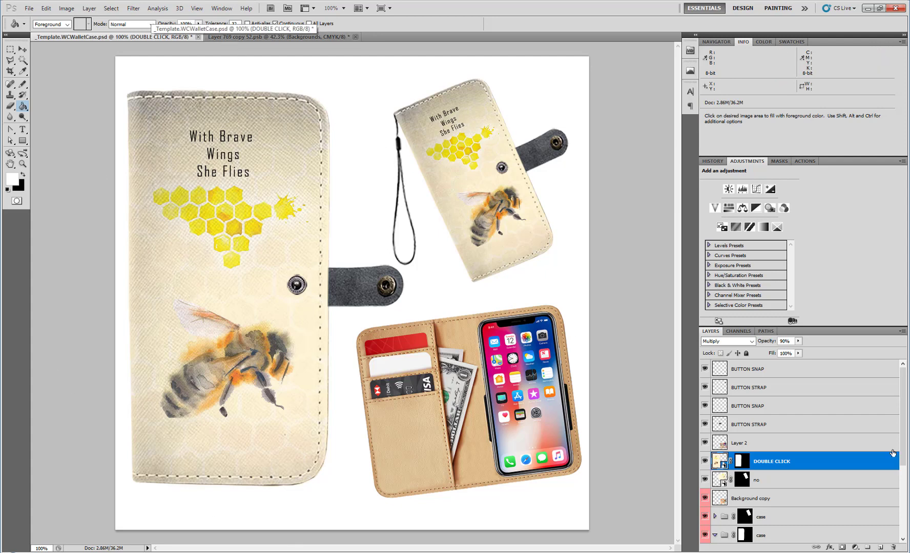
pyautogui.doubleClick(720, 461)
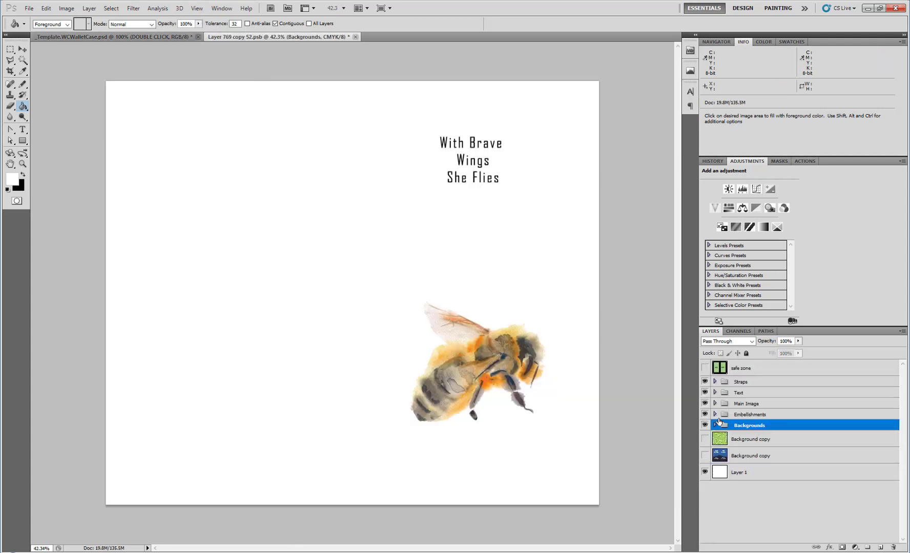
# Step: Look inside the Text and Embellishments groups of the artwork, leaving both collapsed
pyautogui.click(714, 392)
pyautogui.click(715, 393)
pyautogui.click(715, 414)
pyautogui.click(715, 414)
pyautogui.click(719, 416)
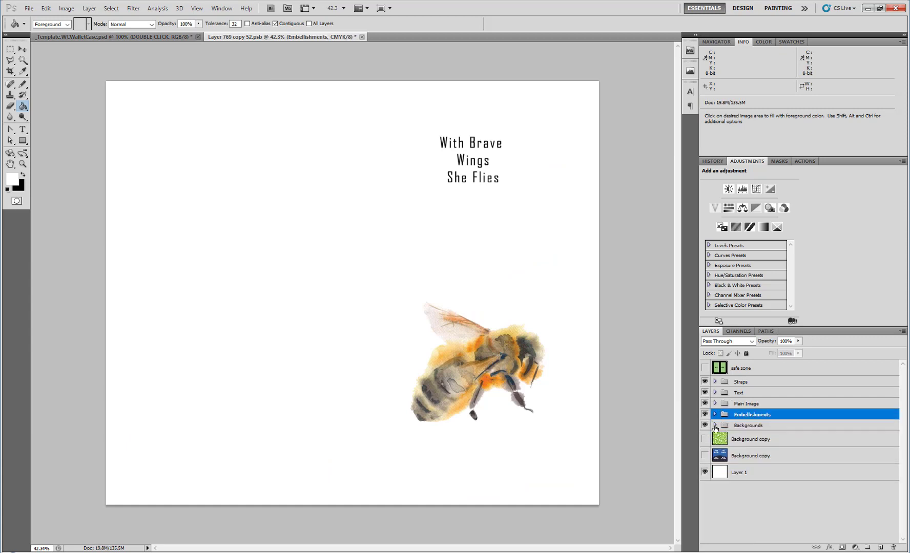
pyautogui.click(715, 414)
pyautogui.click(715, 414)
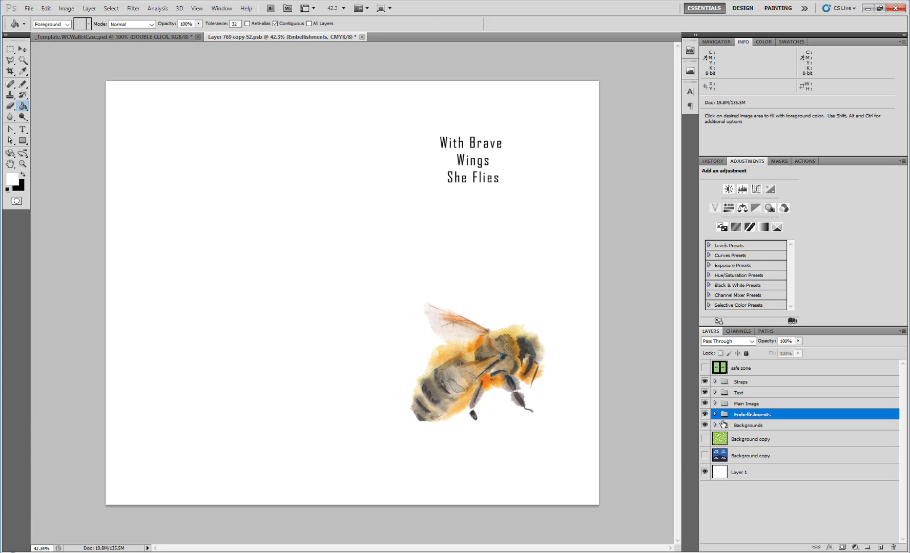